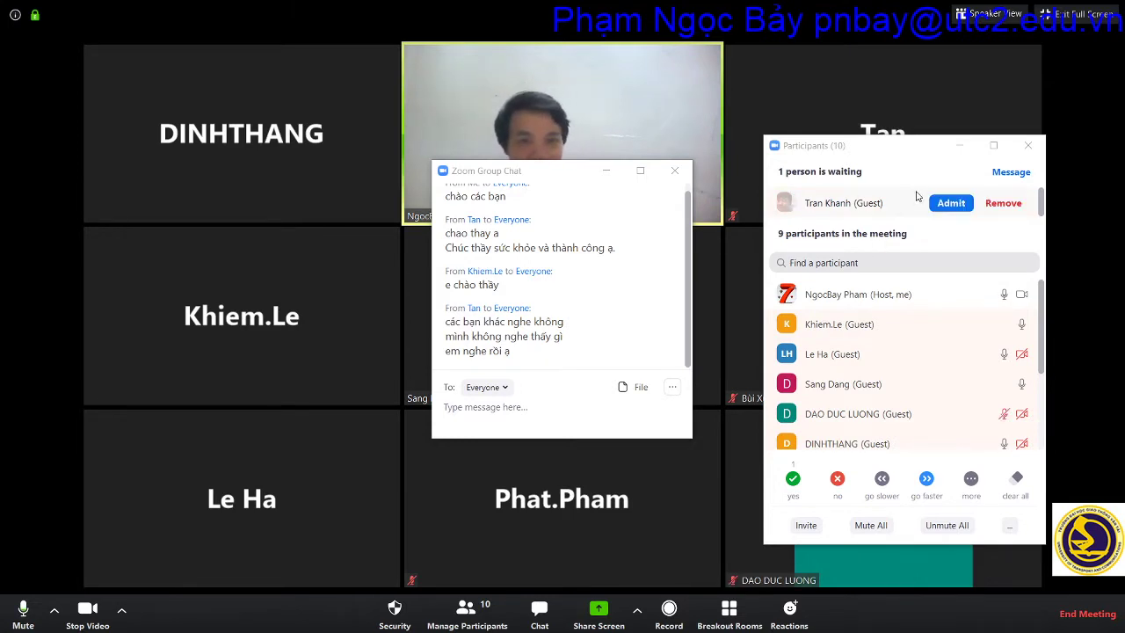
# Admit the waiting guest into the meeting and minimize the Group Chat window.
pyautogui.click(950, 203)
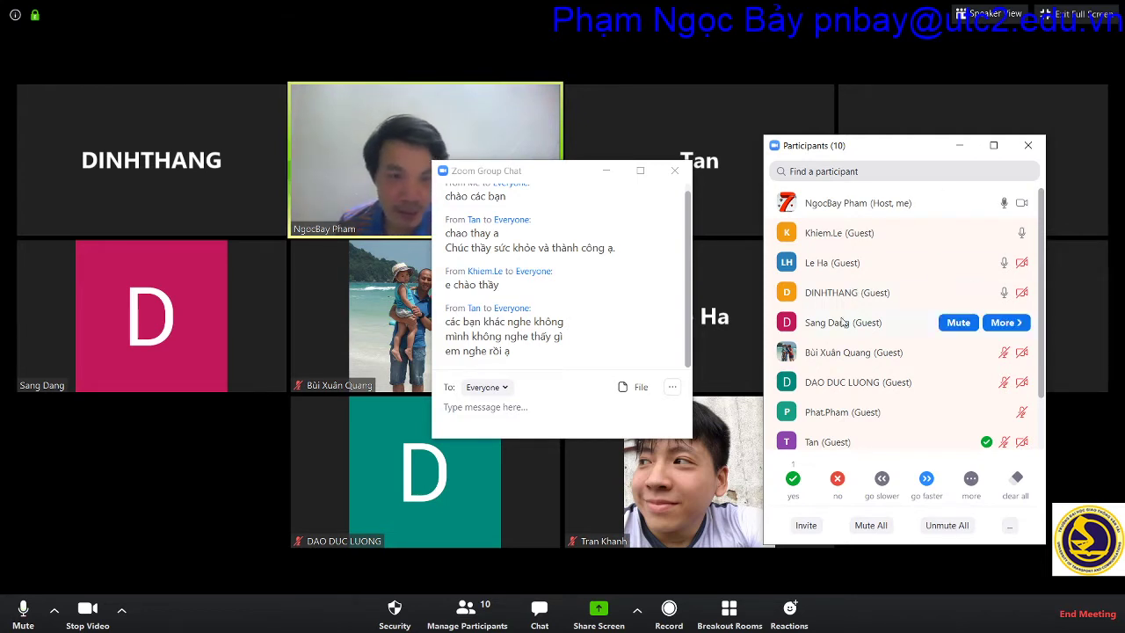
pyautogui.scroll(-1, 918, 246)
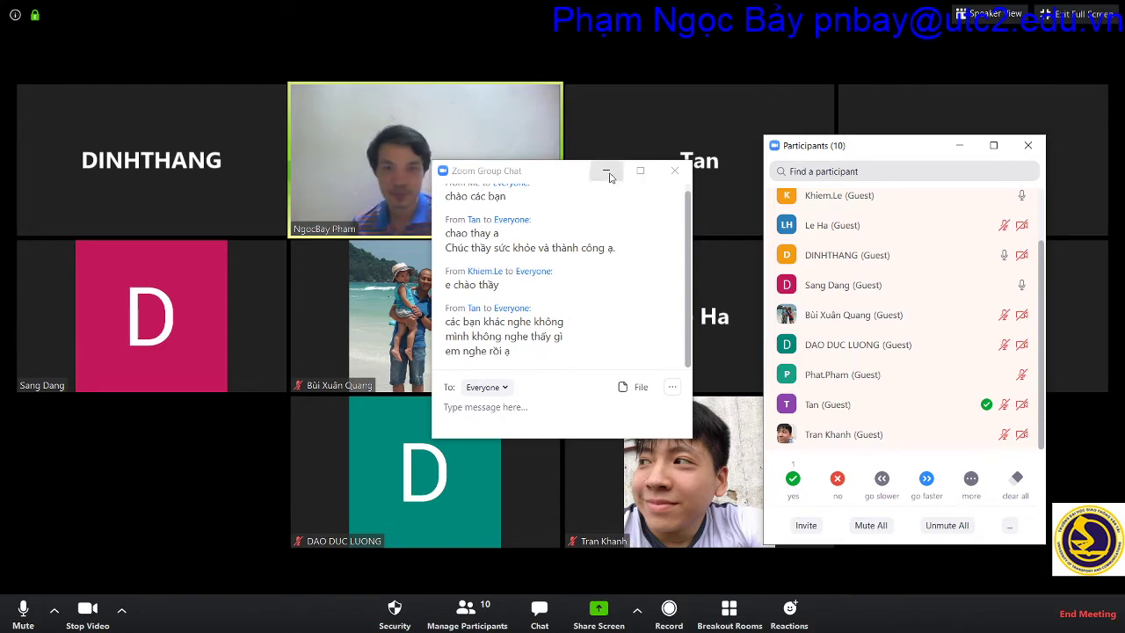
pyautogui.click(605, 170)
# Start sharing a Portion of Screen from Zoom's Advanced sharing options.
pyautogui.click(598, 615)
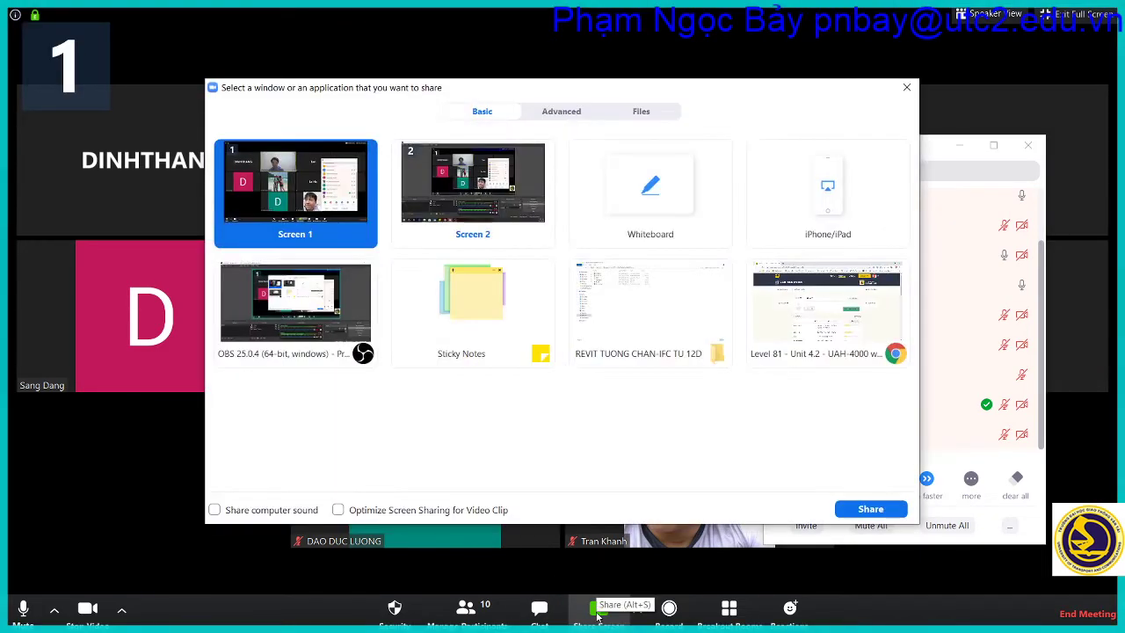
pyautogui.click(561, 112)
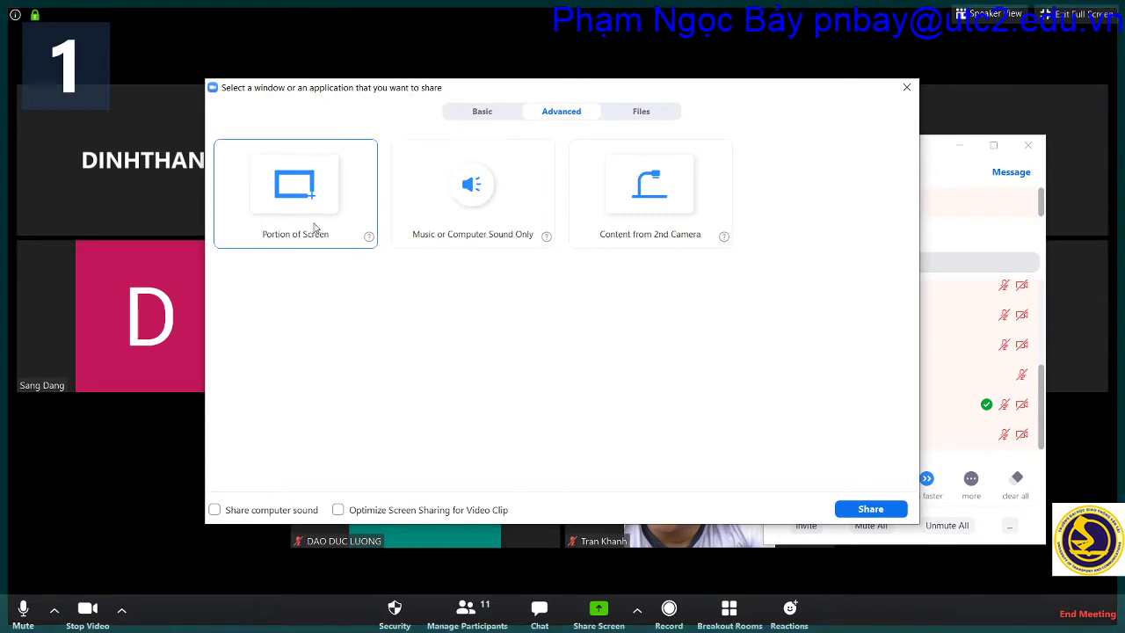
pyautogui.click(303, 189)
pyautogui.click(843, 510)
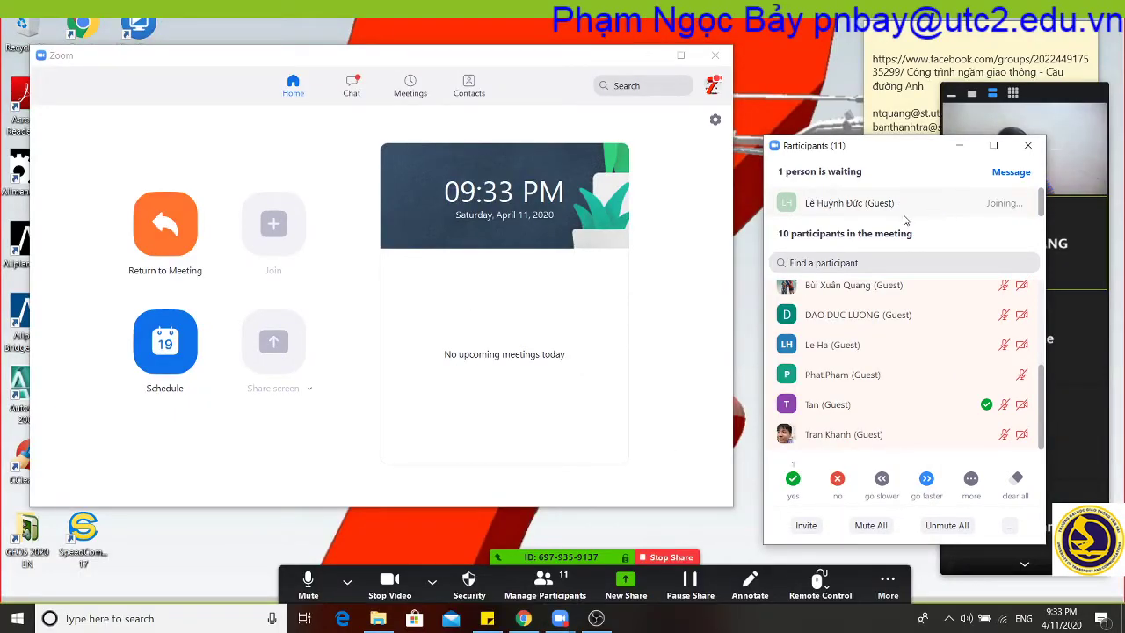
# Minimize the Participants panel and Zoom home window, then launch Revit 2021 from the desktop.
pyautogui.click(959, 148)
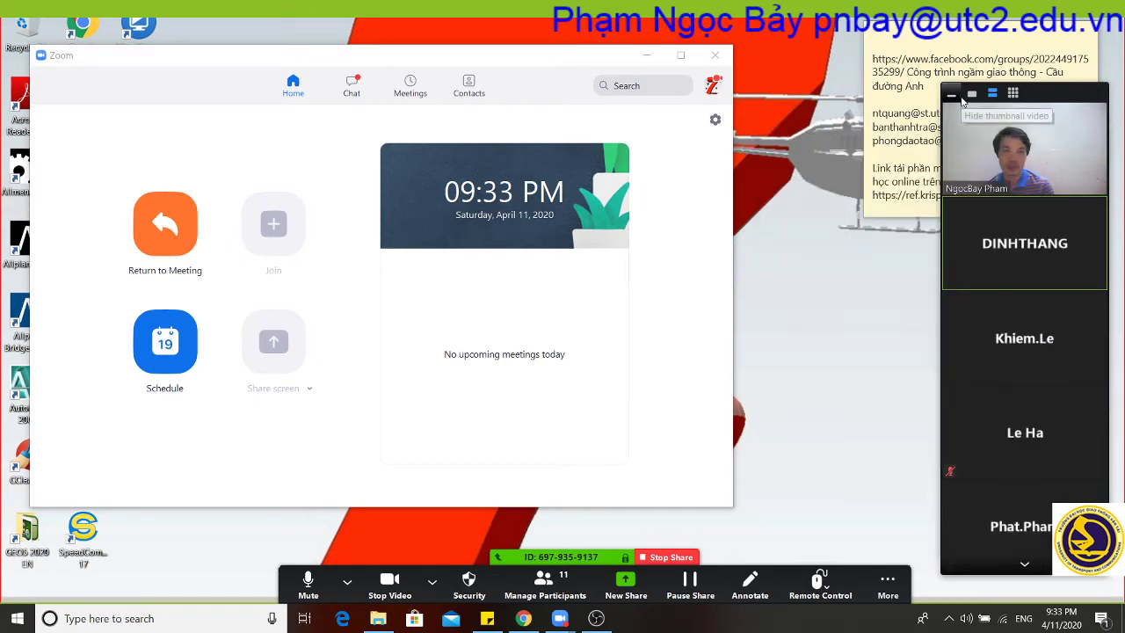
pyautogui.click(969, 94)
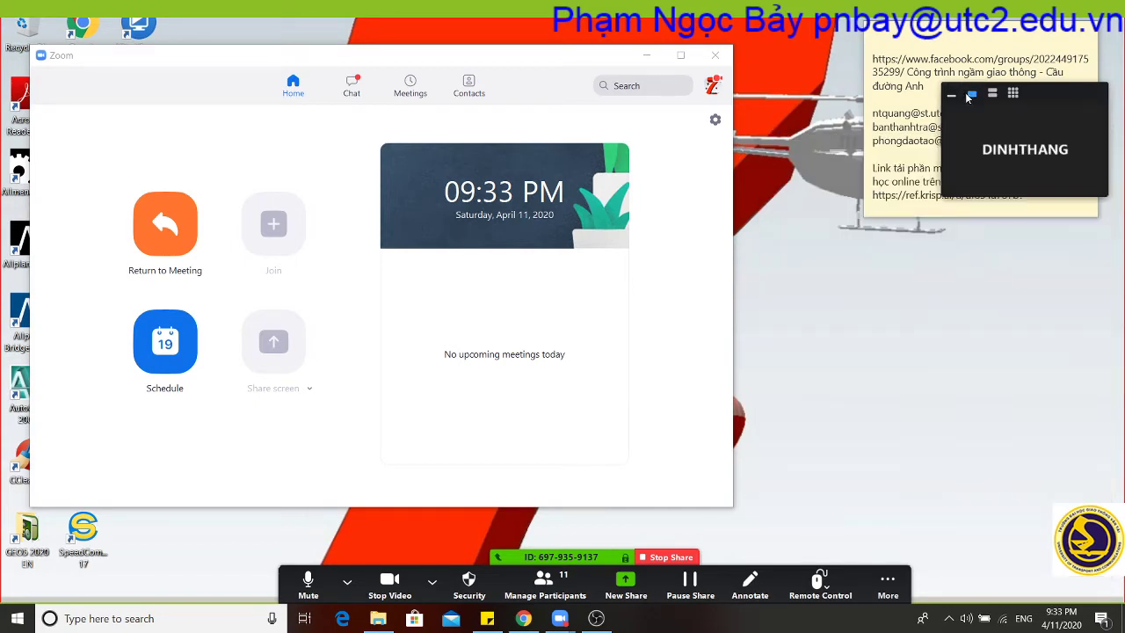
pyautogui.click(646, 55)
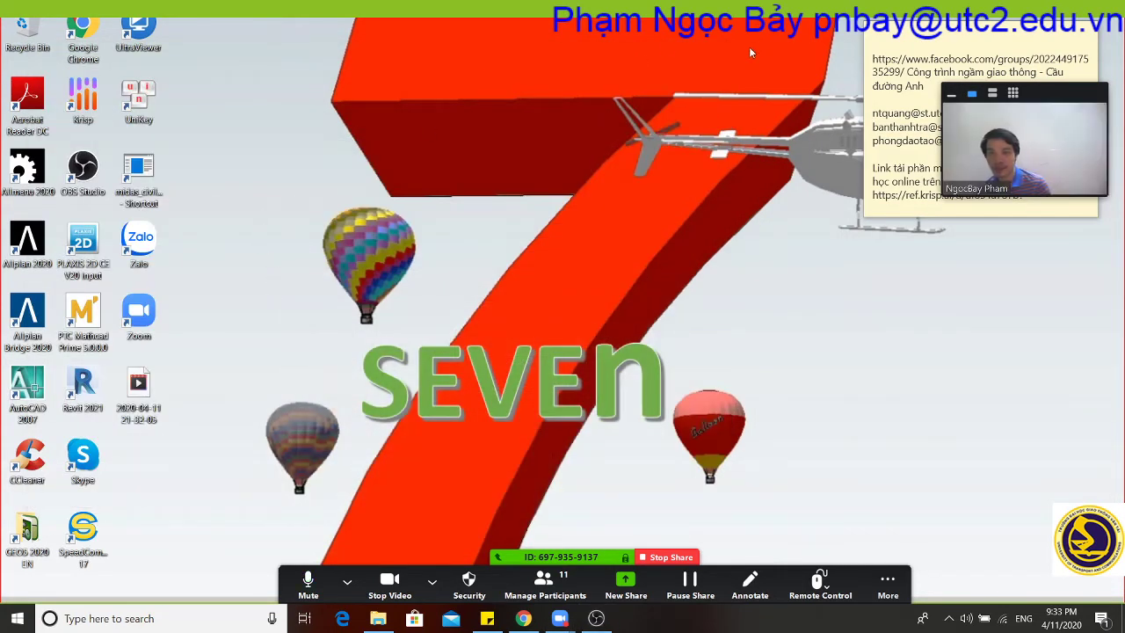
pyautogui.hotkey('alt', 't')
pyautogui.hotkey('alt', 't')
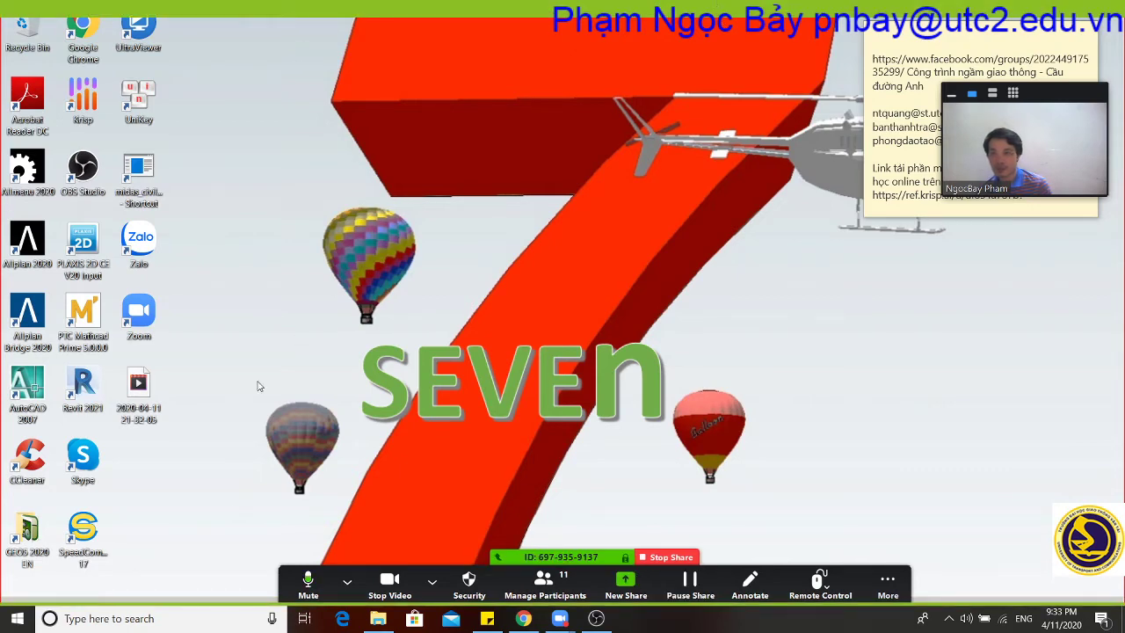
pyautogui.doubleClick(94, 392)
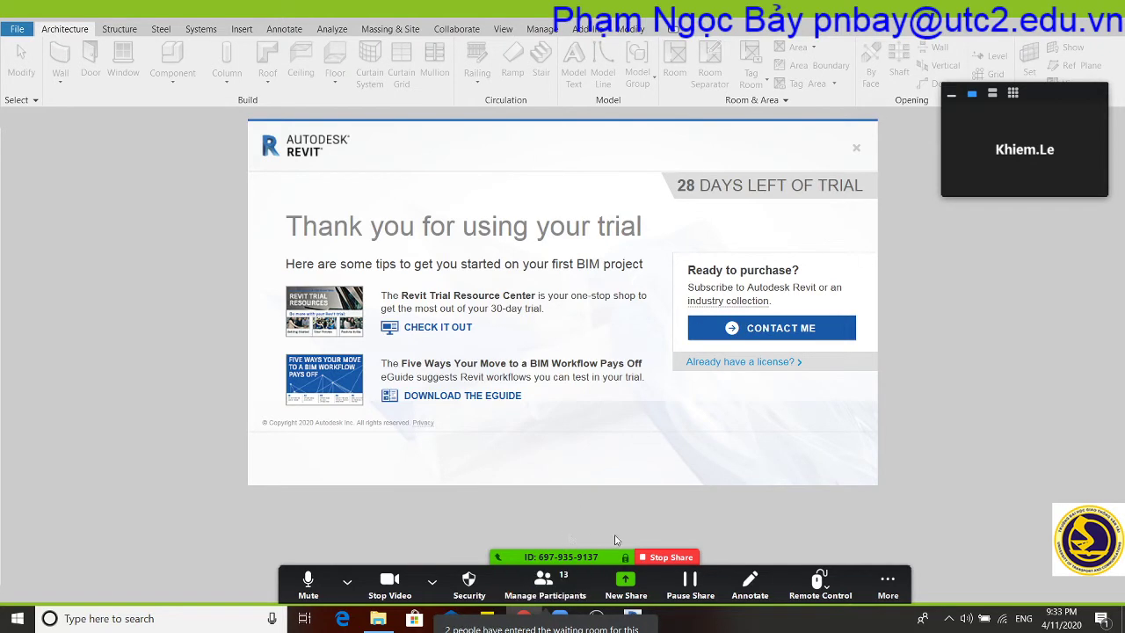
# Open Manage Participants and let both waiting guests in with Admit all.
pyautogui.click(545, 582)
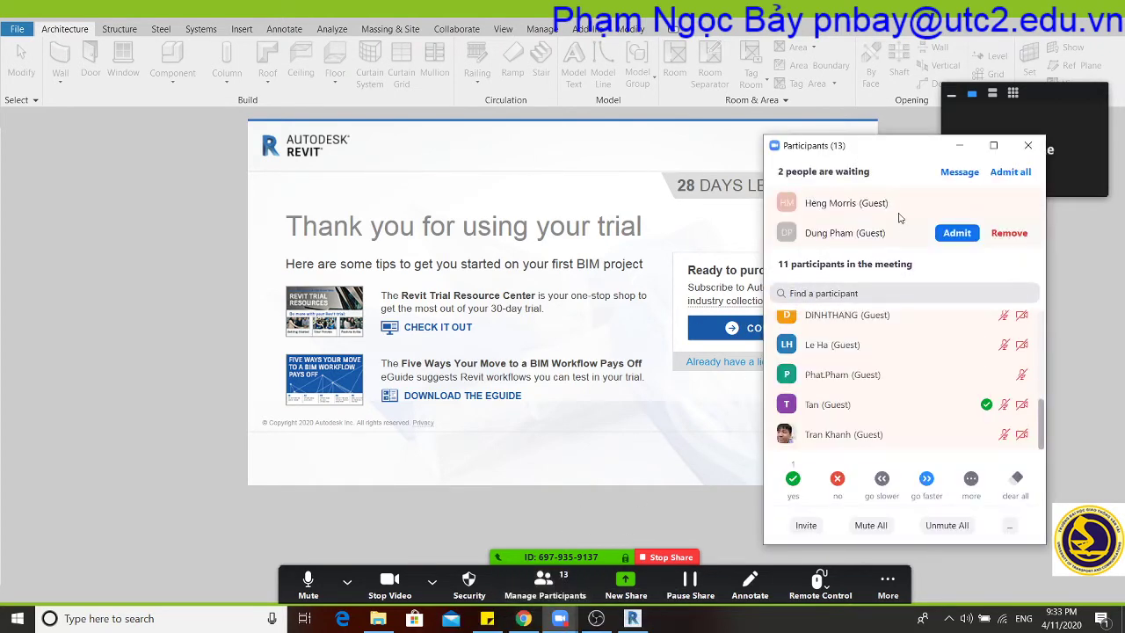
pyautogui.click(1011, 173)
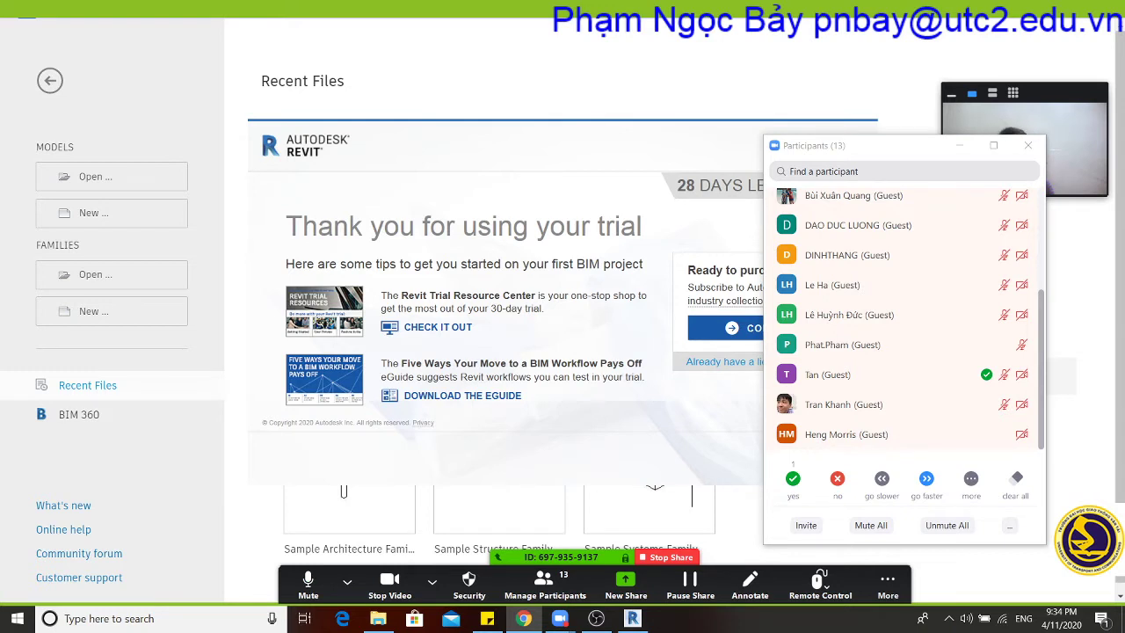
# Admit two more waiting guests one at a time, move the participants list aside, and open More.
pyautogui.click(1027, 145)
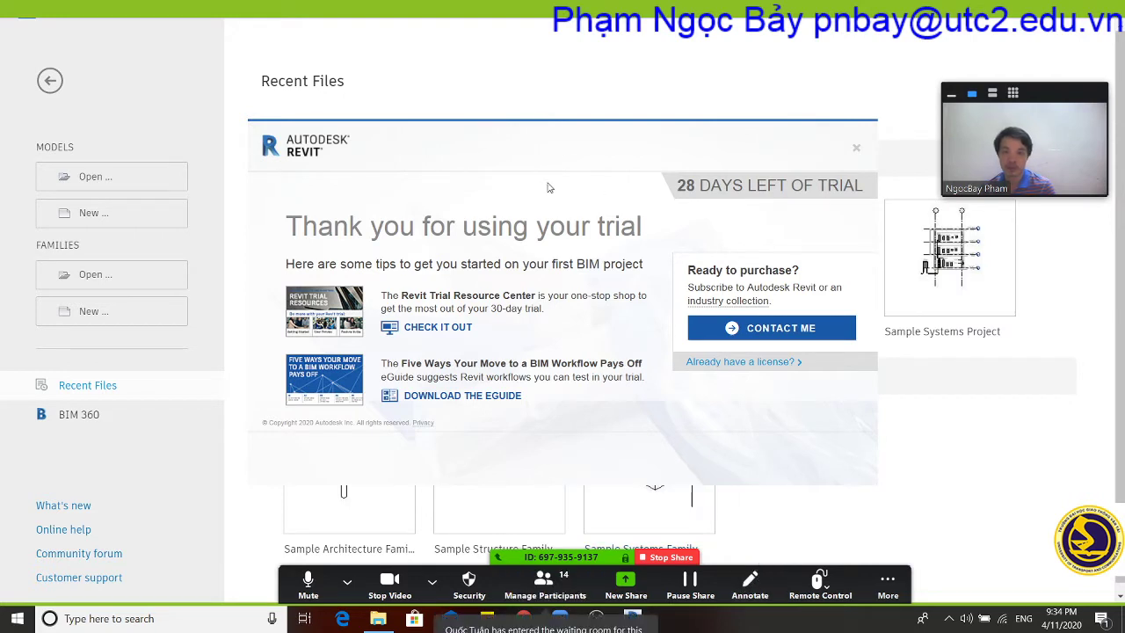
pyautogui.click(545, 585)
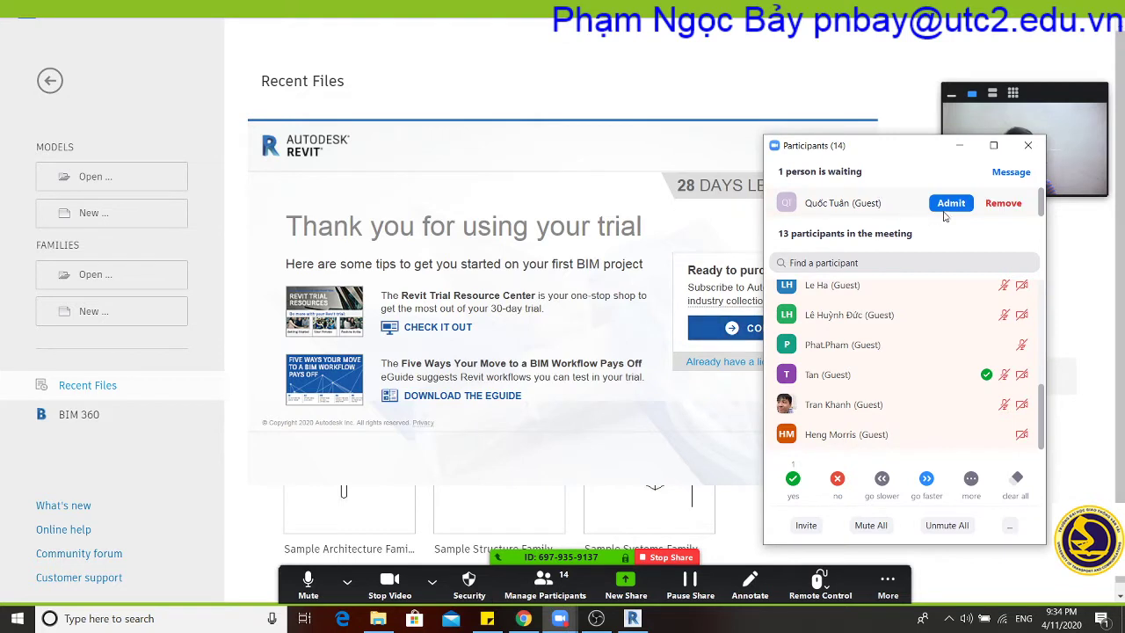
pyautogui.click(949, 205)
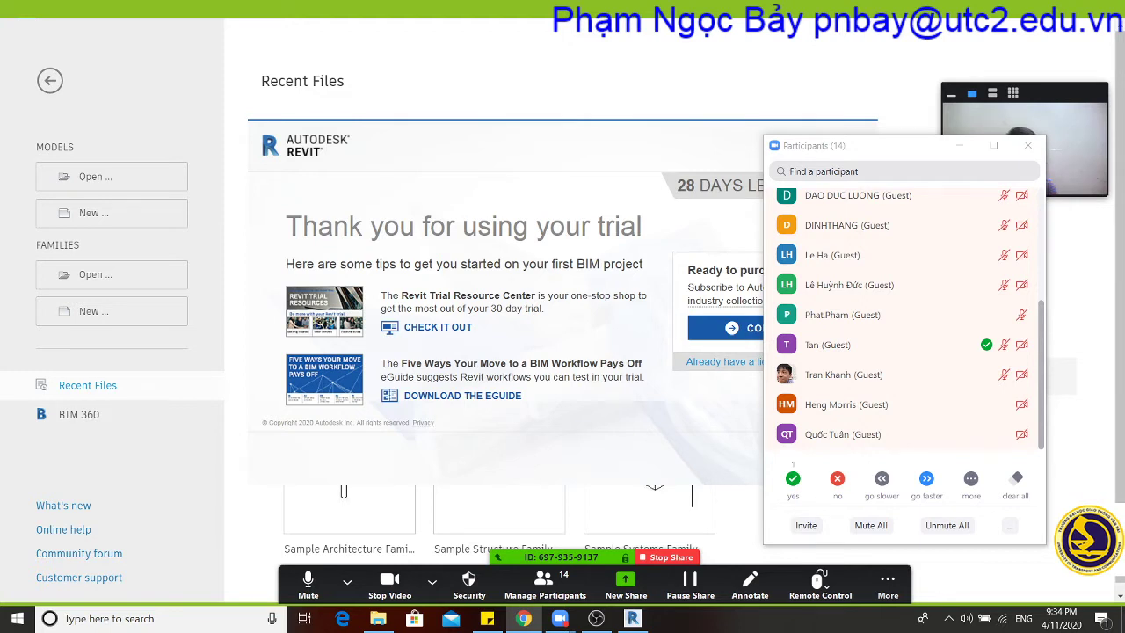
pyautogui.click(958, 146)
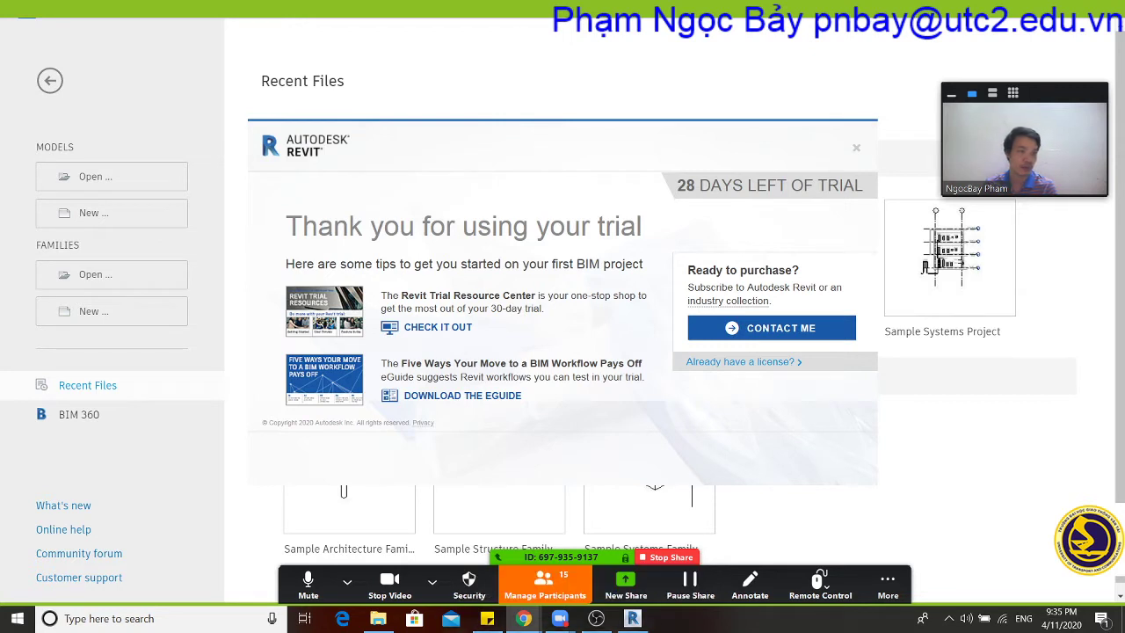
pyautogui.click(545, 584)
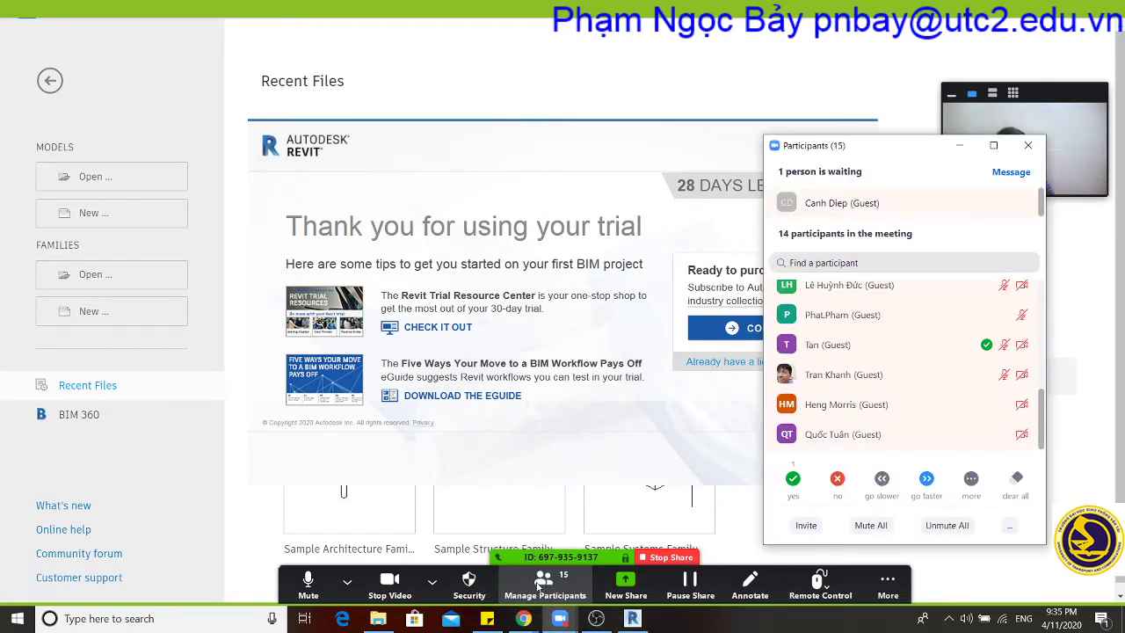
pyautogui.moveTo(905, 203)
pyautogui.click(941, 205)
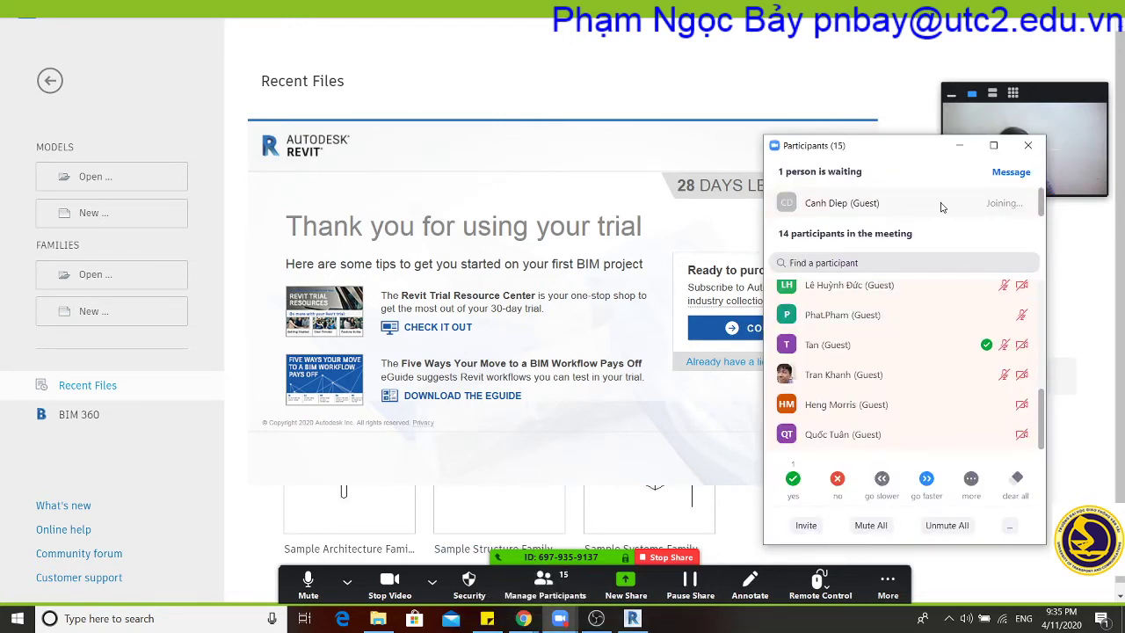
pyautogui.click(958, 145)
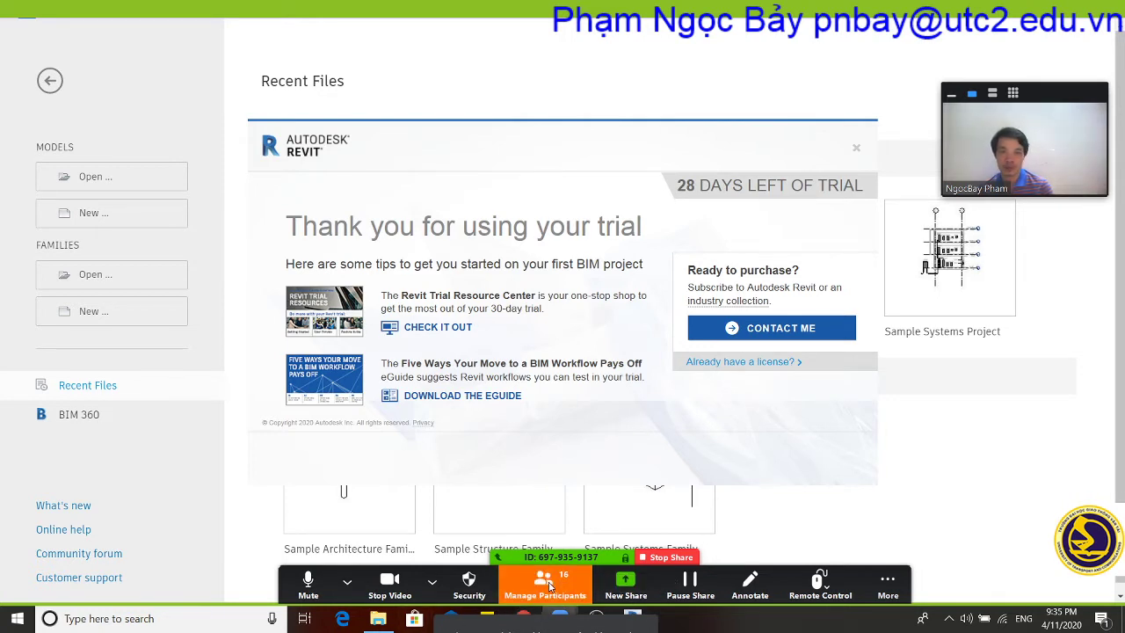
pyautogui.click(542, 587)
pyautogui.moveTo(835, 154); pyautogui.dragTo(1124, 154)
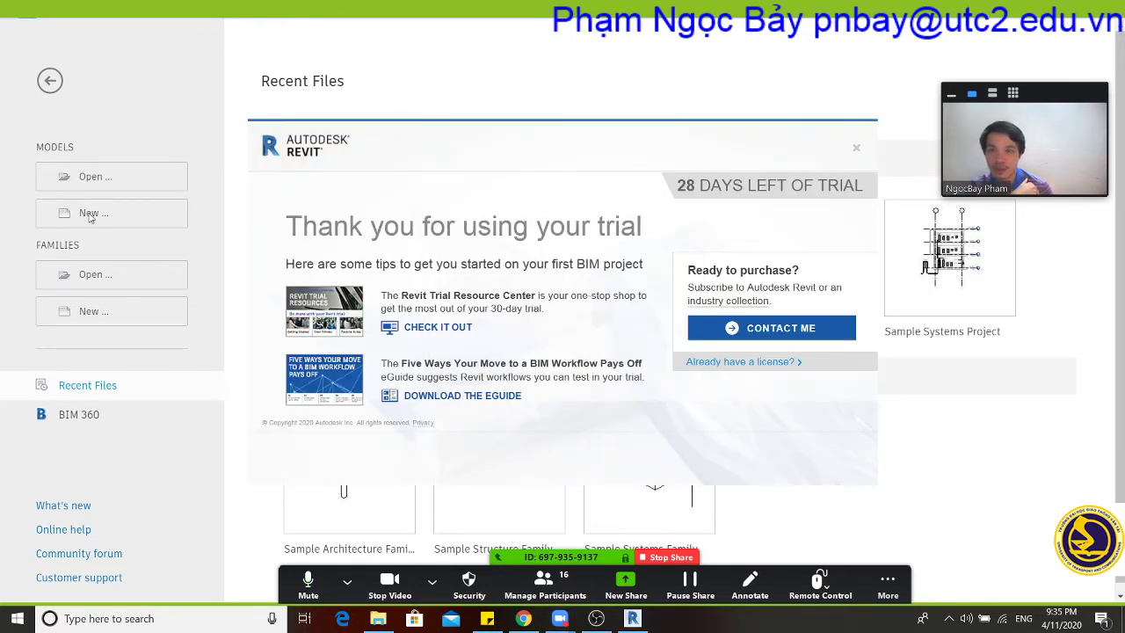
pyautogui.click(888, 580)
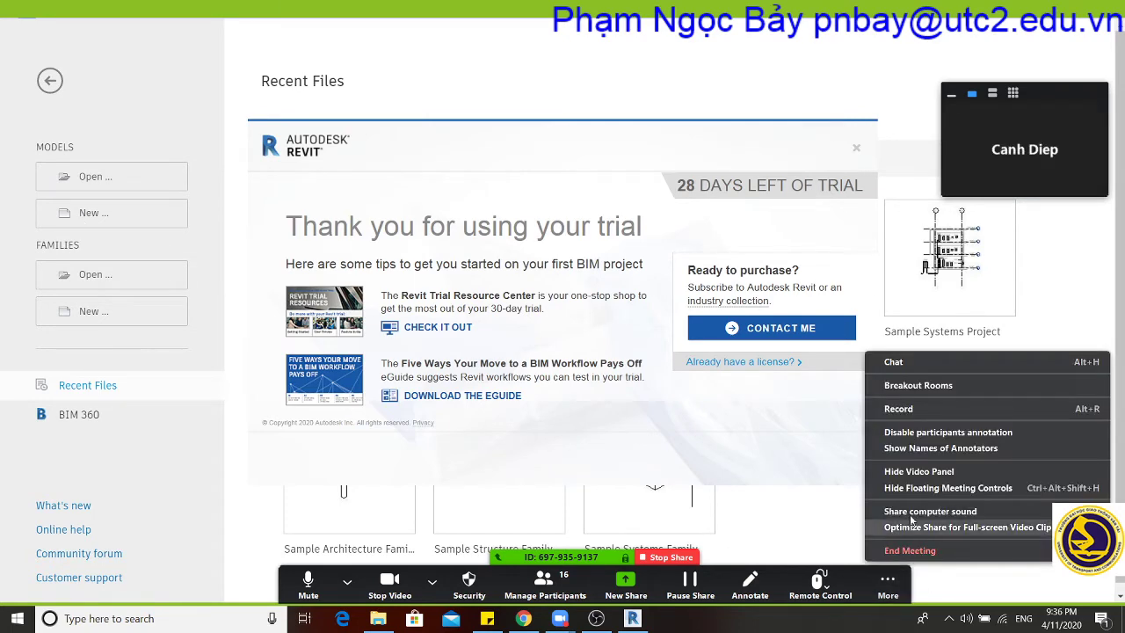
# Hide the meeting controls and create a new project from the Metric-Structural Template.
pyautogui.click(936, 488)
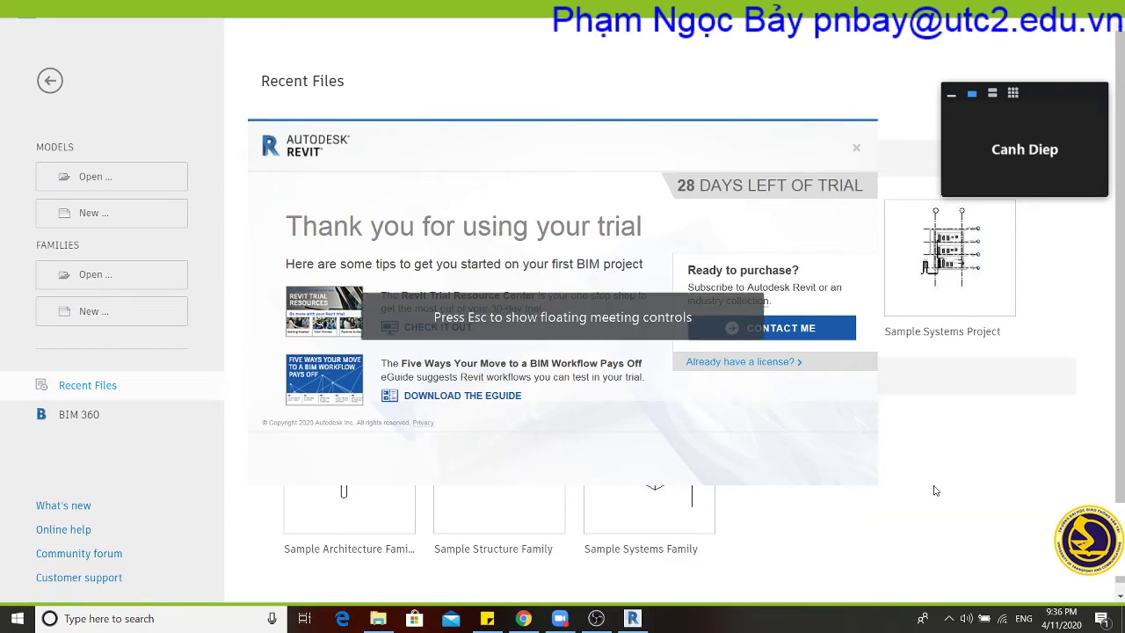
pyautogui.click(87, 215)
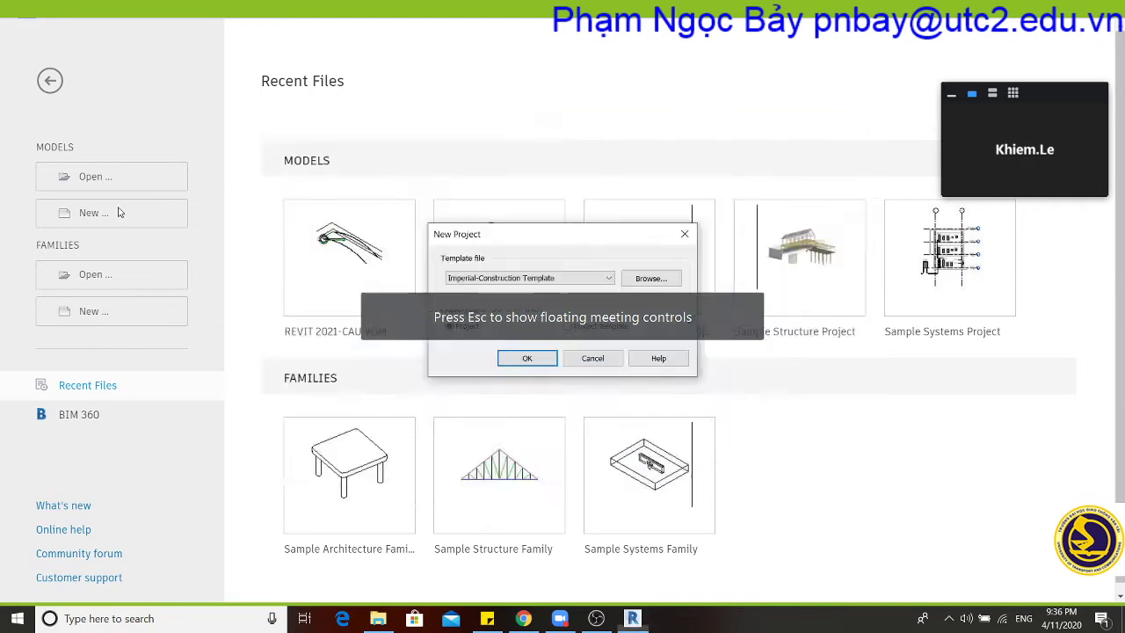
pyautogui.click(856, 152)
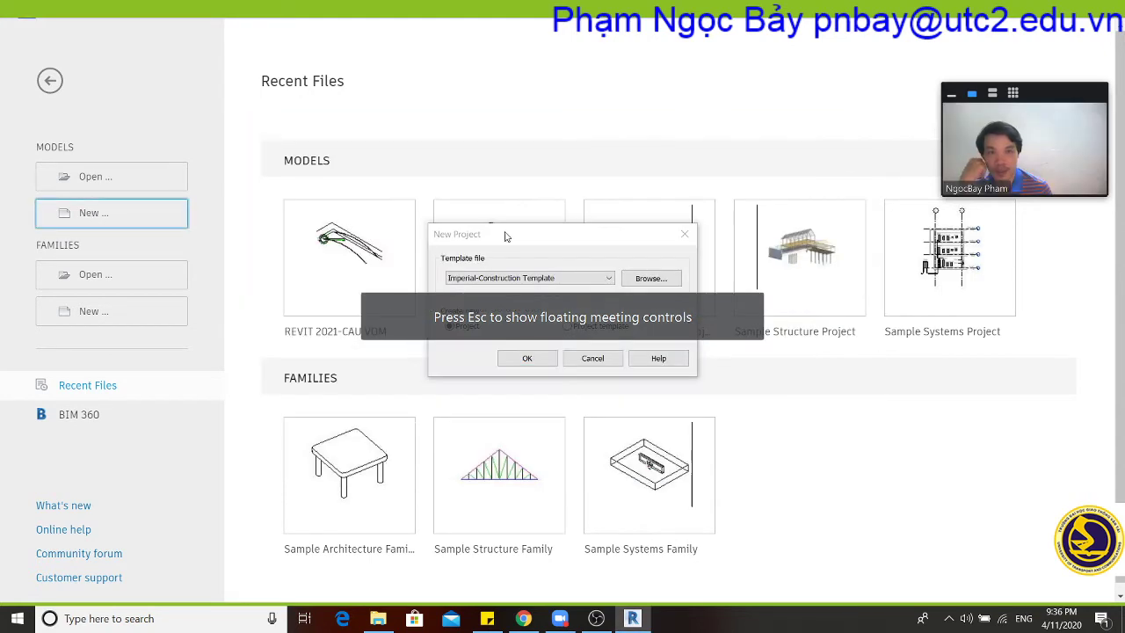
pyautogui.moveTo(506, 243); pyautogui.dragTo(487, 160)
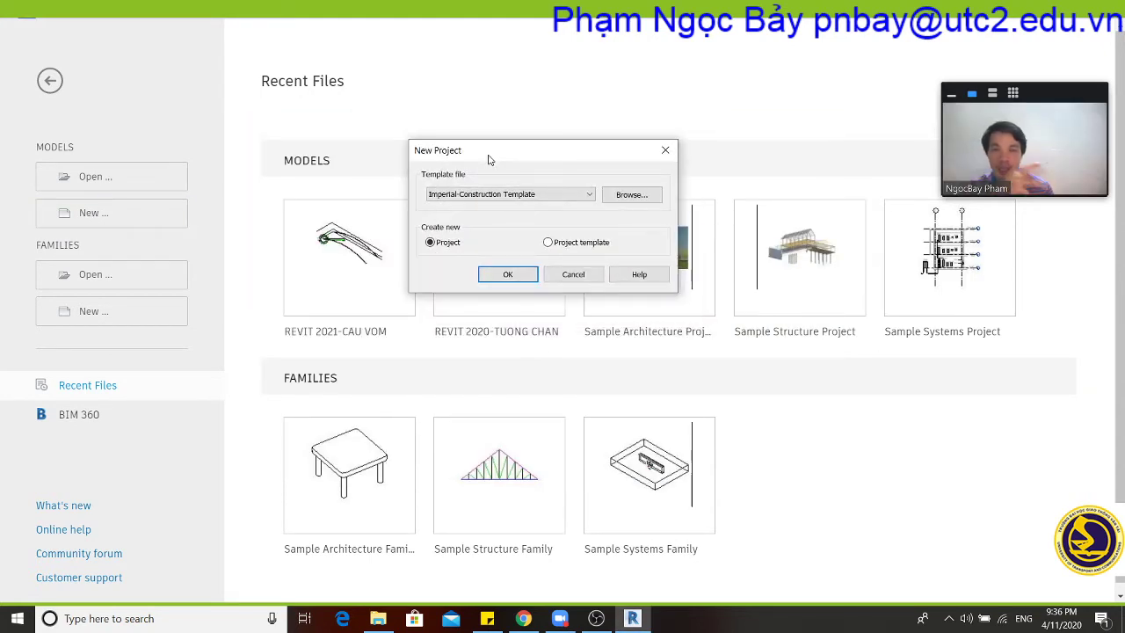
pyautogui.click(487, 195)
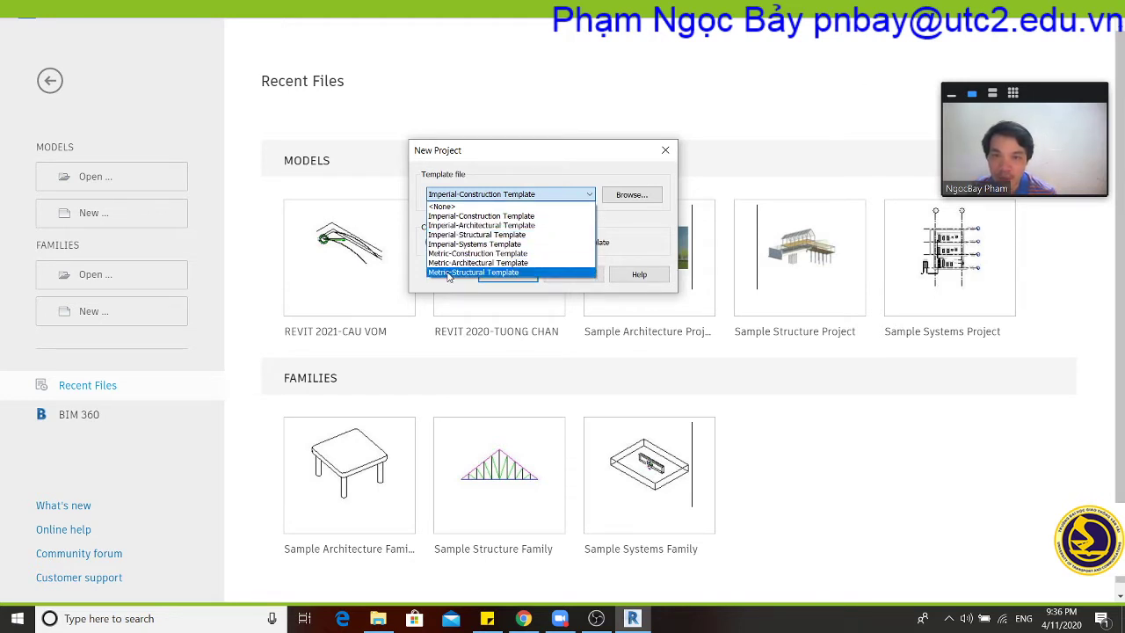
pyautogui.click(449, 276)
pyautogui.click(510, 274)
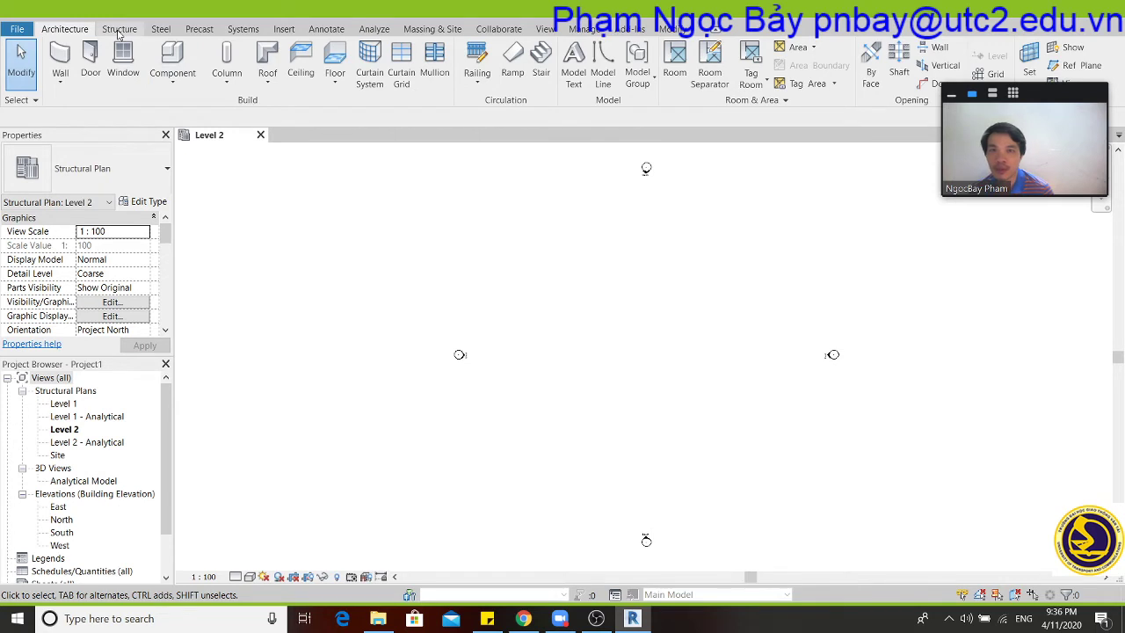
# Launch Dynamo from the Manage tab's Visual Programming panel.
pyautogui.click(119, 30)
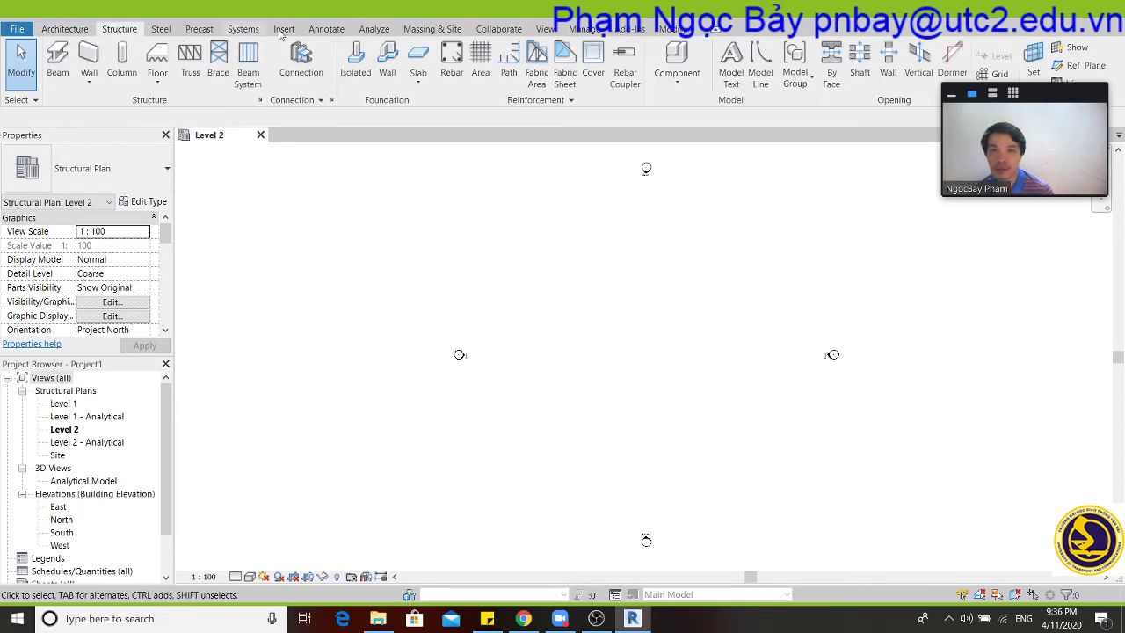
pyautogui.click(583, 30)
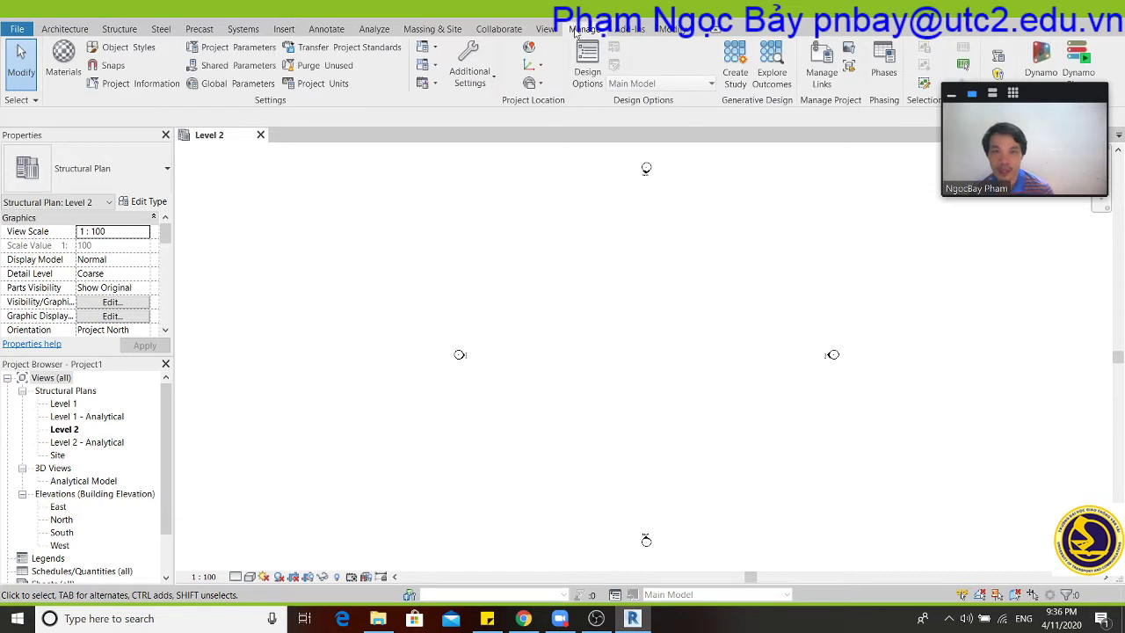
pyautogui.moveTo(963, 95)
pyautogui.mouseDown()
pyautogui.moveTo(999, 172)
pyautogui.moveTo(941, 180)
pyautogui.mouseUp()
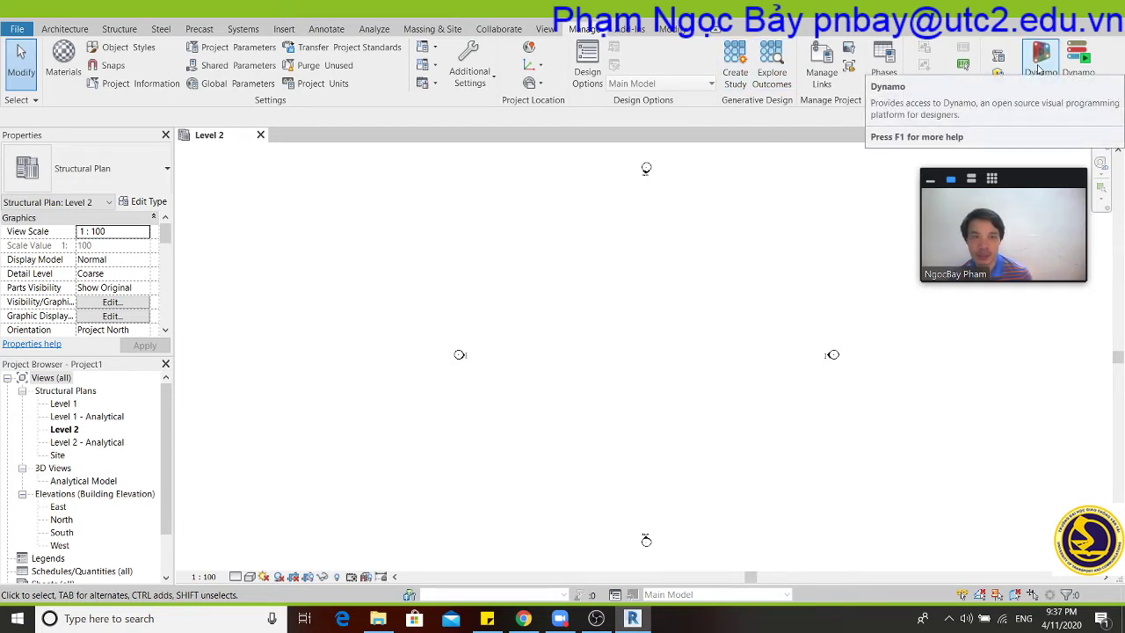
pyautogui.click(1038, 68)
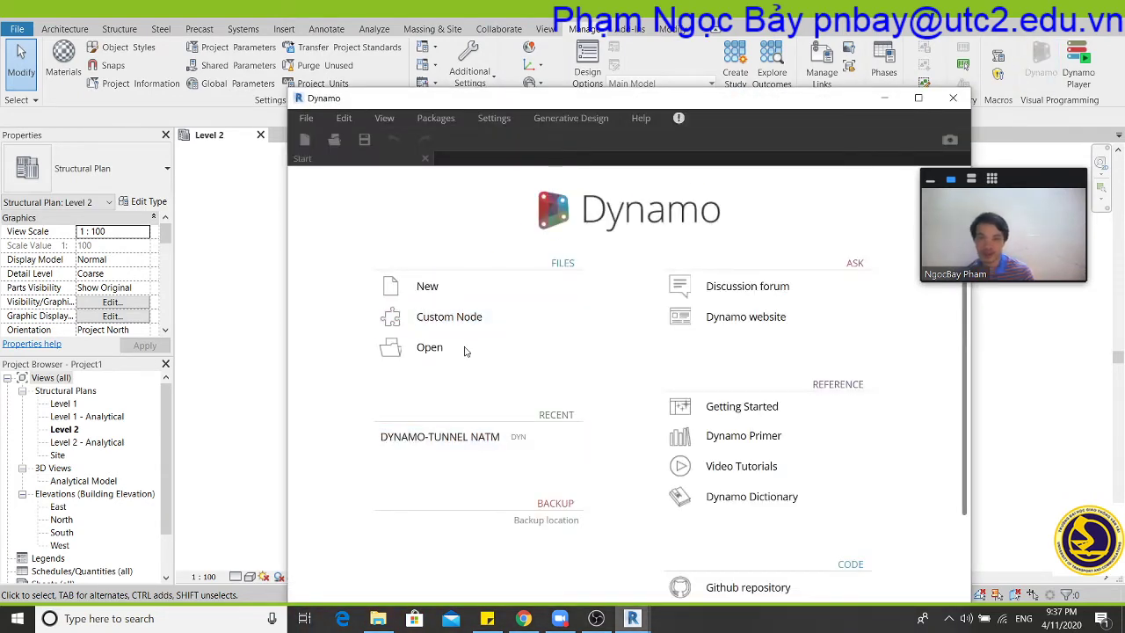
# Open a blank Dynamo workspace, browse the Generative Design menu and library, then close Dynamo.
pyautogui.click(468, 296)
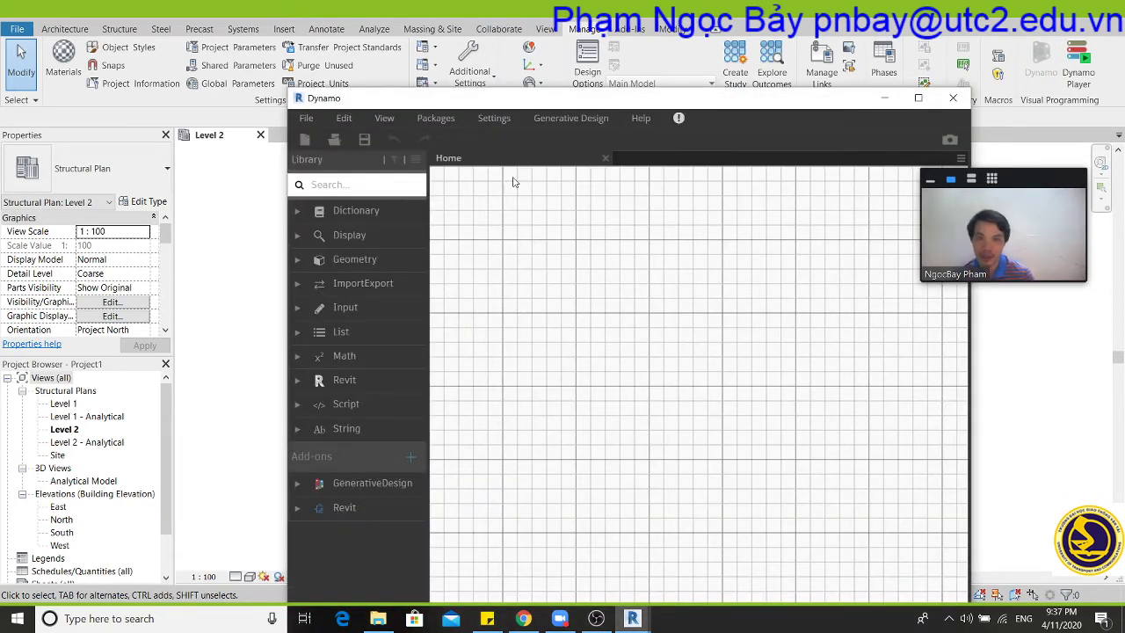
pyautogui.click(561, 124)
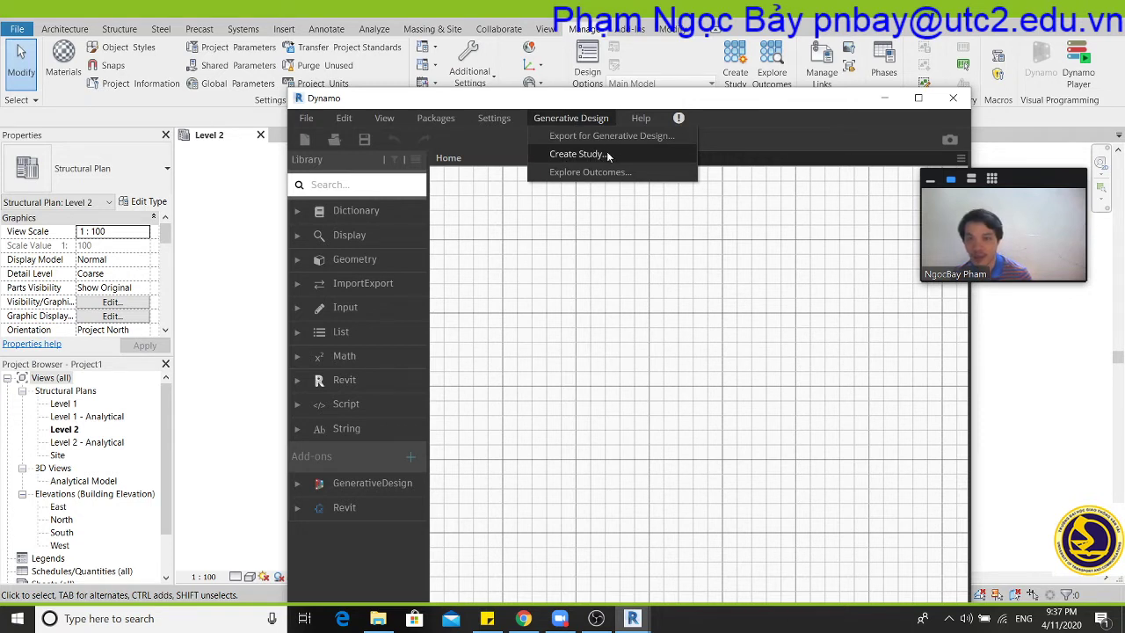
pyautogui.click(509, 384)
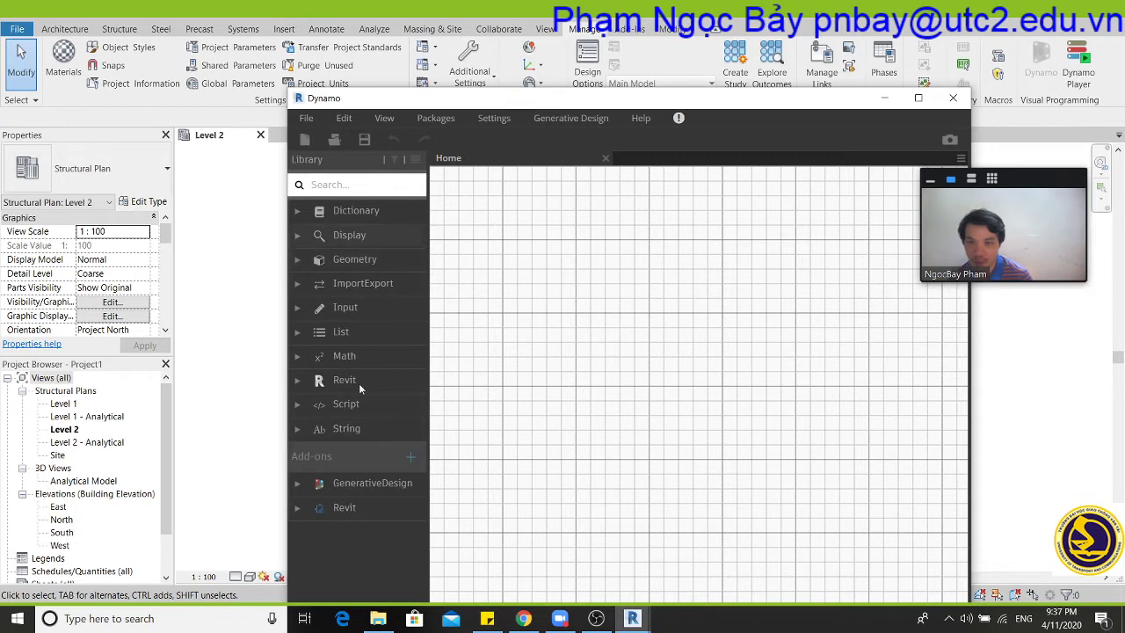
pyautogui.click(295, 483)
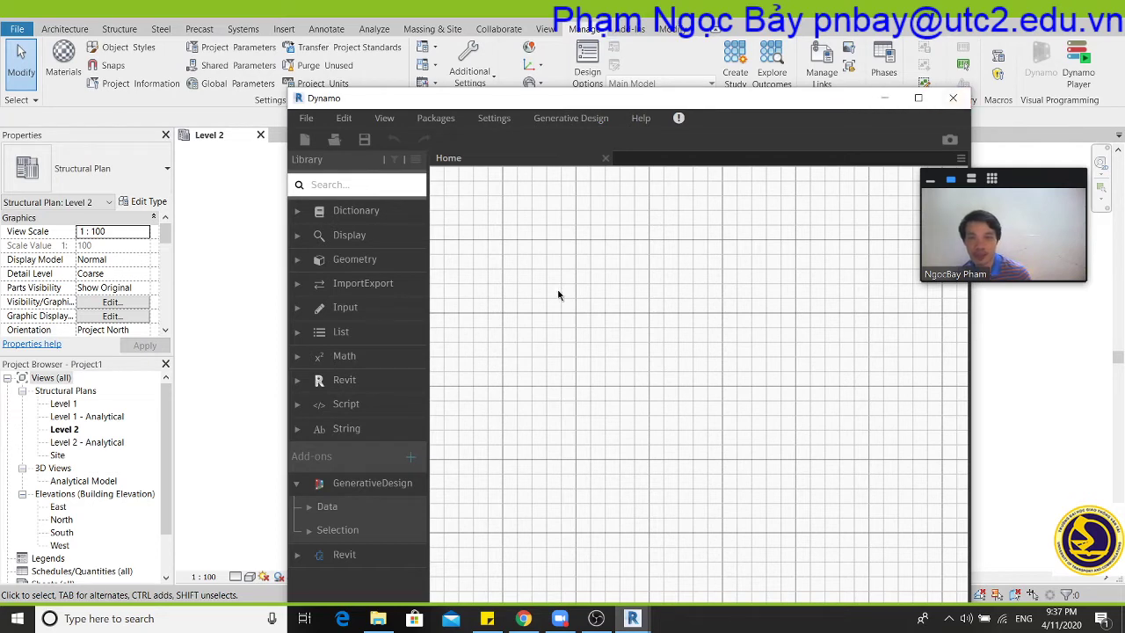
pyautogui.click(953, 99)
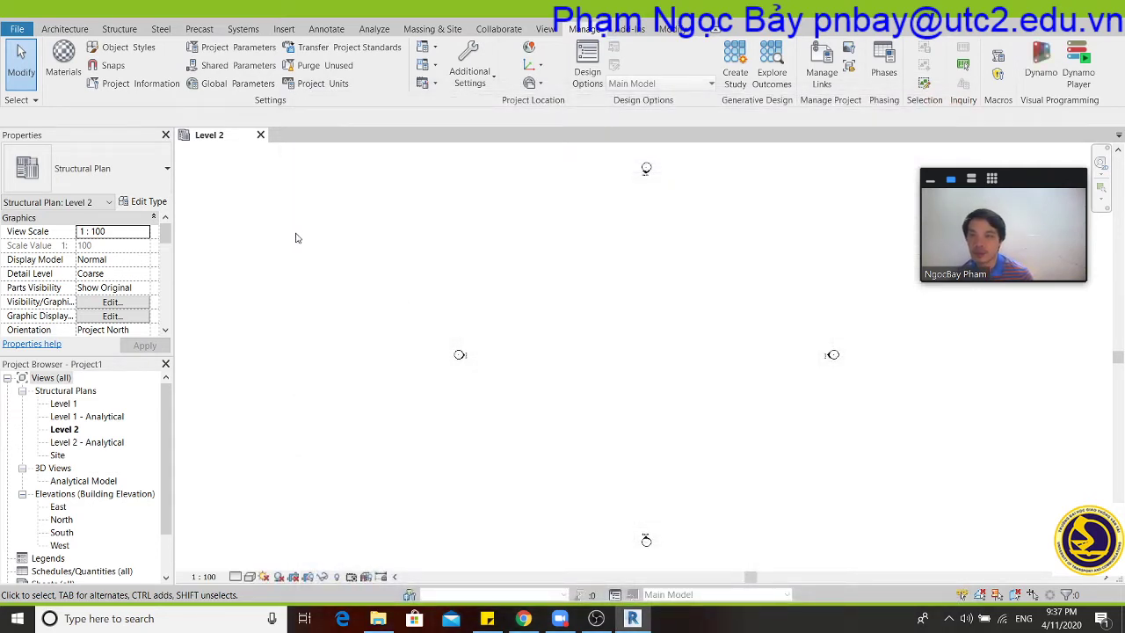
# Start a new schedule from the Schedules/Quantities group in the Project Browser.
pyautogui.click(119, 30)
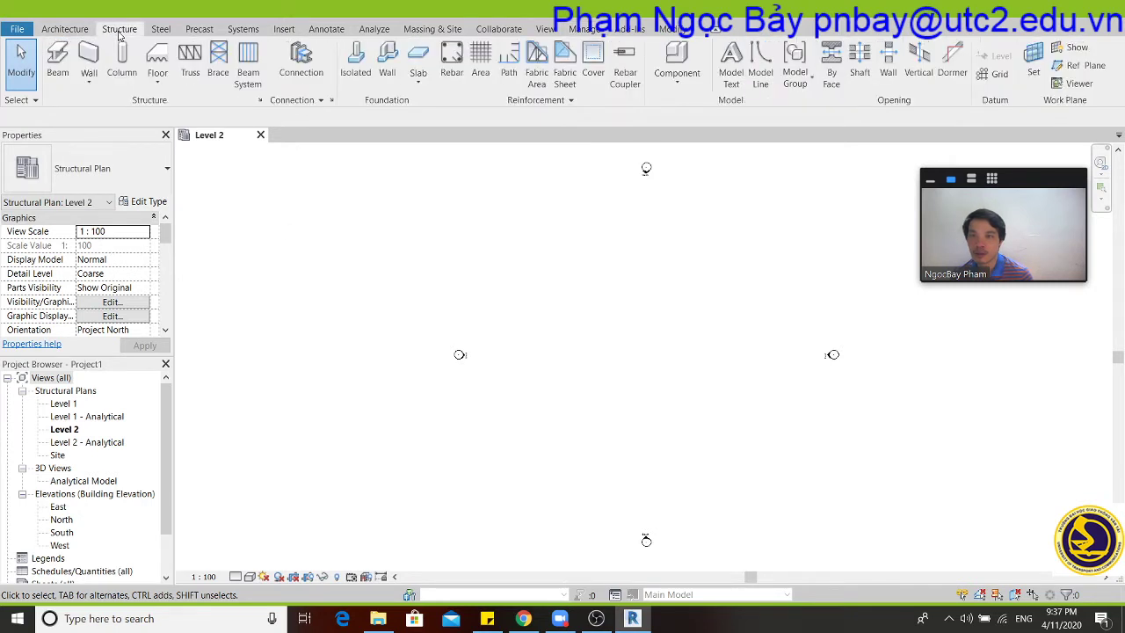
pyautogui.click(50, 377)
pyautogui.scroll(-2, 85, 518)
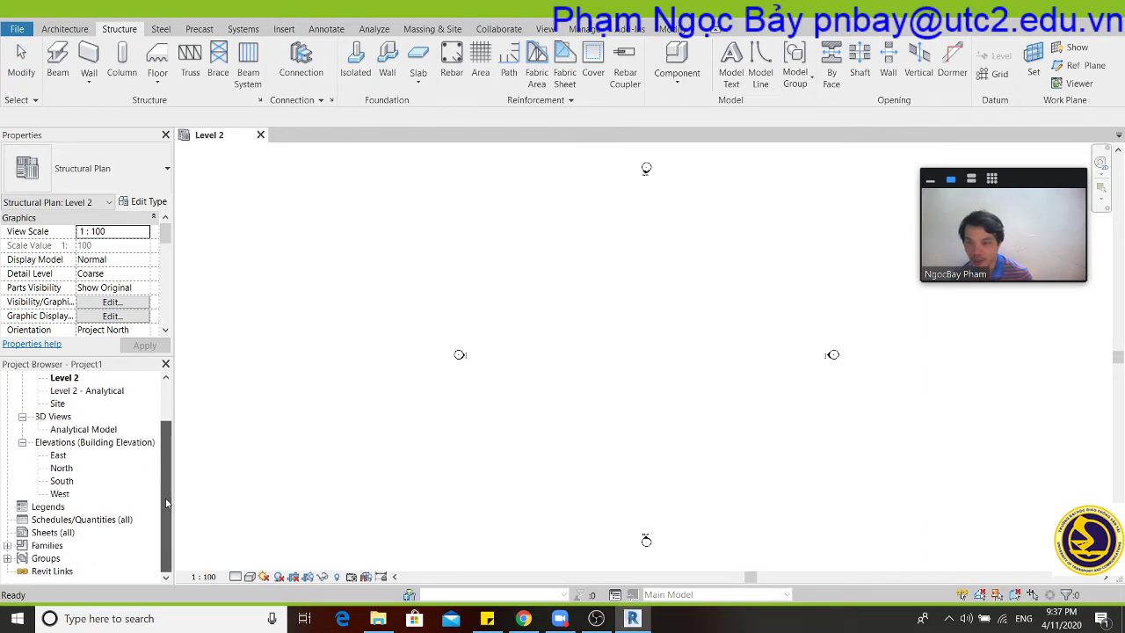
pyautogui.click(82, 520)
pyautogui.rightClick(81, 525)
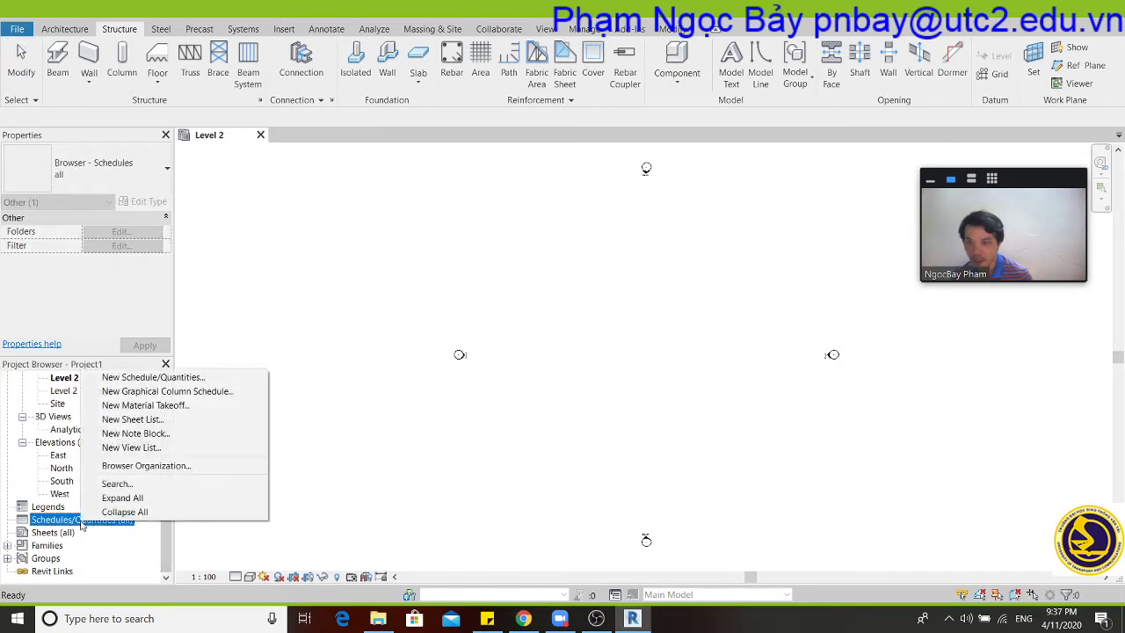
pyautogui.click(221, 379)
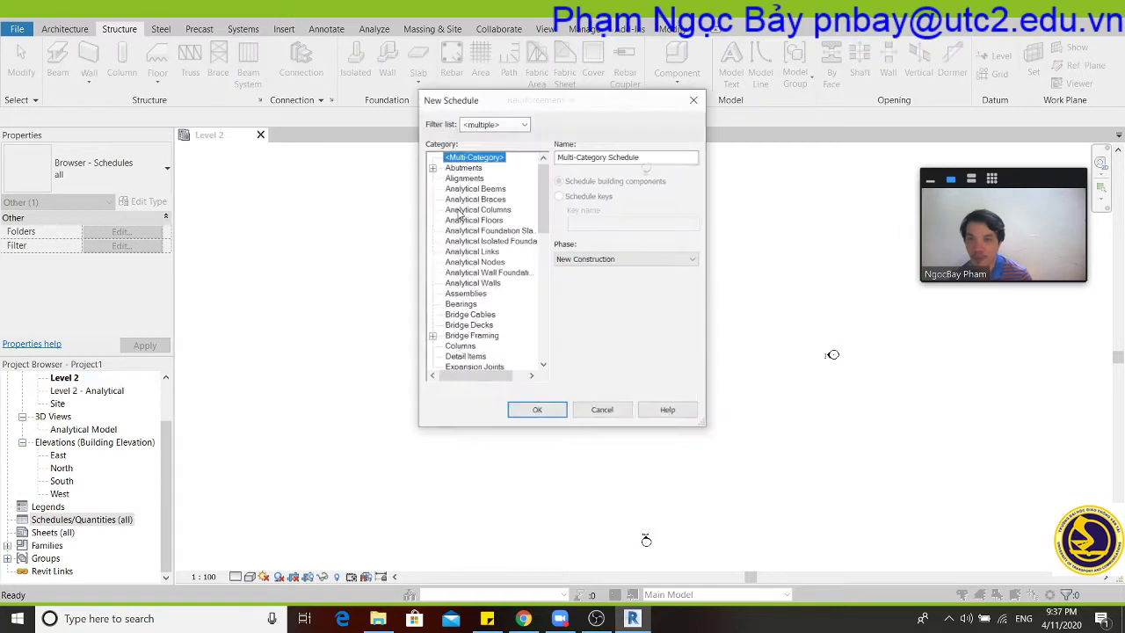
# Filter the schedule categories to Infrastructure only and enlarge the New Schedule dialog.
pyautogui.click(525, 125)
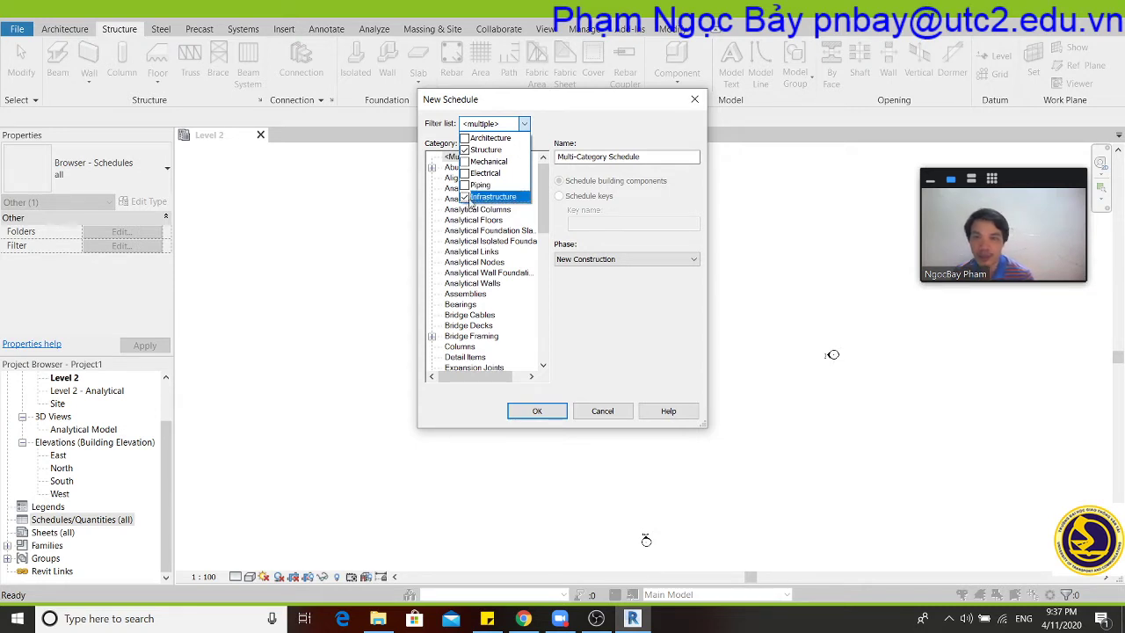
pyautogui.click(465, 149)
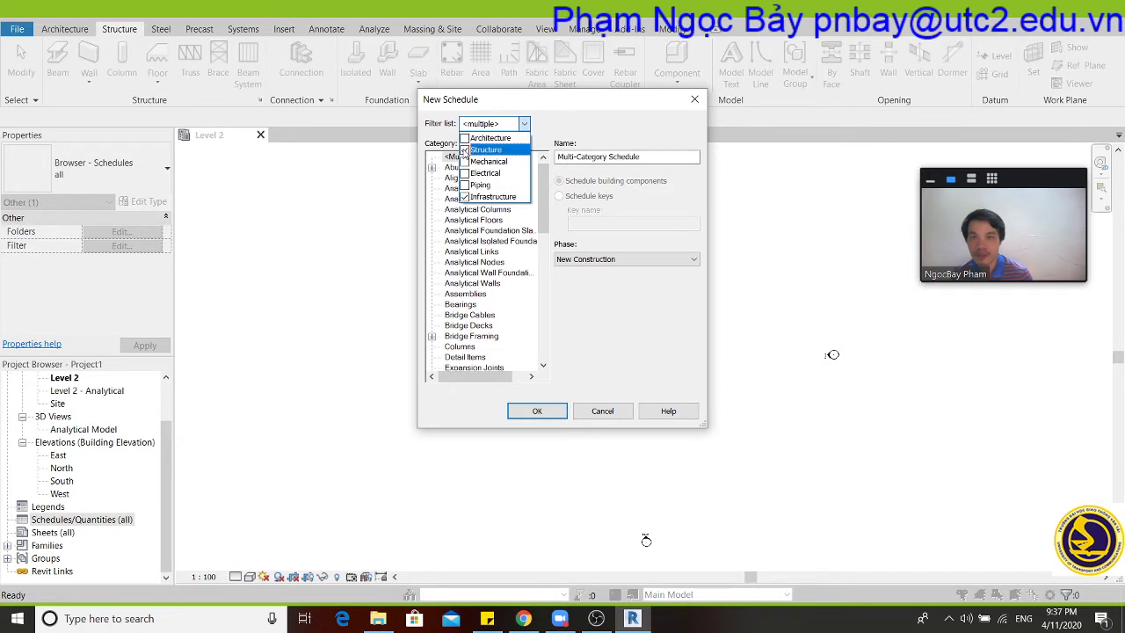
pyautogui.click(563, 131)
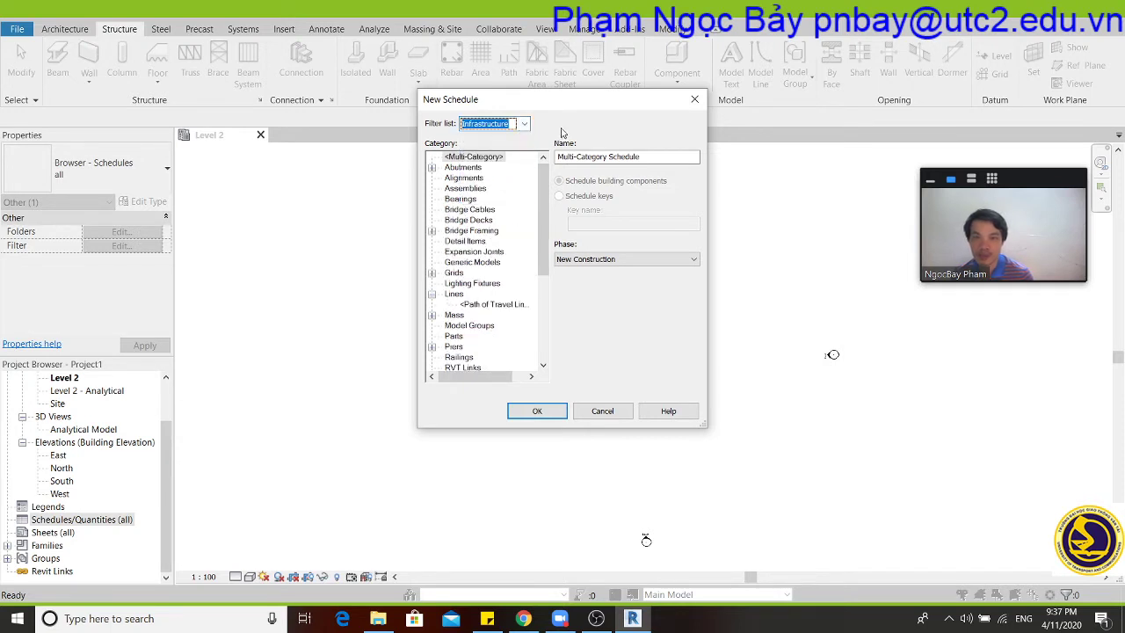
pyautogui.moveTo(706, 426)
pyautogui.mouseDown()
pyautogui.moveTo(839, 496)
pyautogui.moveTo(927, 580)
pyautogui.mouseUp()
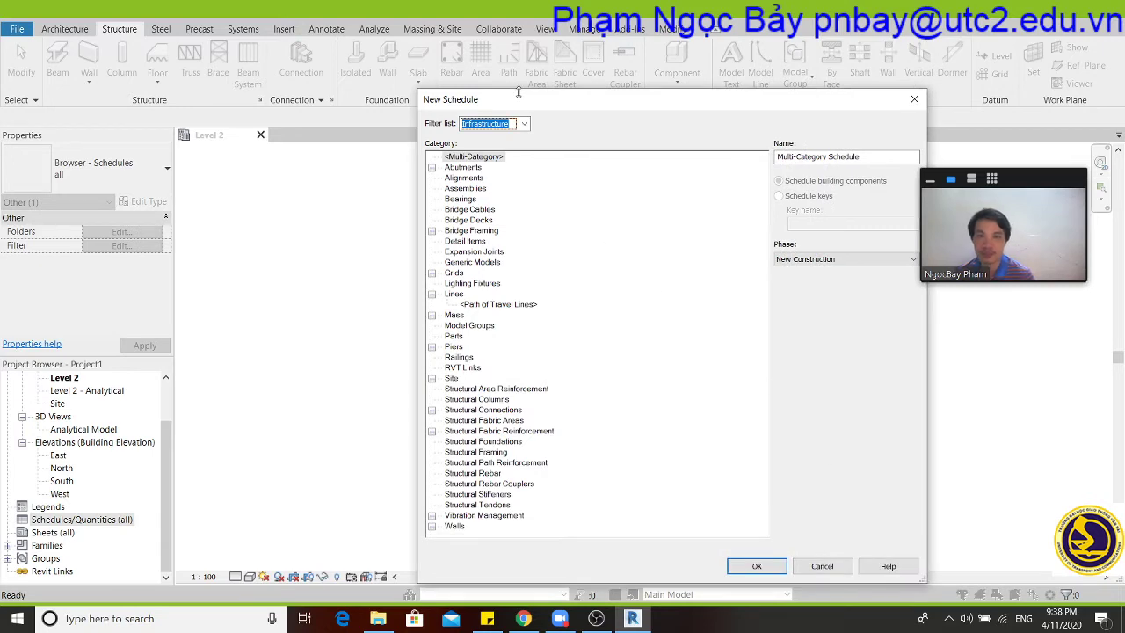
pyautogui.moveTo(531, 99); pyautogui.dragTo(349, 35)
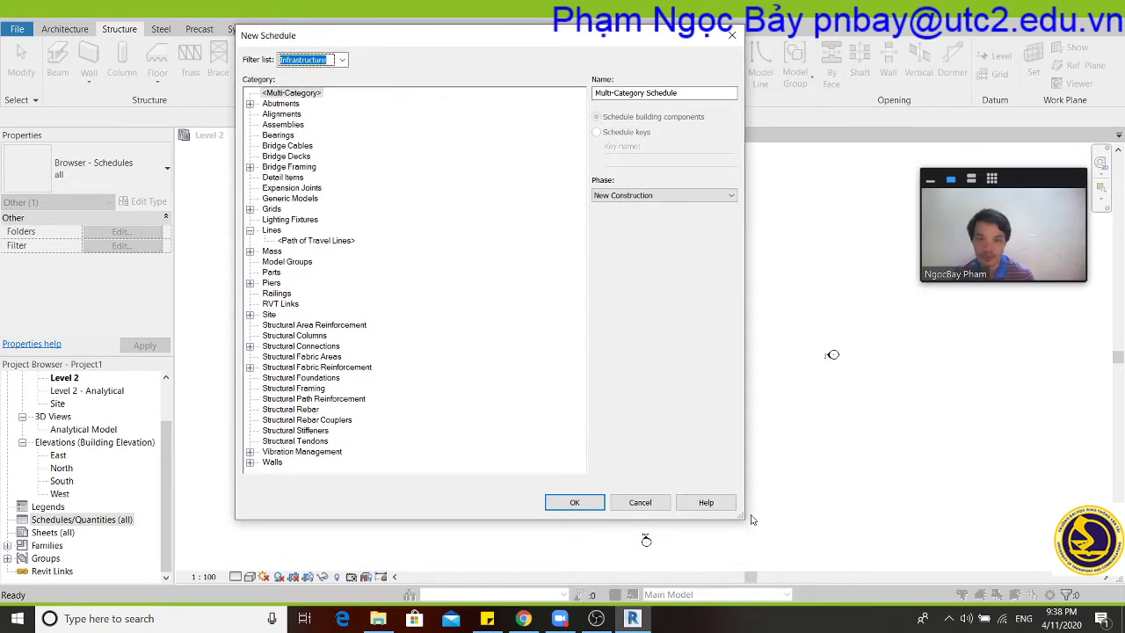
pyautogui.moveTo(738, 517); pyautogui.dragTo(876, 563)
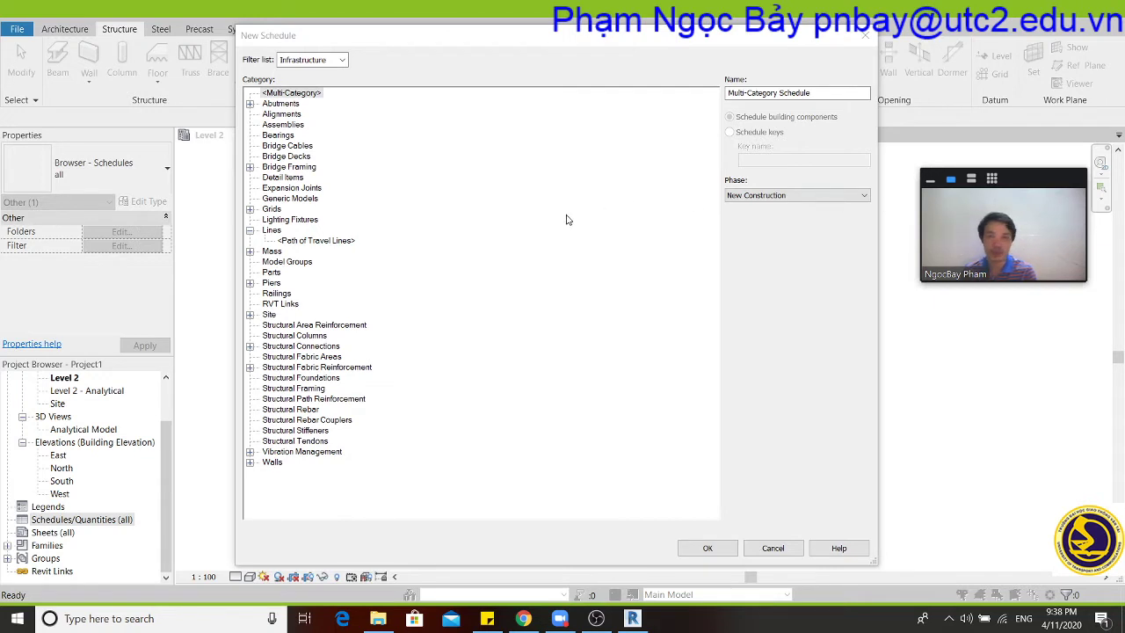
# Expand Abutments and review Abutment Foundations, Abutment Piles, Abutment Walls and Approach Slabs.
pyautogui.click(251, 104)
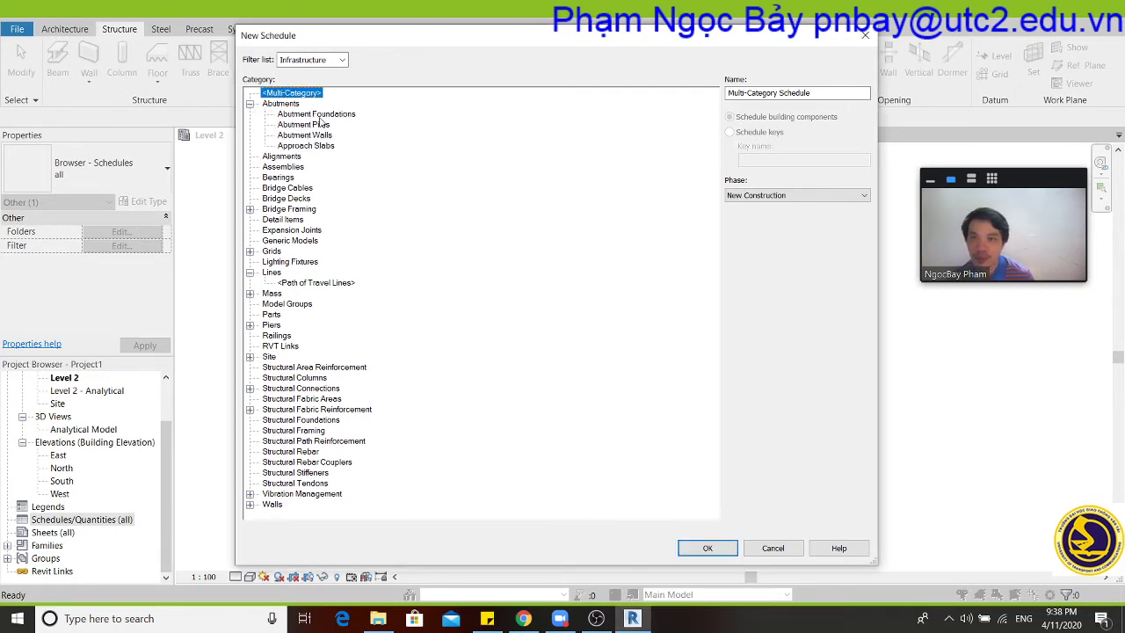
pyautogui.click(343, 116)
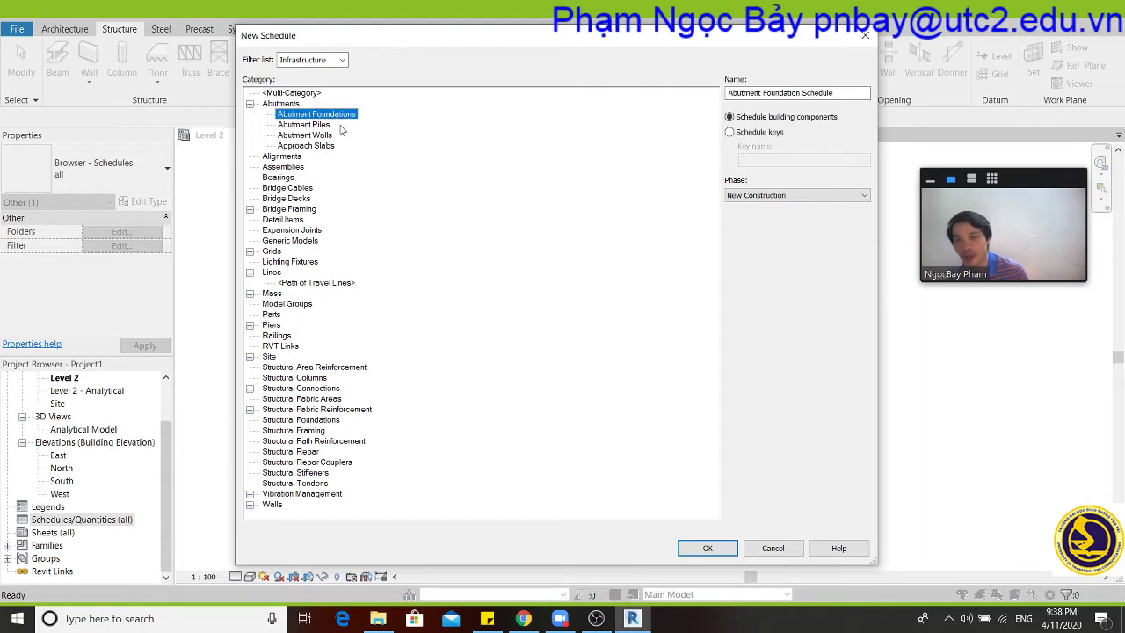
pyautogui.click(338, 125)
pyautogui.click(327, 135)
pyautogui.click(323, 147)
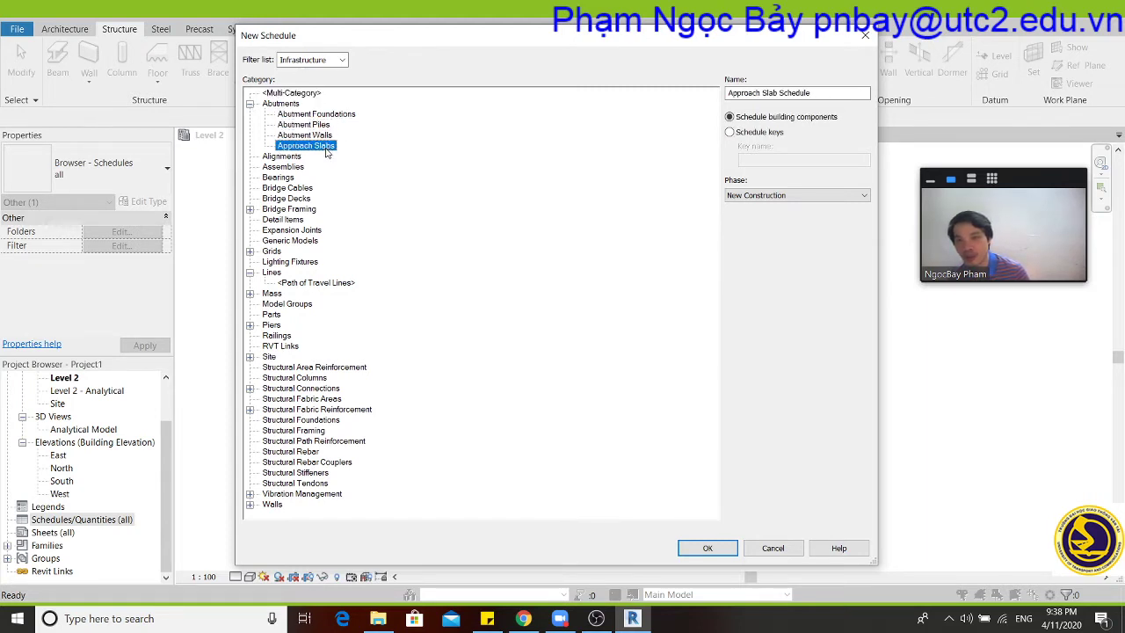
# Review Bridge Framing categories, plus Bearings, Alignments, Expansion Joints and Generic Models.
pyautogui.click(250, 209)
pyautogui.click(297, 221)
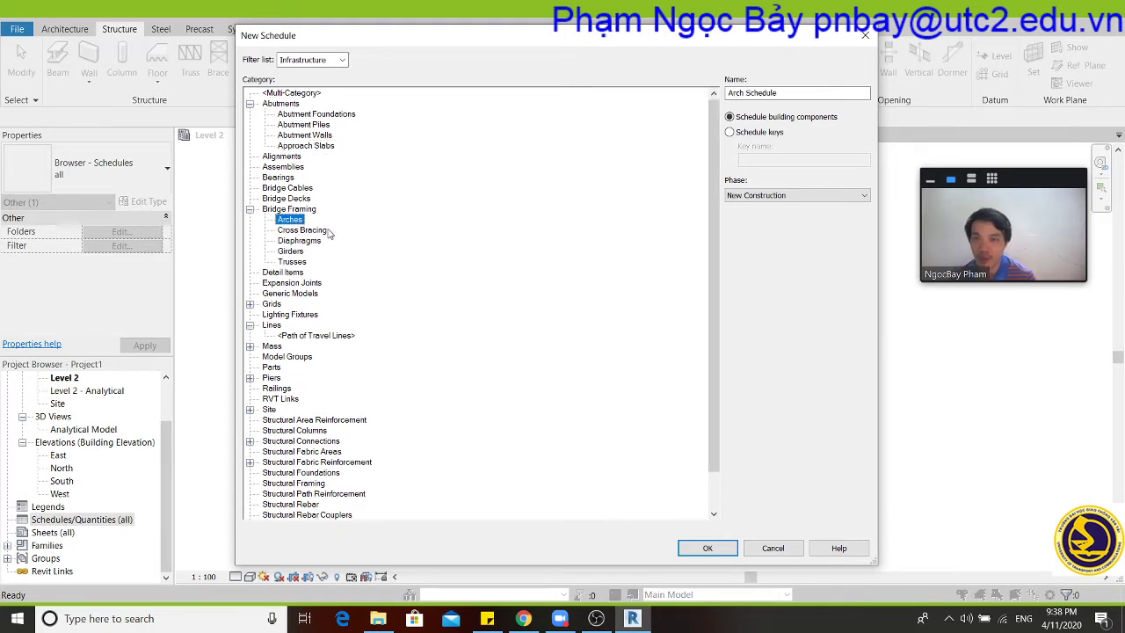
pyautogui.click(309, 232)
pyautogui.click(295, 253)
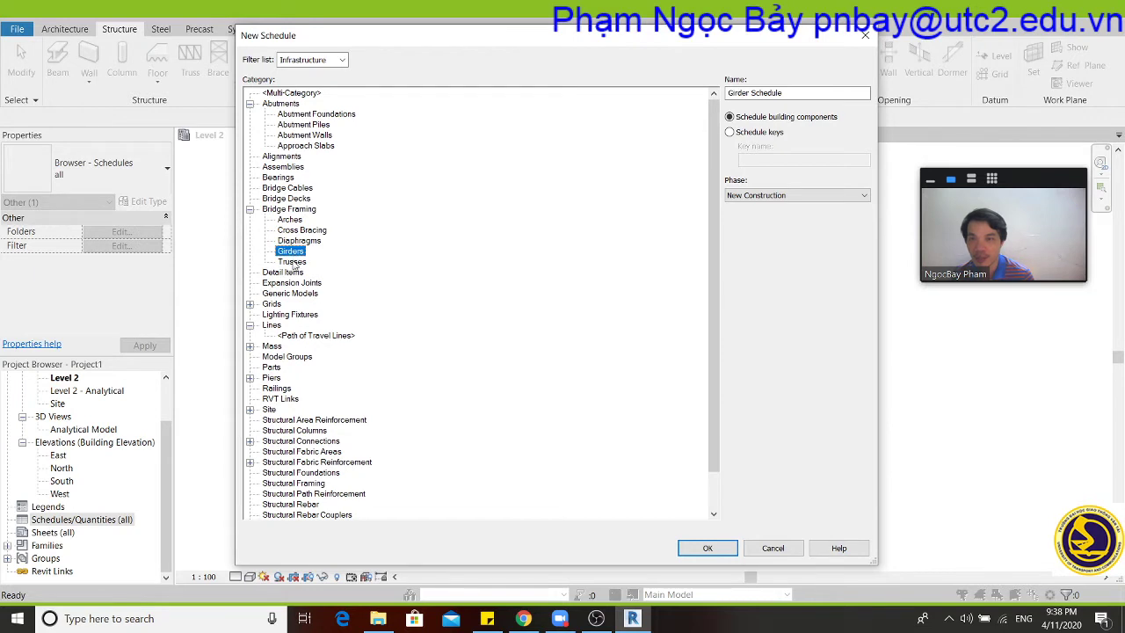
pyautogui.click(306, 190)
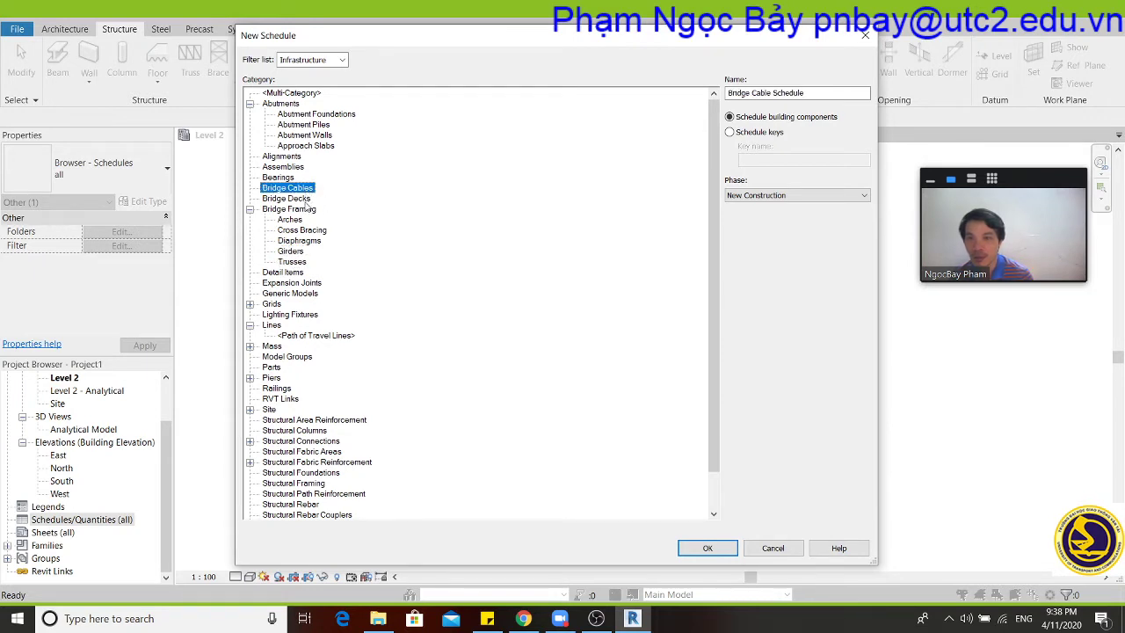
pyautogui.click(301, 201)
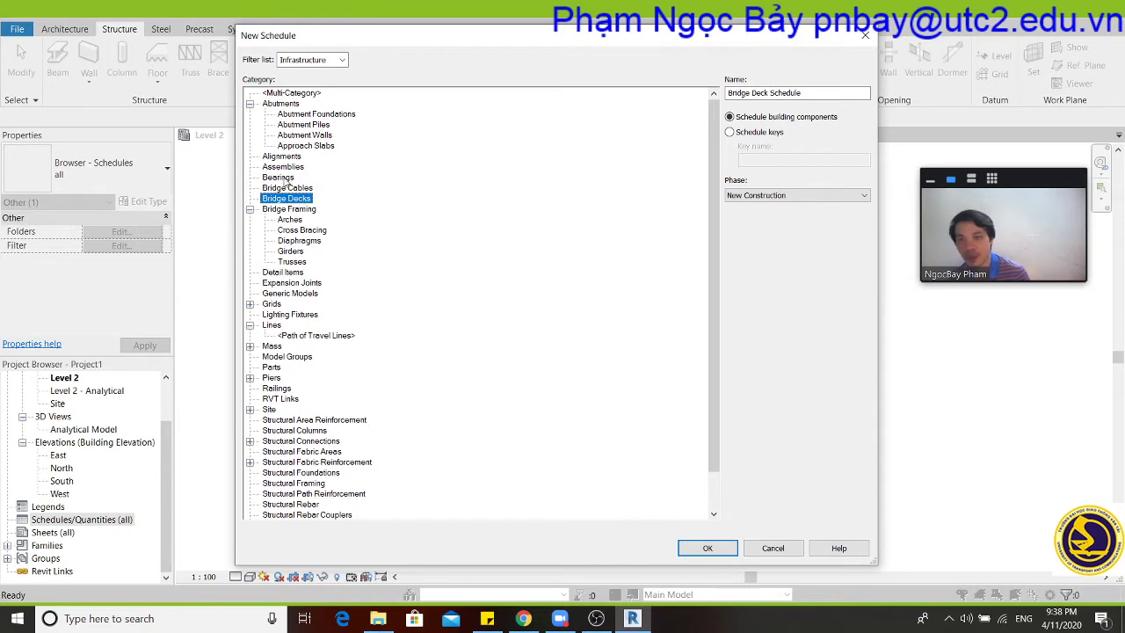
pyautogui.click(287, 178)
pyautogui.click(288, 158)
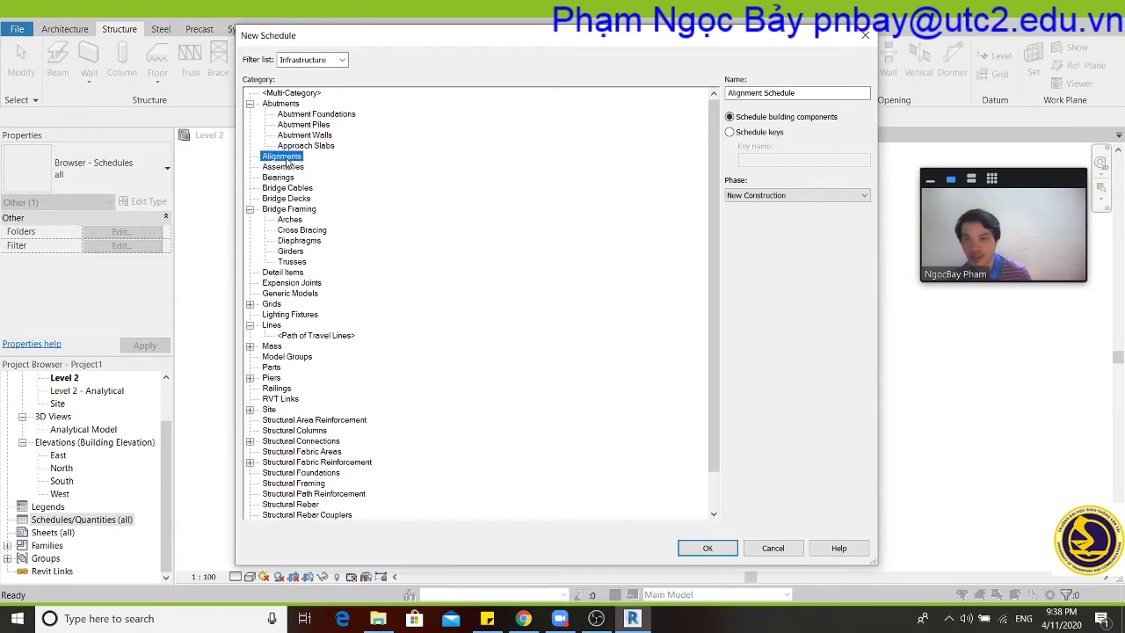
pyautogui.click(274, 283)
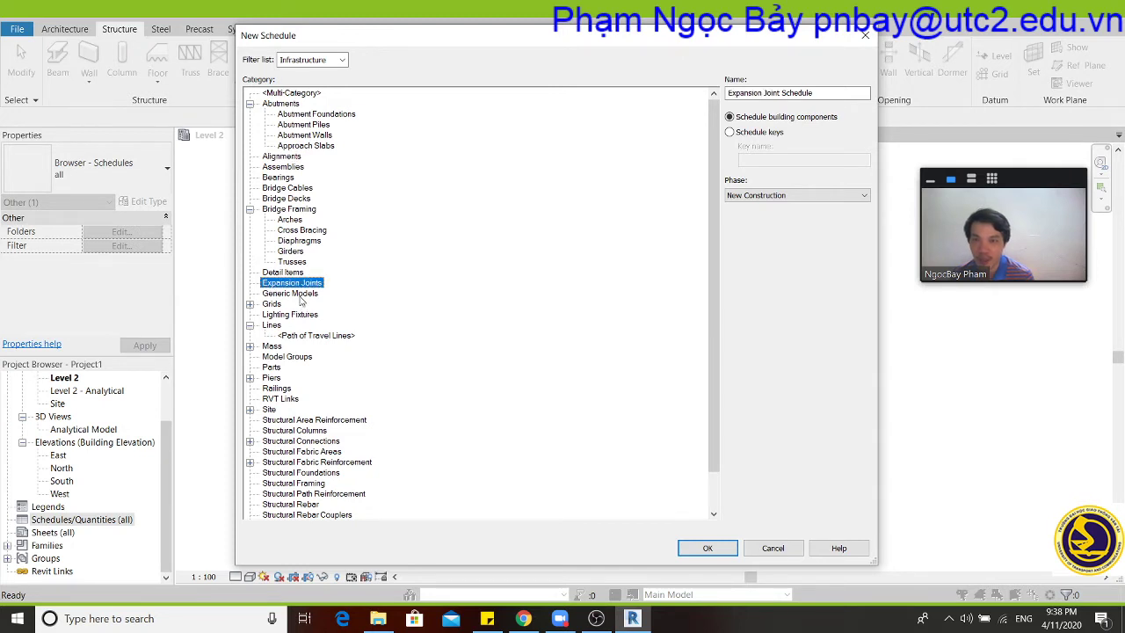
pyautogui.click(301, 295)
# Expand Grids and Piers, reviewing Multi-segmented Grid, Lighting Fixtures, Pier Towers and Pier Walls.
pyautogui.click(251, 304)
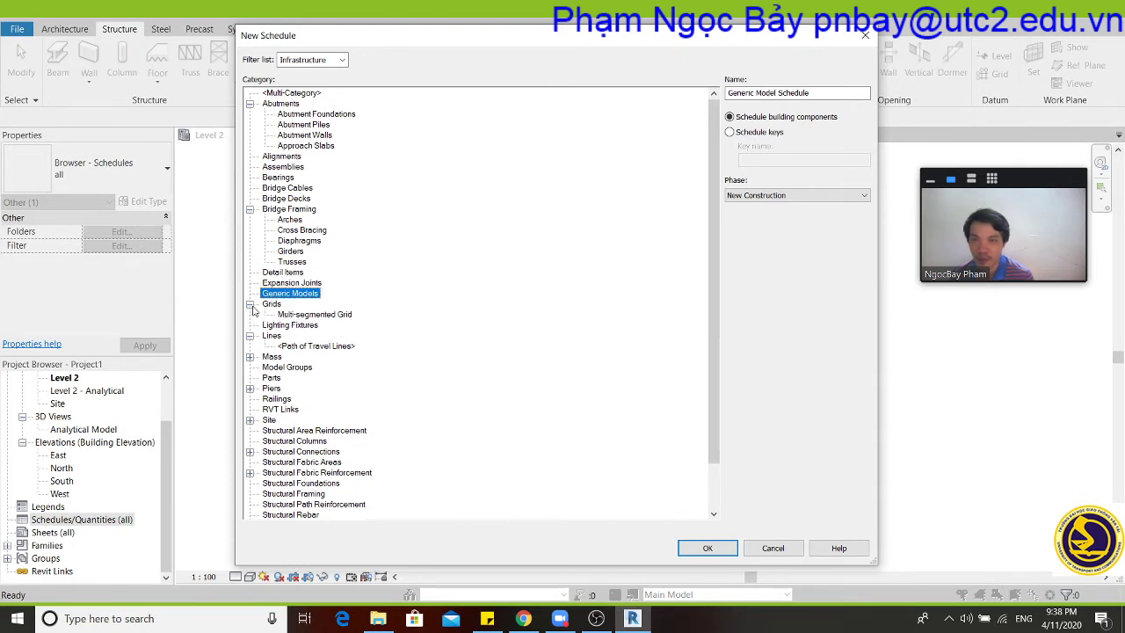
pyautogui.click(311, 315)
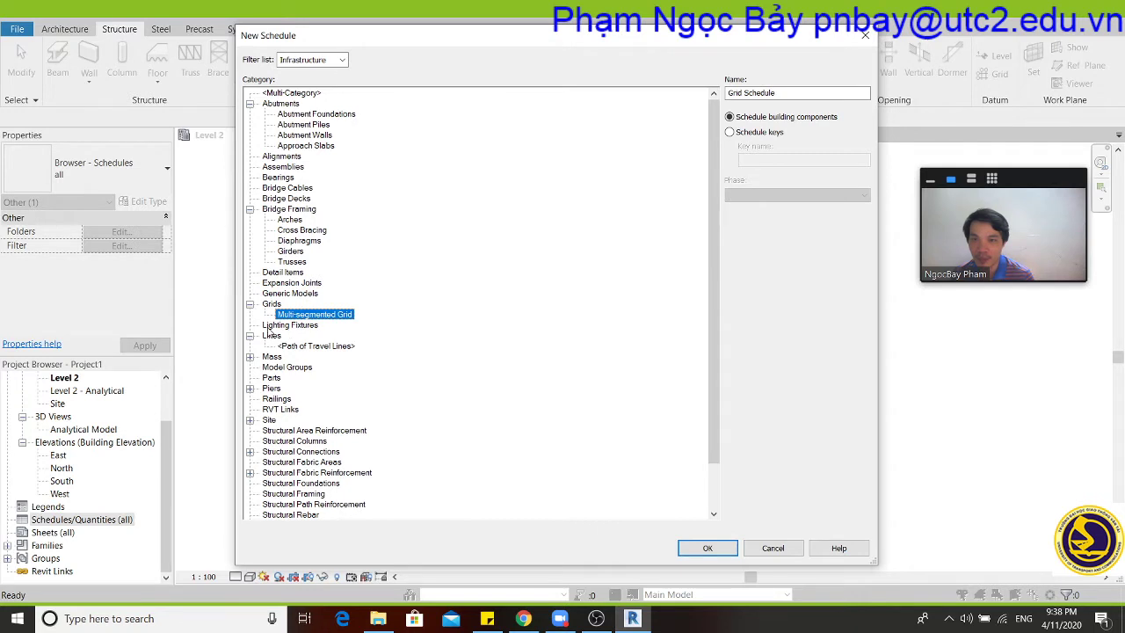
pyautogui.click(268, 325)
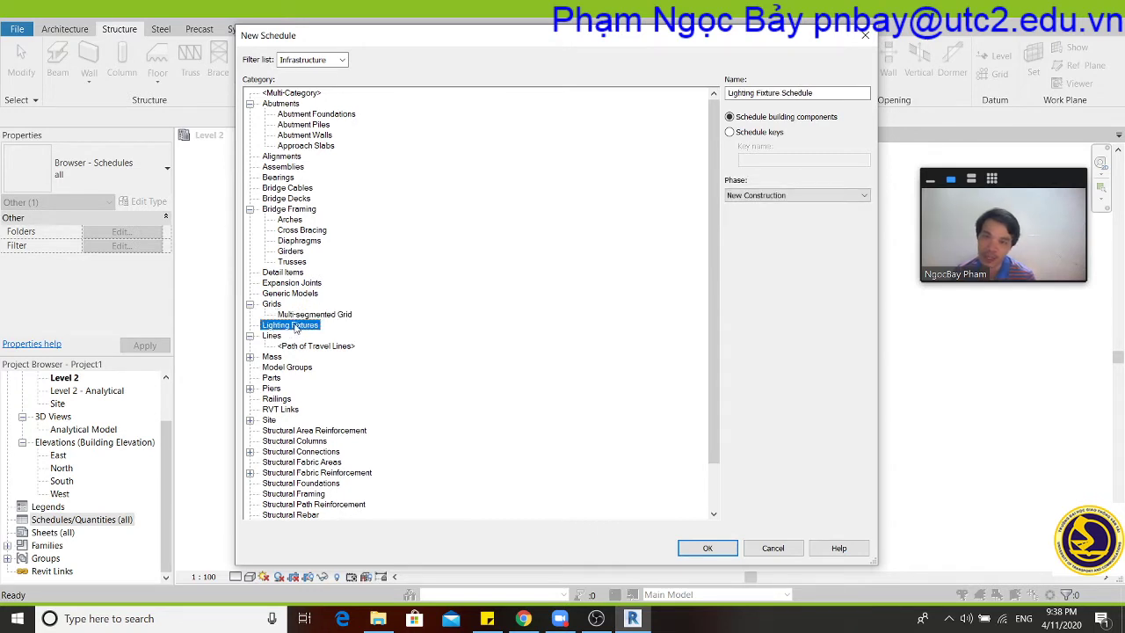
pyautogui.click(251, 388)
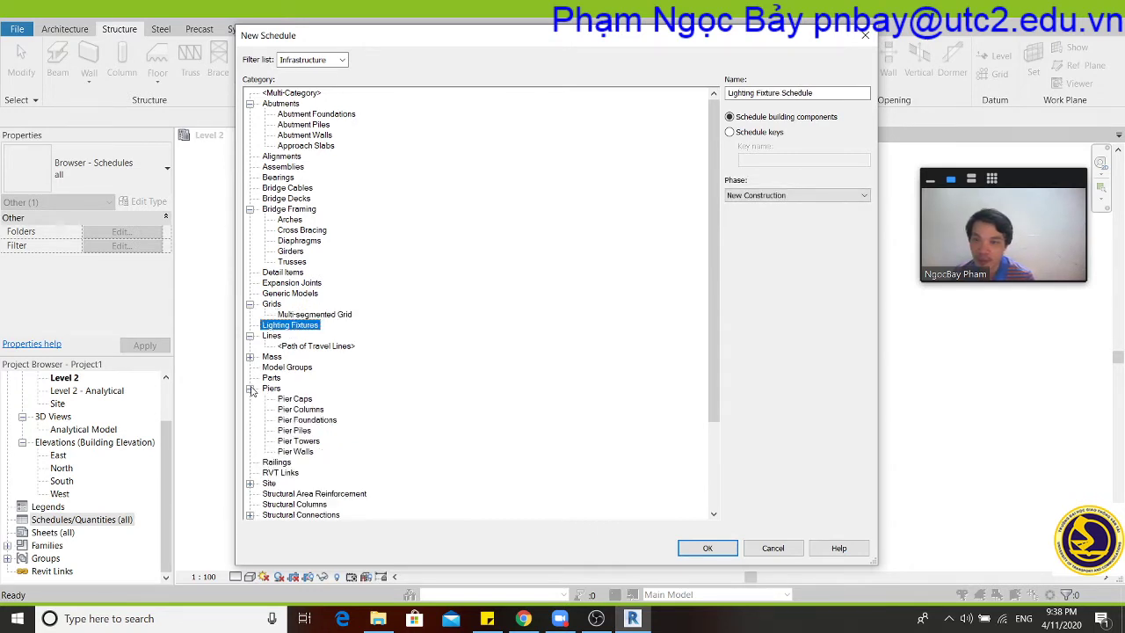
pyautogui.click(298, 400)
pyautogui.click(304, 412)
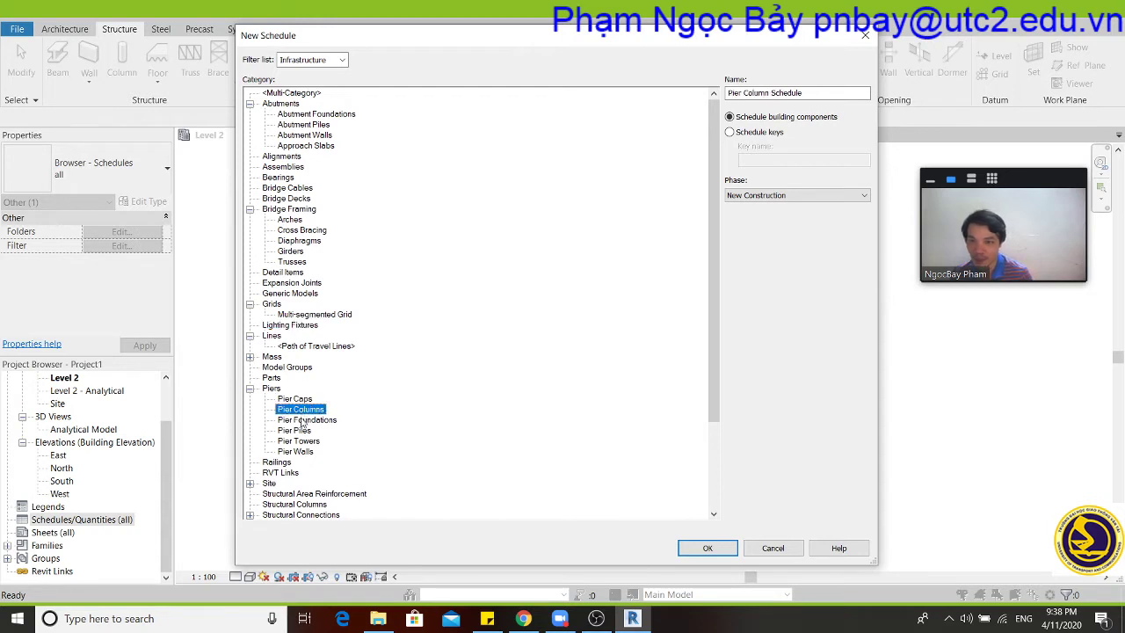
pyautogui.click(302, 430)
pyautogui.click(299, 441)
pyautogui.click(296, 451)
# Review Structural Tendons, Stiffeners, Rebar Couplers, Foundations and Connections in the category list.
pyautogui.scroll(-5, 335, 424)
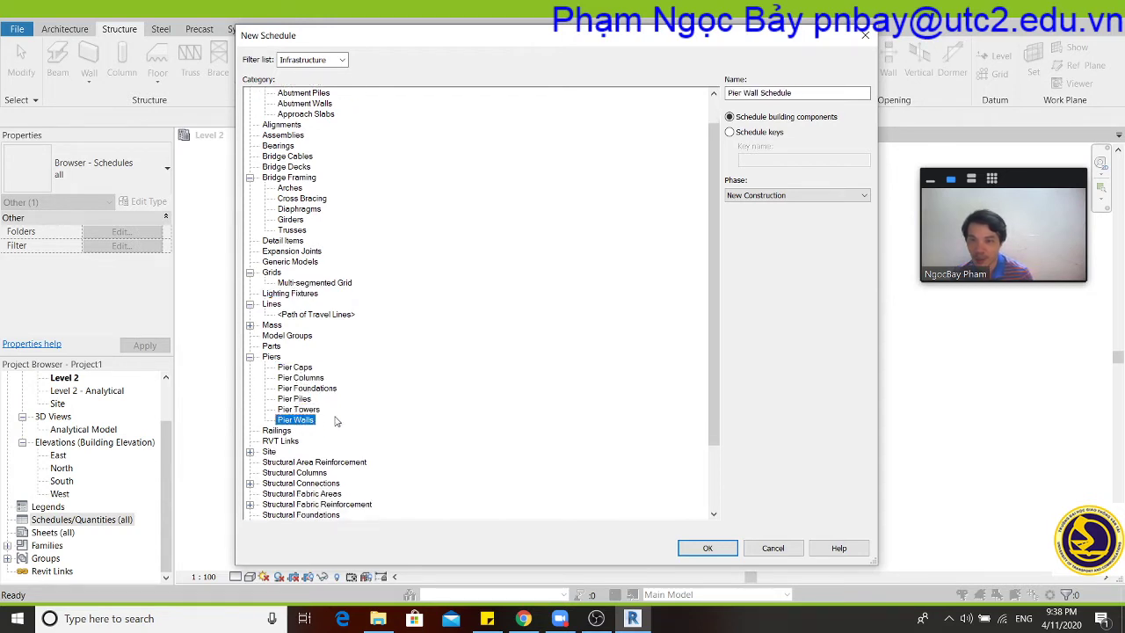
pyautogui.scroll(-1, 336, 421)
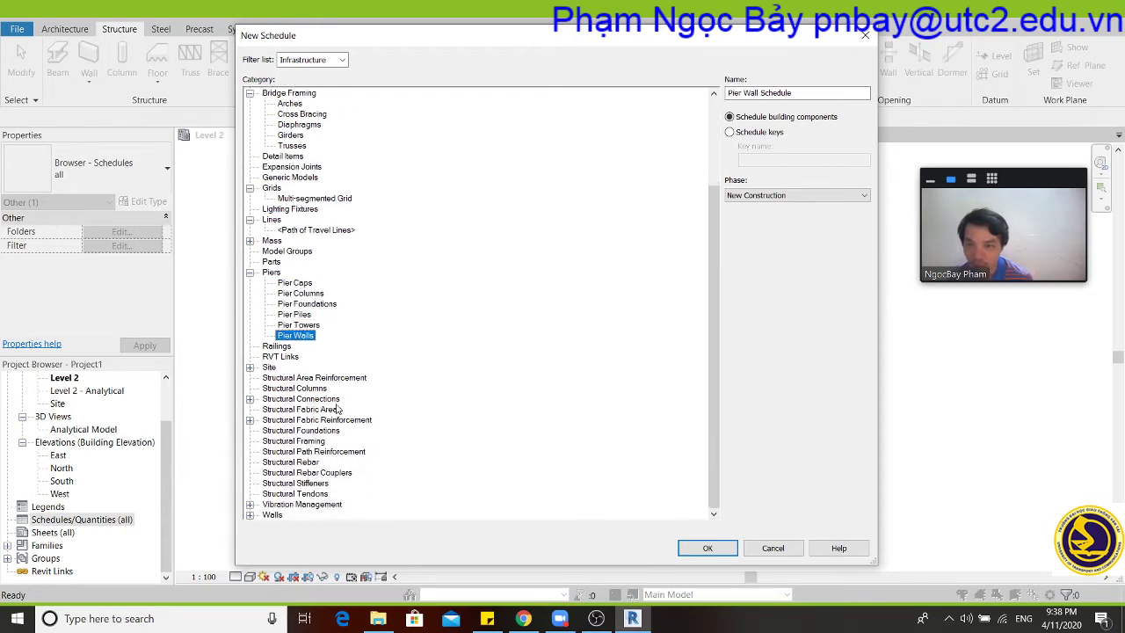
pyautogui.click(282, 498)
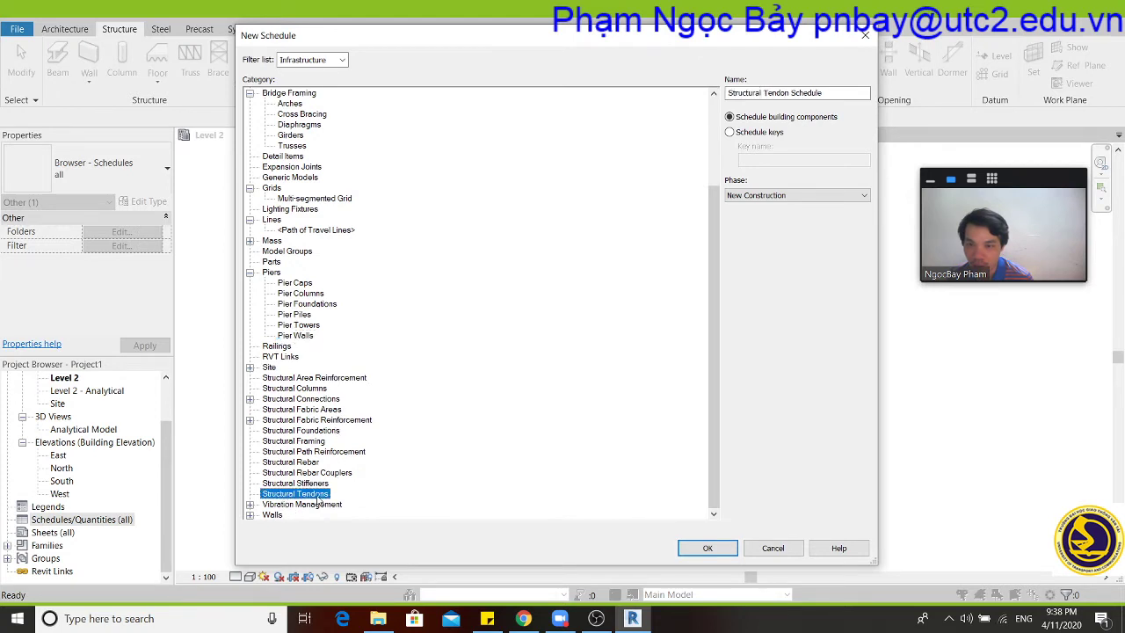
pyautogui.click(309, 485)
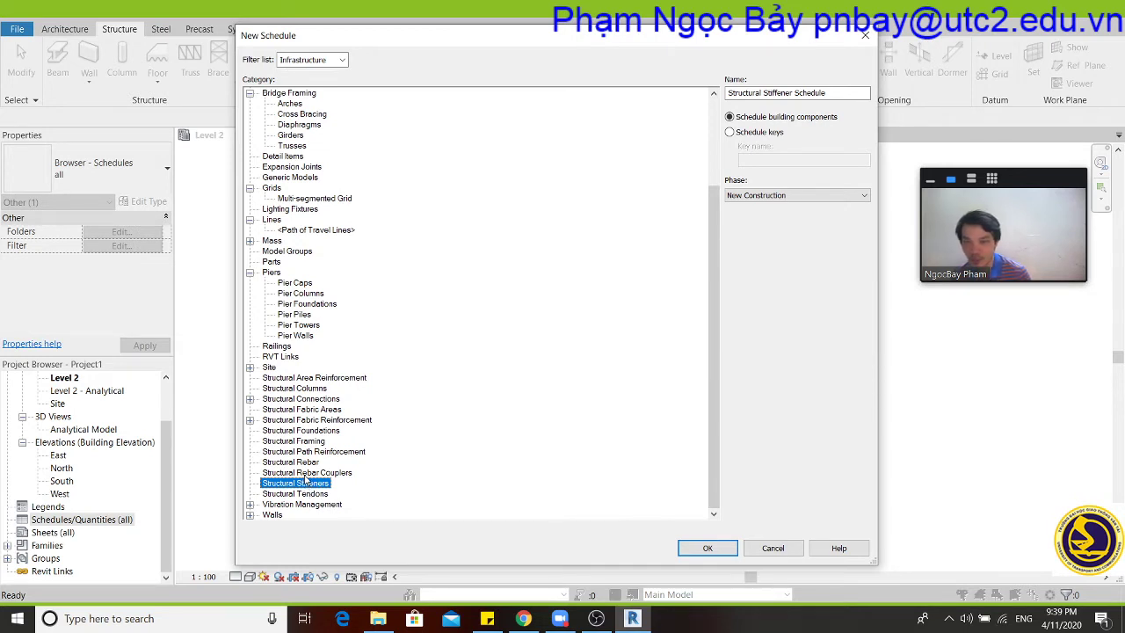
pyautogui.click(305, 475)
pyautogui.click(308, 462)
pyautogui.click(311, 451)
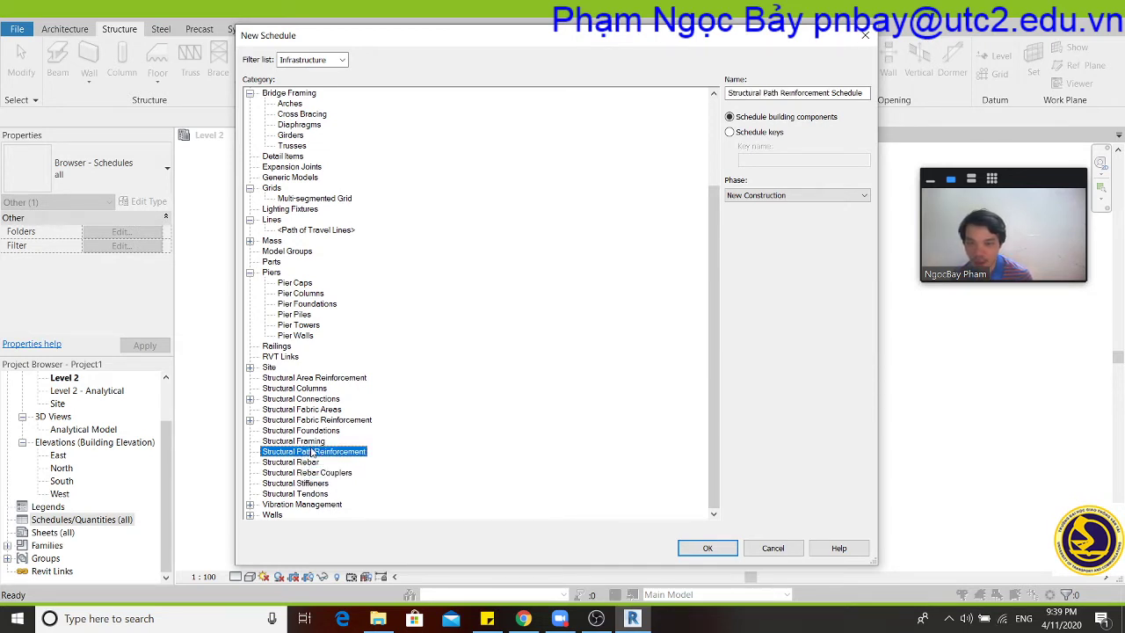
pyautogui.click(312, 441)
pyautogui.click(314, 430)
pyautogui.click(314, 420)
pyautogui.click(316, 399)
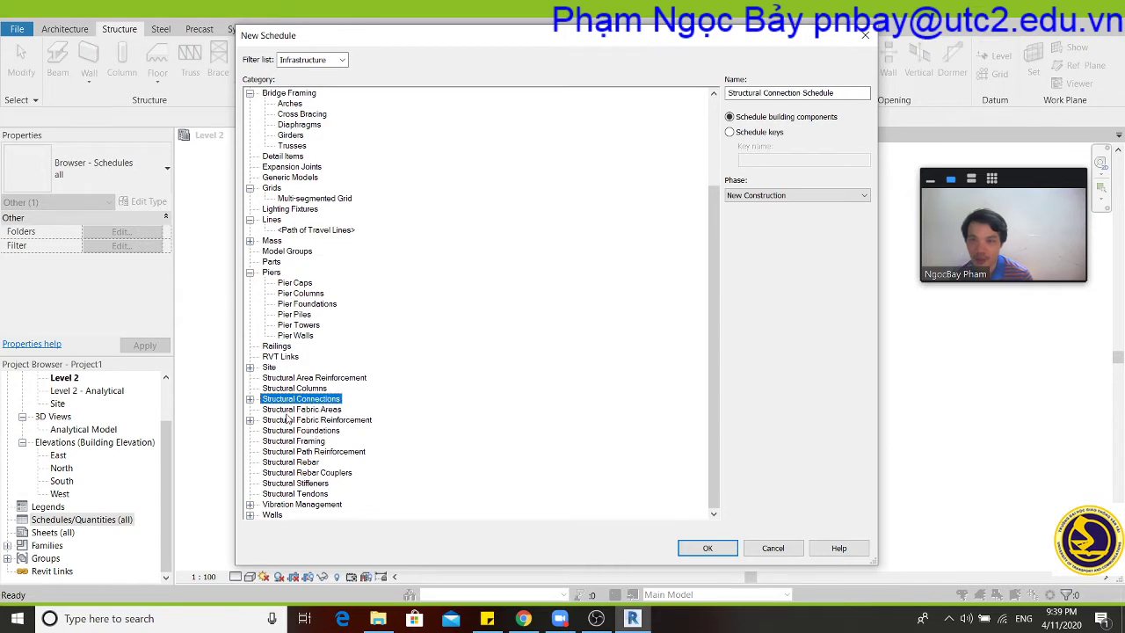
# Expand Structural Connections and step through its types, including Profiles and Welds.
pyautogui.click(251, 400)
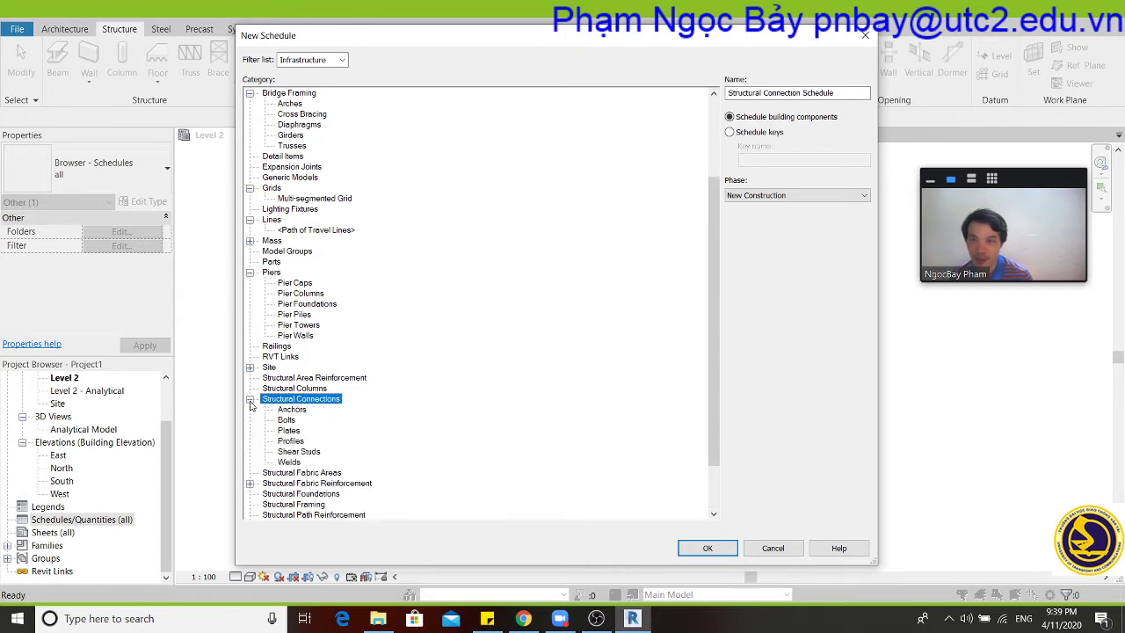
pyautogui.click(301, 413)
pyautogui.click(291, 422)
pyautogui.click(290, 430)
pyautogui.click(290, 442)
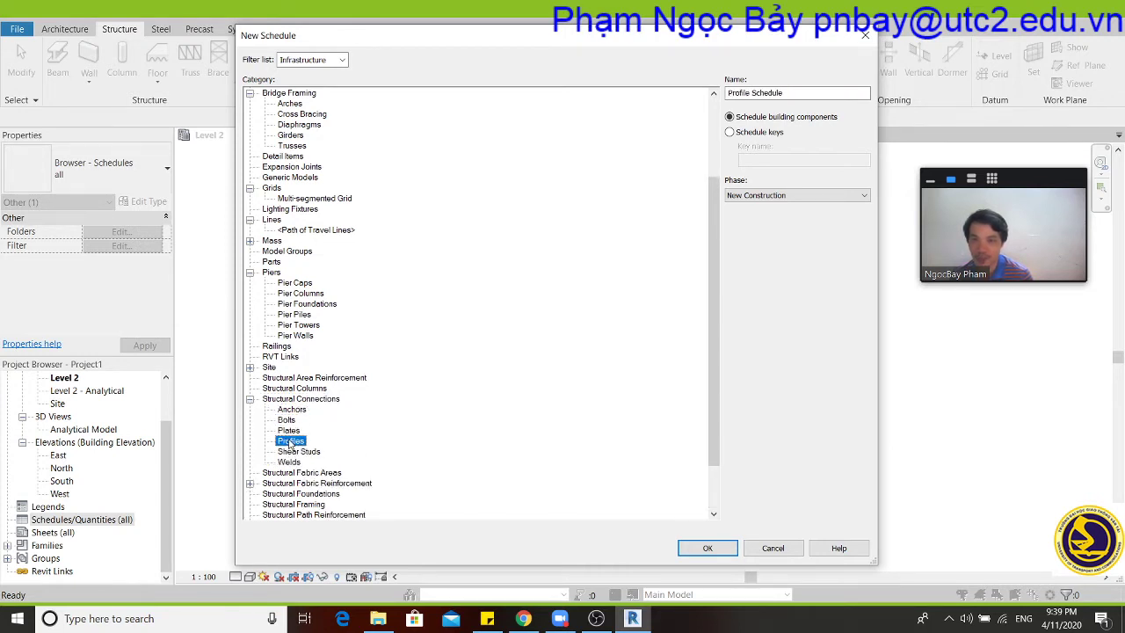
pyautogui.click(290, 451)
pyautogui.click(289, 462)
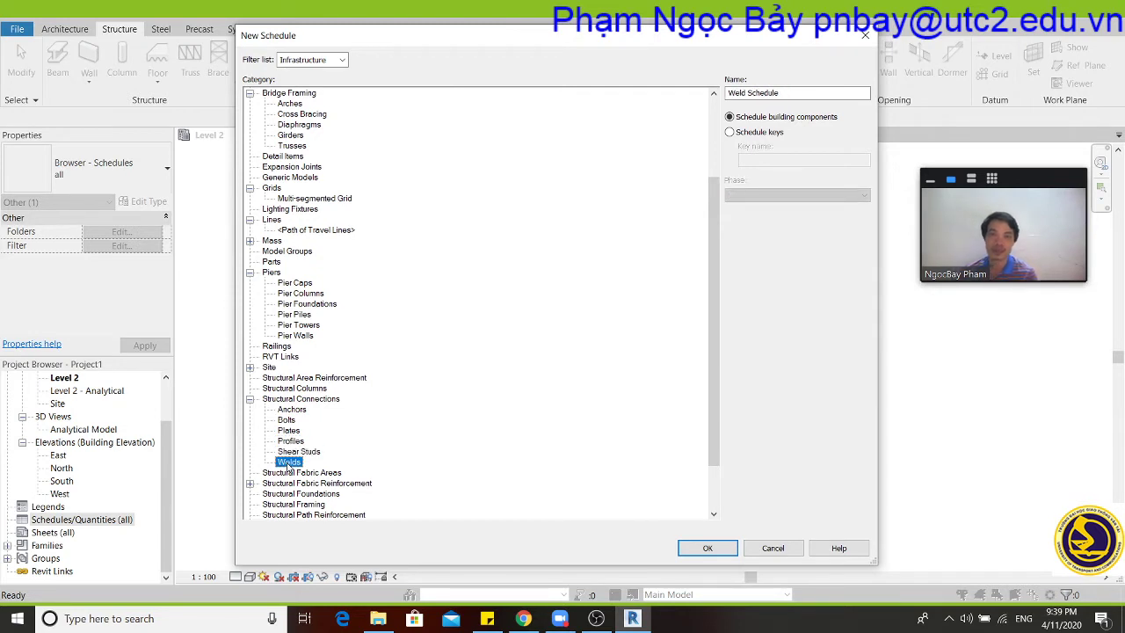
# Check the discipline filter, keep Infrastructure, and cancel the new schedule.
pyautogui.click(343, 60)
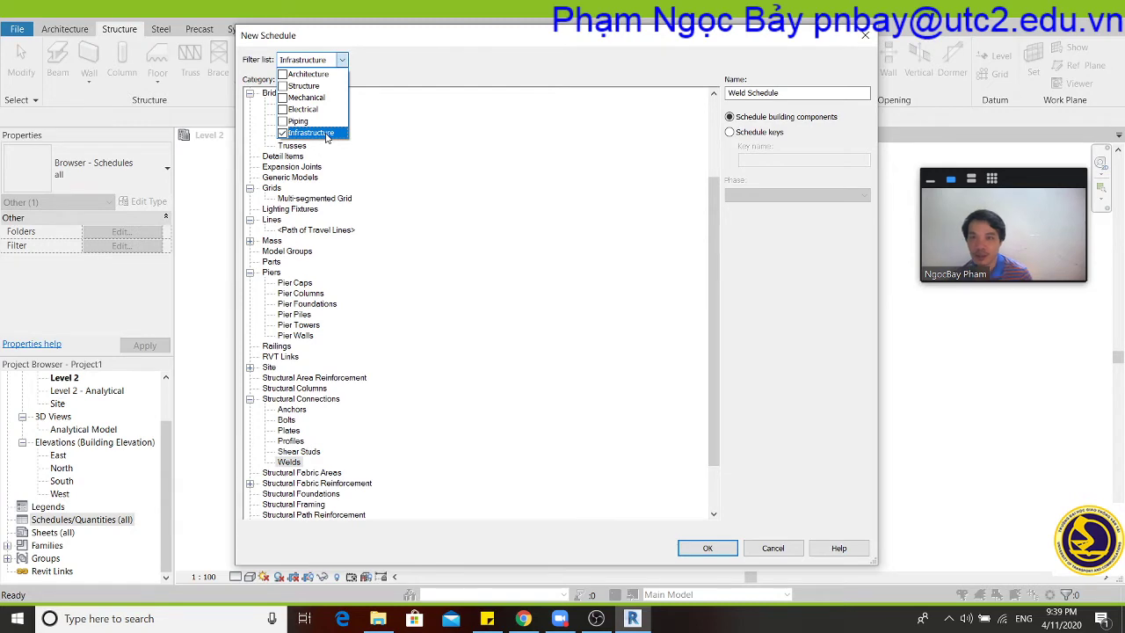
pyautogui.click(603, 401)
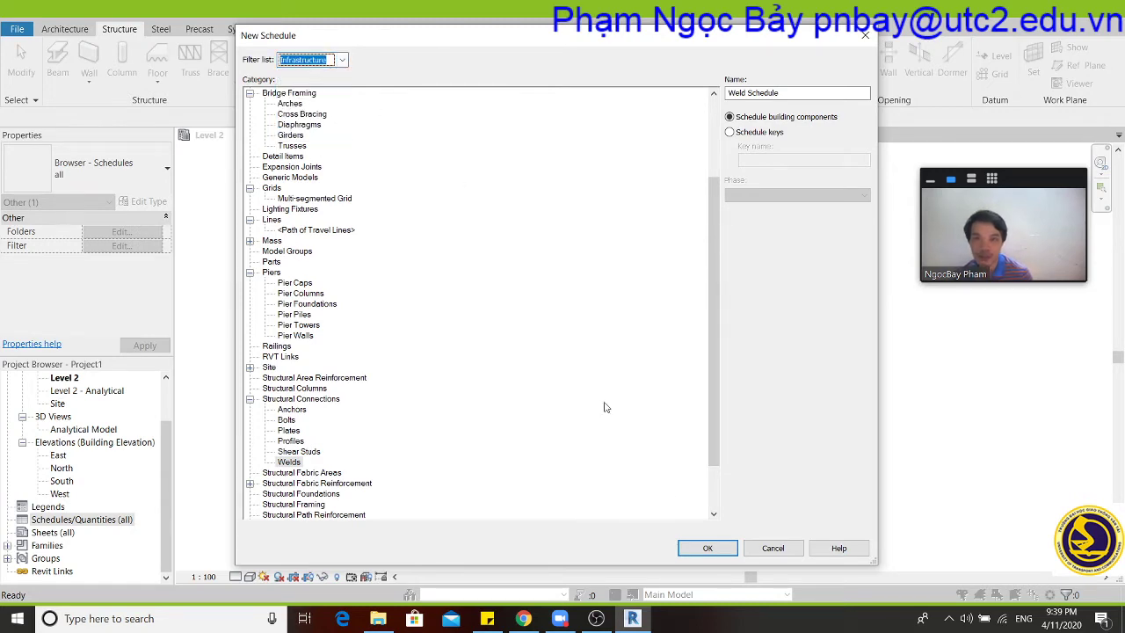
pyautogui.click(773, 548)
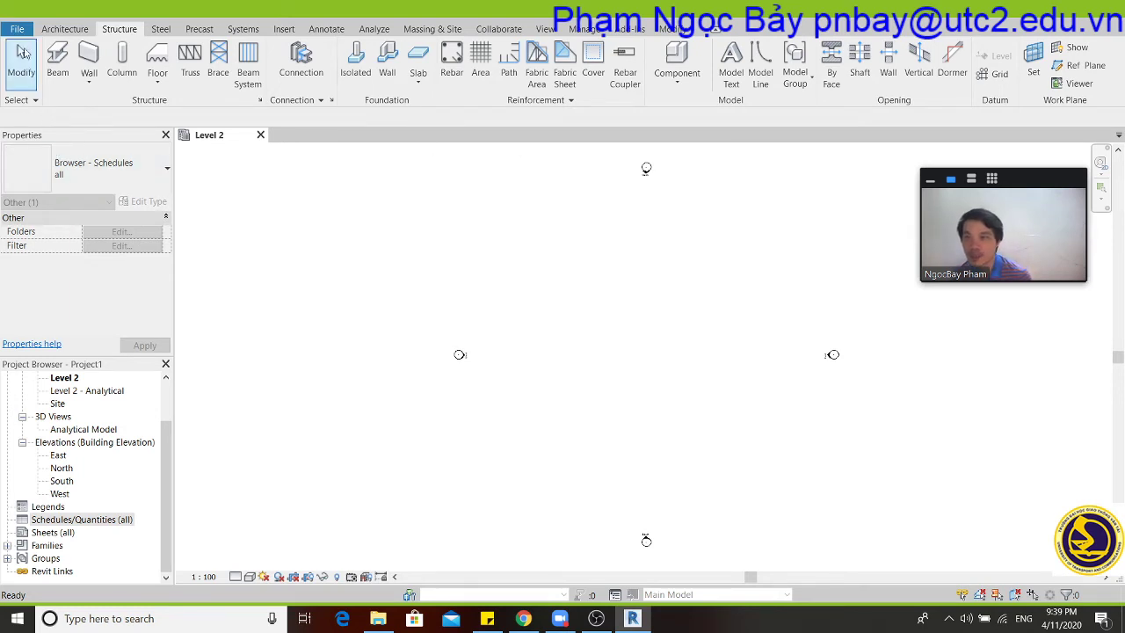
# Use File > New > Family to open the New Family – Select Template File dialog.
pyautogui.click(17, 29)
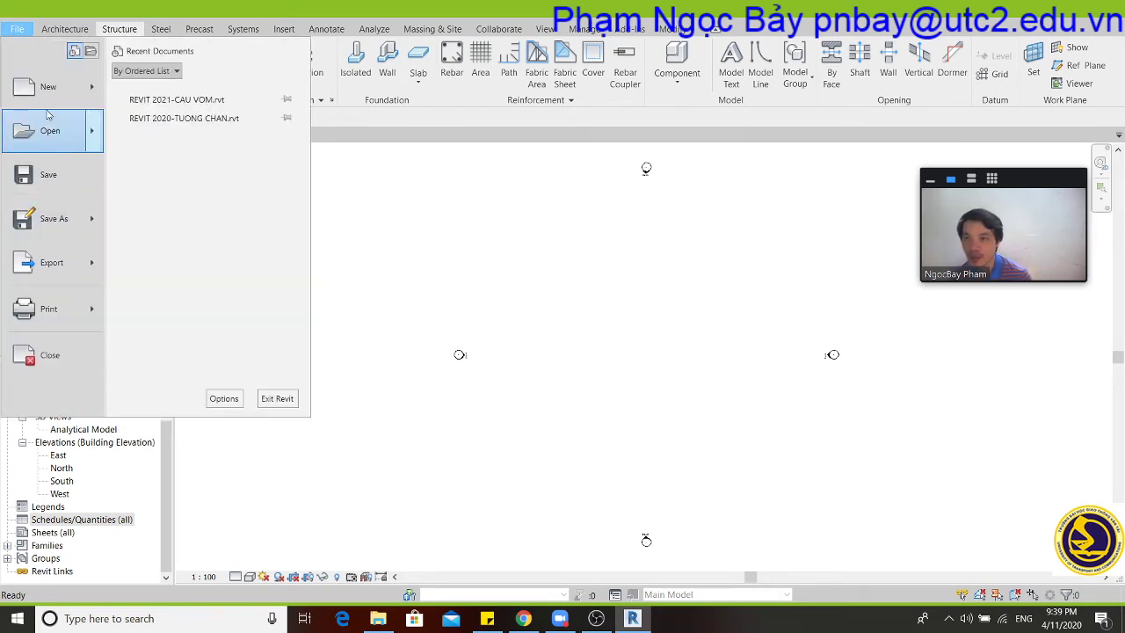
pyautogui.moveTo(49, 86)
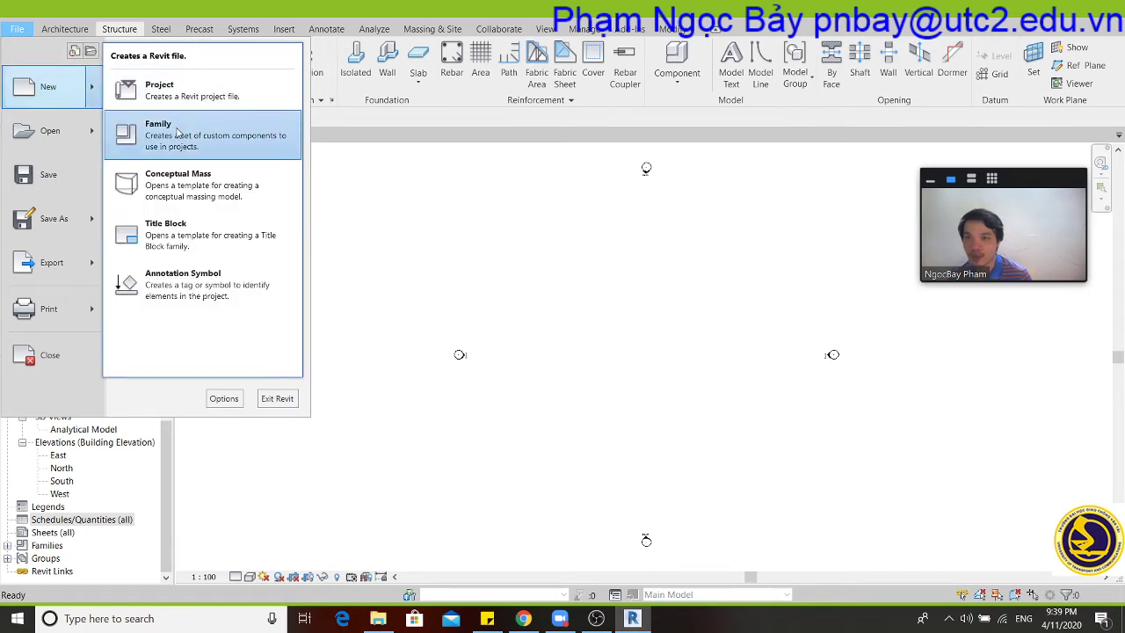
pyautogui.click(177, 132)
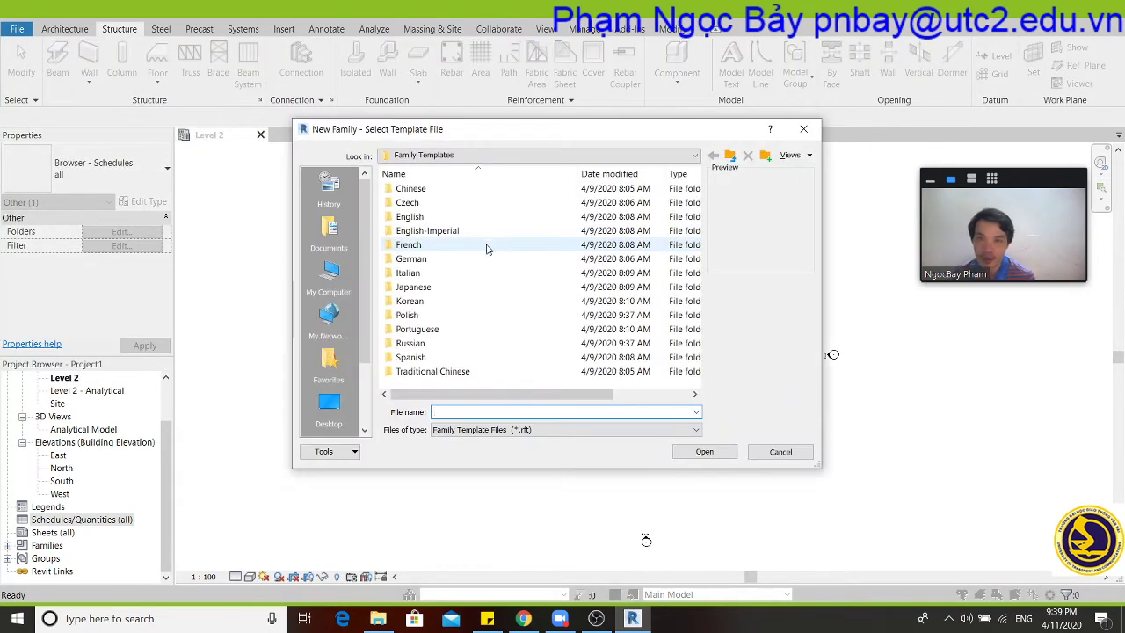
# Open the English family templates folder and enlarge the template chooser to list more files.
pyautogui.doubleClick(453, 218)
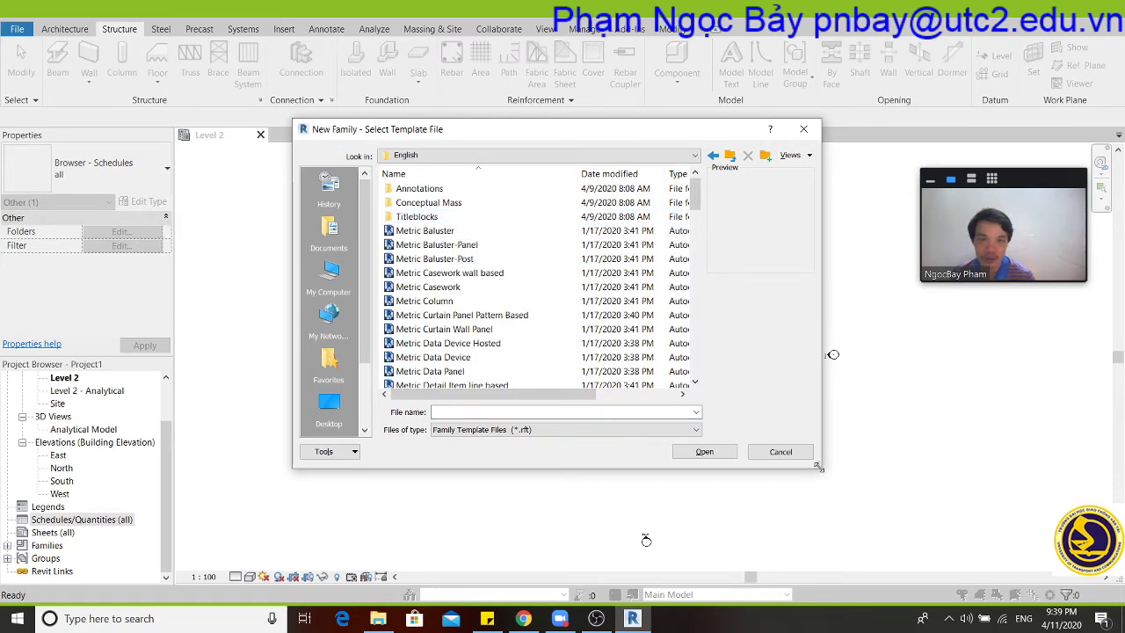
pyautogui.moveTo(817, 467); pyautogui.dragTo(1024, 601)
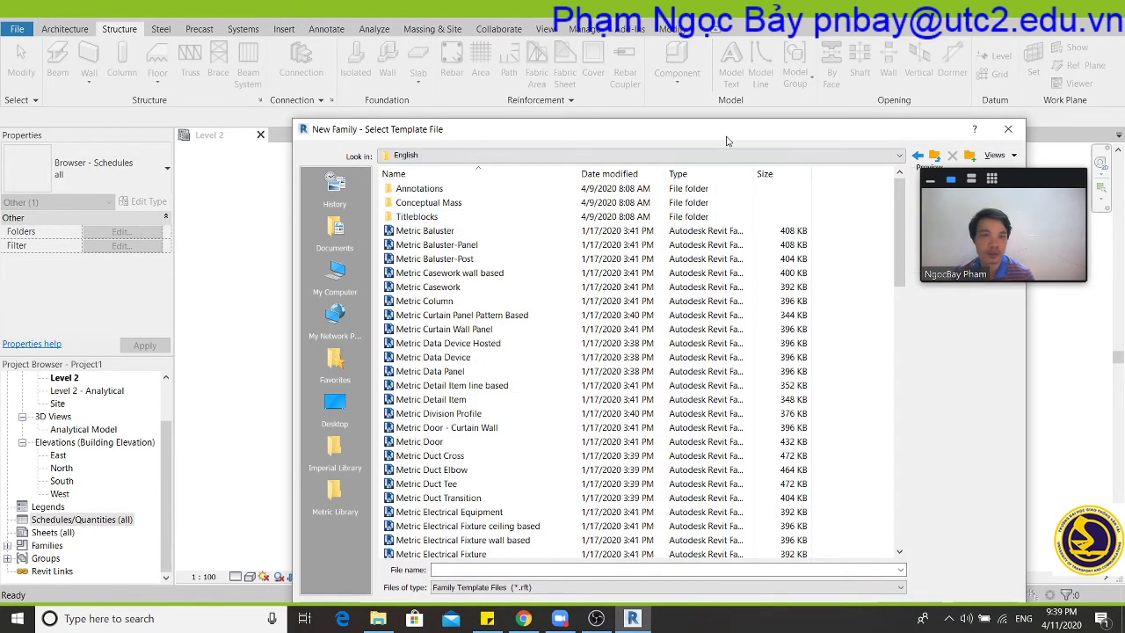
pyautogui.moveTo(727, 141); pyautogui.dragTo(552, 23)
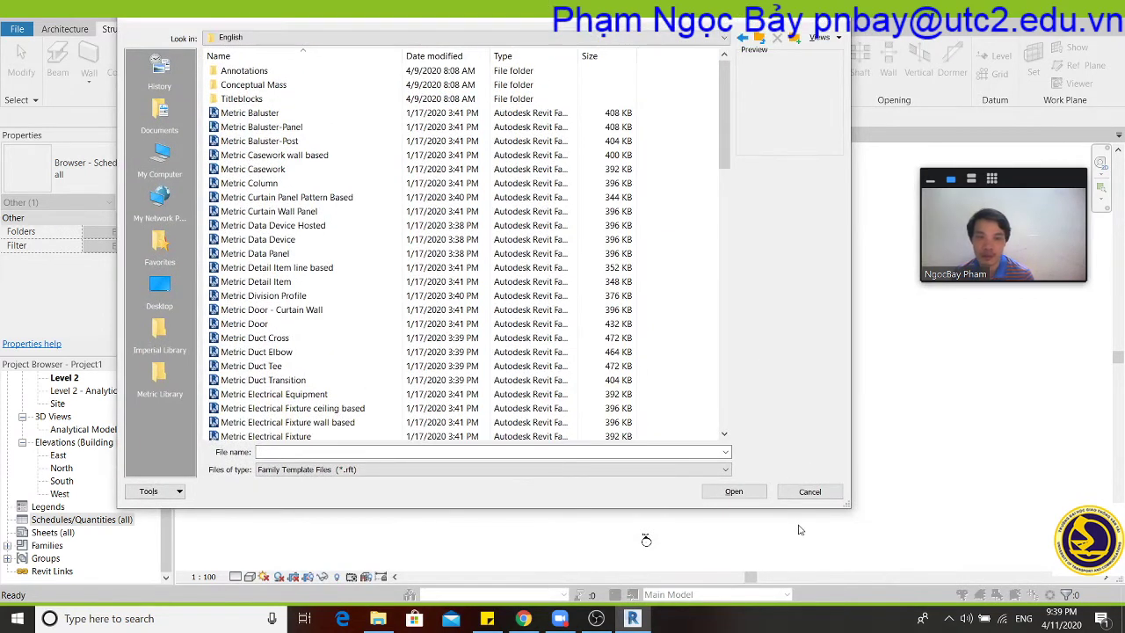
pyautogui.moveTo(857, 517); pyautogui.dragTo(977, 613)
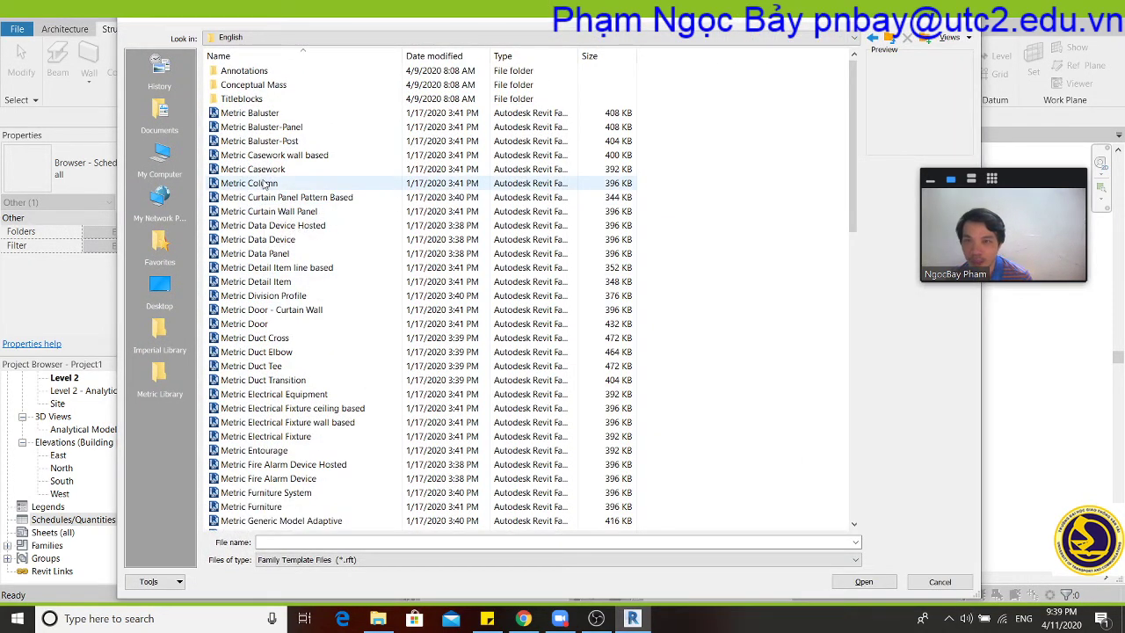
# Find Metric Generic Model.rft in the template list and open it as a new family.
pyautogui.scroll(-5, 262, 178)
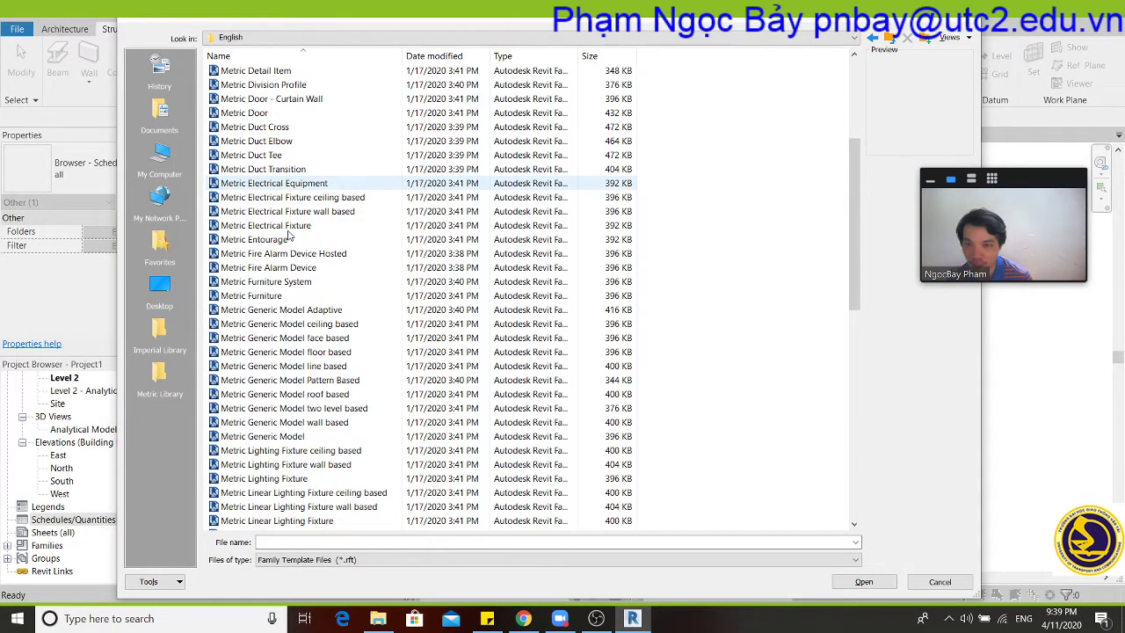
pyautogui.scroll(-3, 288, 233)
pyautogui.scroll(-4, 288, 234)
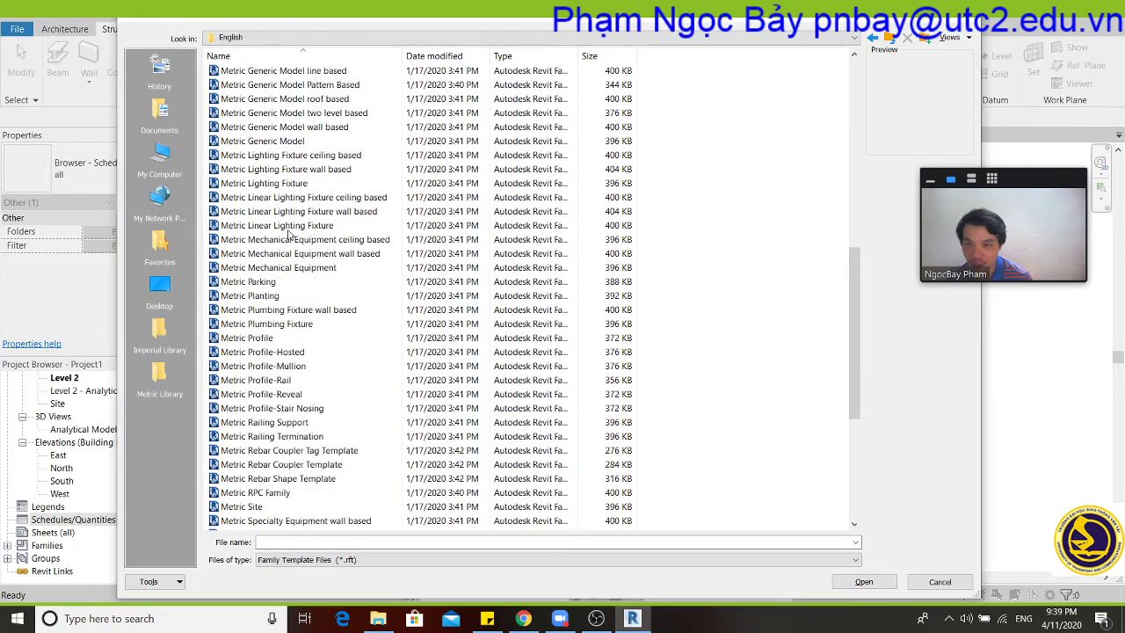
pyautogui.scroll(-2, 288, 234)
pyautogui.scroll(-3, 288, 233)
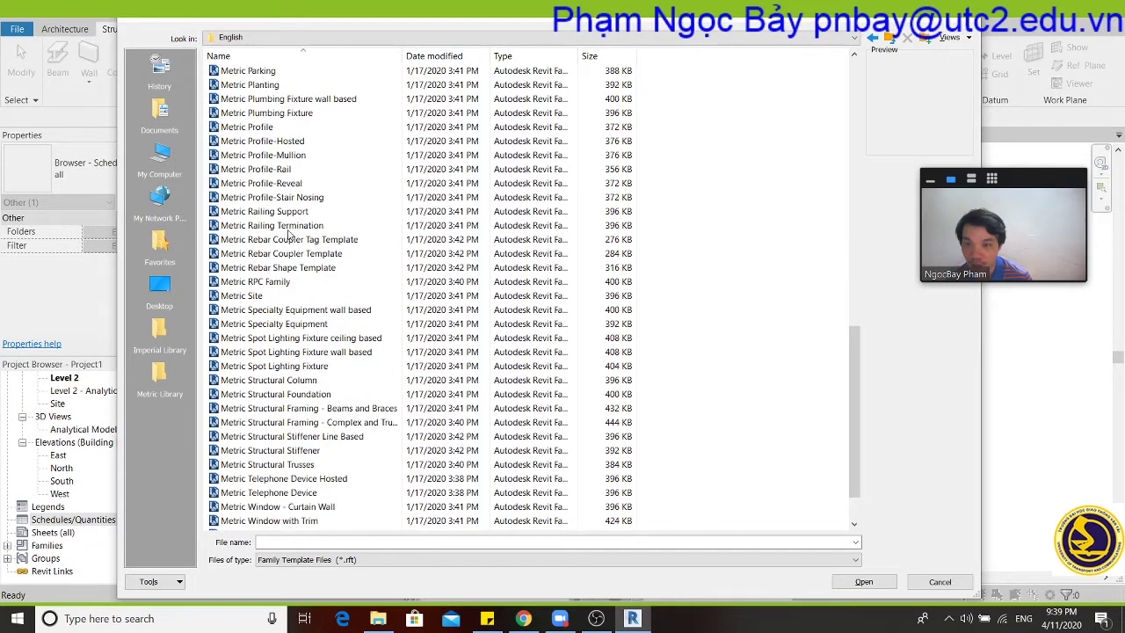
pyautogui.scroll(-2, 288, 233)
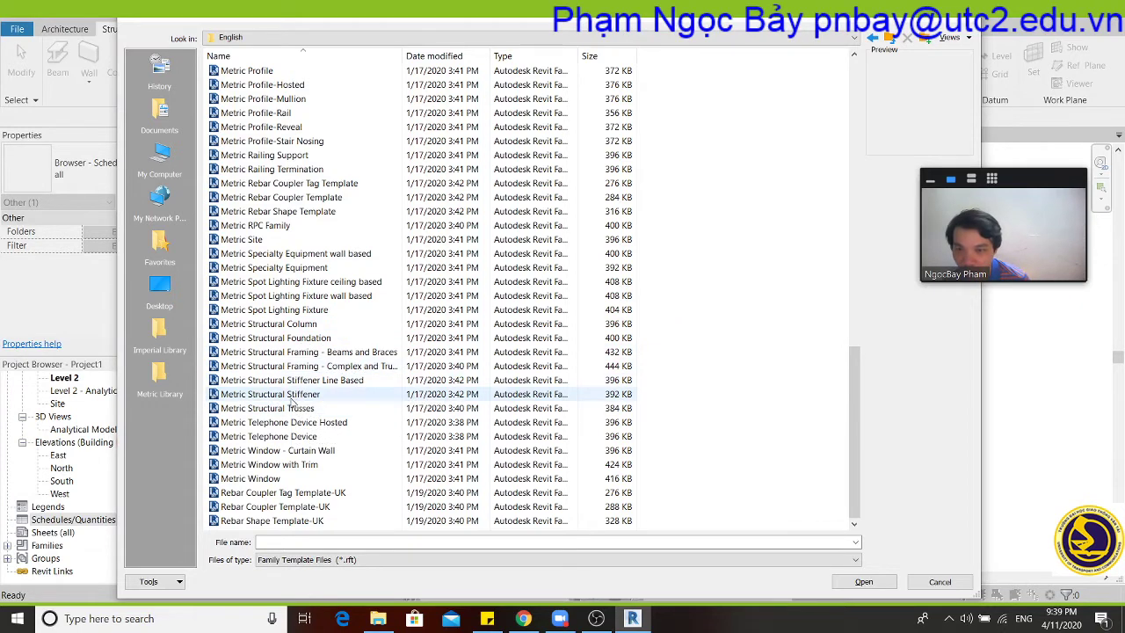
pyautogui.scroll(4, 292, 397)
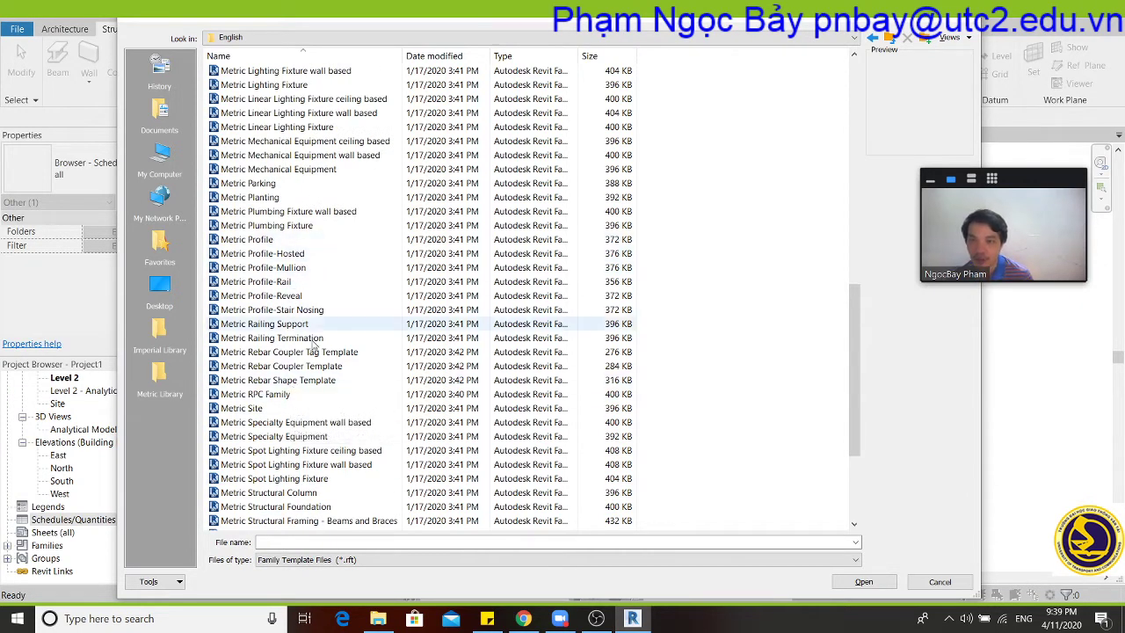
pyautogui.scroll(4, 314, 393)
pyautogui.scroll(3, 277, 240)
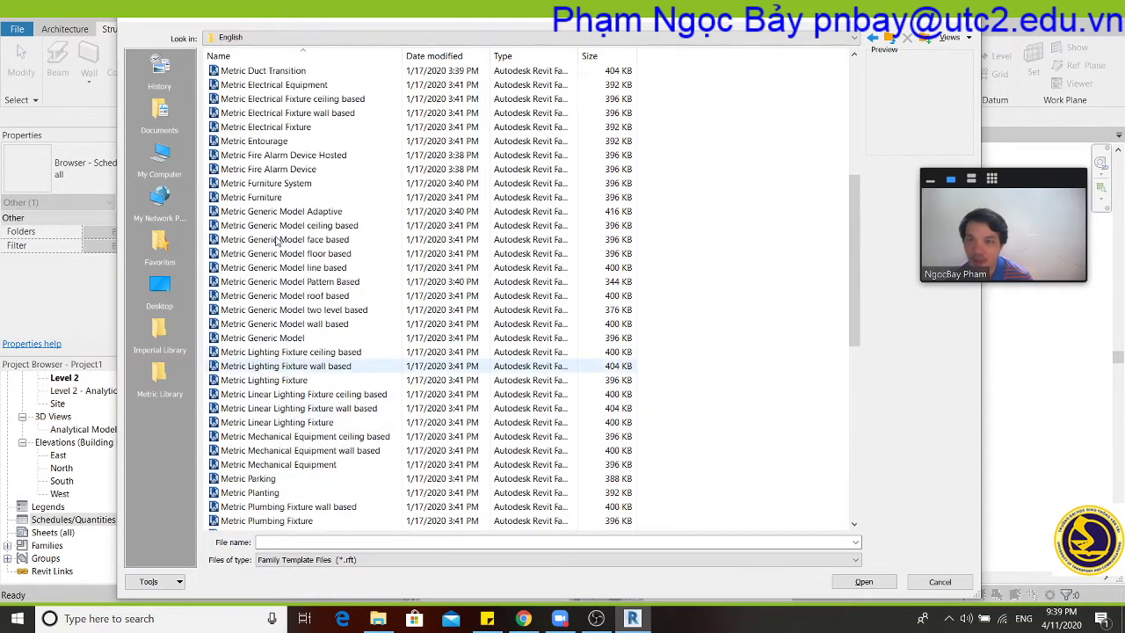
pyautogui.scroll(3, 290, 409)
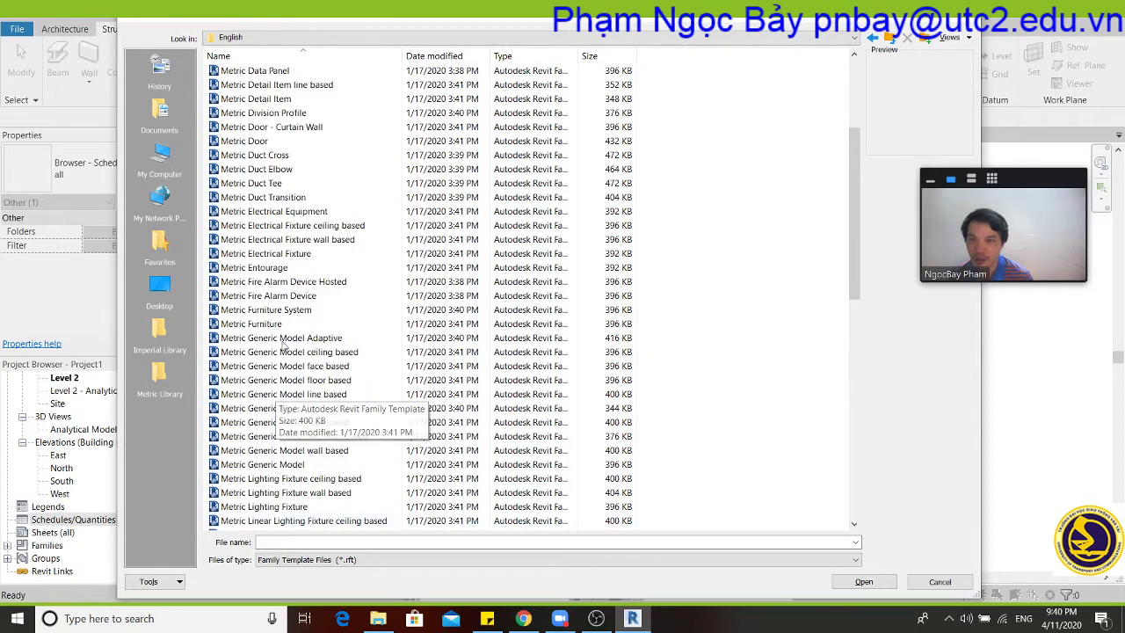
pyautogui.scroll(3, 303, 308)
pyautogui.scroll(2, 310, 184)
pyautogui.scroll(-4, 309, 413)
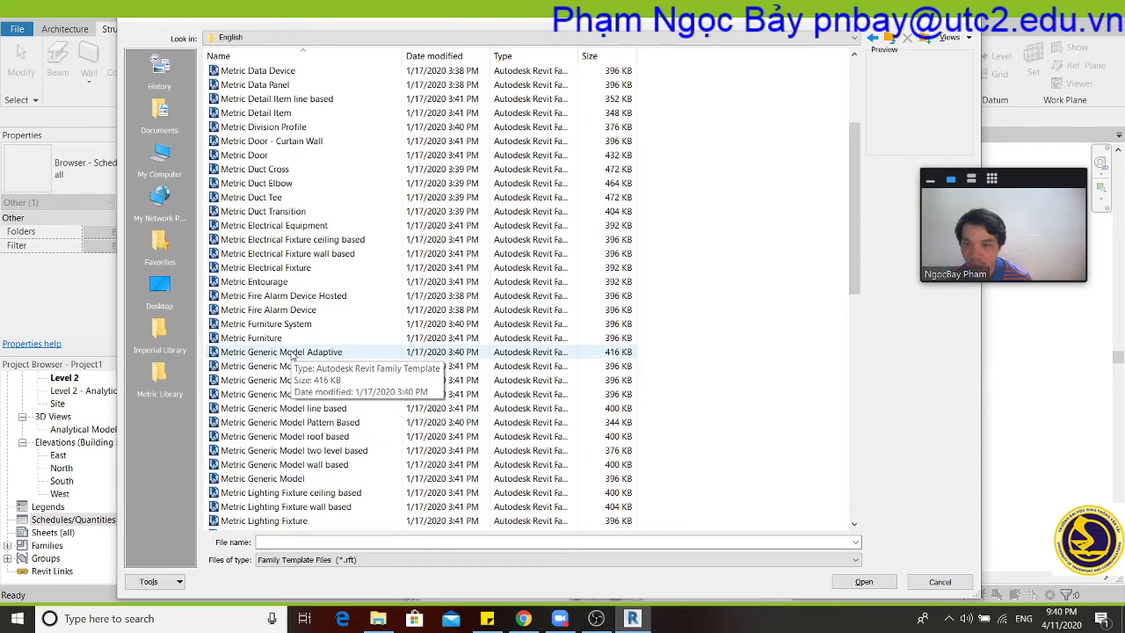
pyautogui.scroll(-2, 293, 360)
pyautogui.click(281, 394)
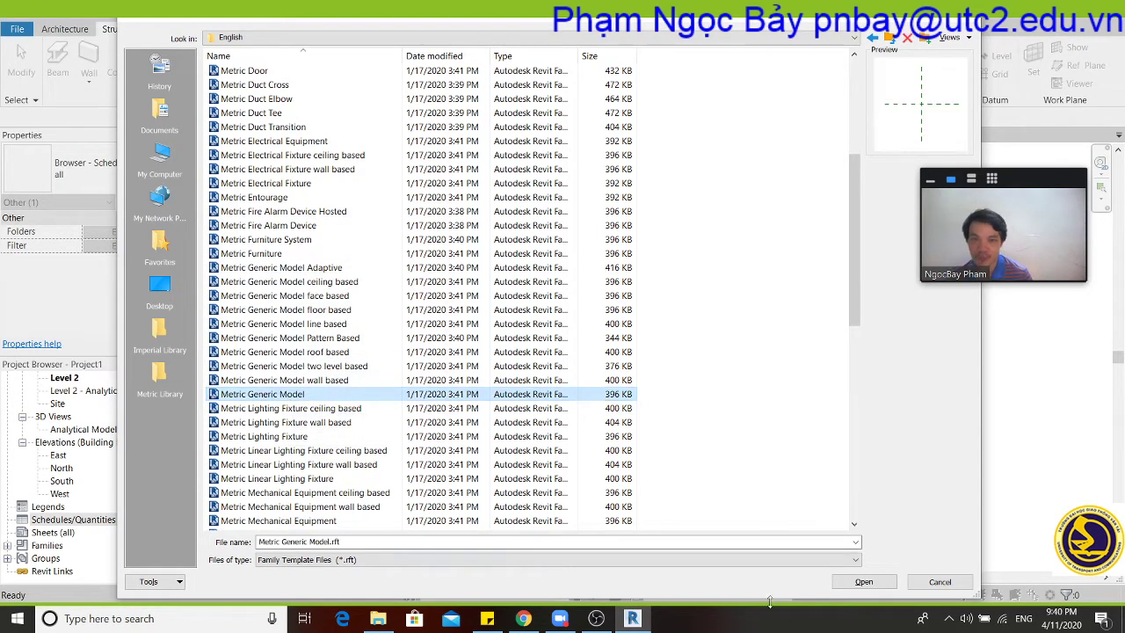
pyautogui.click(864, 581)
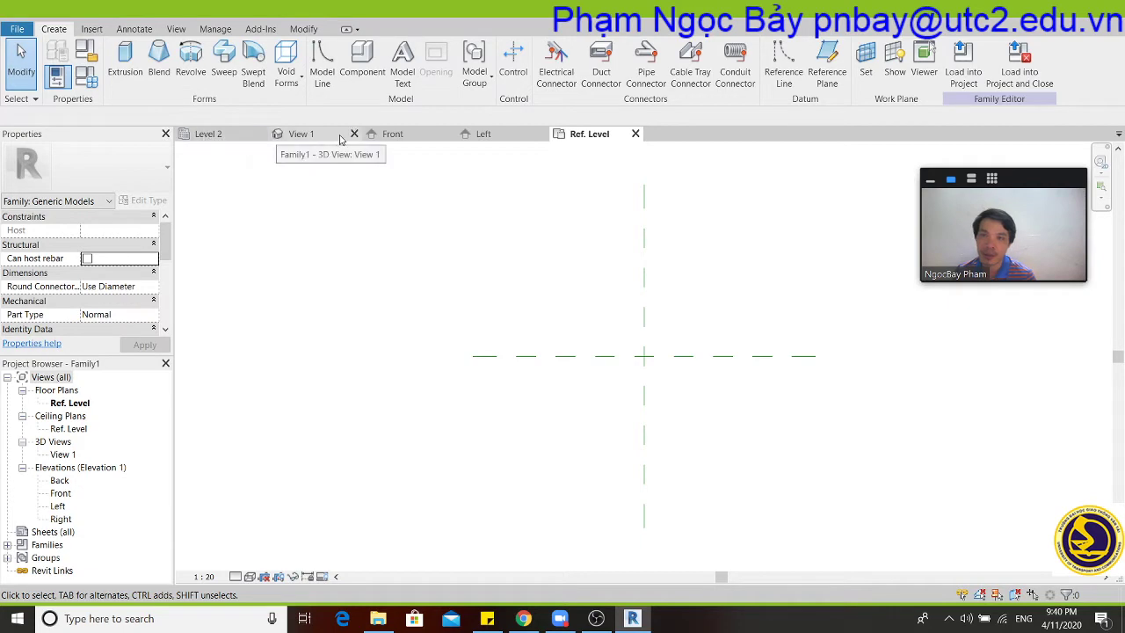
pyautogui.click(244, 134)
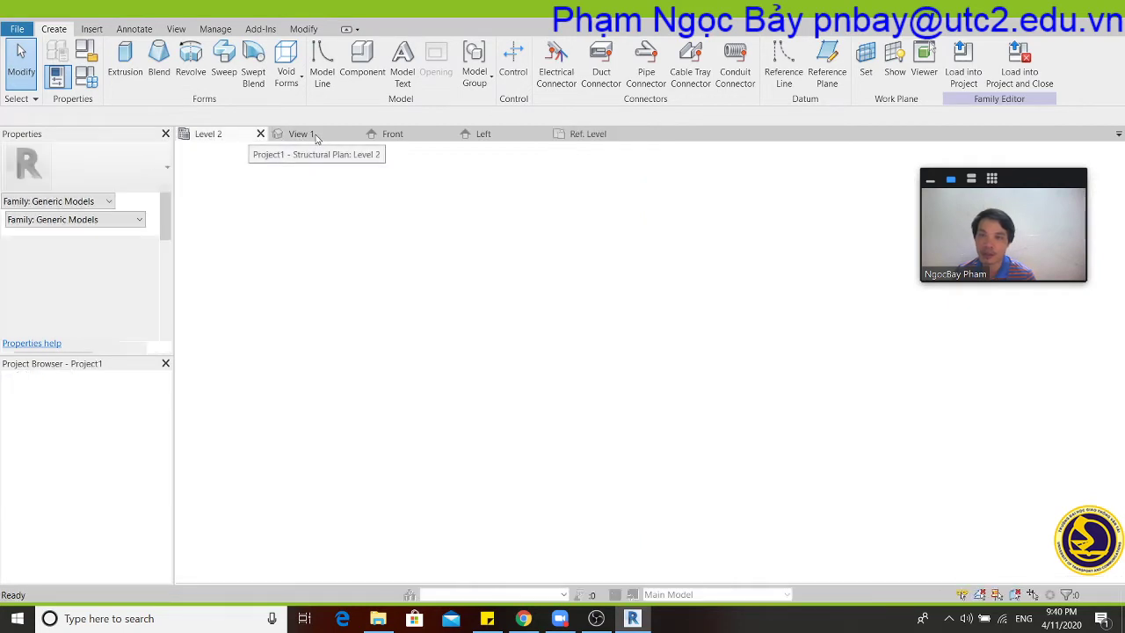
pyautogui.click(405, 136)
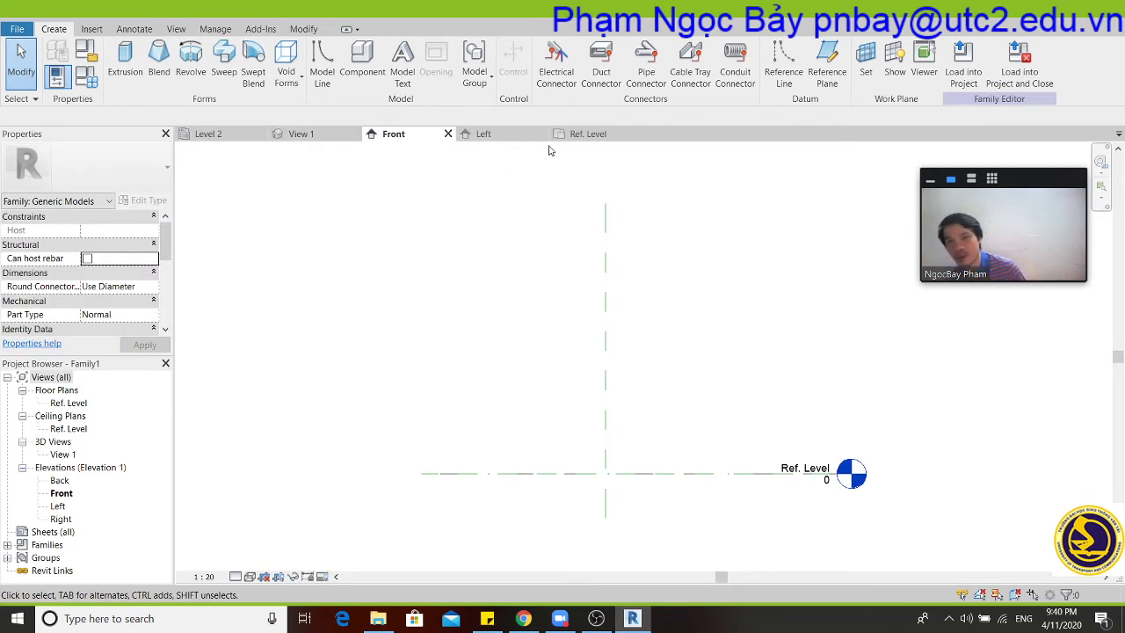
pyautogui.click(582, 135)
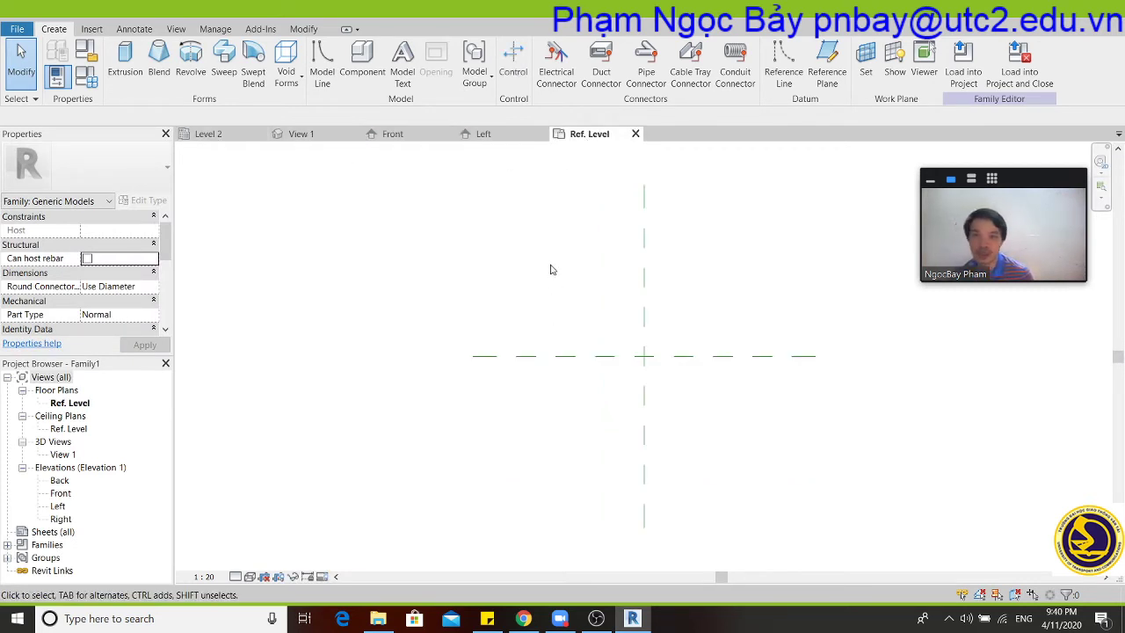
pyautogui.moveTo(551, 269); pyautogui.dragTo(444, 294, button='middle')
# Extrude a 1600 × 1500 mm rectangle, 250 mm deep, centred on the reference planes.
pyautogui.click(125, 70)
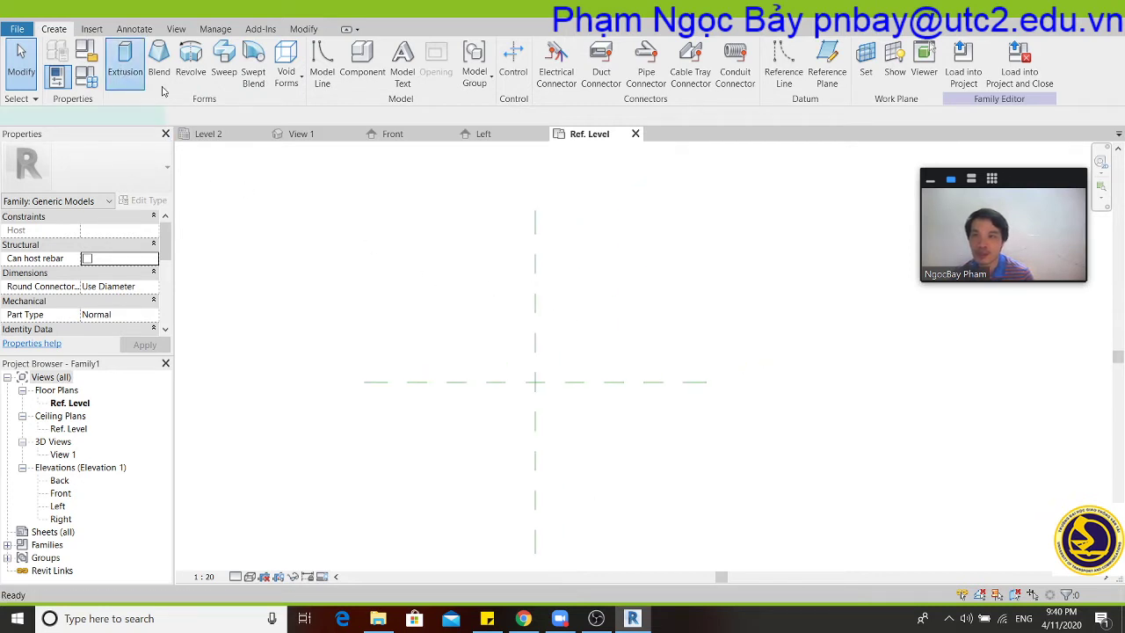
pyautogui.click(461, 318)
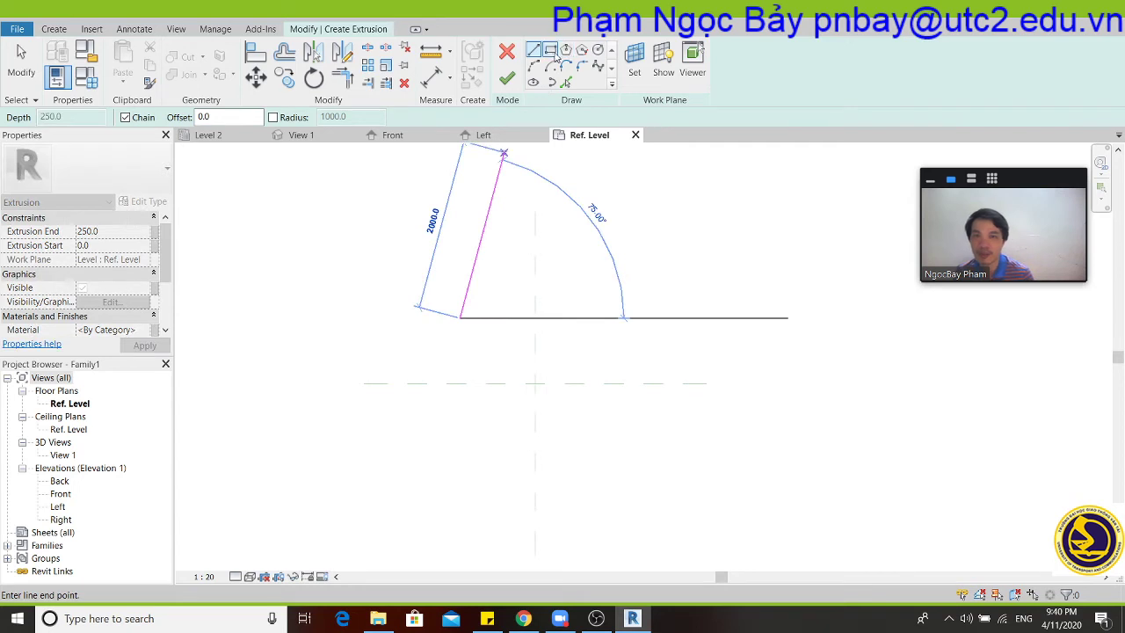
pyautogui.click(550, 50)
pyautogui.click(469, 314)
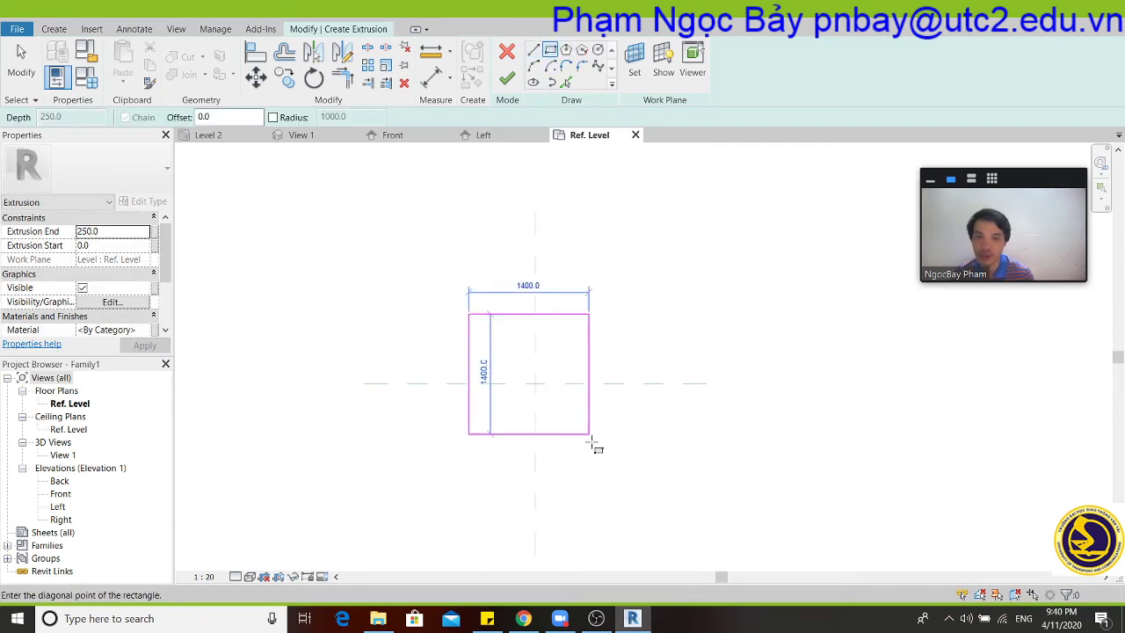
pyautogui.click(605, 442)
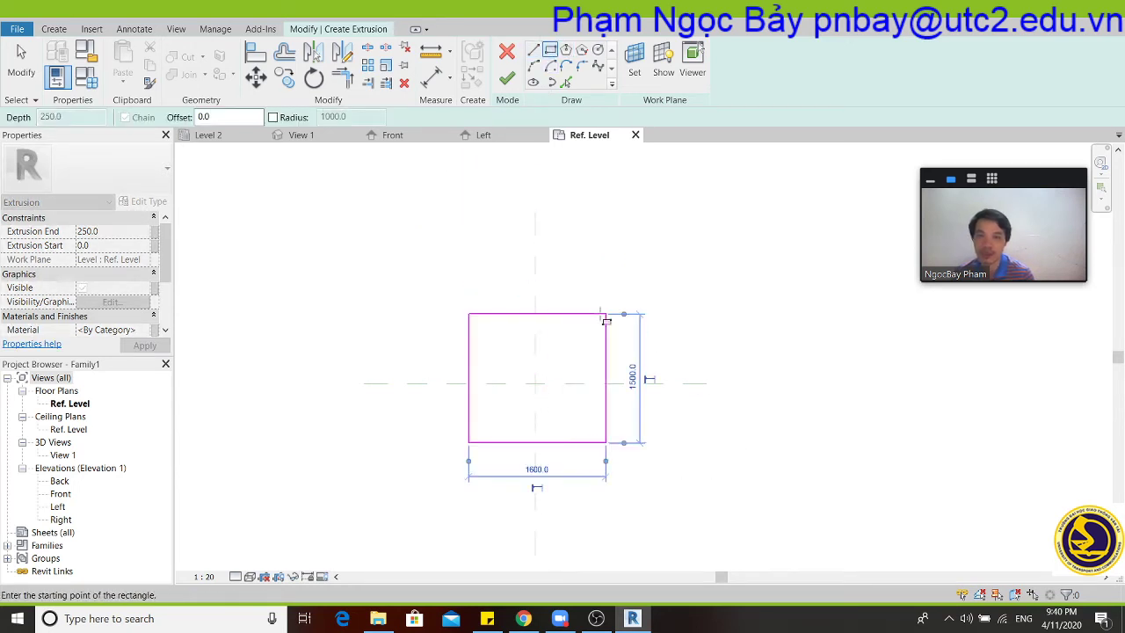
pyautogui.click(513, 79)
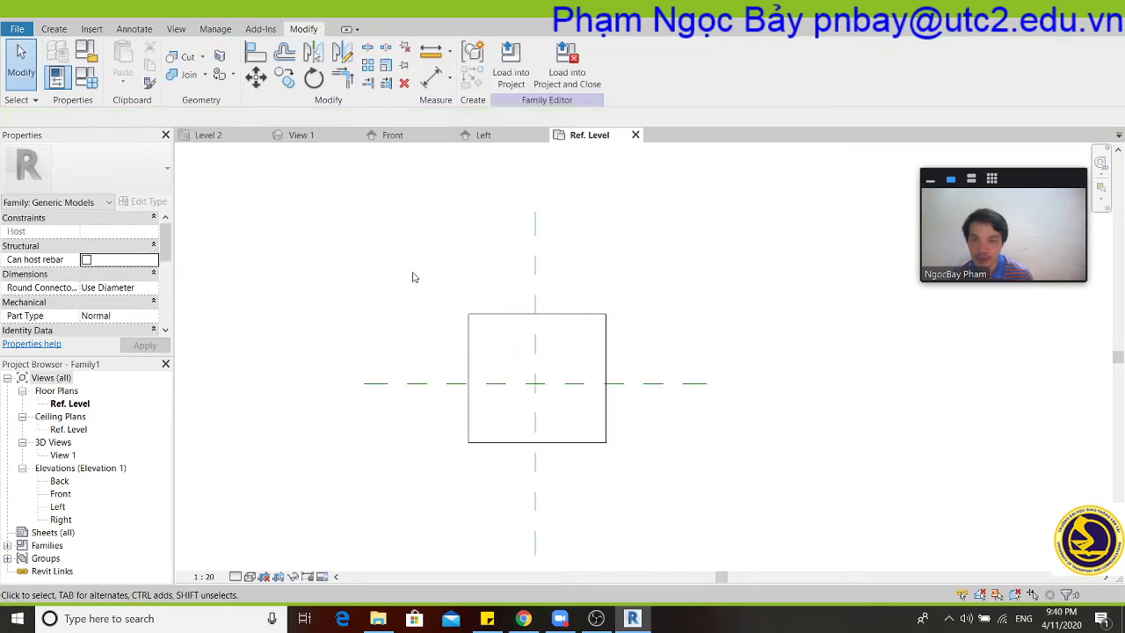
pyautogui.click(88, 79)
pyautogui.click(720, 114)
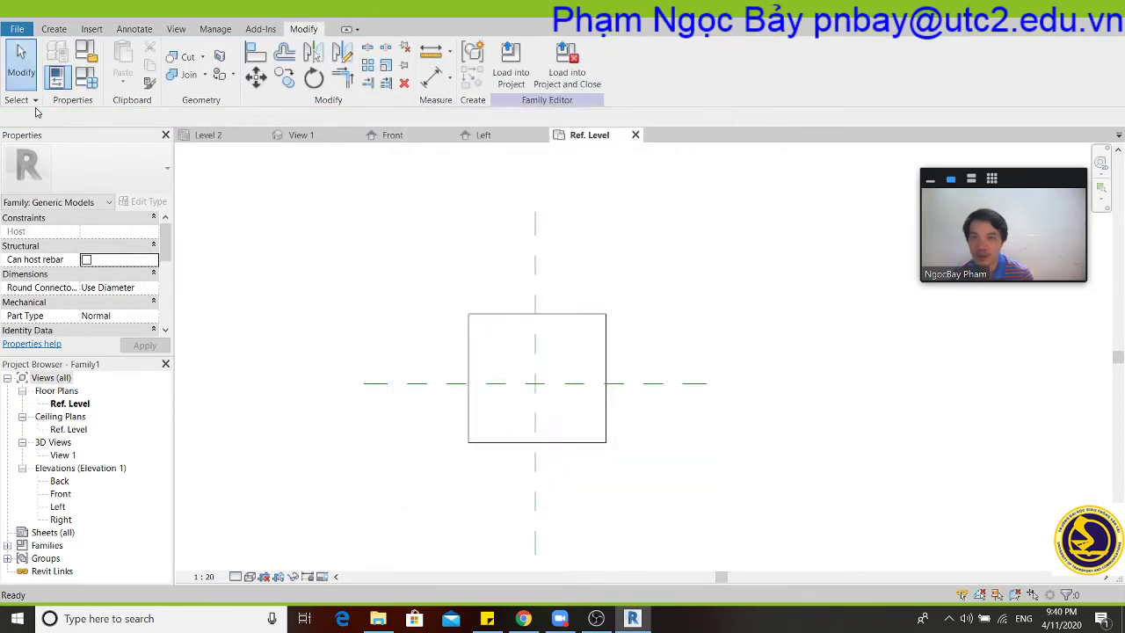
# In Family Category and Parameters, try the Structural Stiffeners and Structural Foundations categories.
pyautogui.click(79, 58)
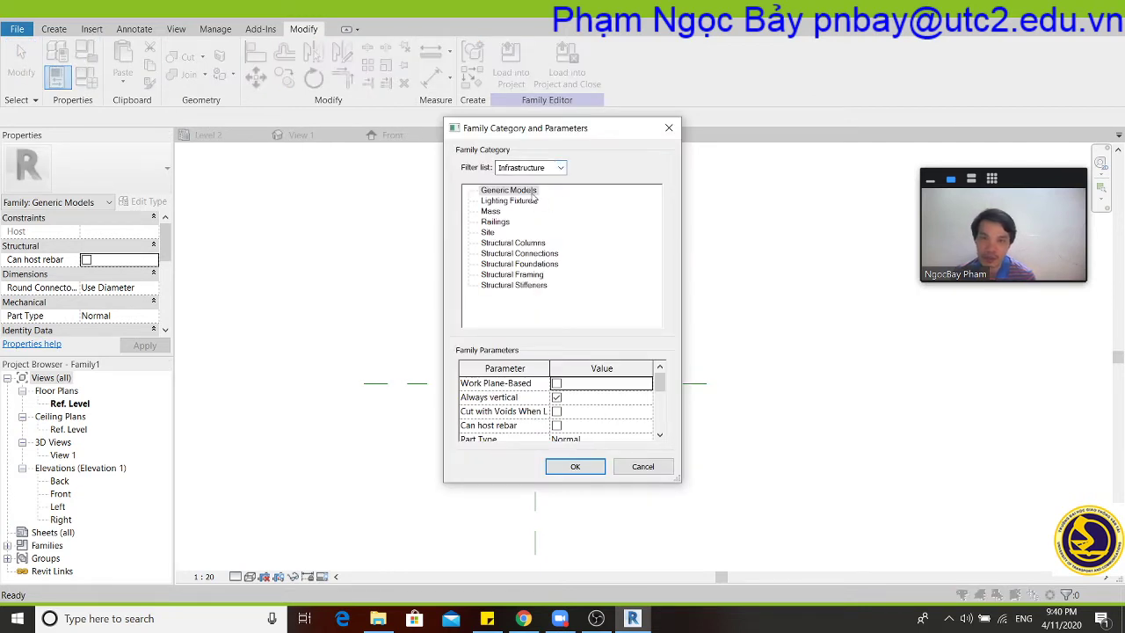
pyautogui.click(528, 287)
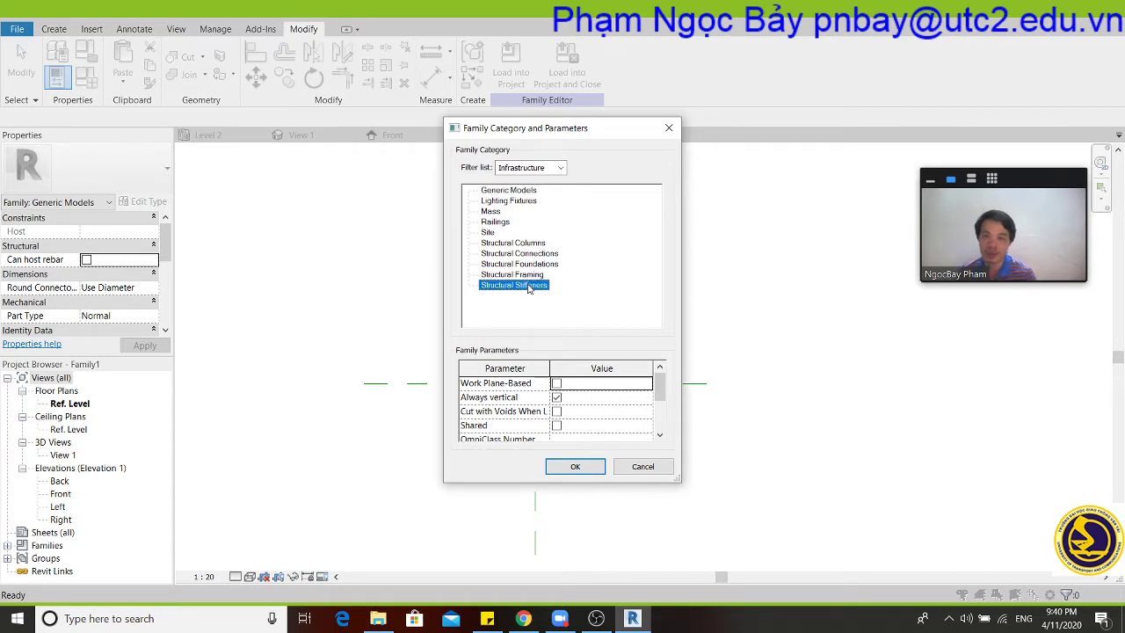
pyautogui.moveTo(556, 131); pyautogui.dragTo(371, 170)
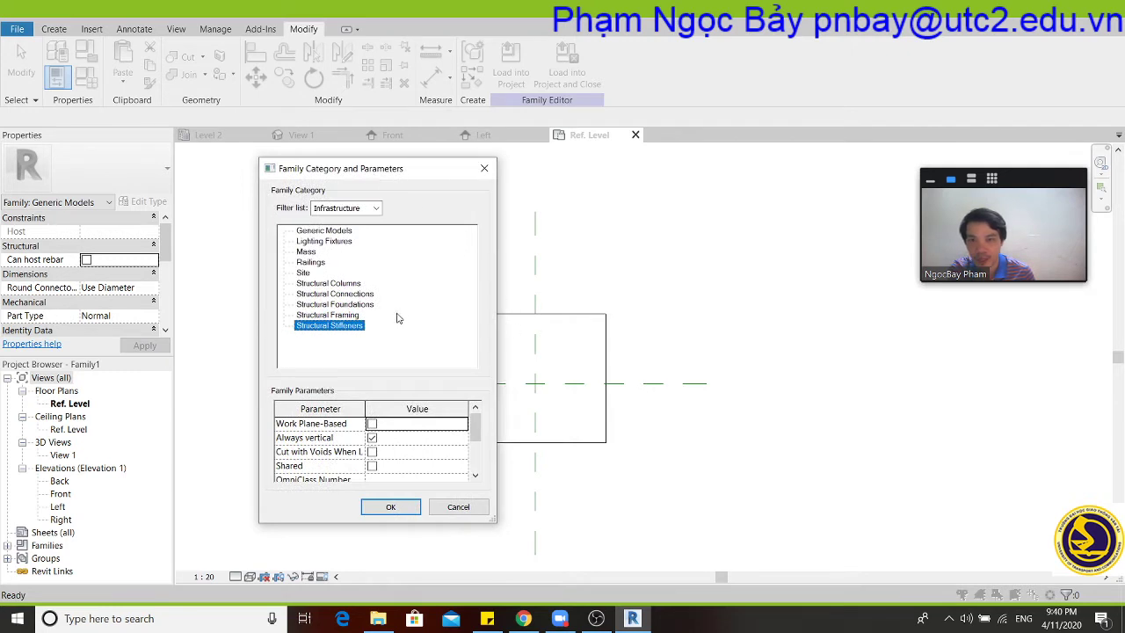
pyautogui.click(337, 306)
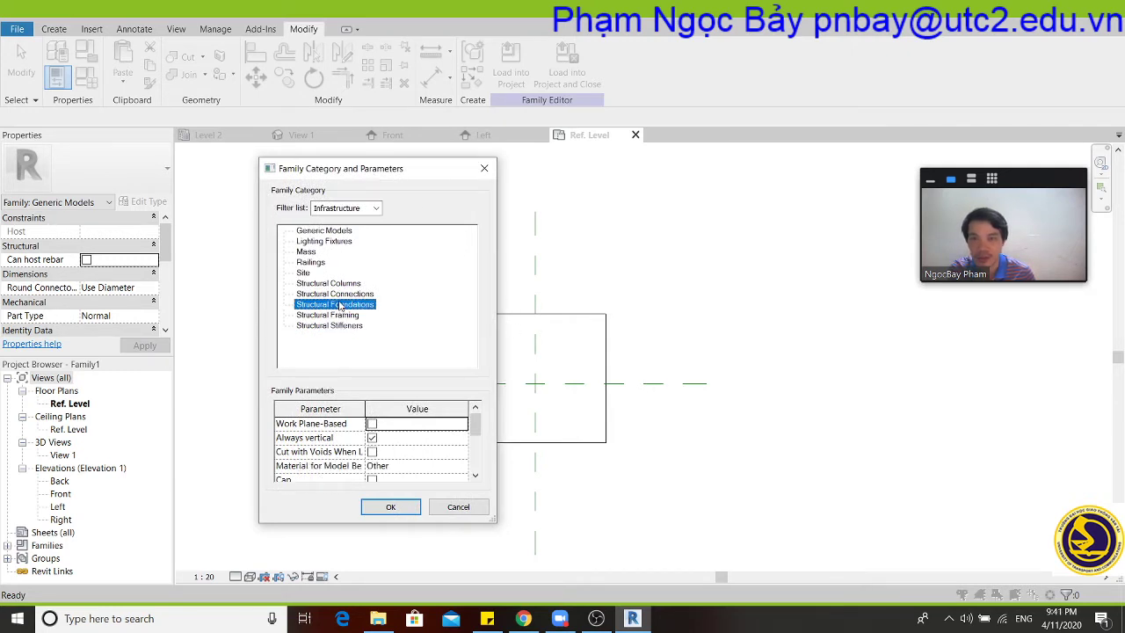
pyautogui.click(588, 299)
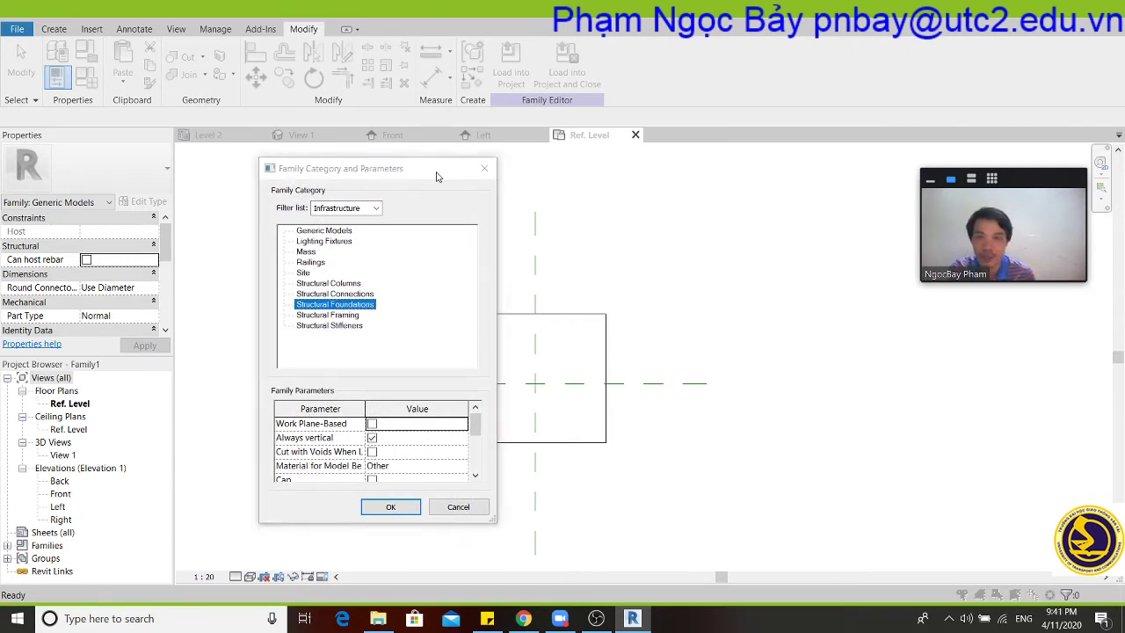
pyautogui.moveTo(437, 177); pyautogui.dragTo(355, 175)
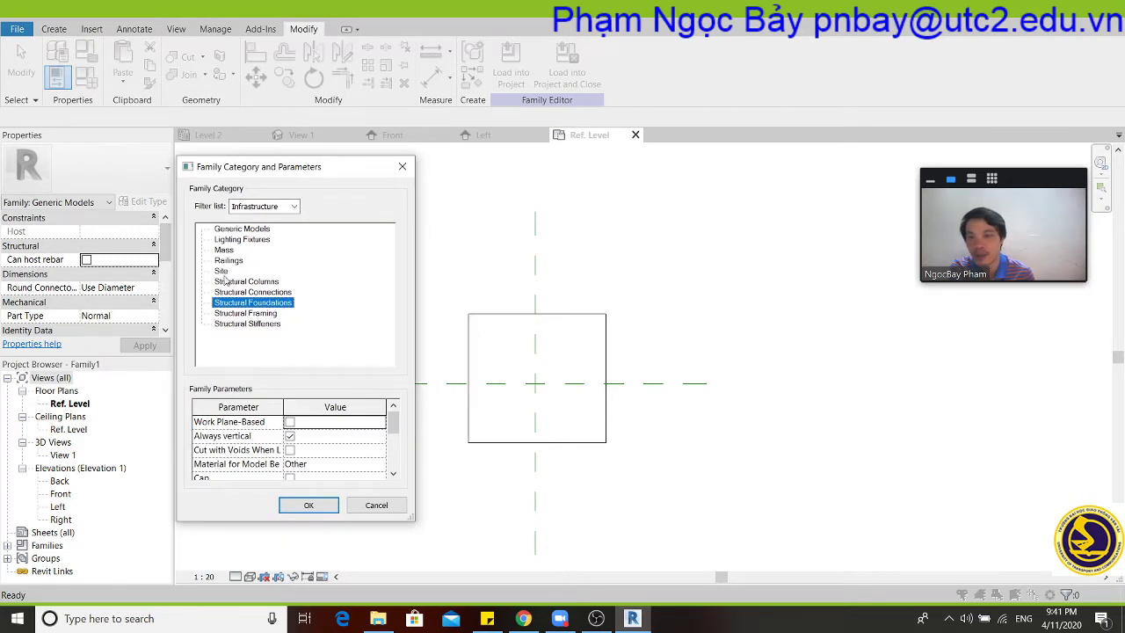
pyautogui.click(282, 208)
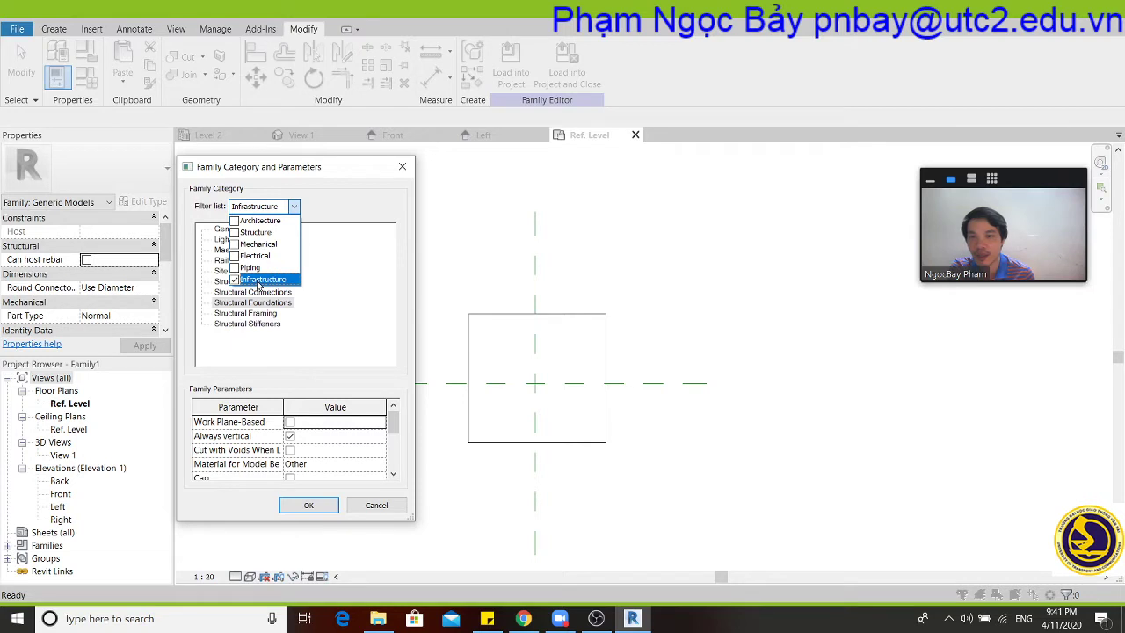
pyautogui.click(294, 206)
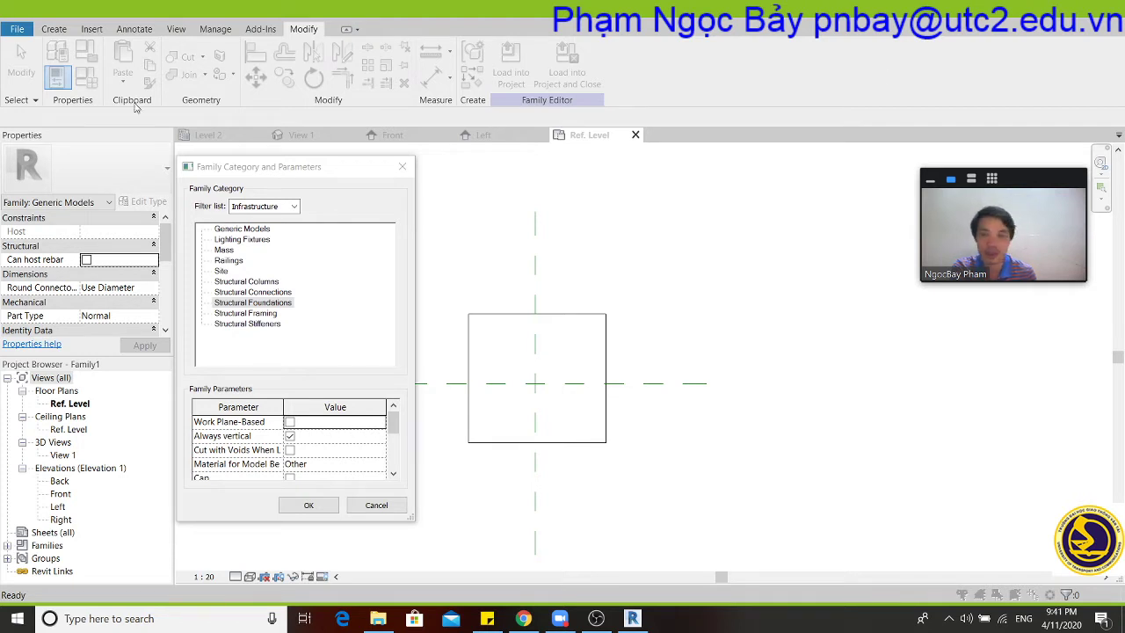
# Try Lighting Fixtures, Mass and Structural Connections, cancel to keep Generic Models, then reopen the dialog.
pyautogui.click(239, 241)
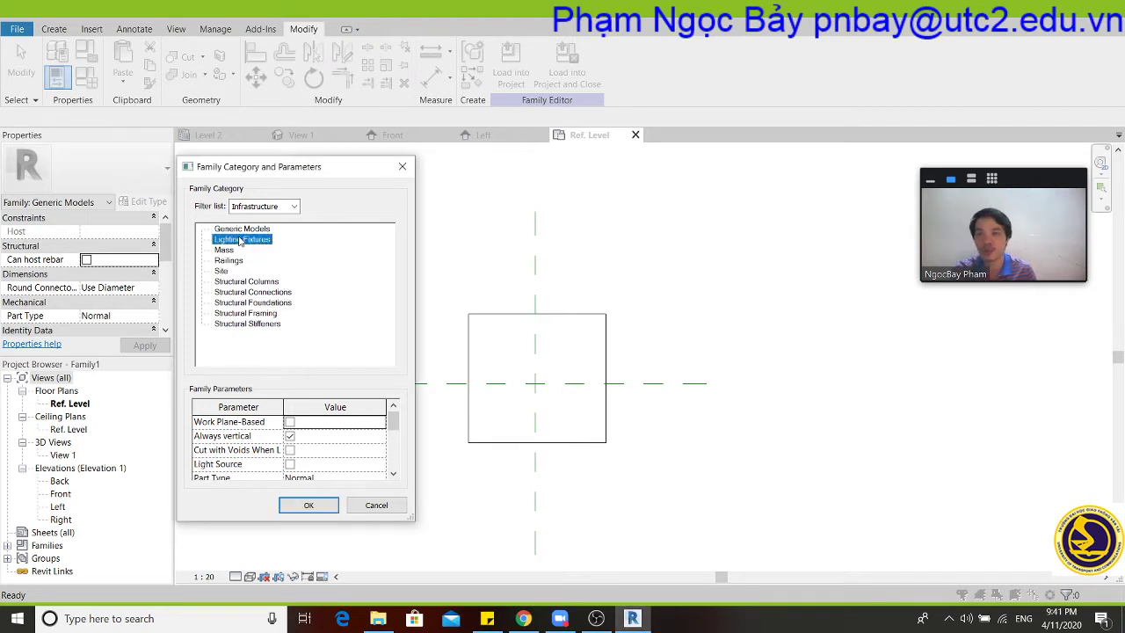
pyautogui.click(235, 232)
pyautogui.click(229, 251)
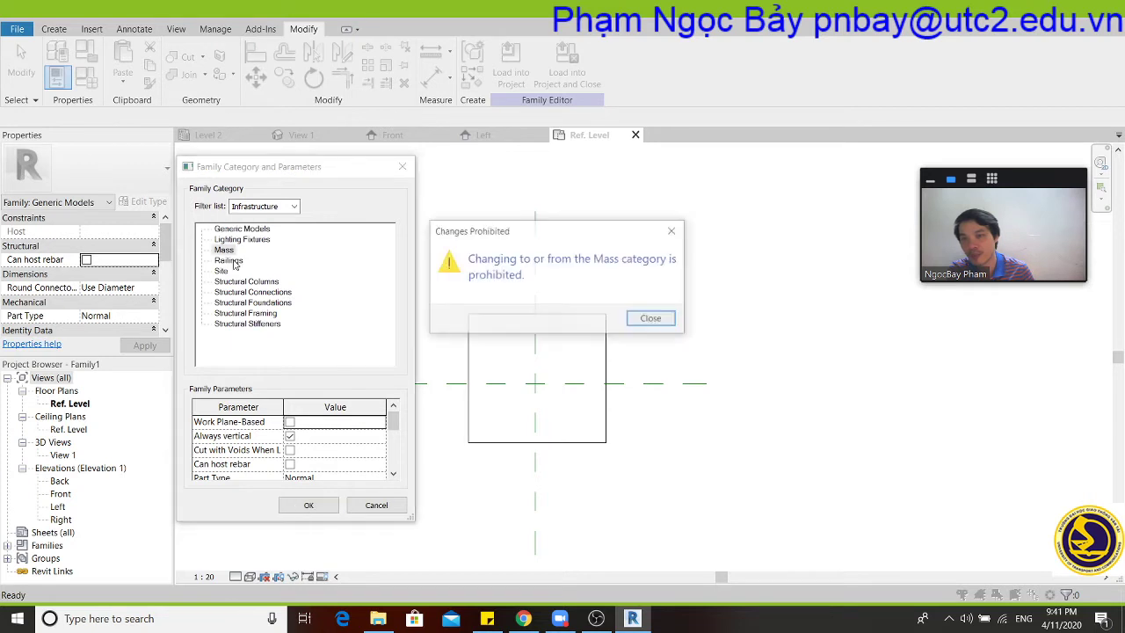
pyautogui.click(651, 319)
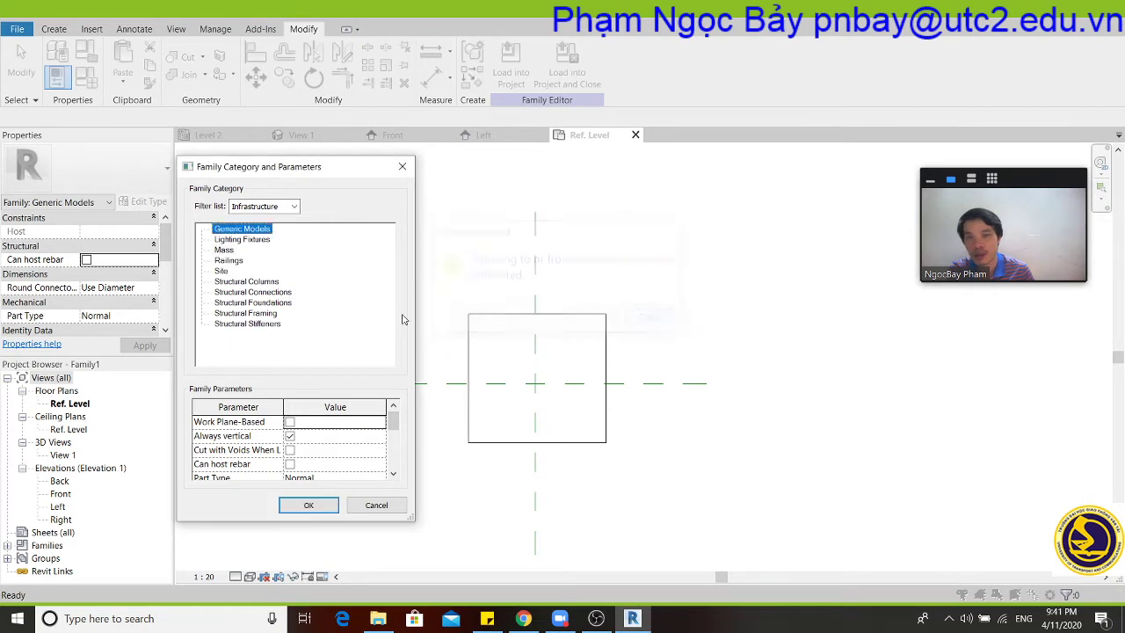
pyautogui.click(238, 291)
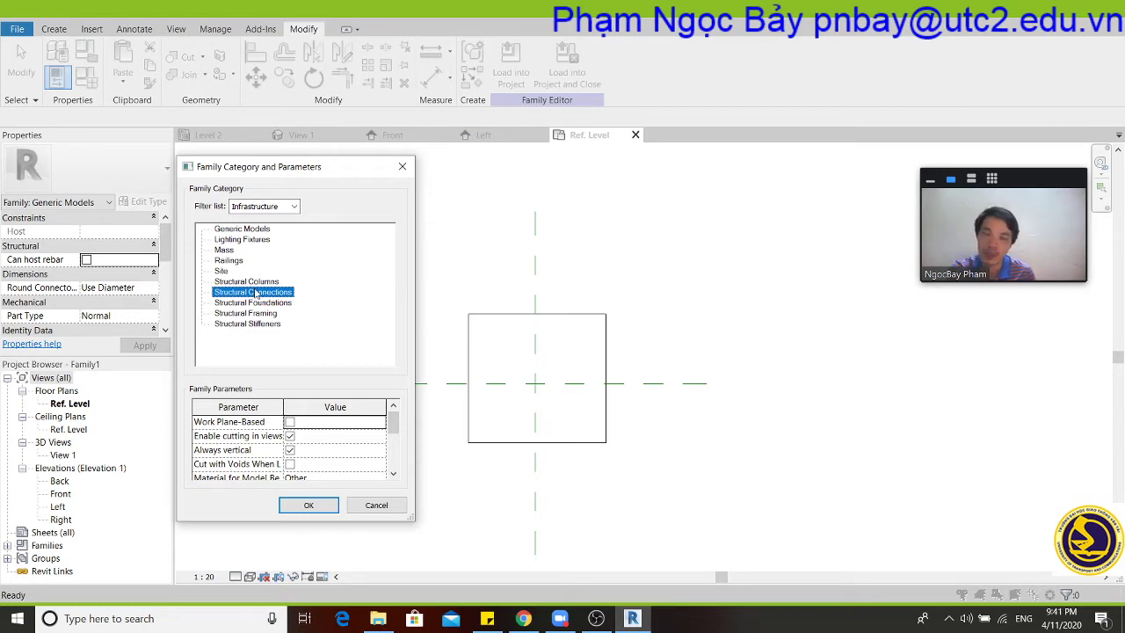
pyautogui.click(384, 508)
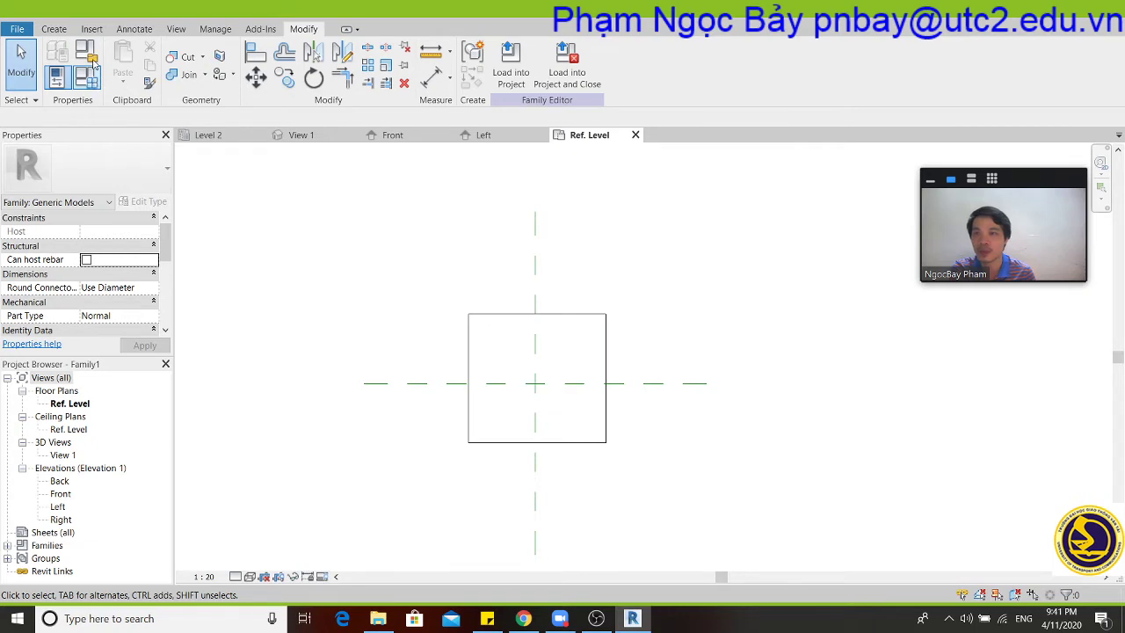
pyautogui.click(92, 61)
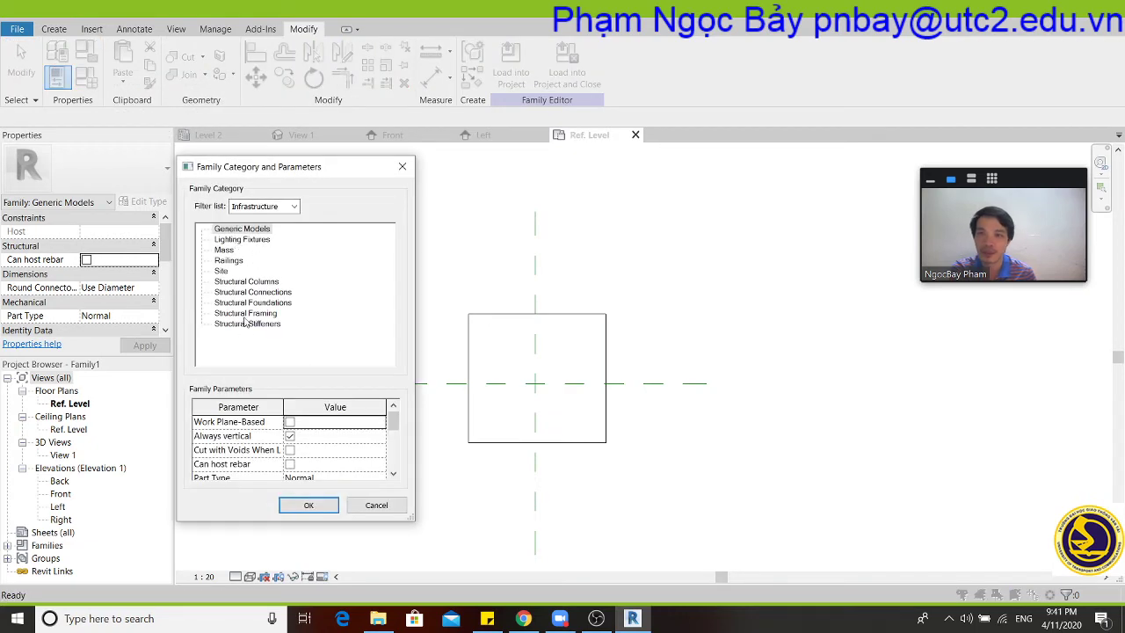
# Save the family as Family1.rfa on the Desktop and load it into Project1.
pyautogui.click(402, 167)
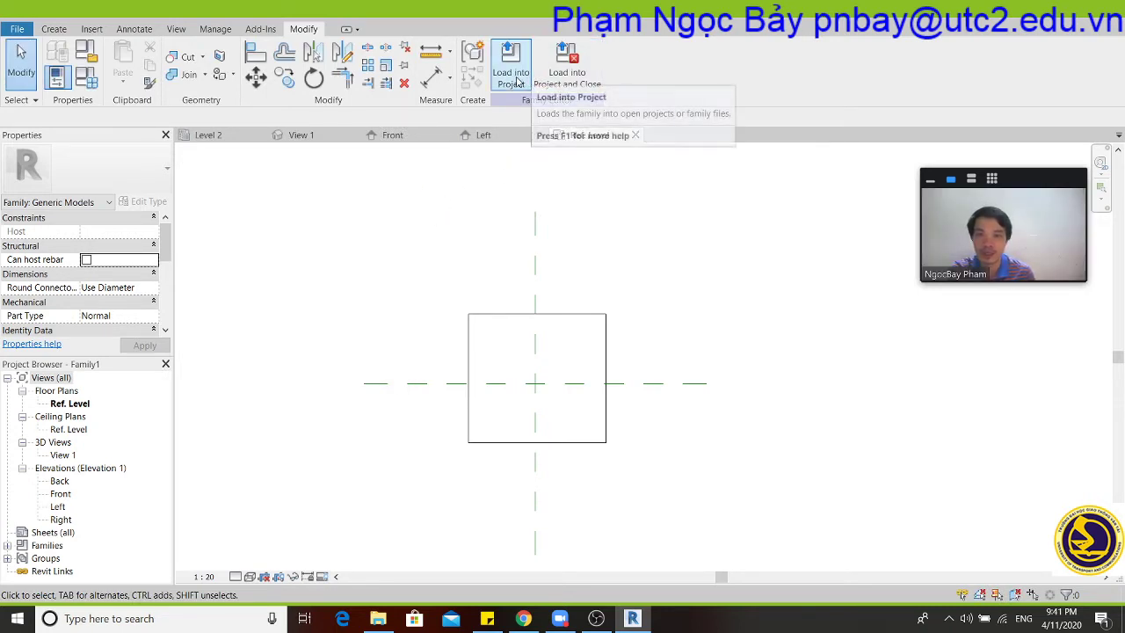
pyautogui.click(561, 74)
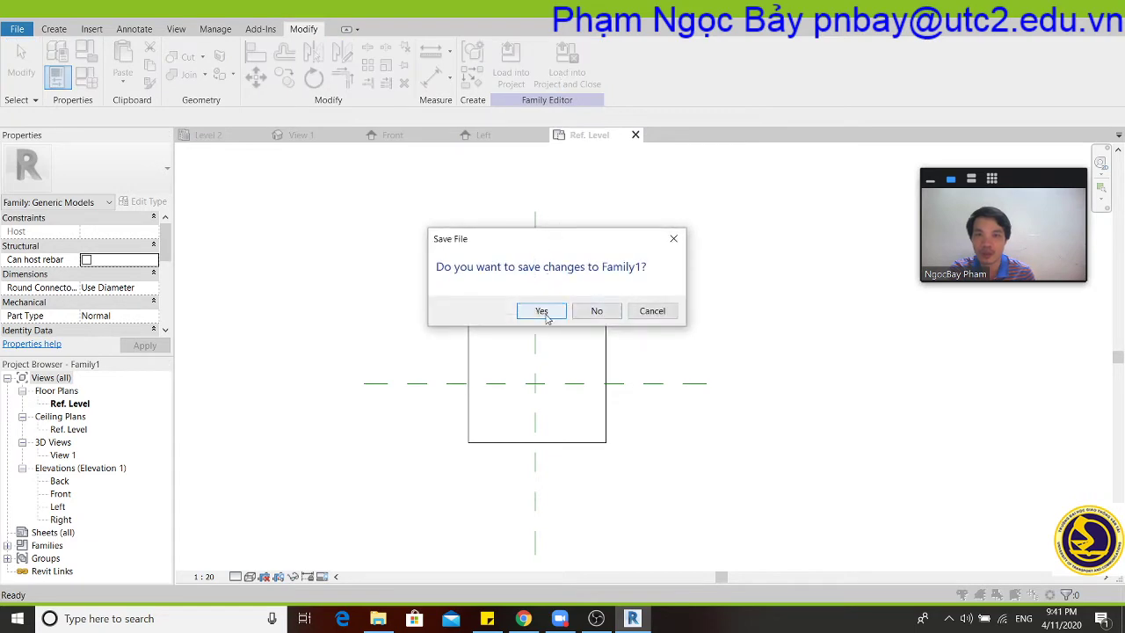
pyautogui.click(541, 311)
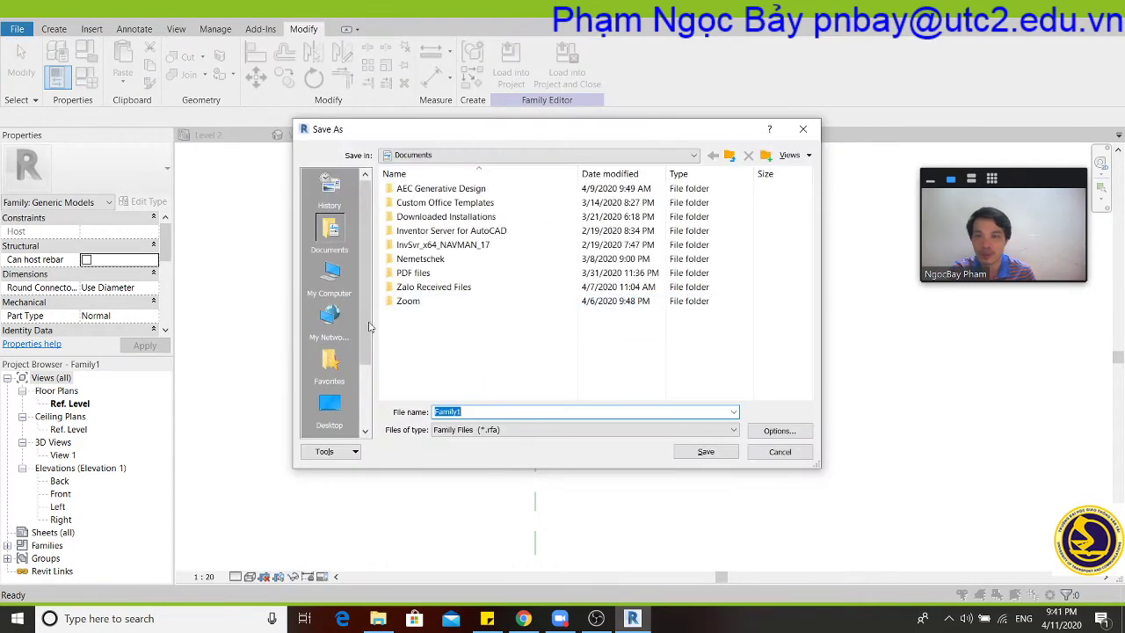
pyautogui.click(330, 406)
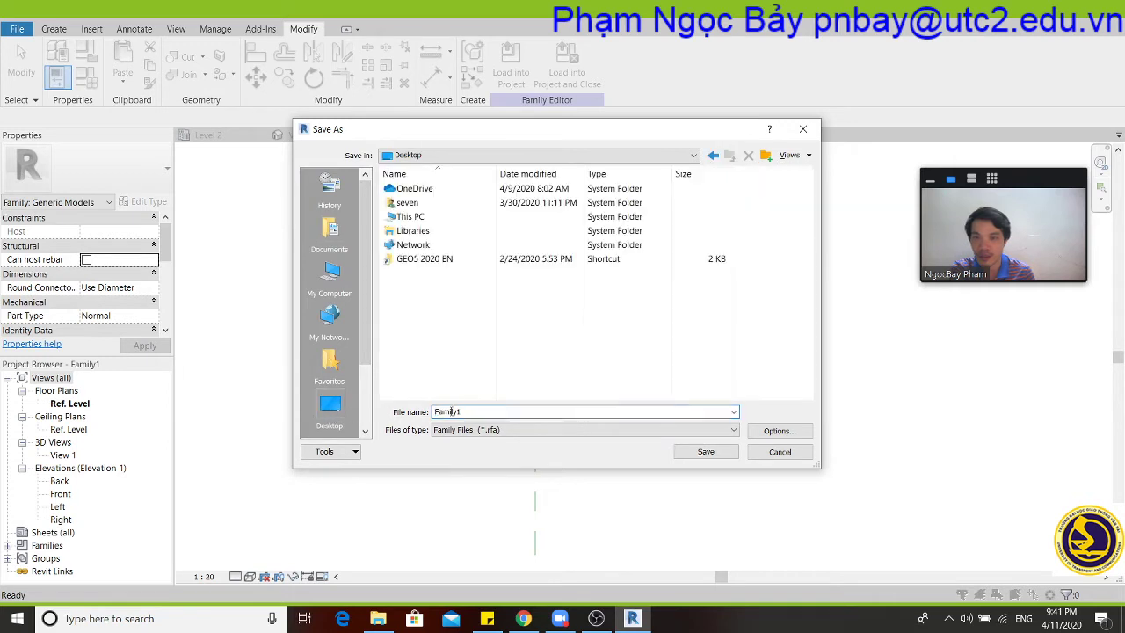
pyautogui.click(472, 411)
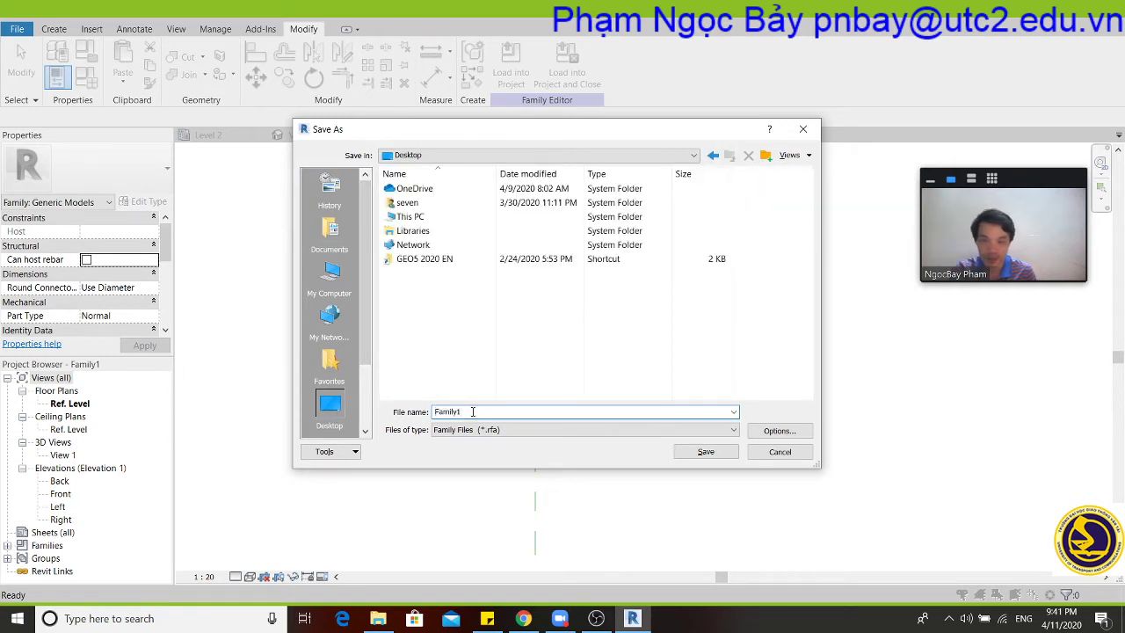
pyautogui.click(779, 431)
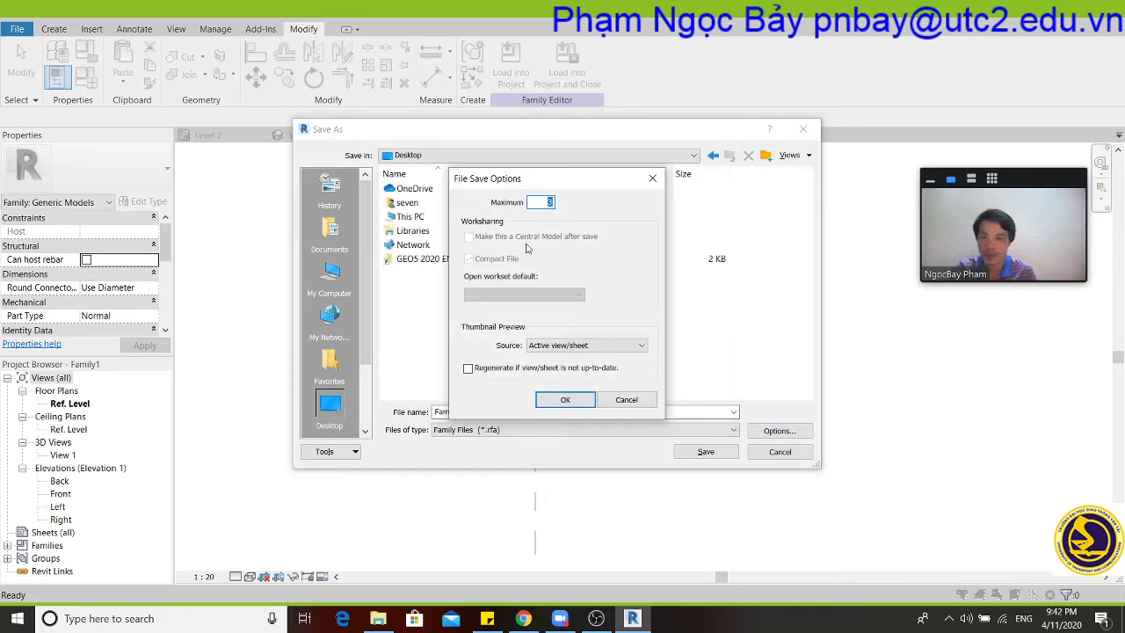
pyautogui.click(573, 401)
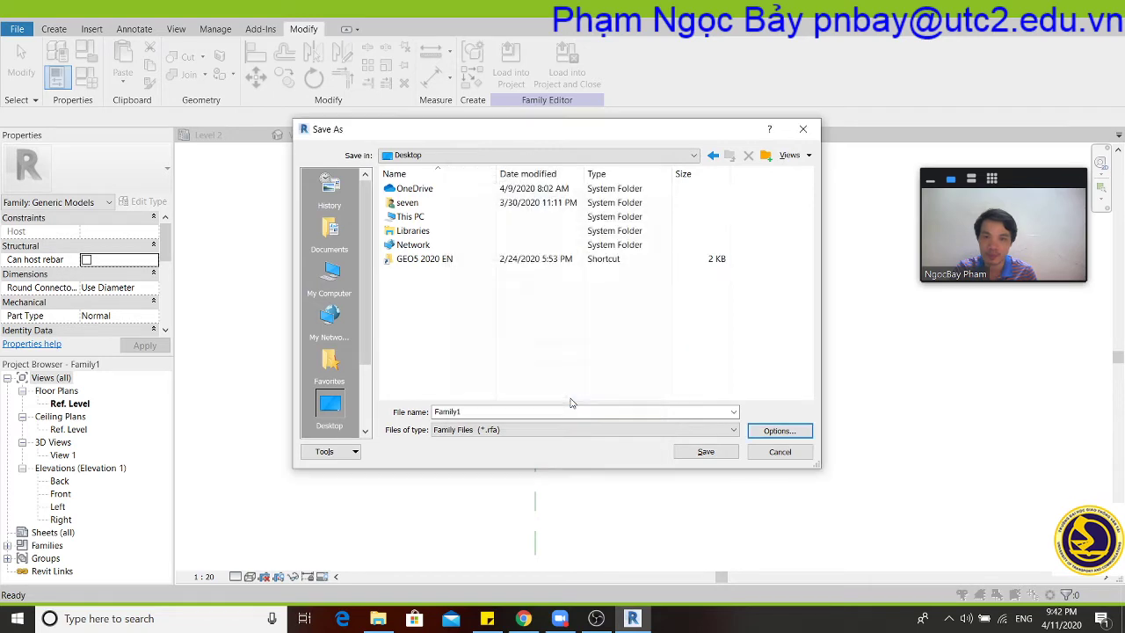
pyautogui.click(700, 455)
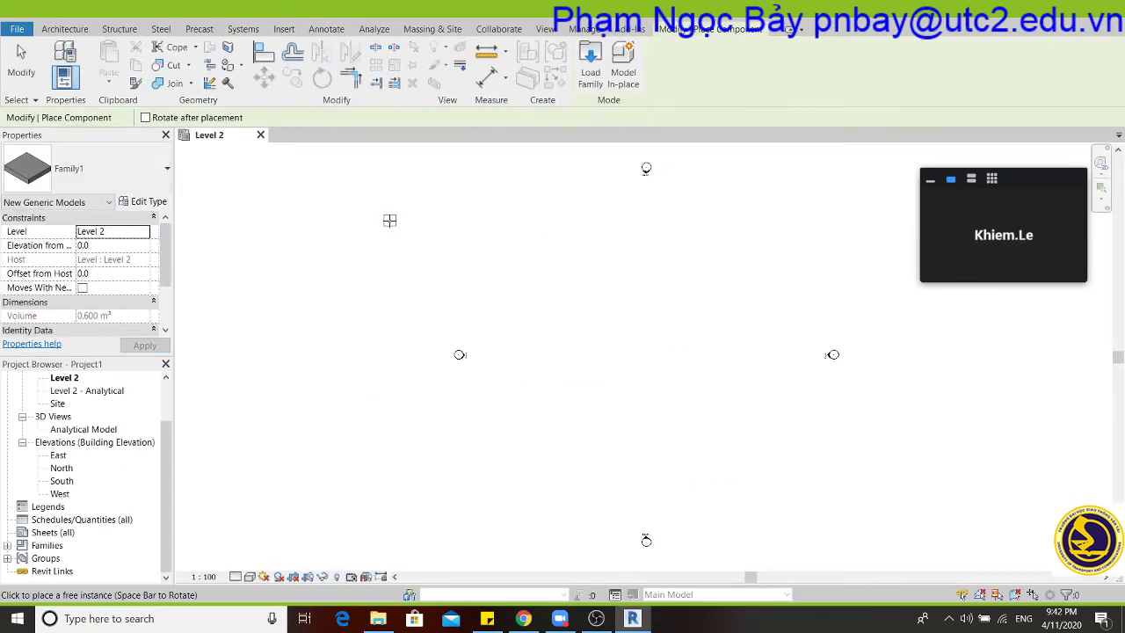
# Place one Family1 instance near the middle of the Level 2 plan and end placement.
pyautogui.click(599, 359)
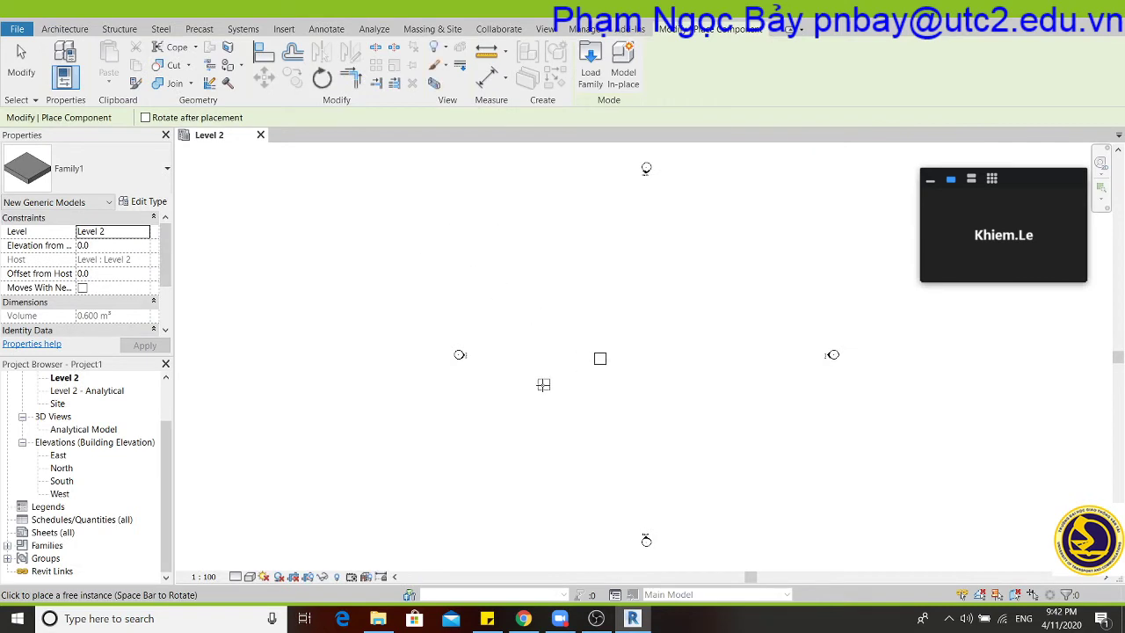
pyautogui.rightClick(457, 248)
pyautogui.click(496, 260)
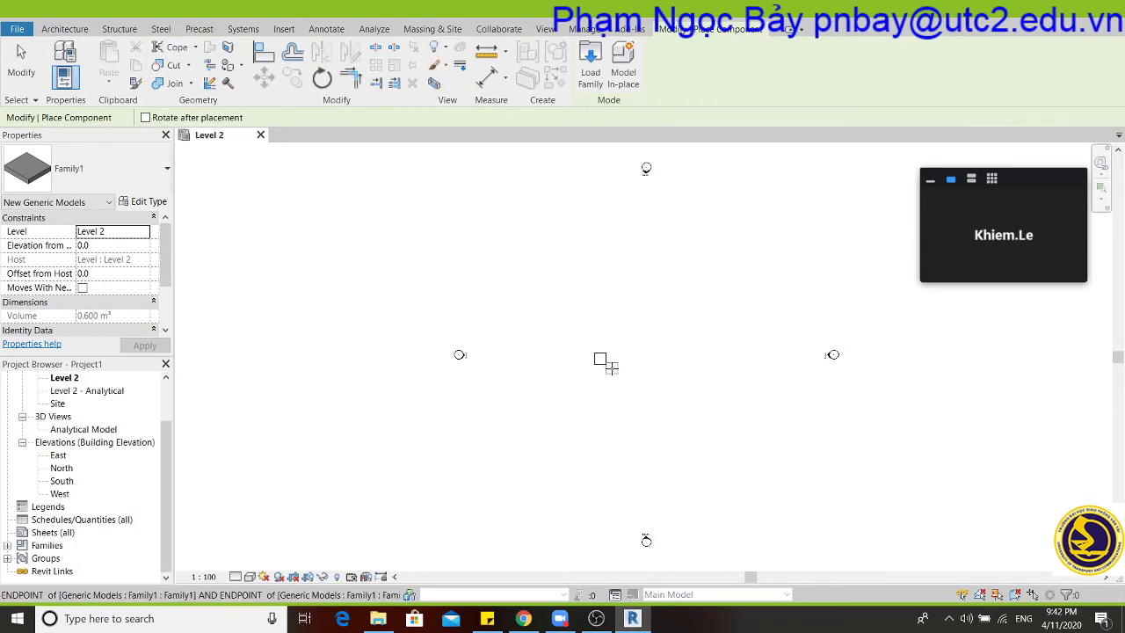
pyautogui.rightClick(633, 265)
pyautogui.click(661, 276)
# Zoom in and select the placed Family1 instance to show its 0.600 m³ volume.
pyautogui.scroll(3, 606, 356)
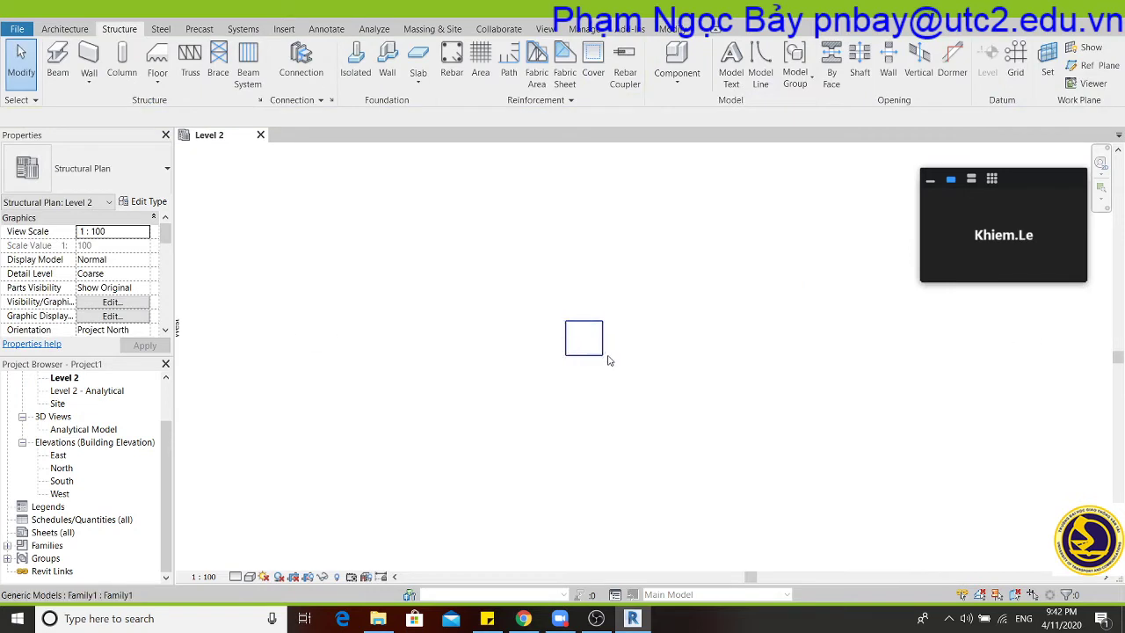
pyautogui.scroll(2, 611, 347)
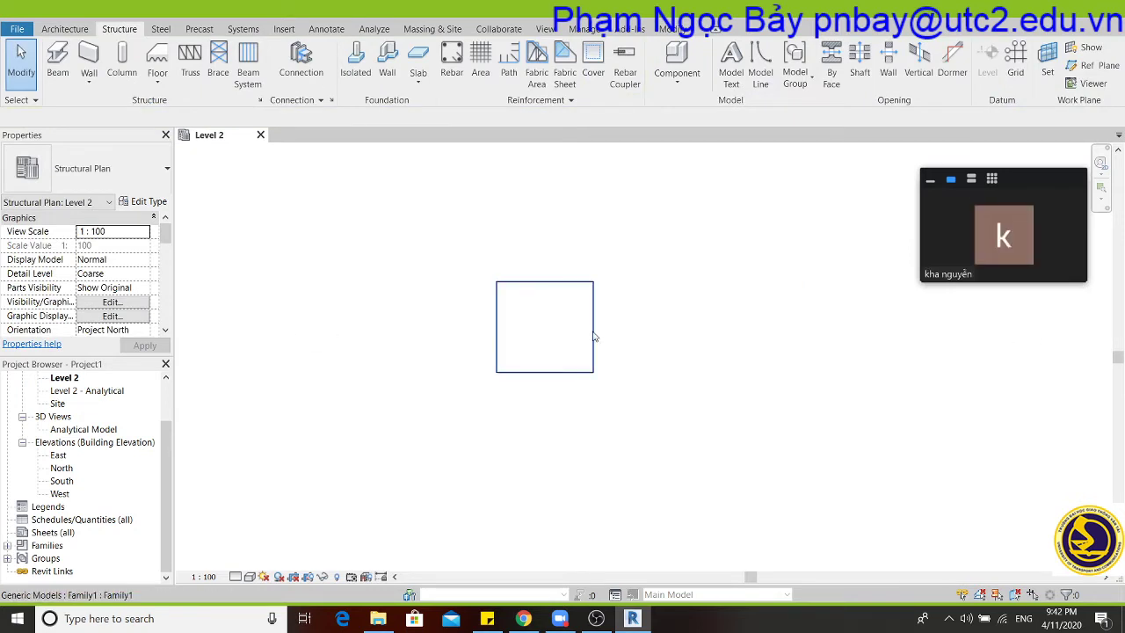
pyautogui.click(594, 336)
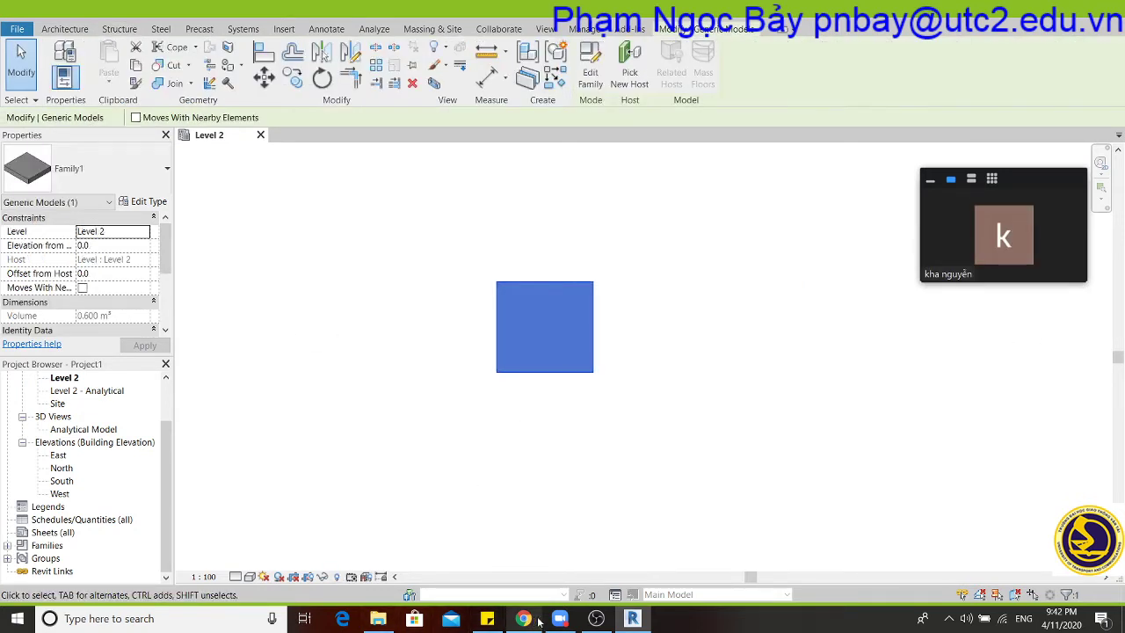
pyautogui.moveTo(559, 619)
pyautogui.click(559, 553)
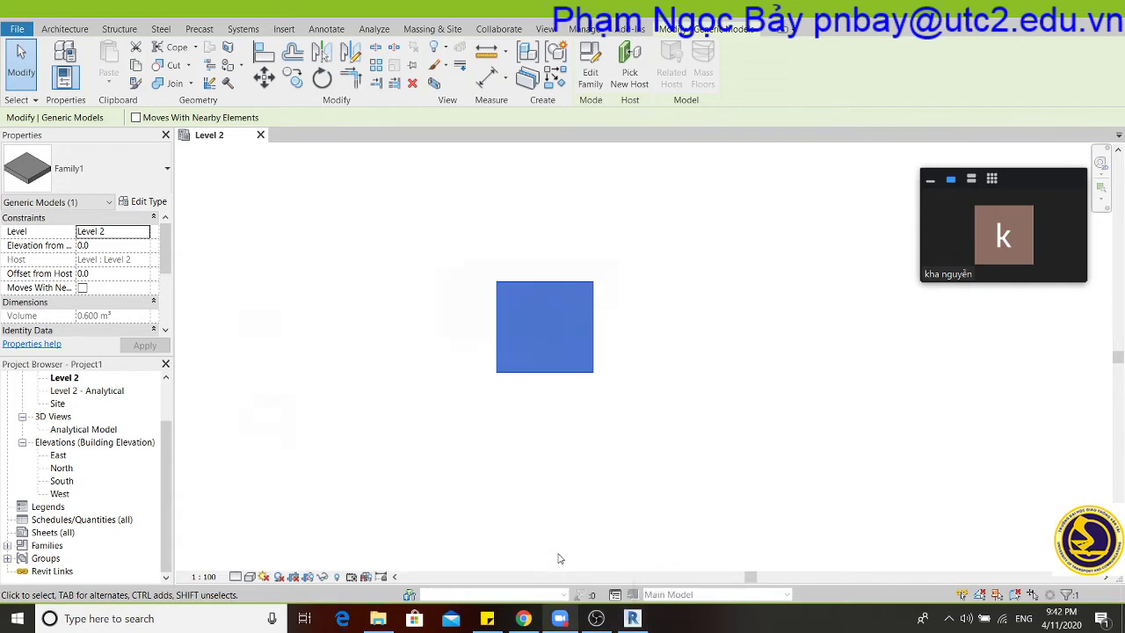
pyautogui.click(646, 55)
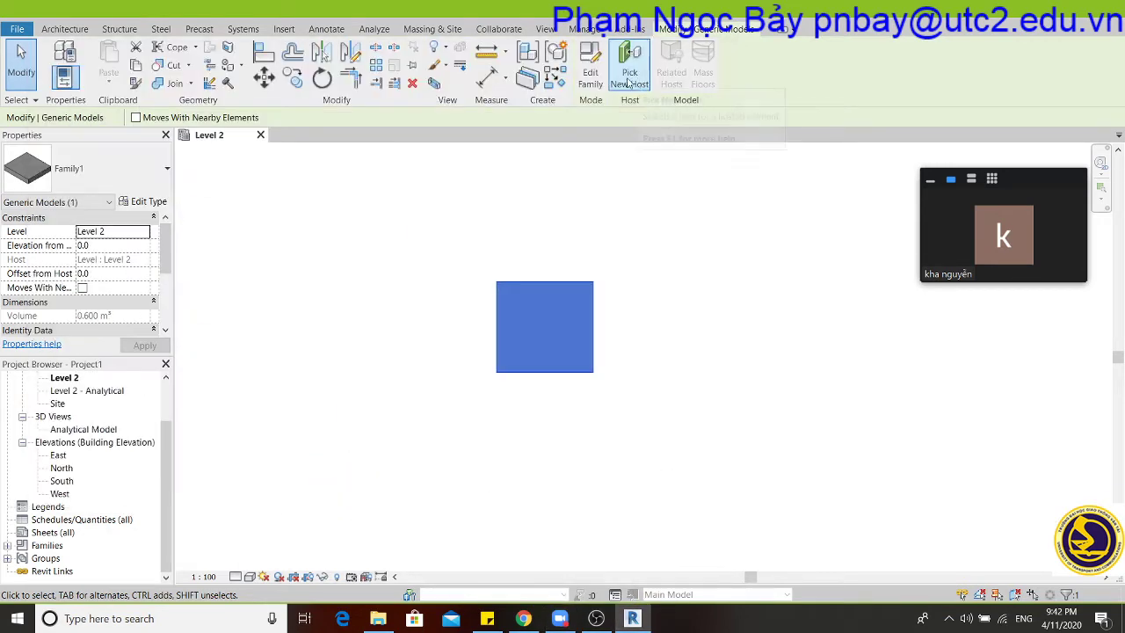
pyautogui.click(356, 343)
pyautogui.click(502, 284)
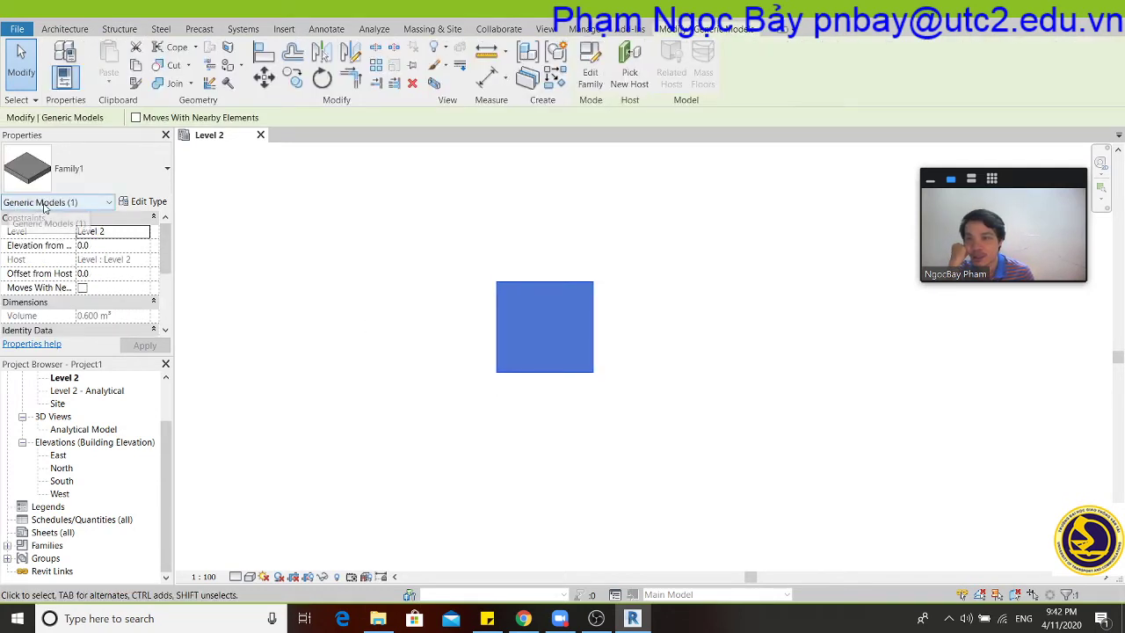
pyautogui.rightClick(94, 520)
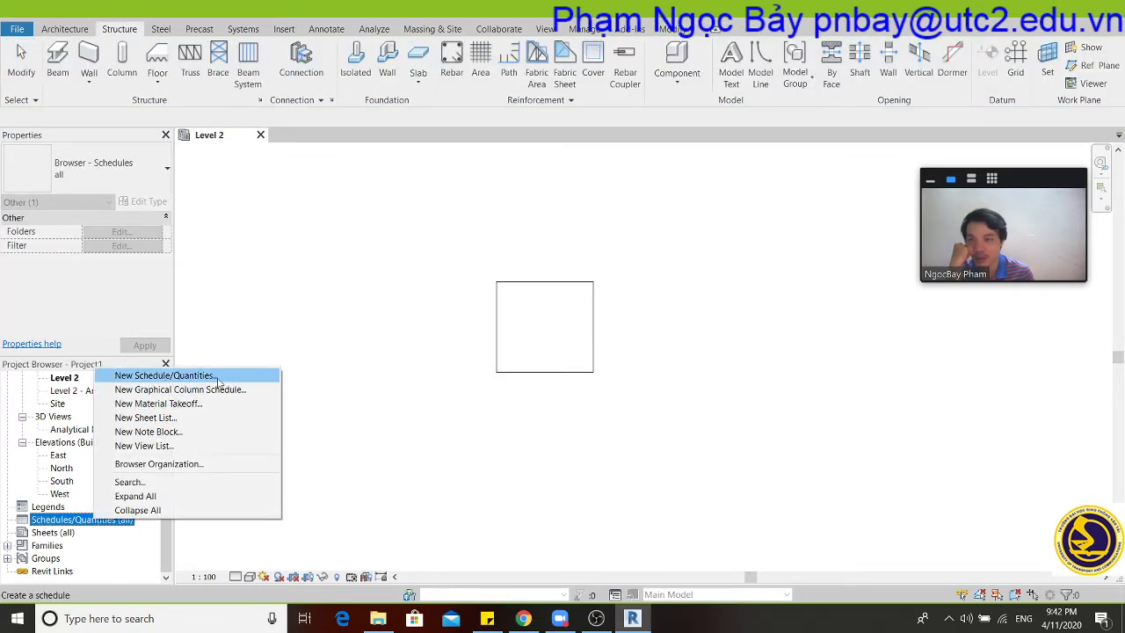
pyautogui.click(211, 376)
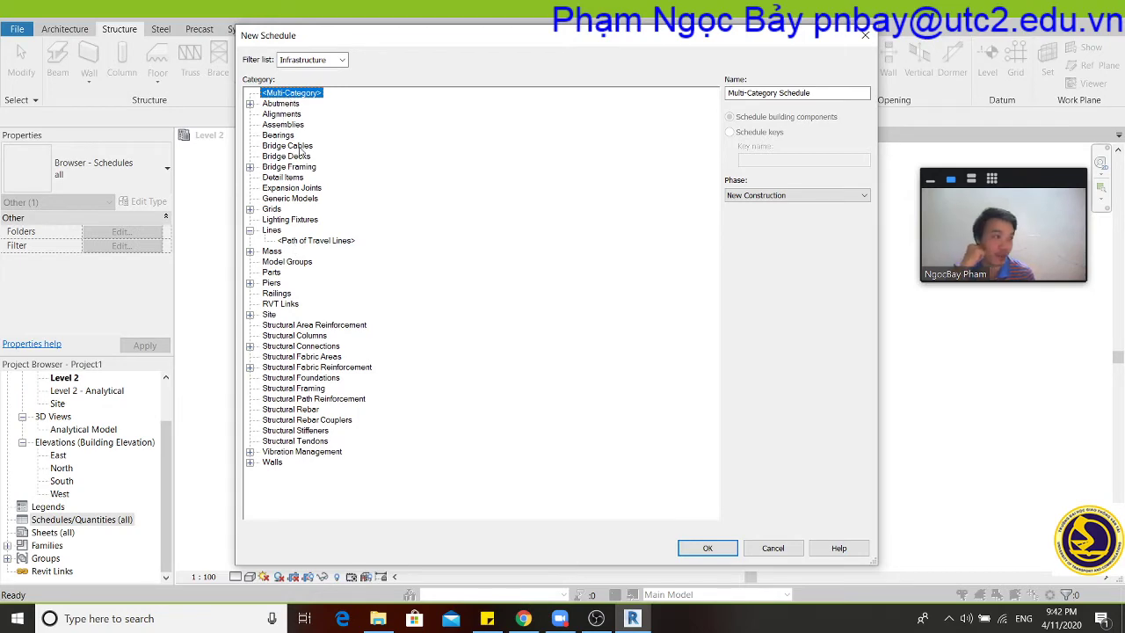
pyautogui.click(766, 550)
pyautogui.click(627, 235)
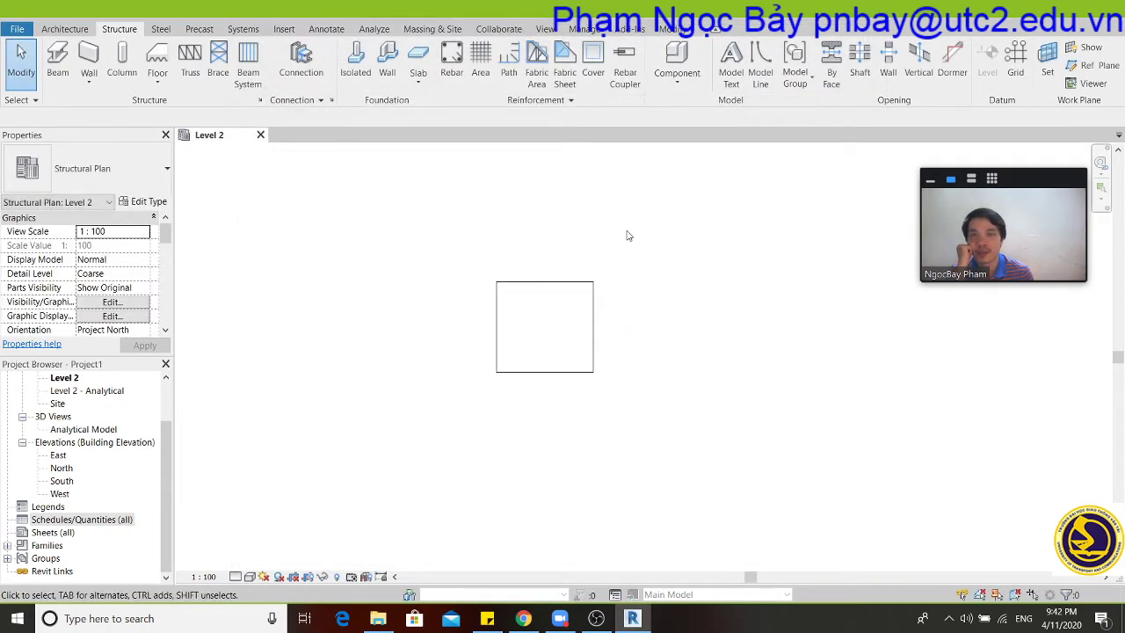
pyautogui.click(569, 287)
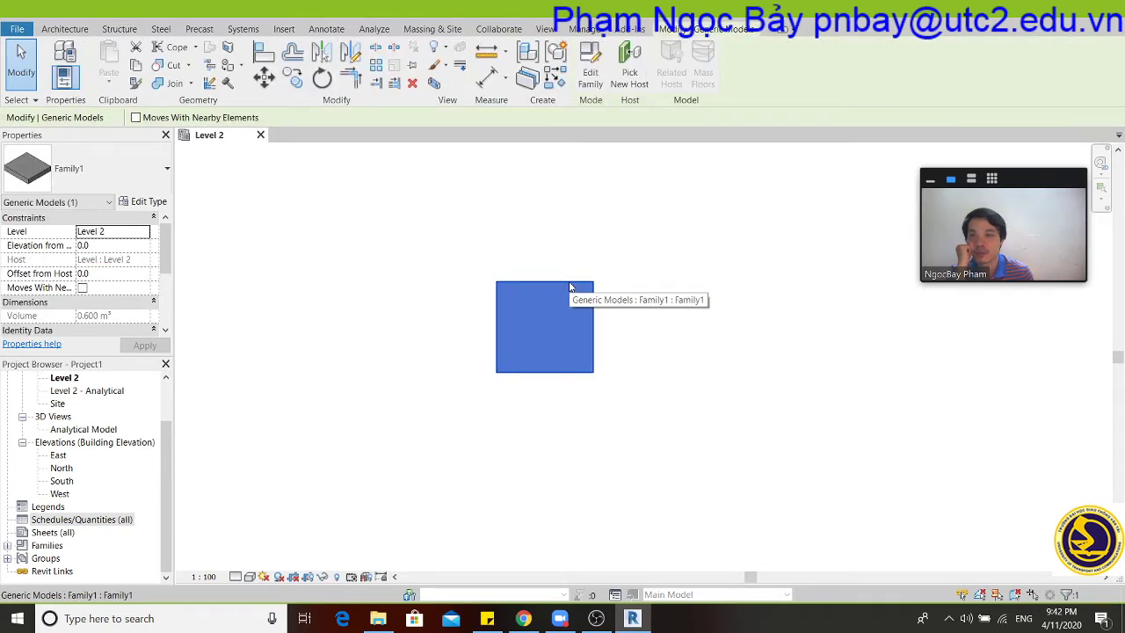
# Tick Can host rebar in Family1 and reload it, overwriting Family1.rfa and the existing version.
pyautogui.click(588, 79)
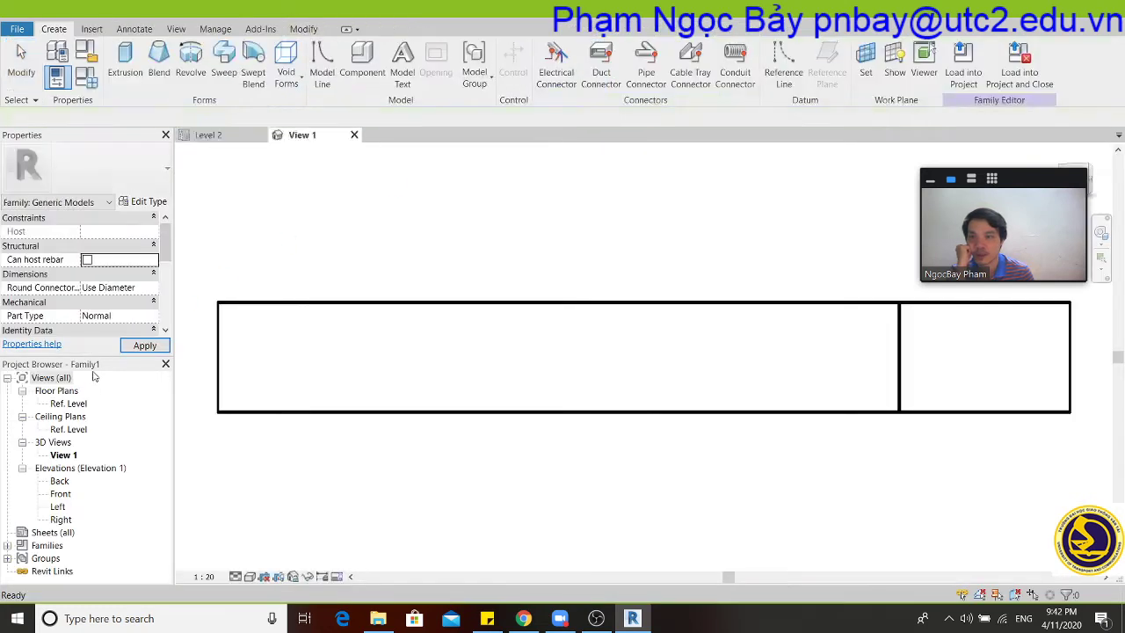
pyautogui.click(87, 259)
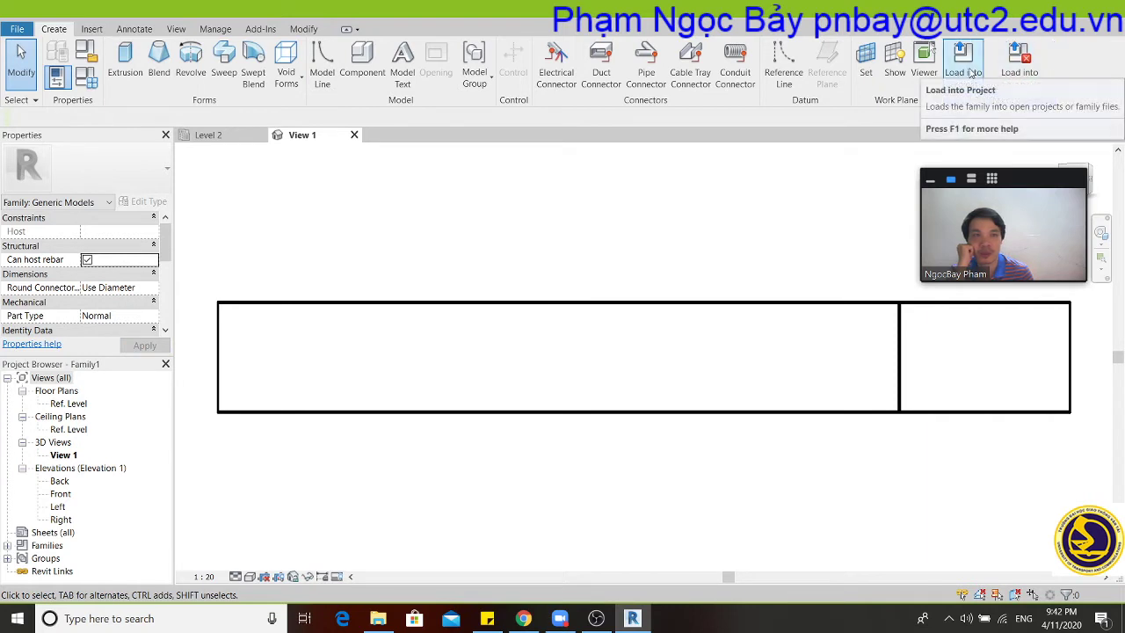
pyautogui.click(1017, 72)
pyautogui.click(541, 311)
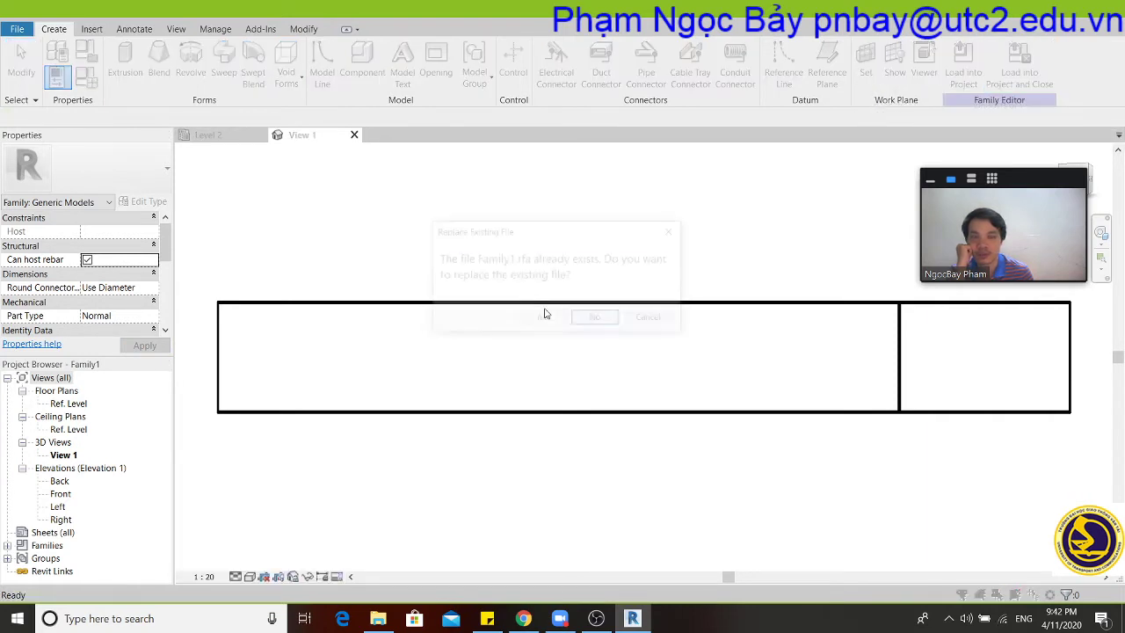
pyautogui.click(544, 319)
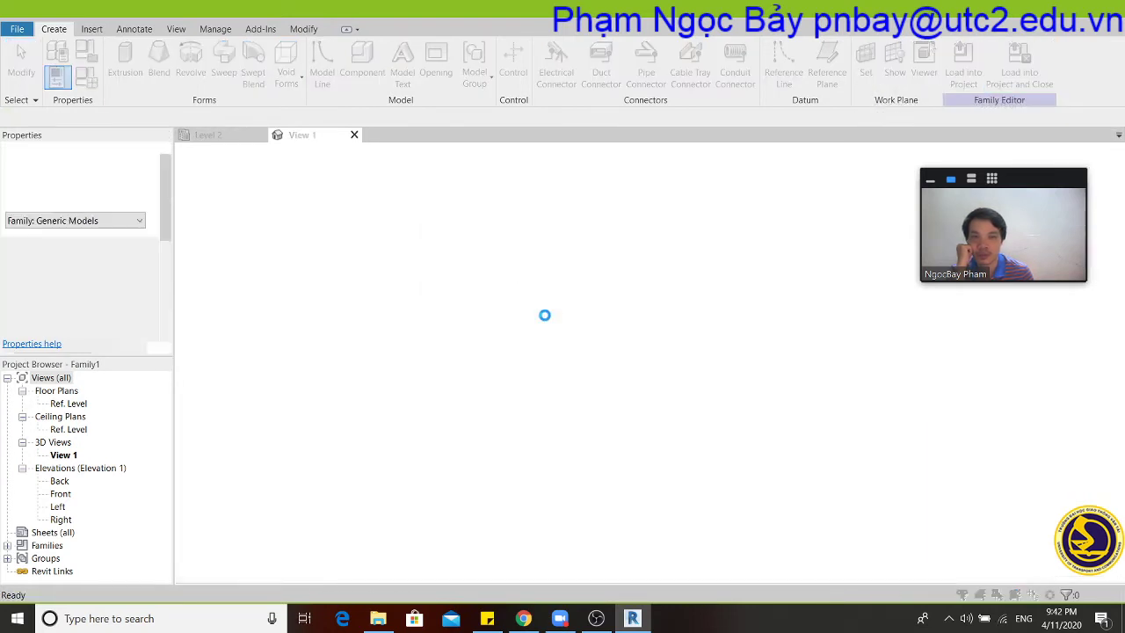
pyautogui.click(549, 311)
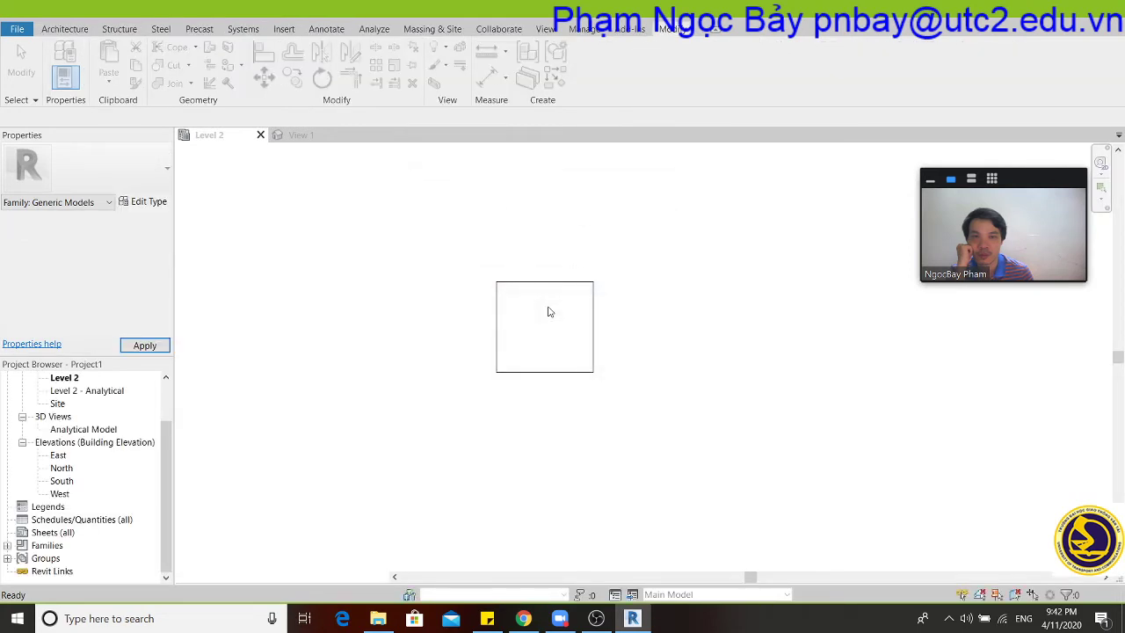
pyautogui.scroll(3, 547, 318)
pyautogui.scroll(1, 545, 322)
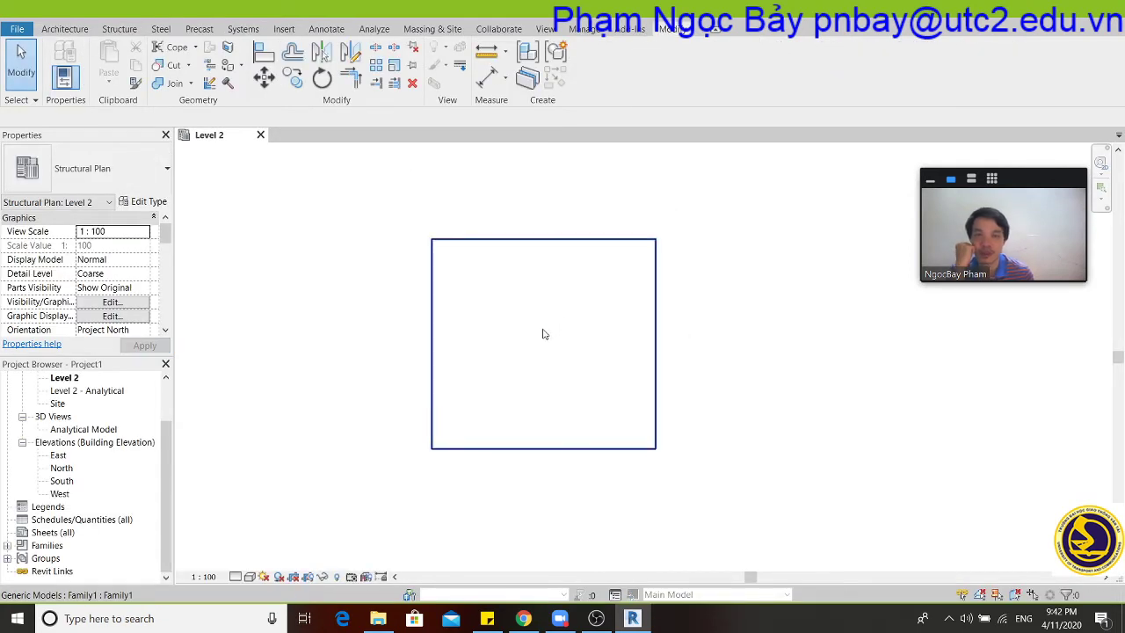
pyautogui.click(544, 338)
pyautogui.click(263, 279)
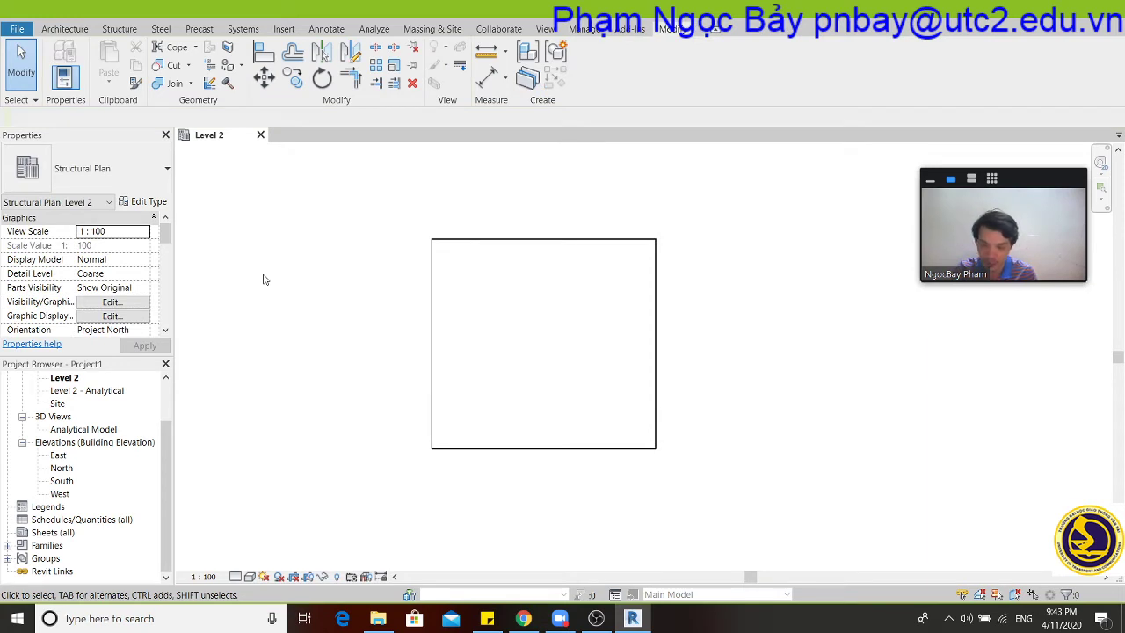
pyautogui.press('v')
pyautogui.press('v')
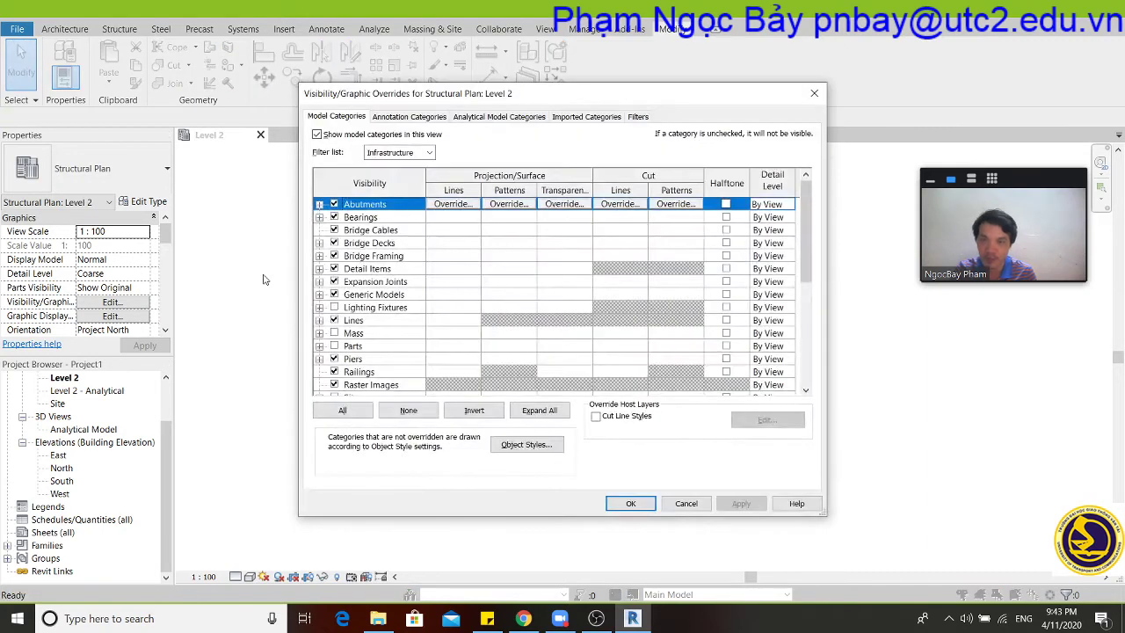
pyautogui.click(635, 118)
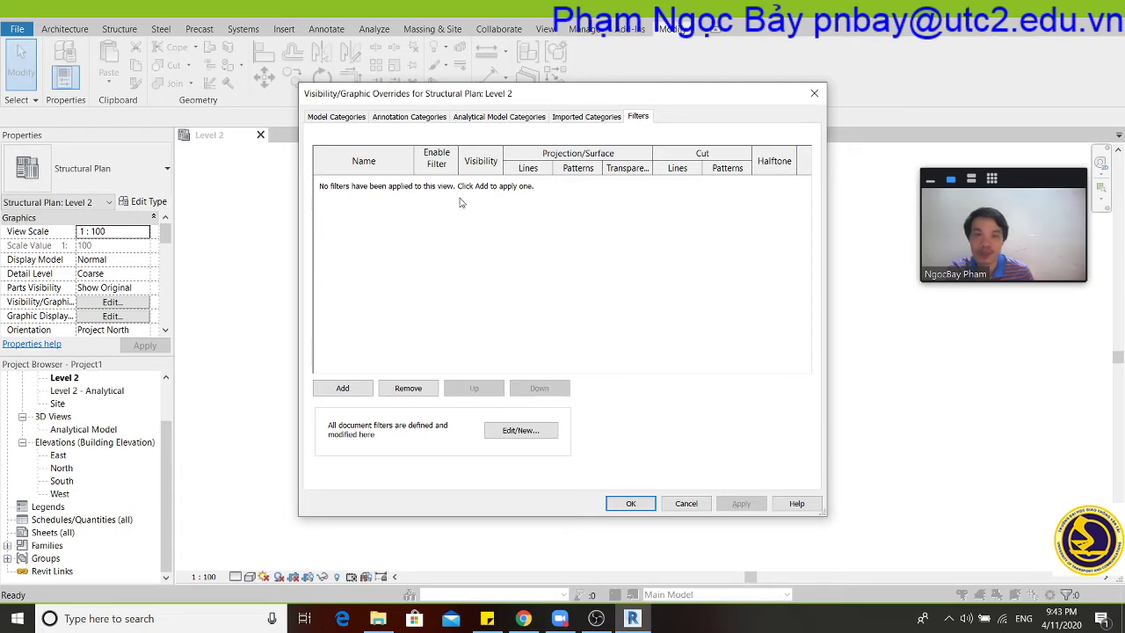
pyautogui.moveTo(696, 99); pyautogui.dragTo(905, 380)
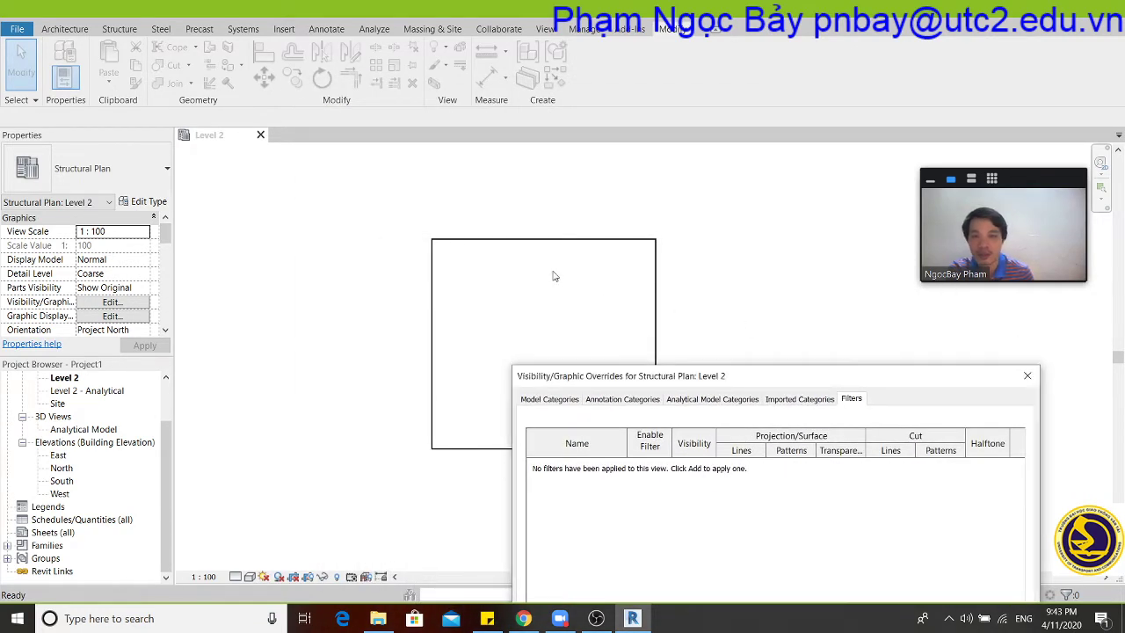
pyautogui.click(1027, 376)
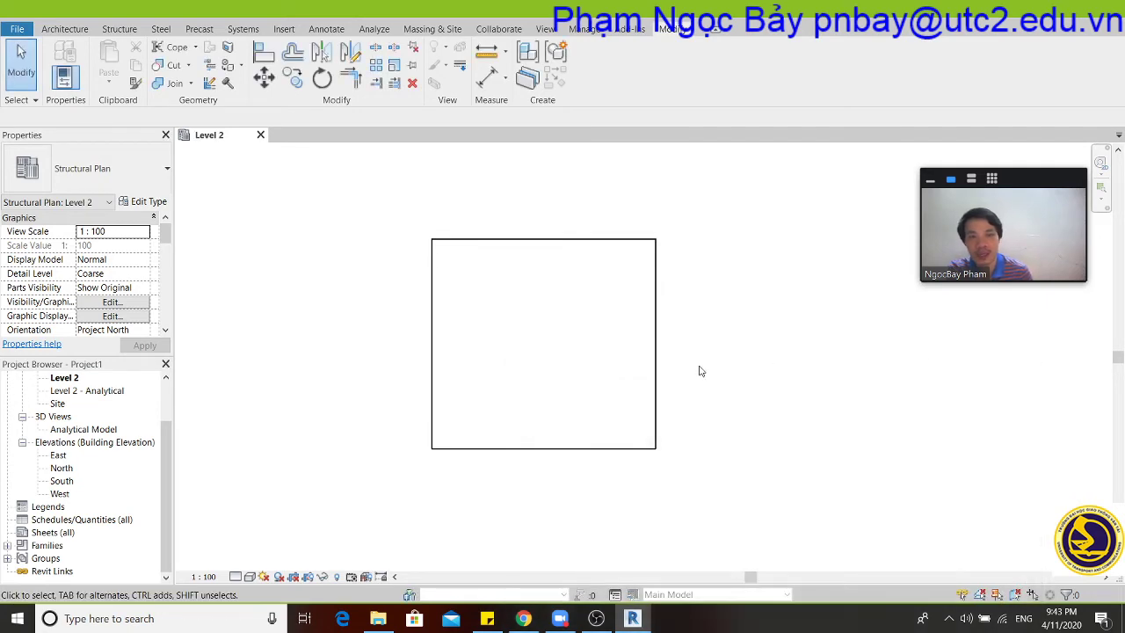
pyautogui.moveTo(681, 356)
pyautogui.mouseDown(button='middle')
pyautogui.moveTo(648, 337)
pyautogui.moveTo(594, 332)
pyautogui.mouseUp(button='middle')
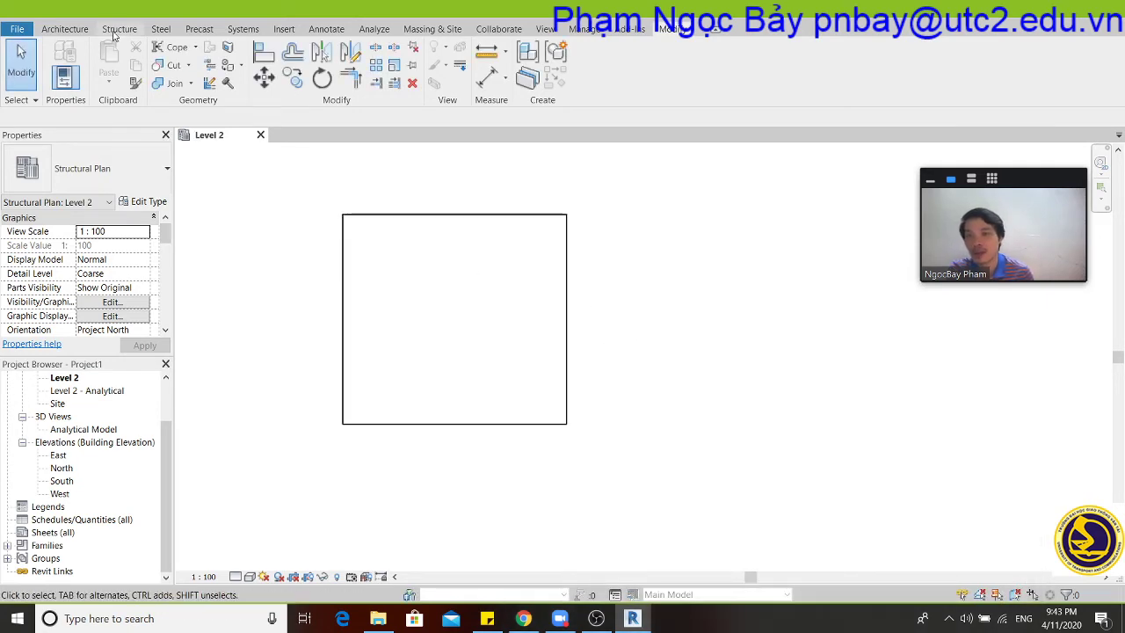
# Dismiss the rebar shape notice and cancel Area reinforcement in the Level 2 plan.
pyautogui.click(119, 29)
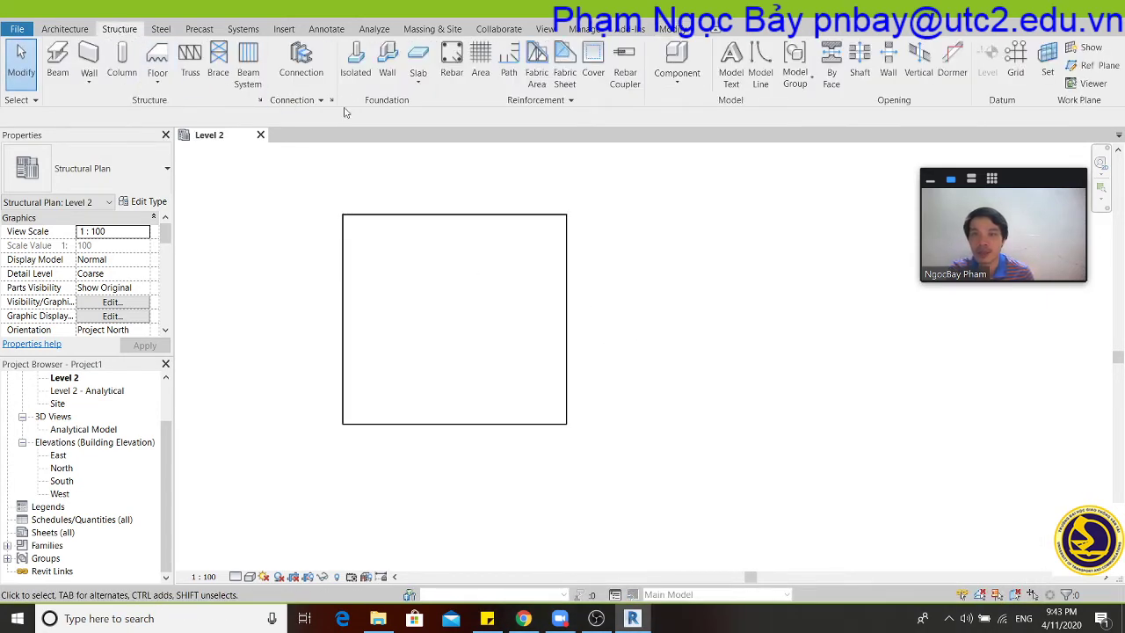
pyautogui.click(451, 60)
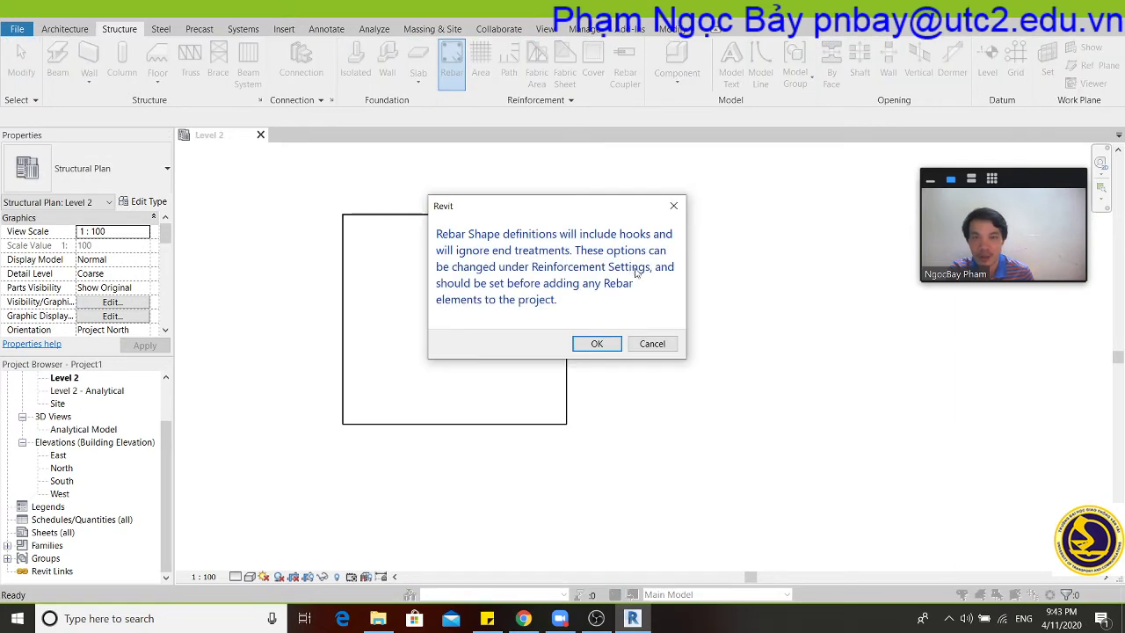
pyautogui.click(652, 344)
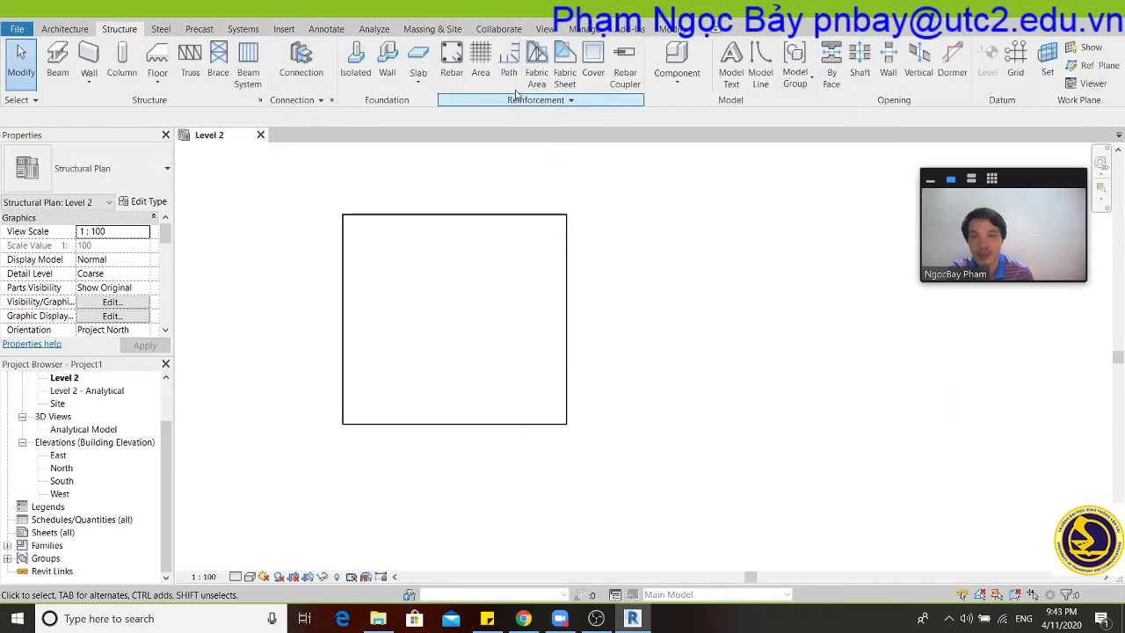
pyautogui.click(480, 61)
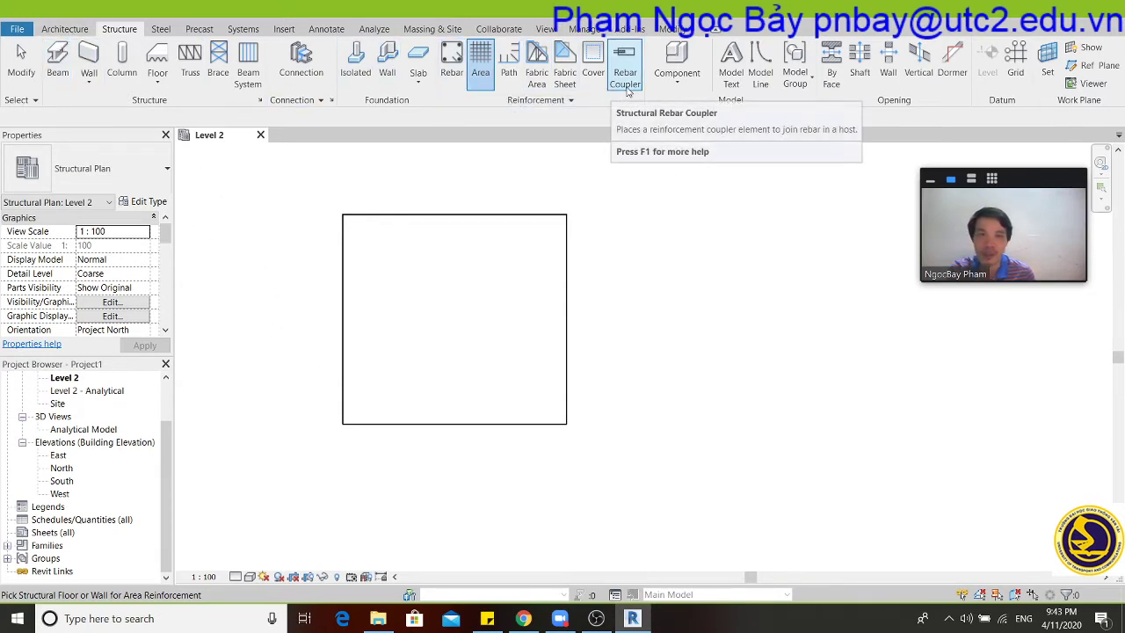
pyautogui.click(545, 29)
# Draw a section line across the slab and open Section 1, panned to centre the slab.
pyautogui.click(446, 62)
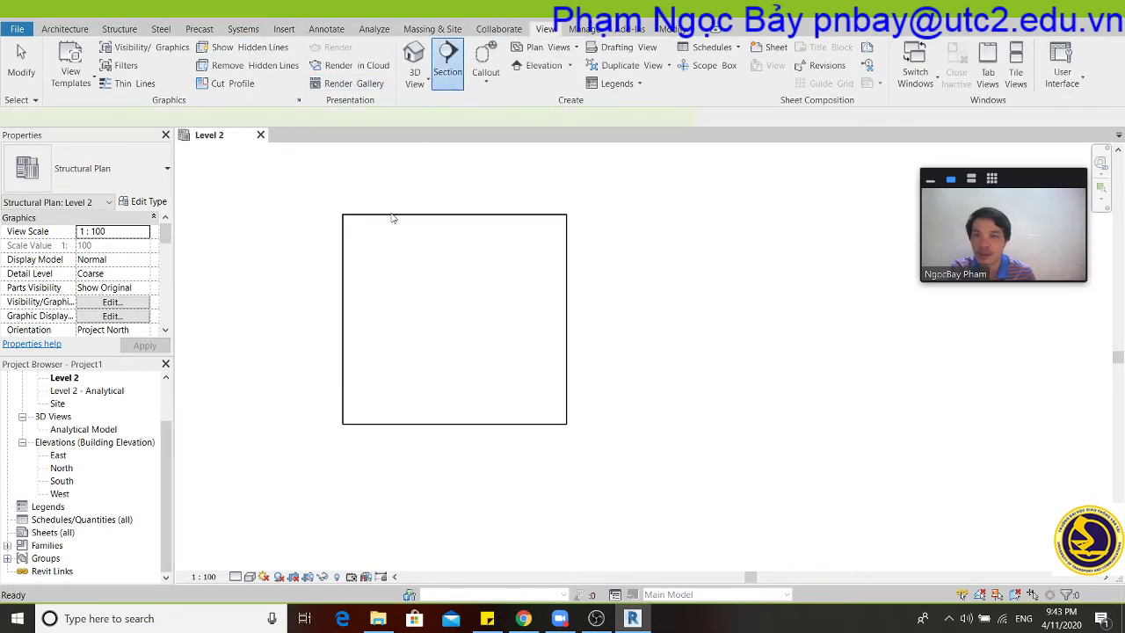
pyautogui.click(298, 352)
pyautogui.click(646, 353)
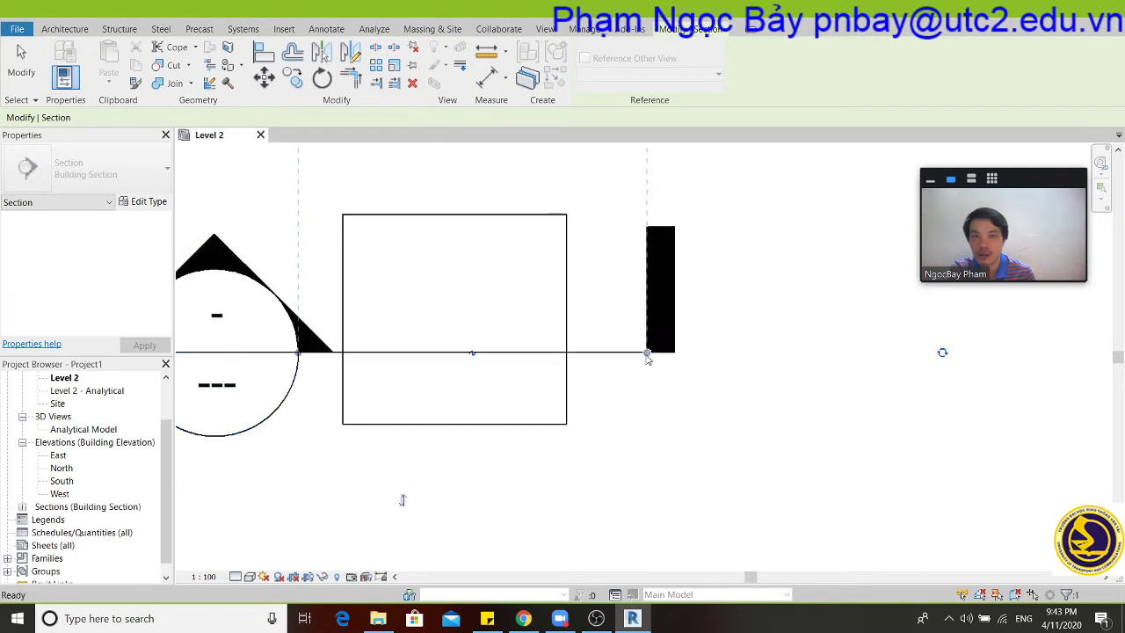
pyautogui.rightClick(599, 355)
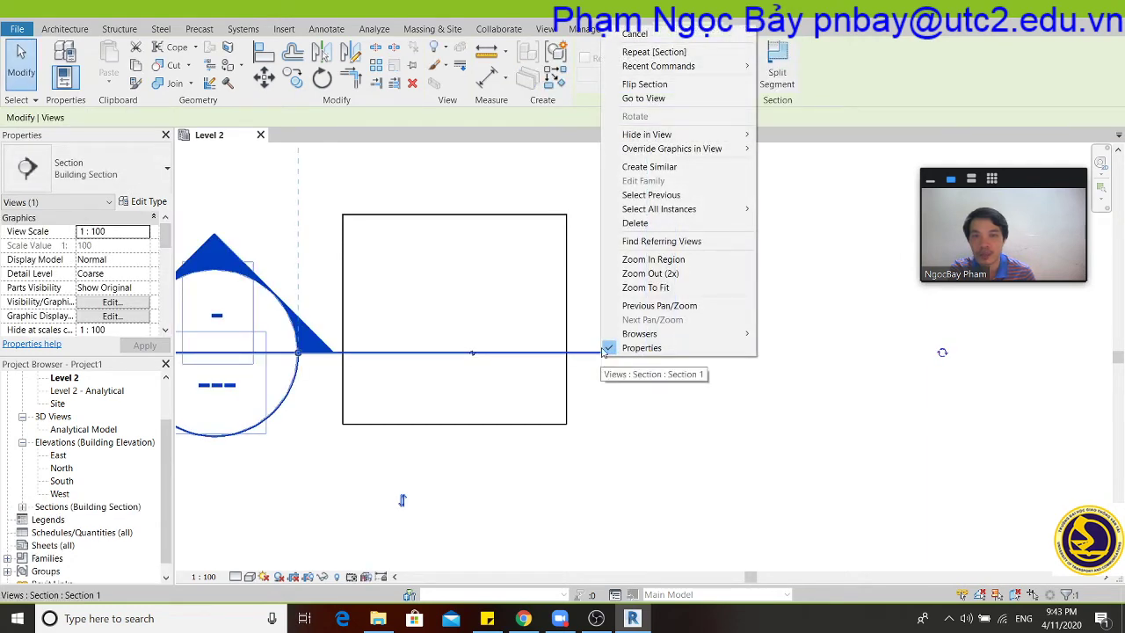
pyautogui.click(684, 99)
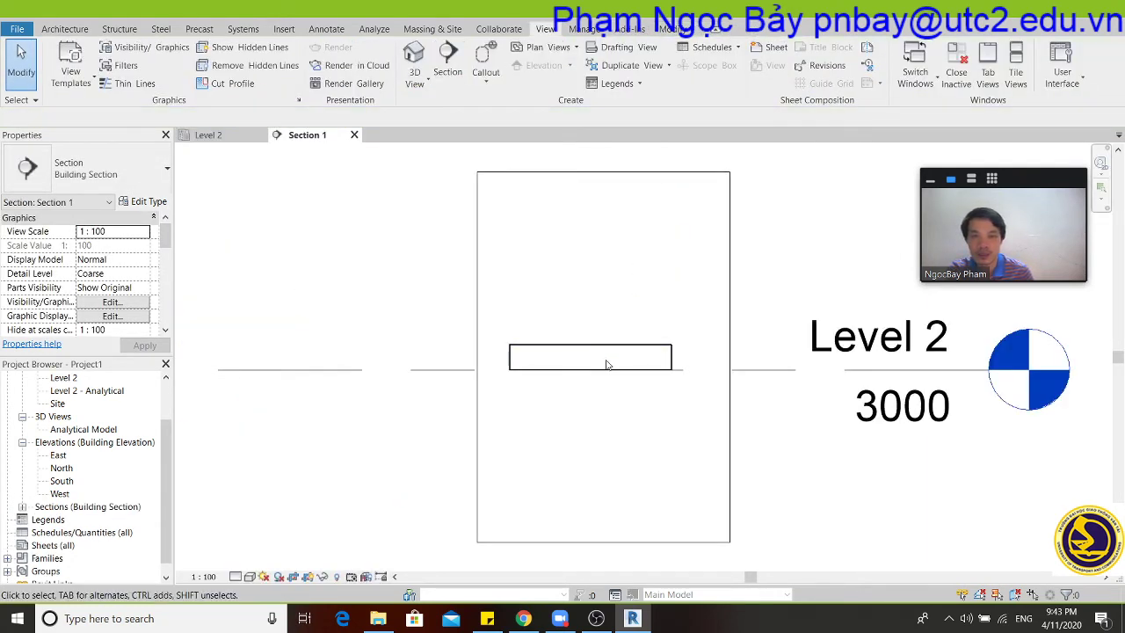
pyautogui.scroll(3, 604, 364)
pyautogui.moveTo(605, 364)
pyautogui.mouseDown(button='middle')
pyautogui.moveTo(510, 282)
pyautogui.moveTo(464, 292)
pyautogui.mouseUp(button='middle')
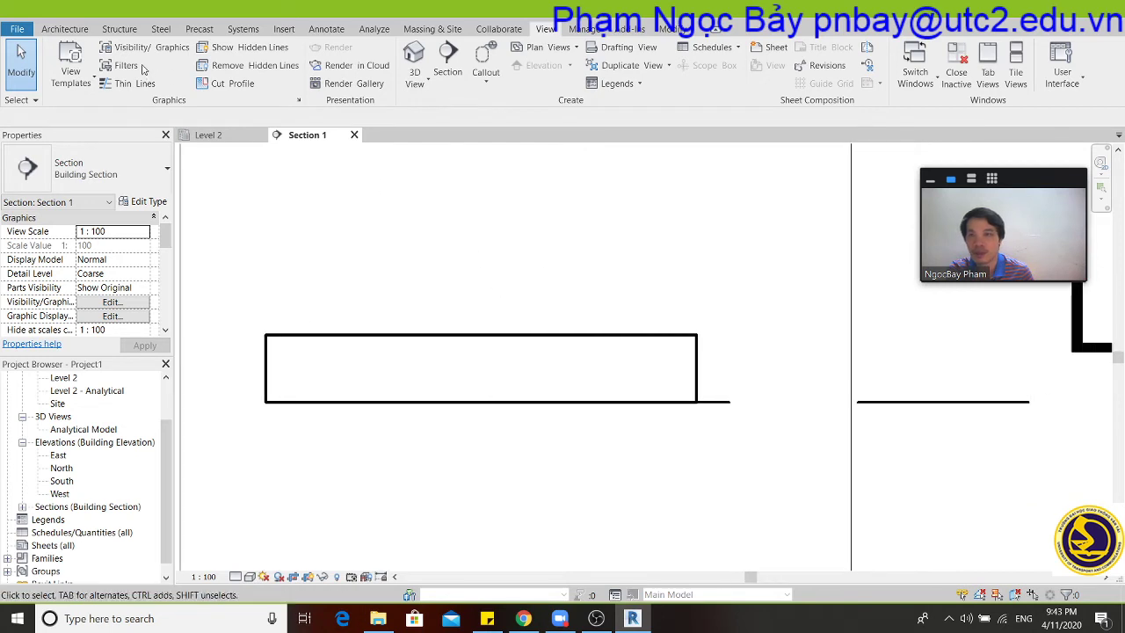
pyautogui.click(161, 29)
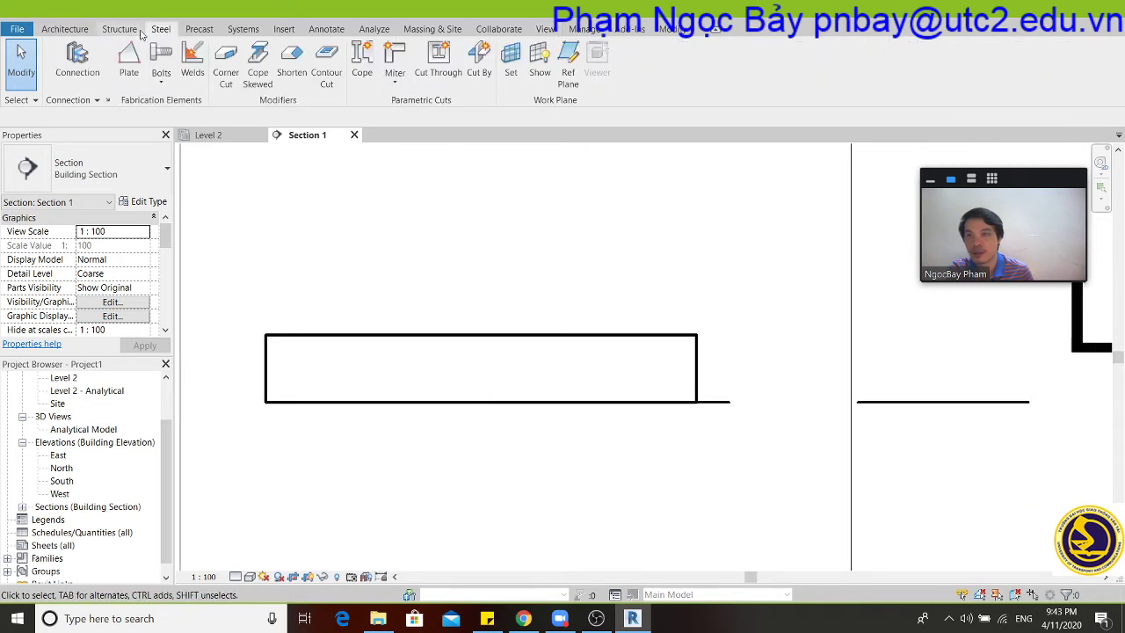
pyautogui.click(120, 29)
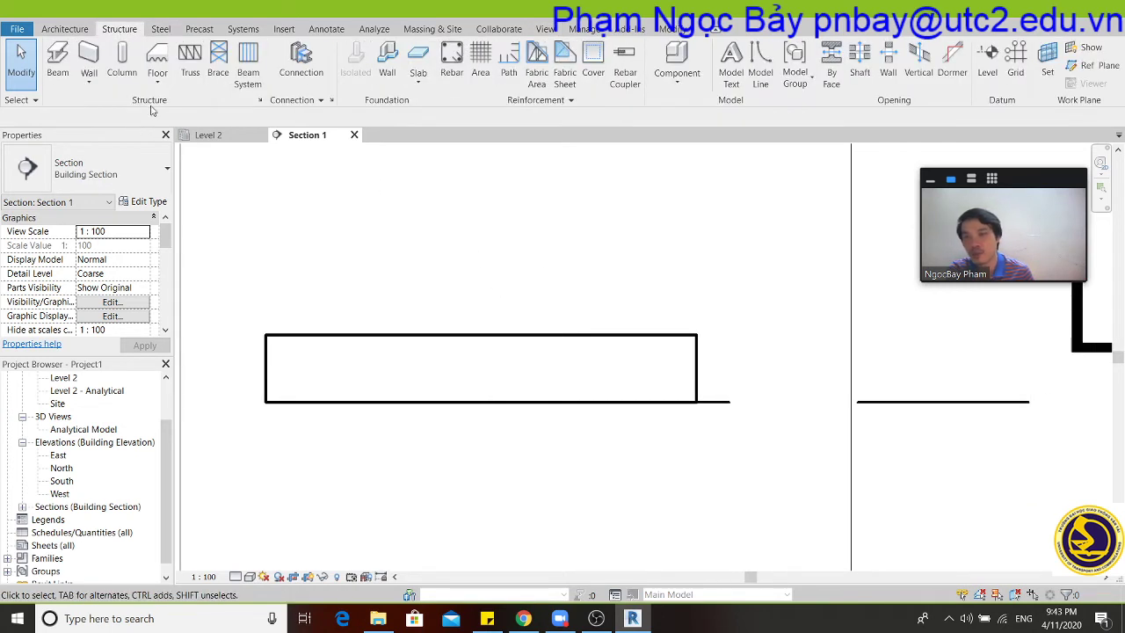
pyautogui.click(450, 76)
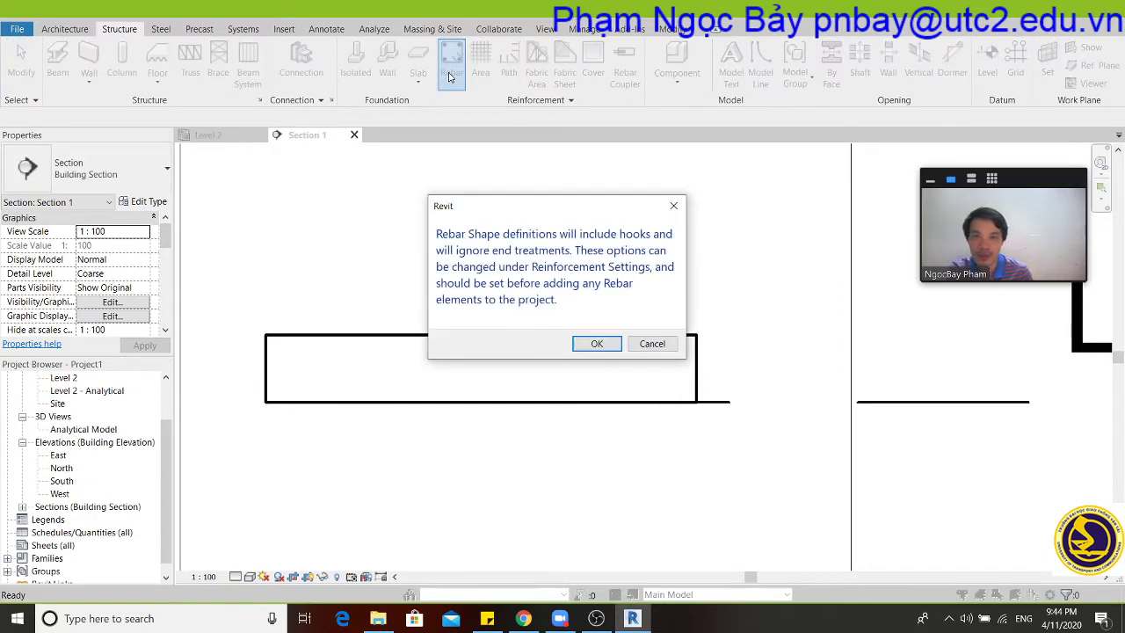
# Pick the straight M_00 shape and place a bar near the top of the slab.
pyautogui.click(597, 344)
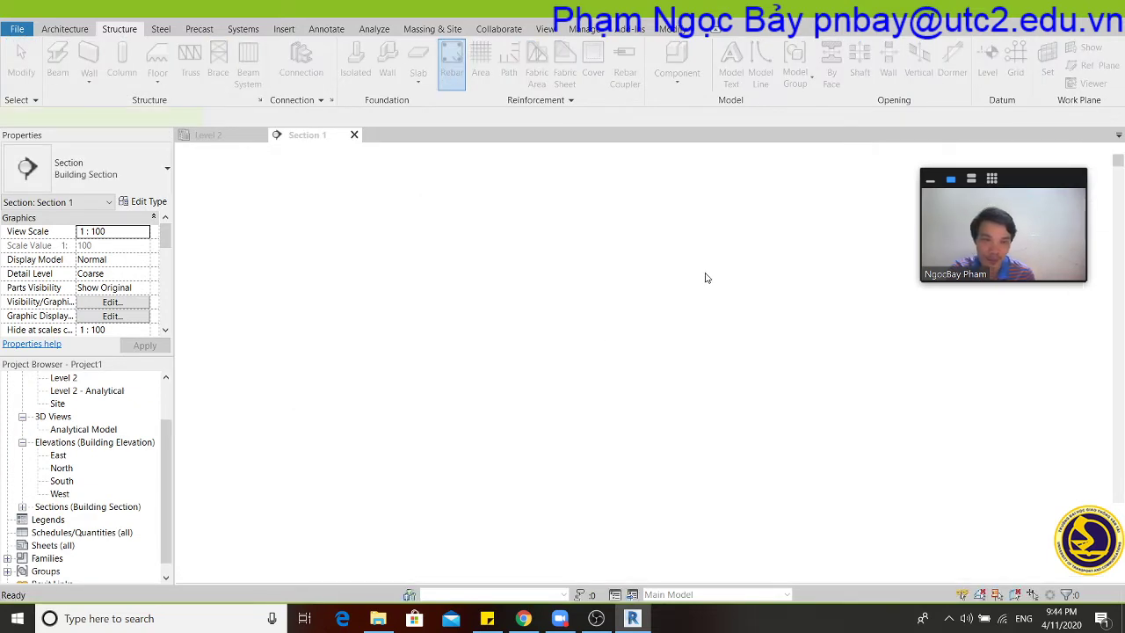
pyautogui.moveTo(1015, 229); pyautogui.dragTo(1049, 24)
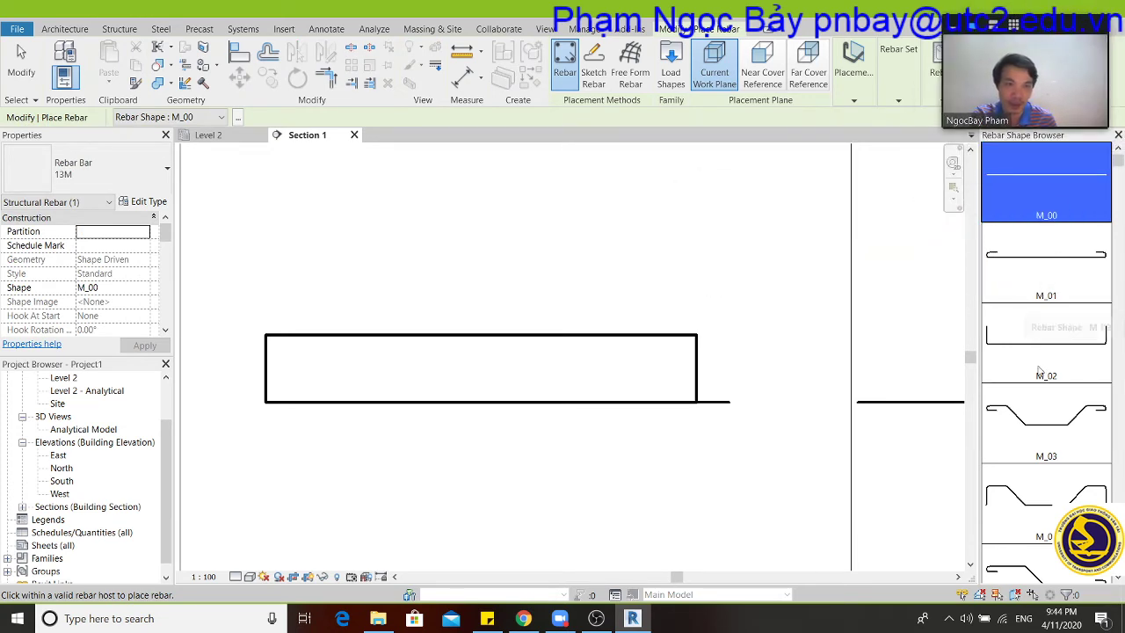
pyautogui.scroll(-5, 1037, 413)
pyautogui.scroll(-2, 1038, 424)
pyautogui.scroll(-3, 1038, 425)
pyautogui.scroll(-2, 1038, 425)
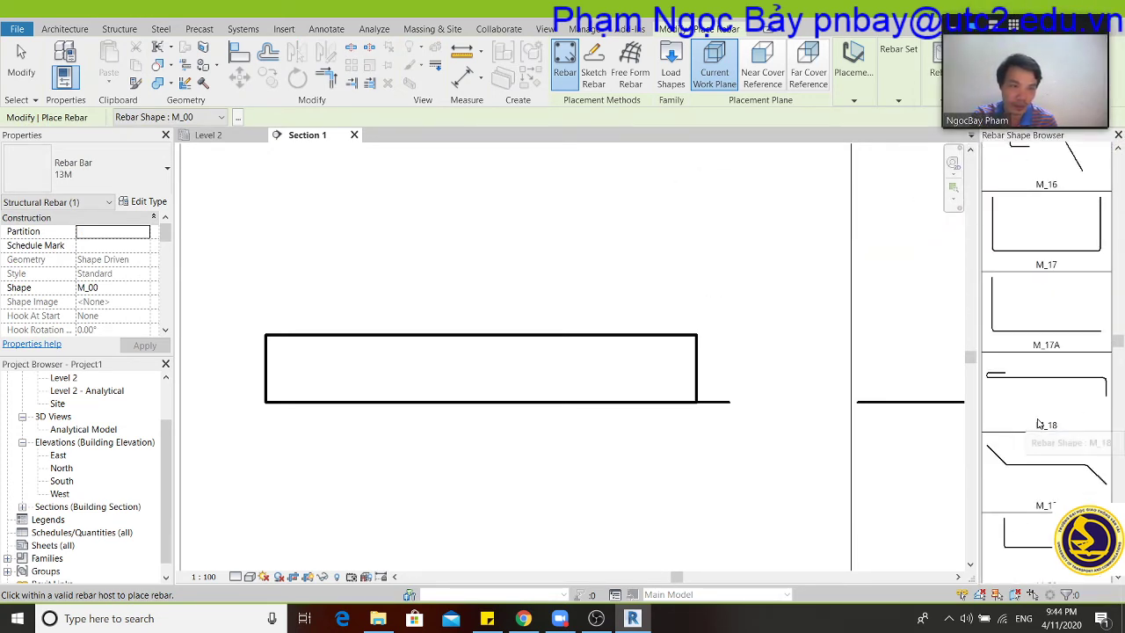
pyautogui.scroll(-3, 1037, 424)
pyautogui.scroll(-3, 1038, 425)
pyautogui.scroll(-3, 1038, 425)
pyautogui.scroll(-2, 1038, 424)
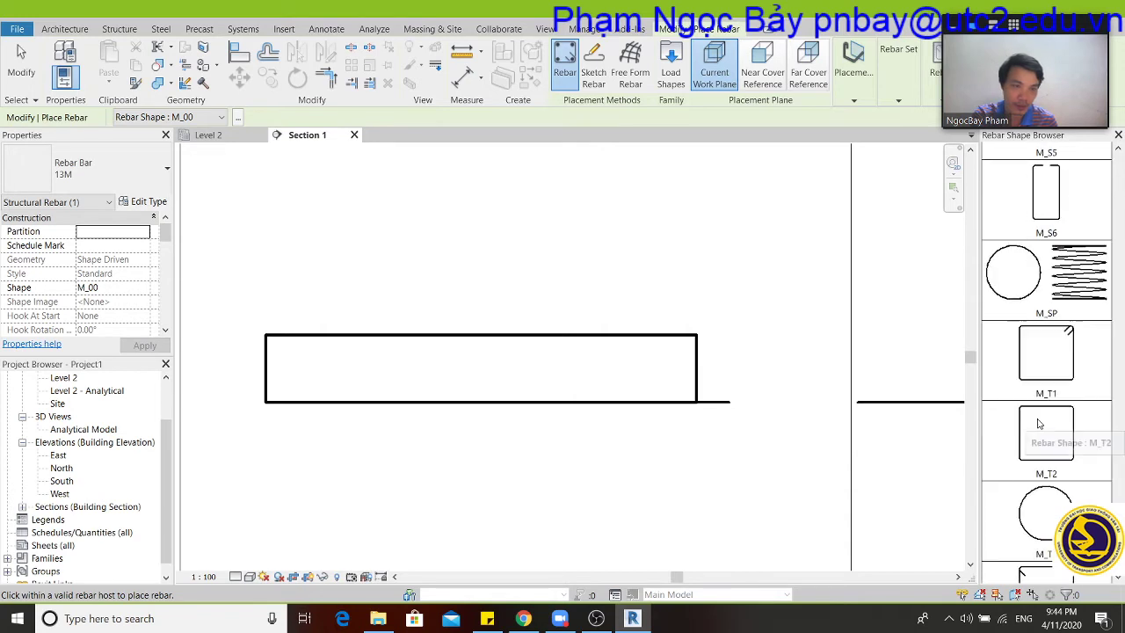
pyautogui.scroll(-2, 1038, 424)
pyautogui.scroll(-2, 1038, 424)
pyautogui.scroll(-2, 1038, 425)
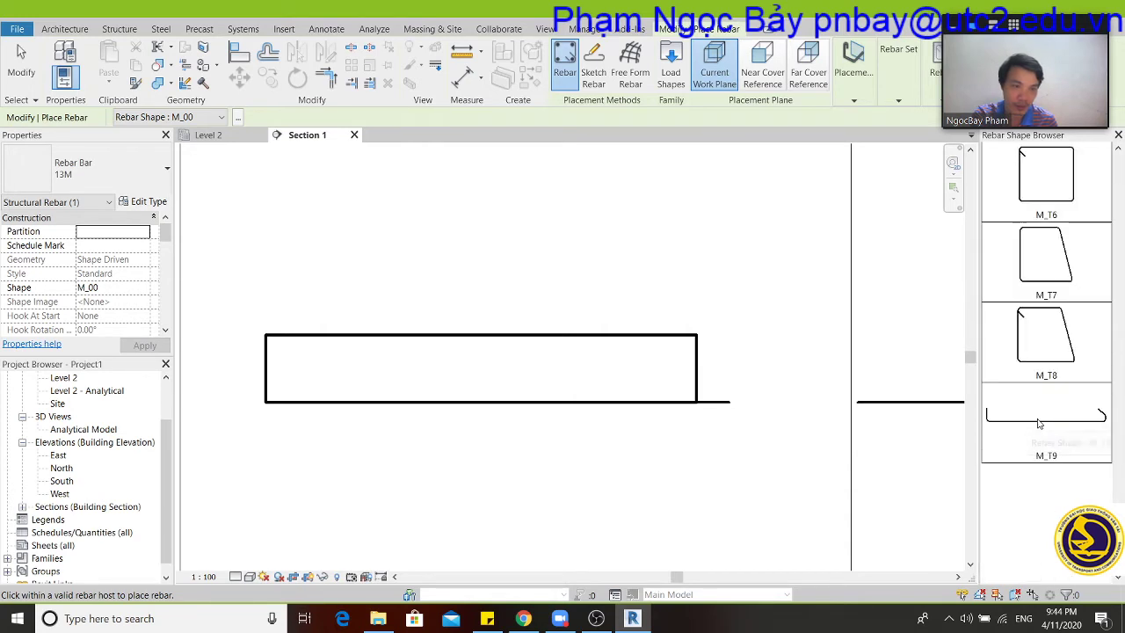
pyautogui.click(343, 351)
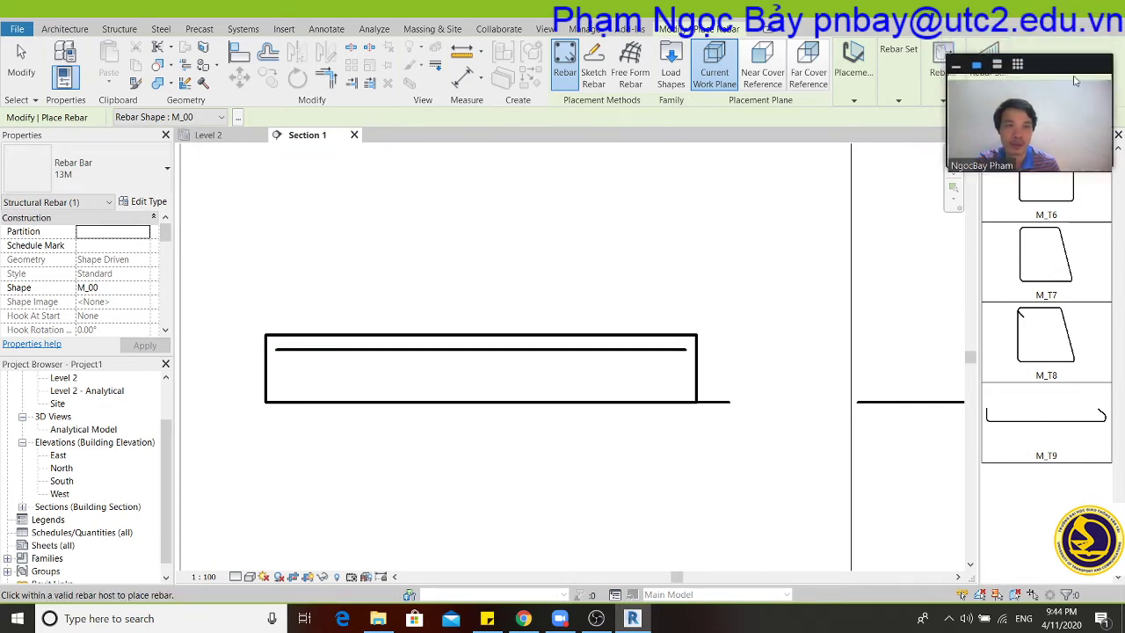
# Set the rebar set layout to Maximum Spacing at 100 mm.
pyautogui.click(899, 100)
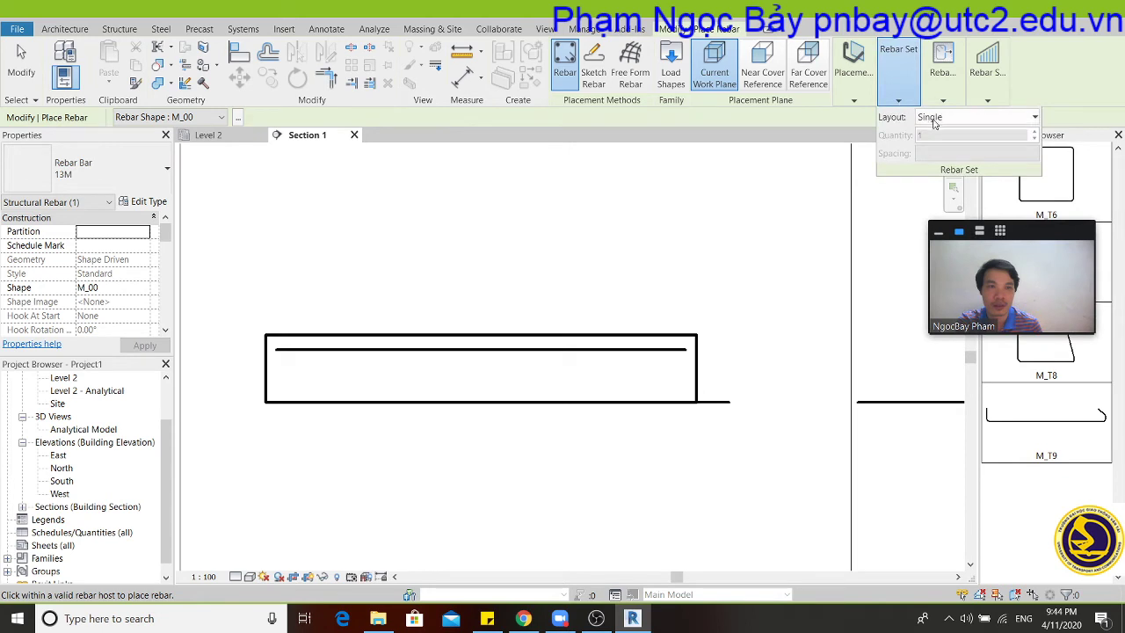
pyautogui.click(936, 120)
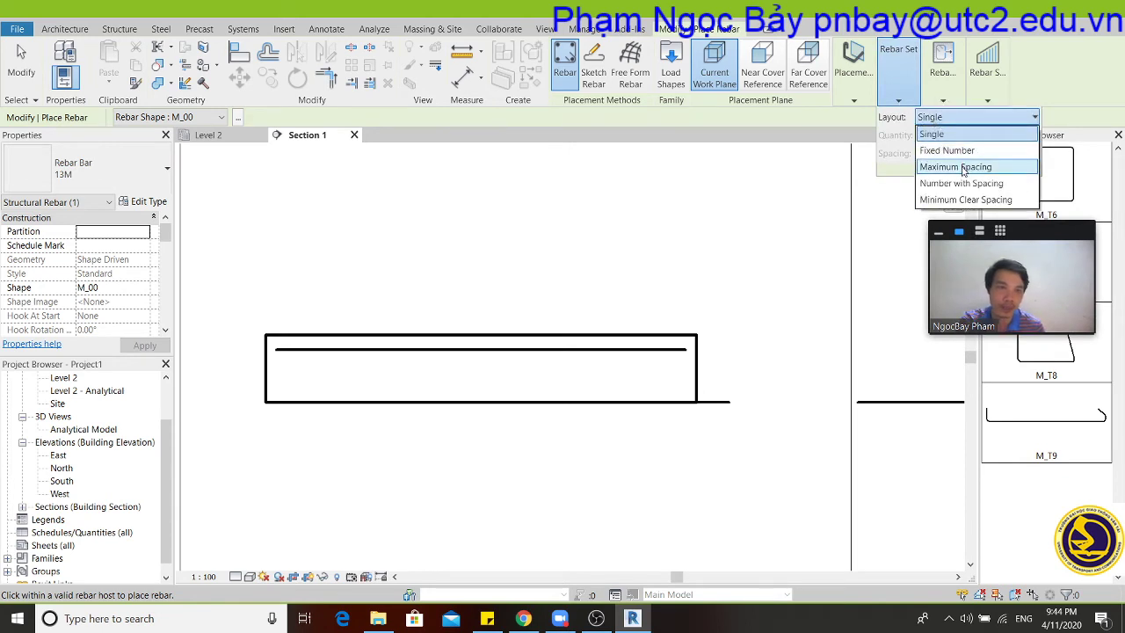
pyautogui.click(962, 167)
pyautogui.moveTo(959, 153); pyautogui.dragTo(914, 155)
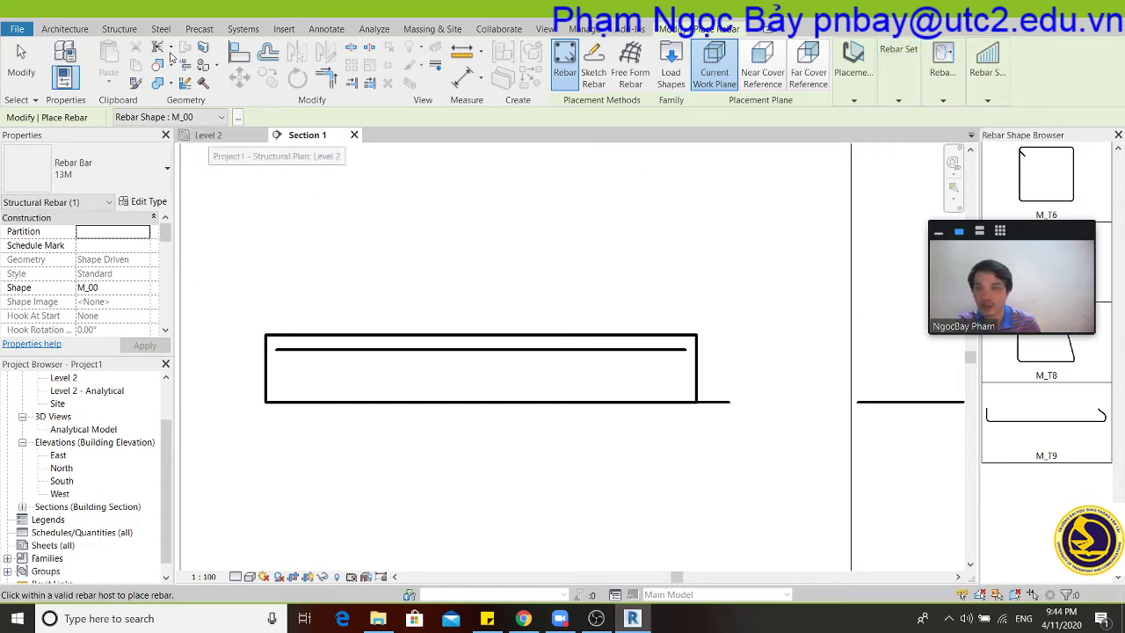
pyautogui.click(546, 30)
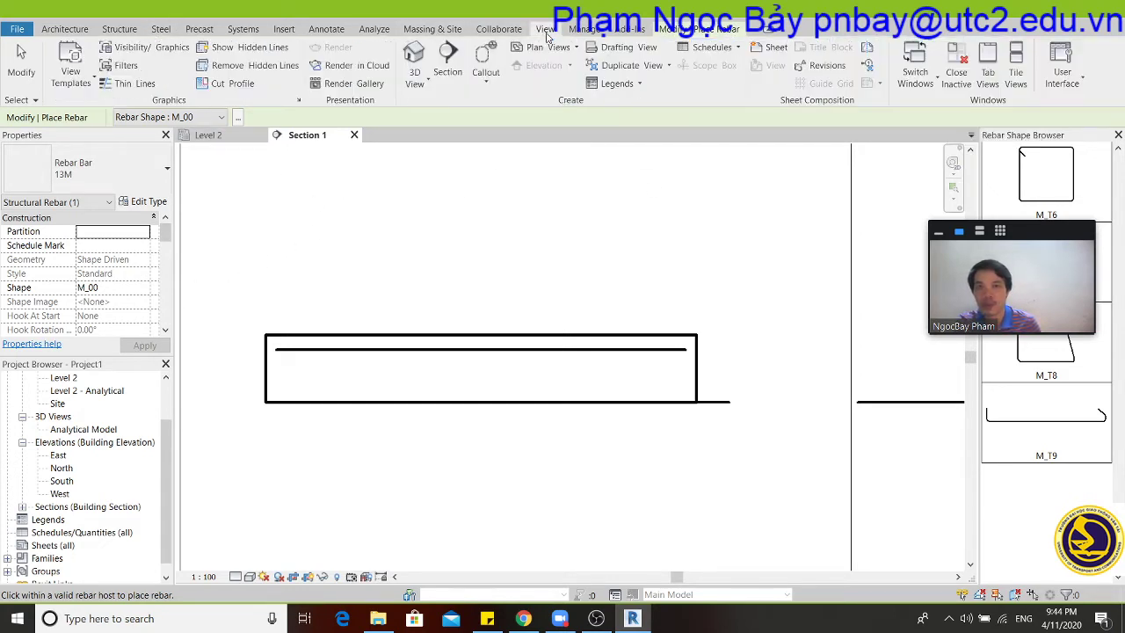
# Open the default 3D view and cancel the free form rebar command.
pyautogui.click(413, 75)
pyautogui.click(475, 103)
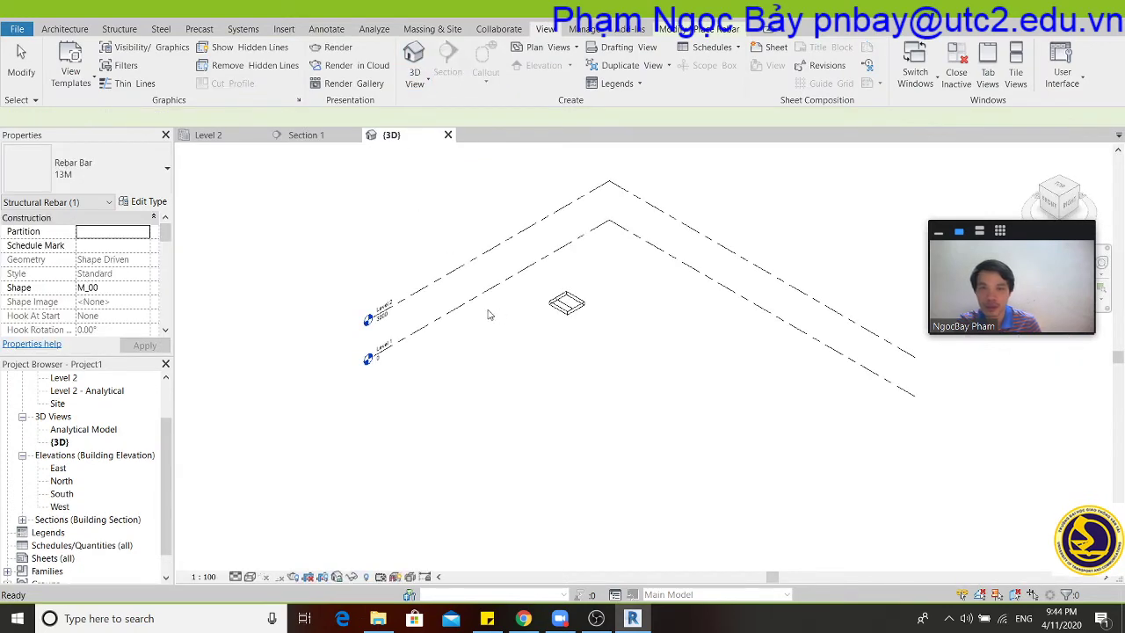
pyautogui.scroll(2, 597, 297)
pyautogui.scroll(1, 593, 264)
pyautogui.rightClick(606, 229)
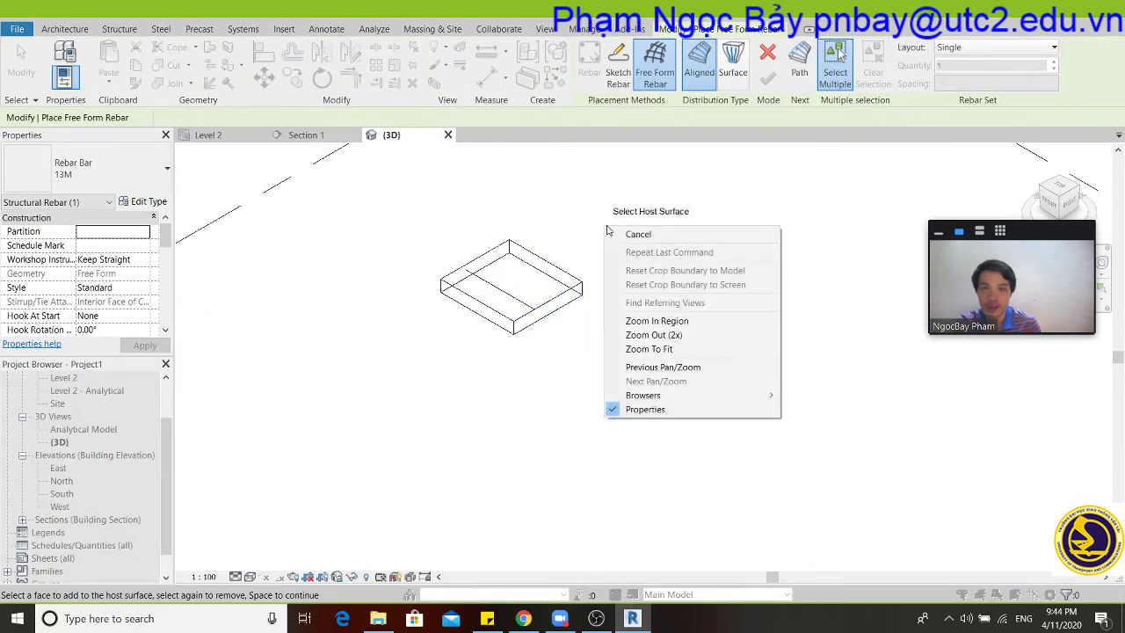
pyautogui.click(639, 234)
pyautogui.rightClick(619, 207)
pyautogui.click(646, 215)
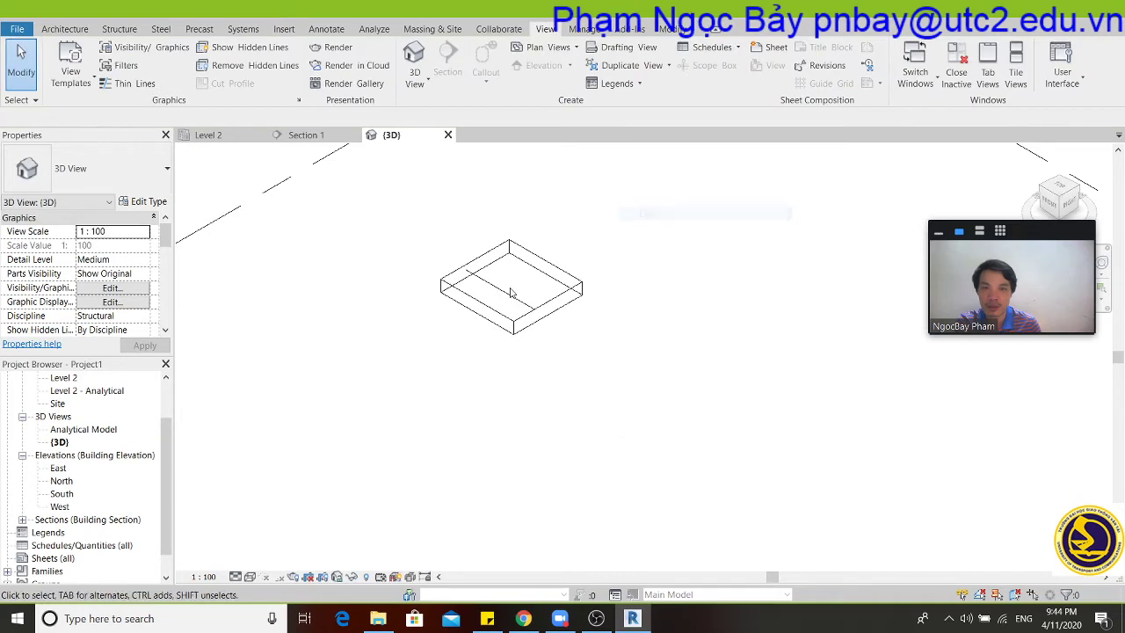
# Lay out the bar at 100 mm maximum spacing, switch to thin lines, and select the 16-bar set.
pyautogui.click(501, 291)
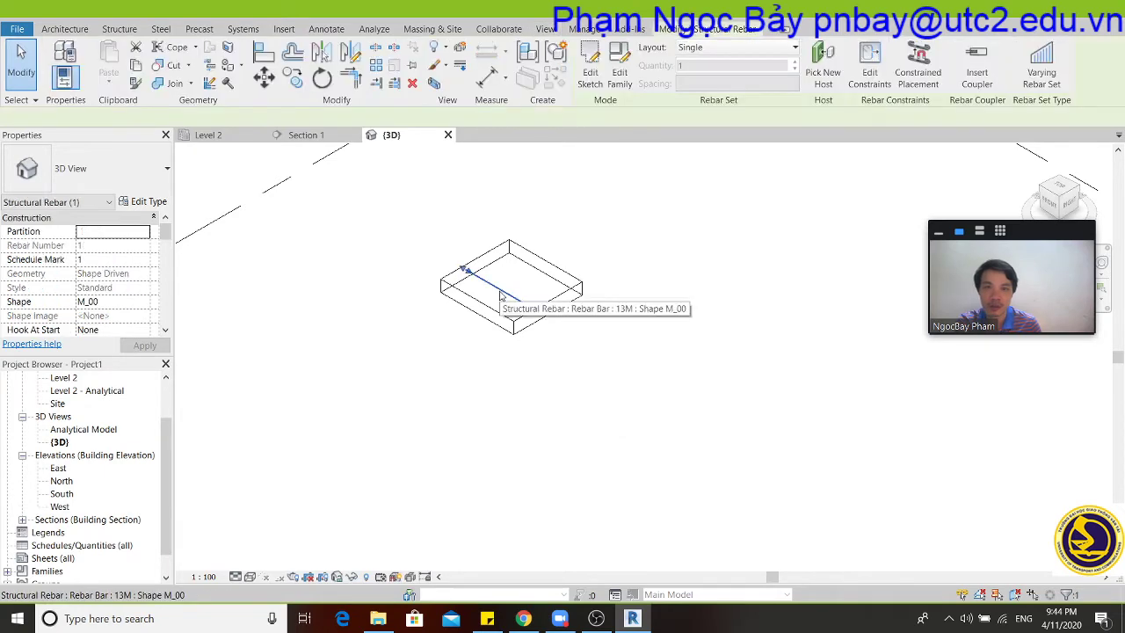
pyautogui.click(794, 47)
pyautogui.click(751, 101)
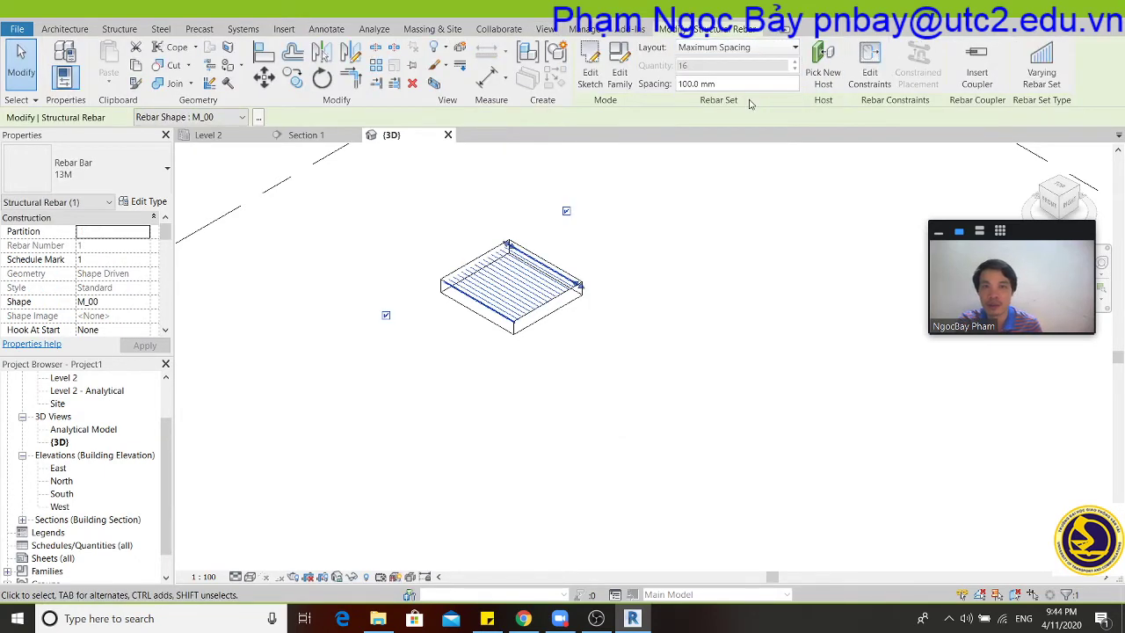
pyautogui.click(663, 301)
pyautogui.scroll(5, 650, 325)
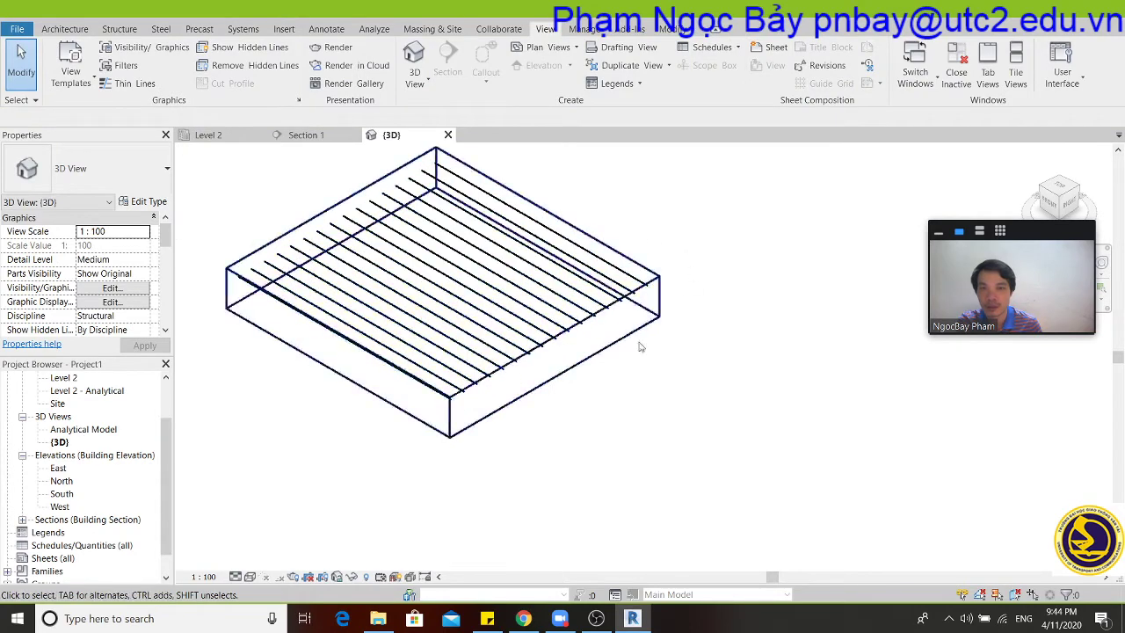
pyautogui.scroll(4, 475, 395)
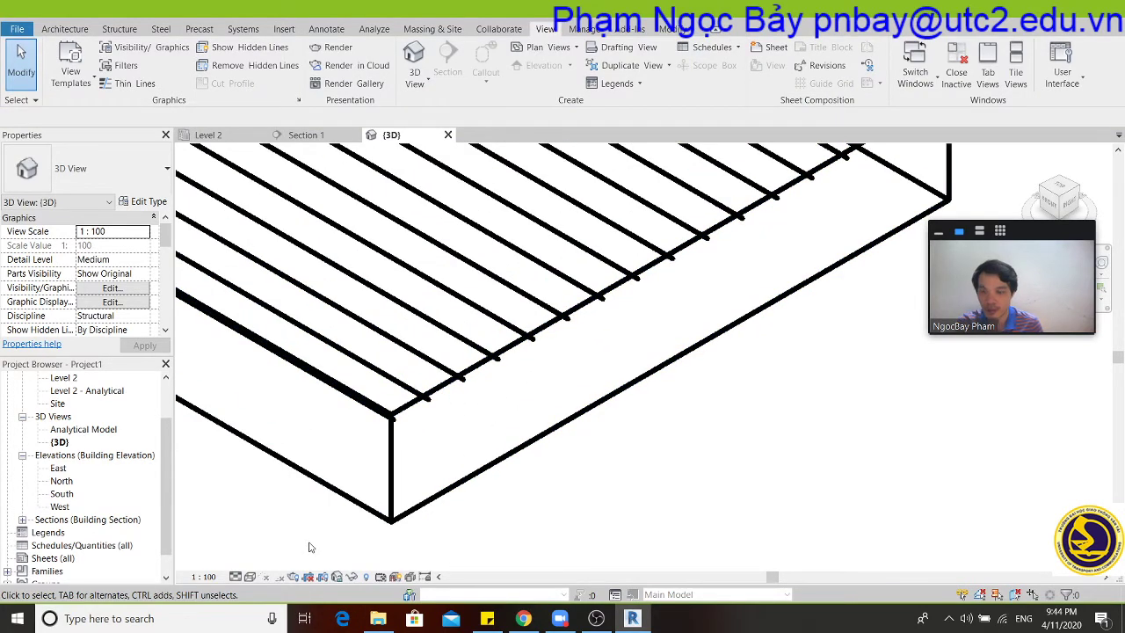
pyautogui.press('t')
pyautogui.press('l')
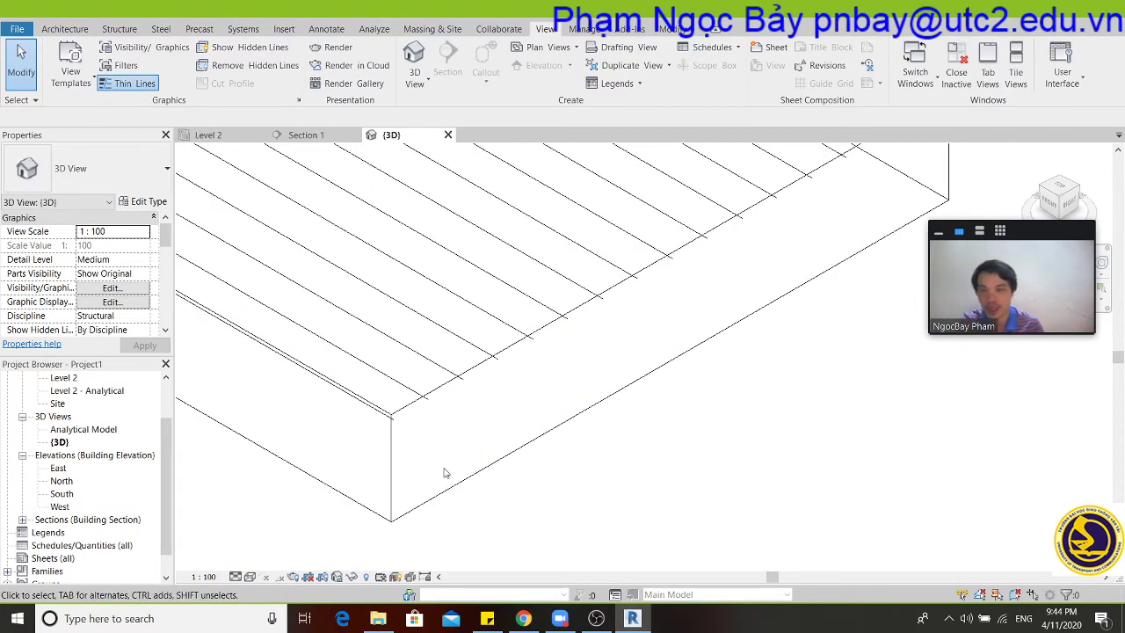
pyautogui.scroll(-2, 584, 360)
pyautogui.scroll(-2, 583, 360)
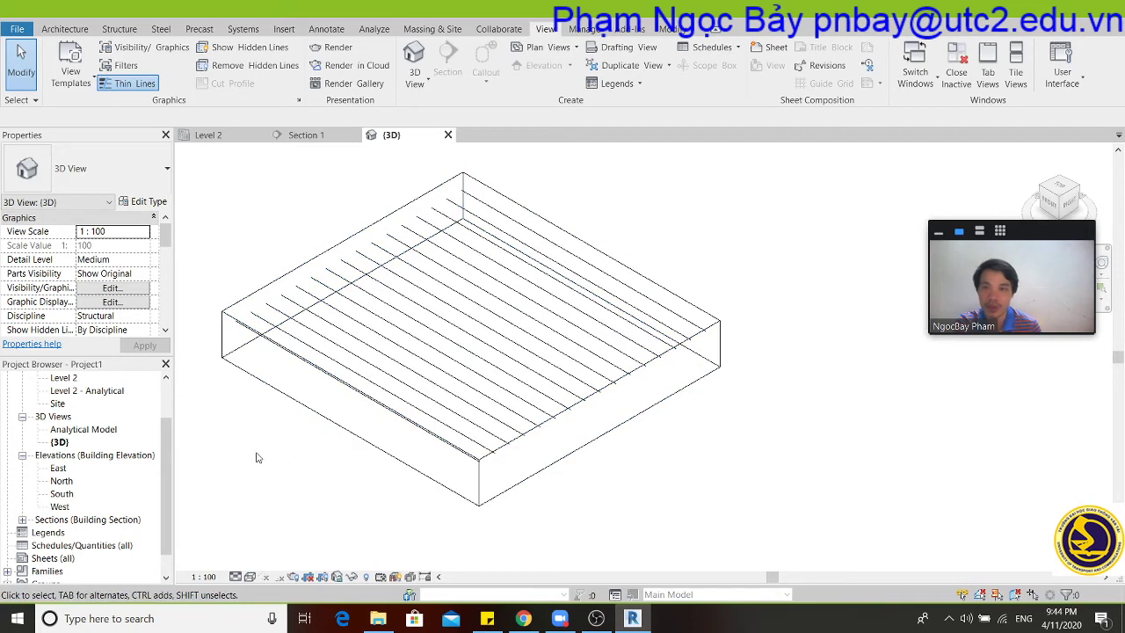
pyautogui.click(351, 339)
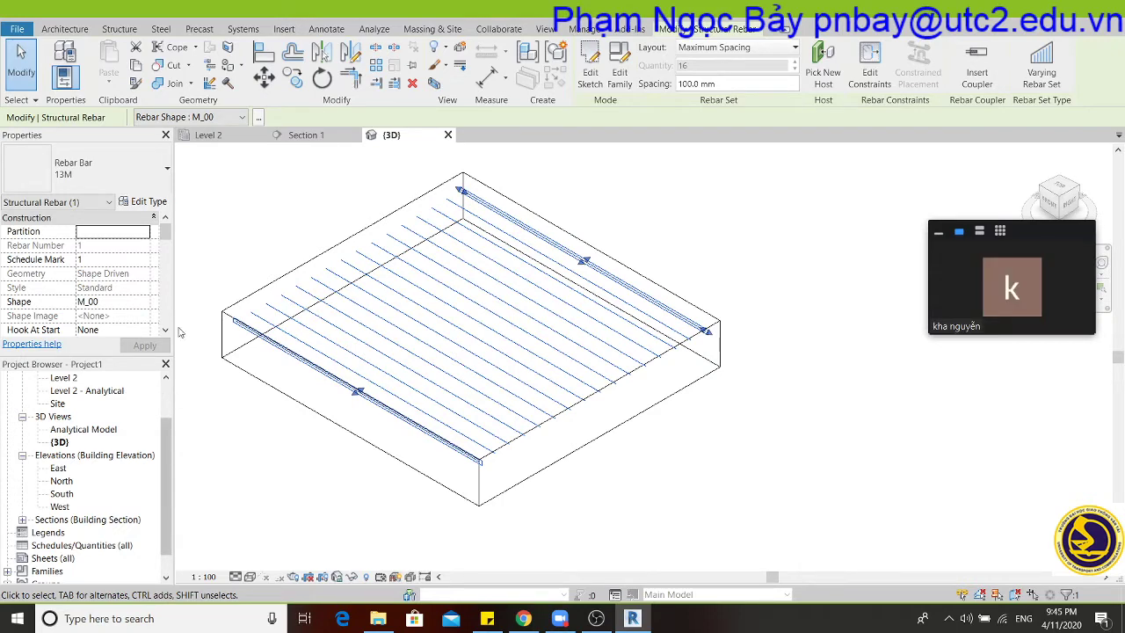
# Widen the Properties palette and turn on Override Hook Lengths for the rebar set.
pyautogui.scroll(-3, 176, 330)
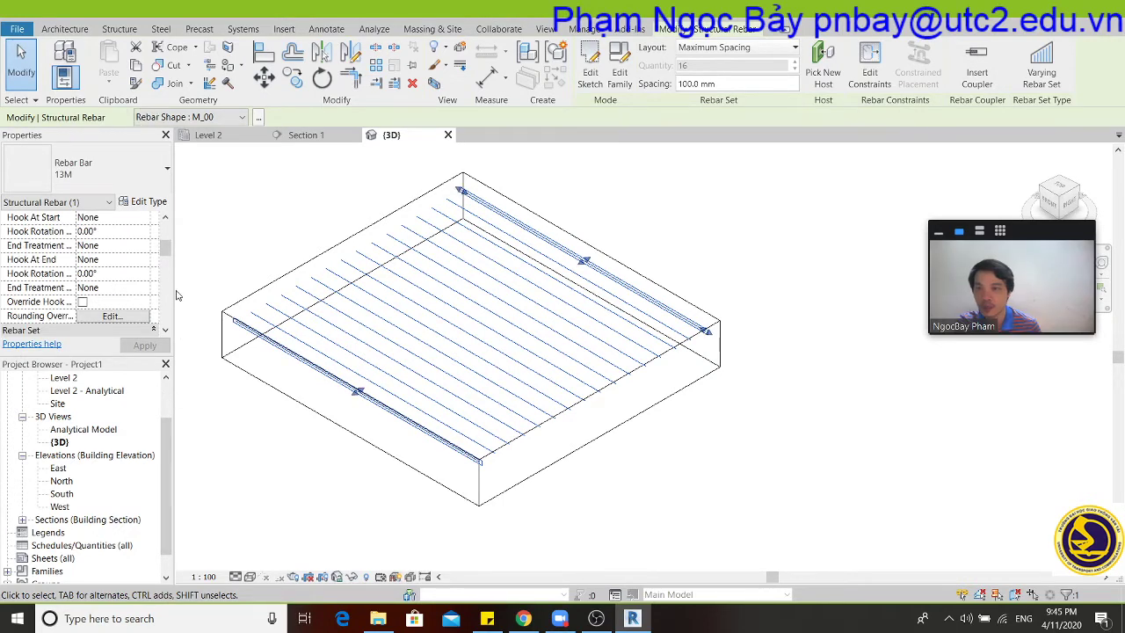
pyautogui.moveTo(175, 290); pyautogui.dragTo(293, 297)
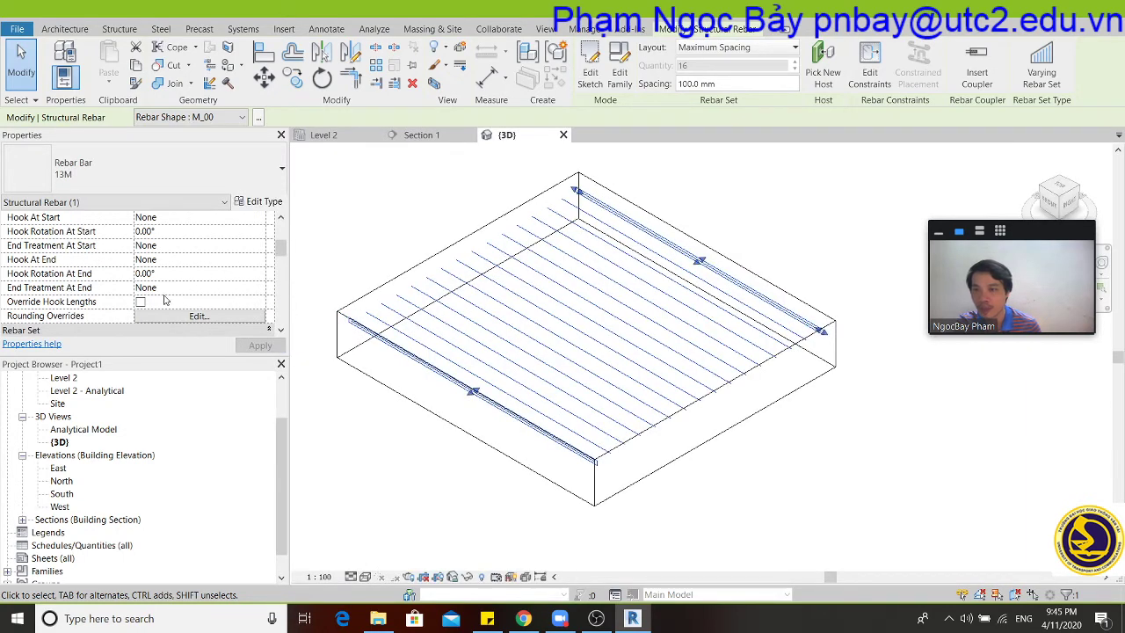
pyautogui.click(141, 302)
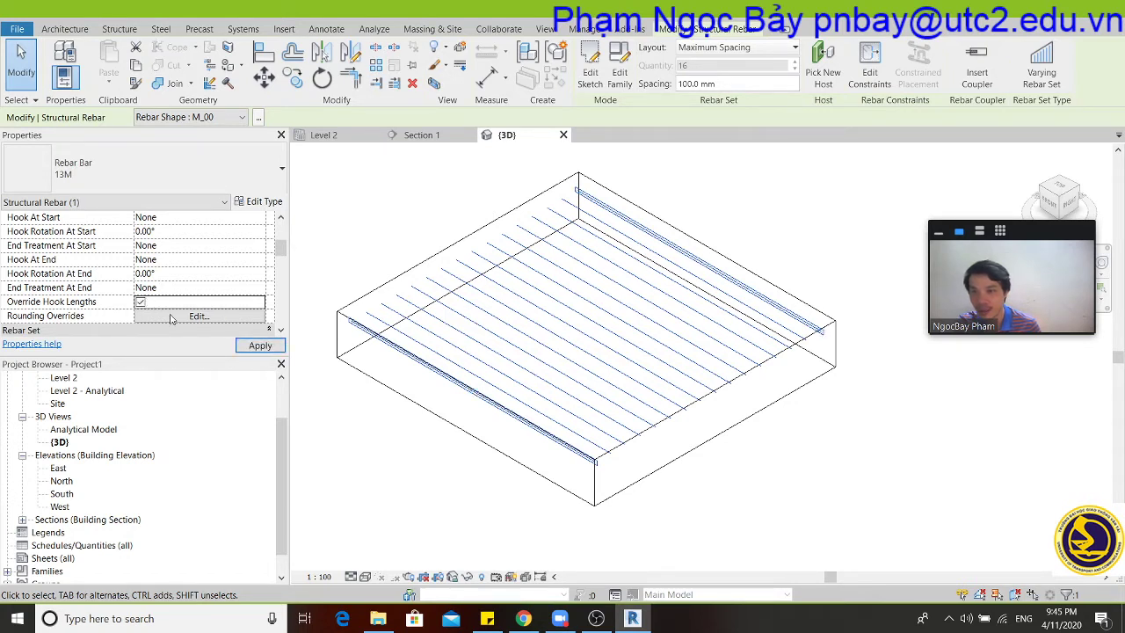
# Set the rebar set's End Treatment At Start to Threaded.
pyautogui.scroll(-2, 268, 273)
pyautogui.scroll(-2, 251, 276)
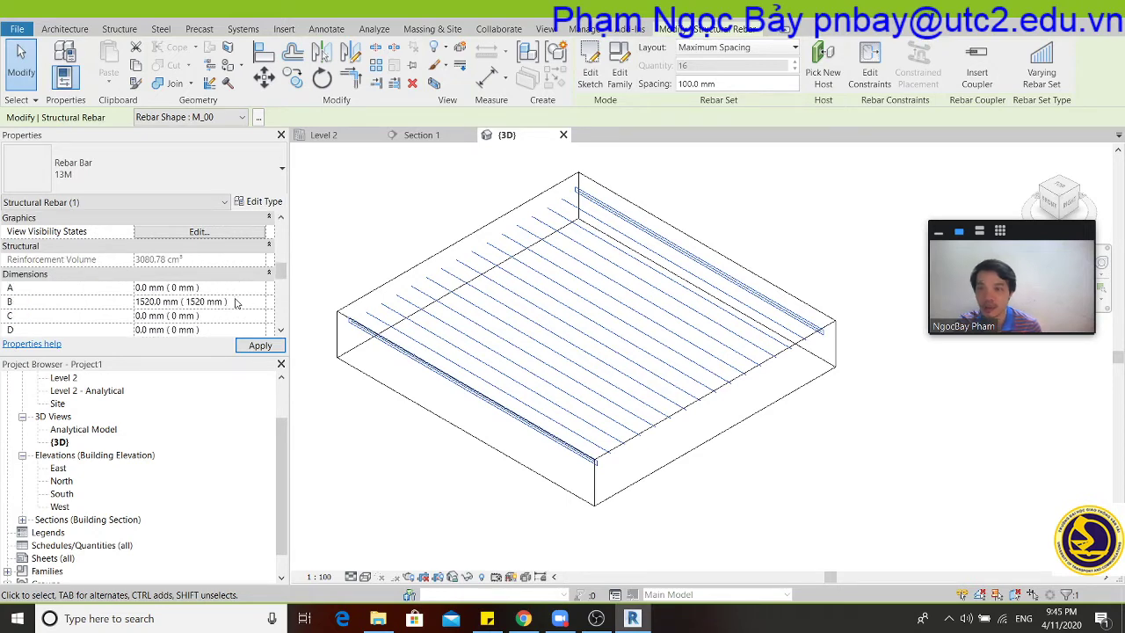
pyautogui.scroll(3, 220, 314)
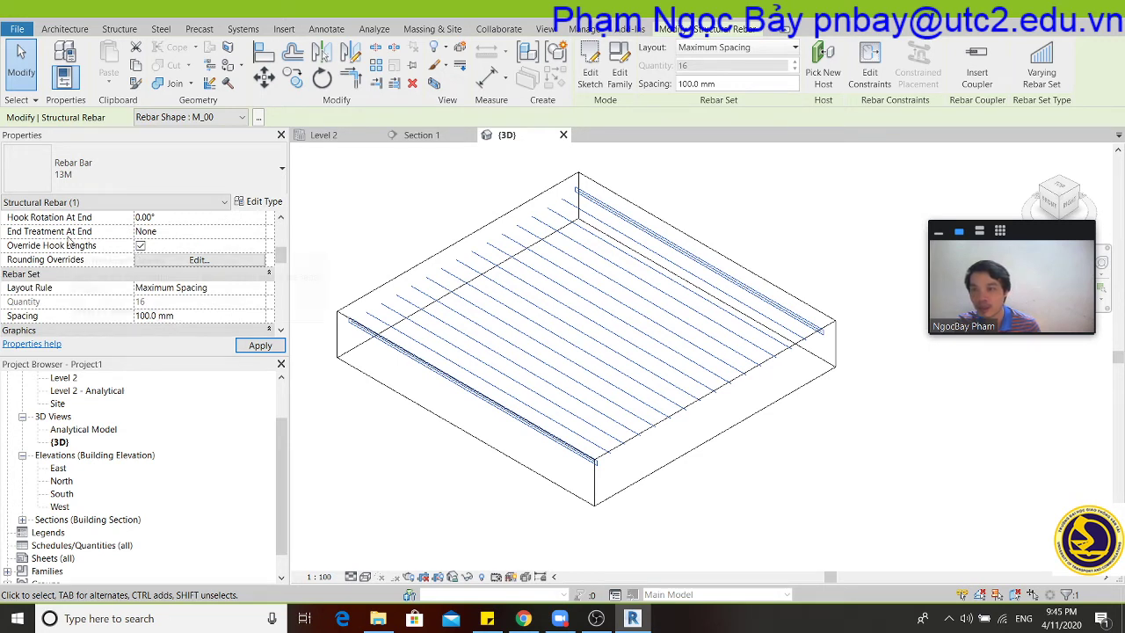
pyautogui.scroll(1, 68, 246)
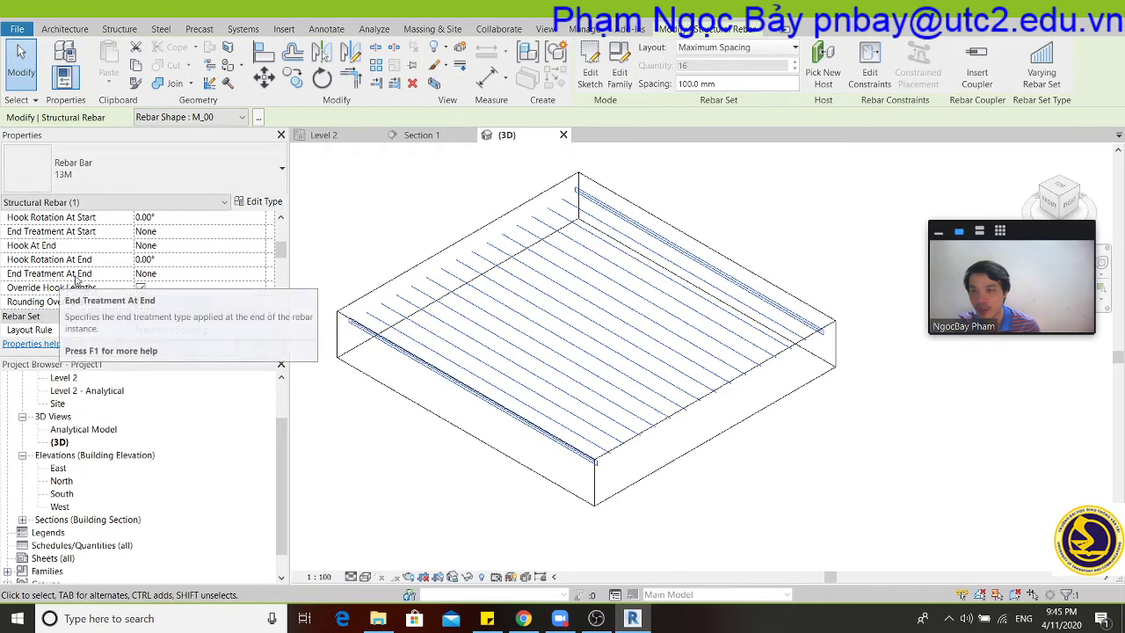
pyautogui.click(182, 275)
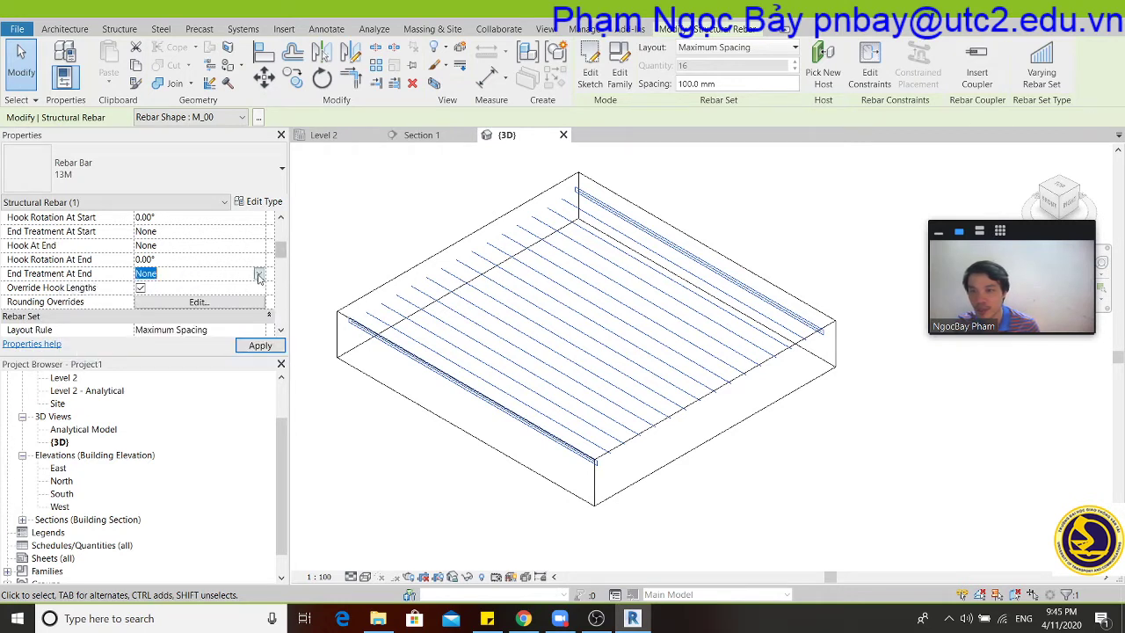
pyautogui.click(259, 276)
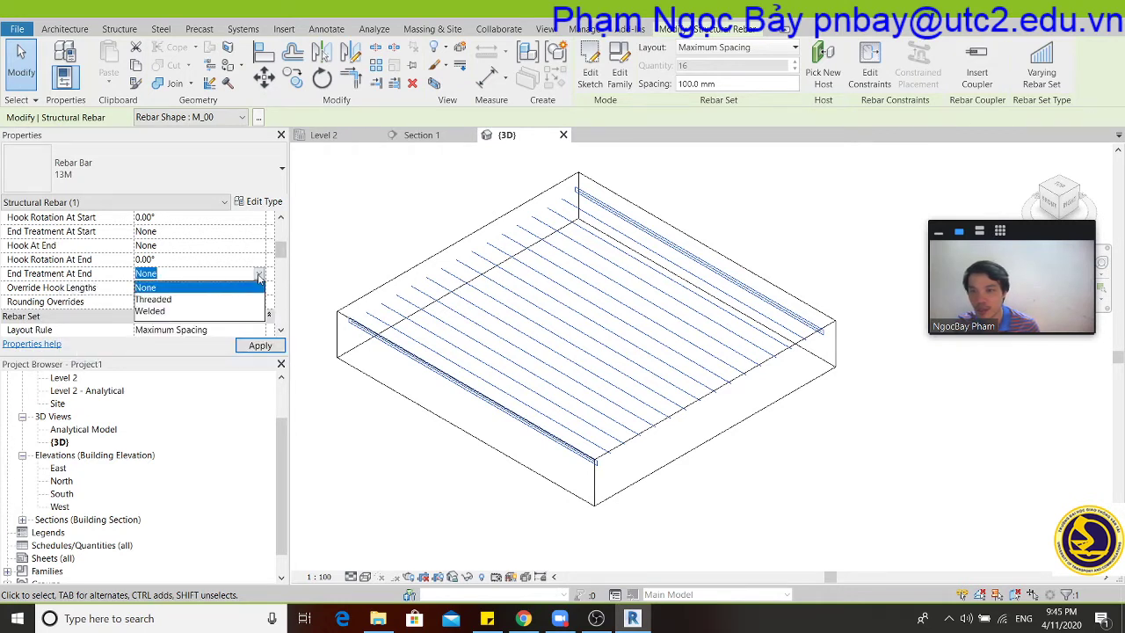
pyautogui.click(155, 299)
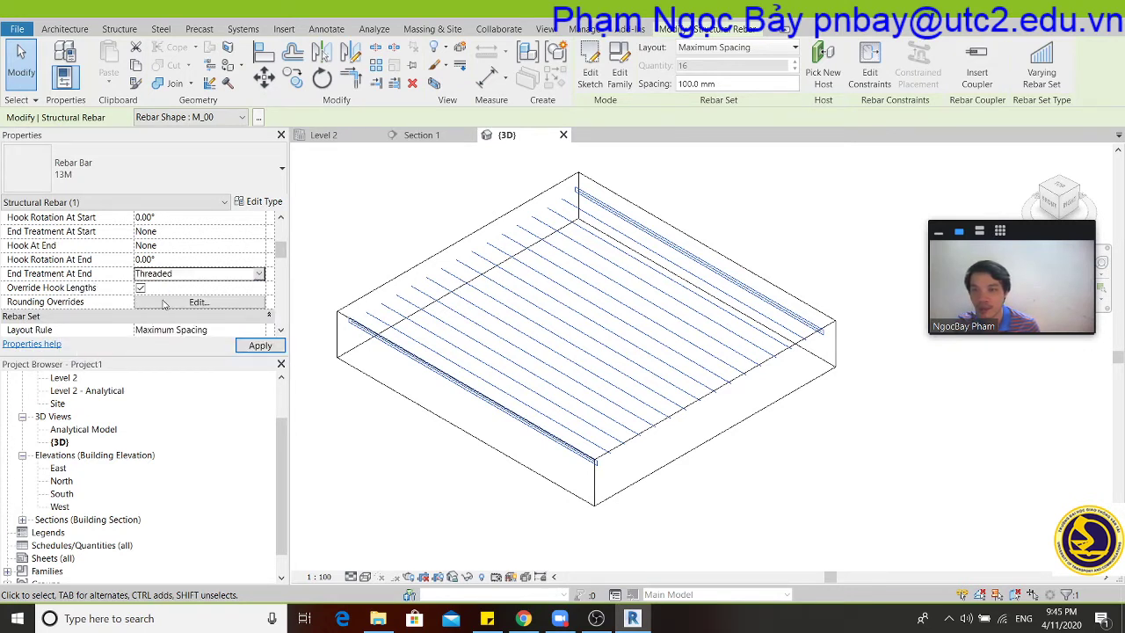
pyautogui.click(668, 515)
pyautogui.scroll(3, 610, 466)
pyautogui.scroll(3, 567, 466)
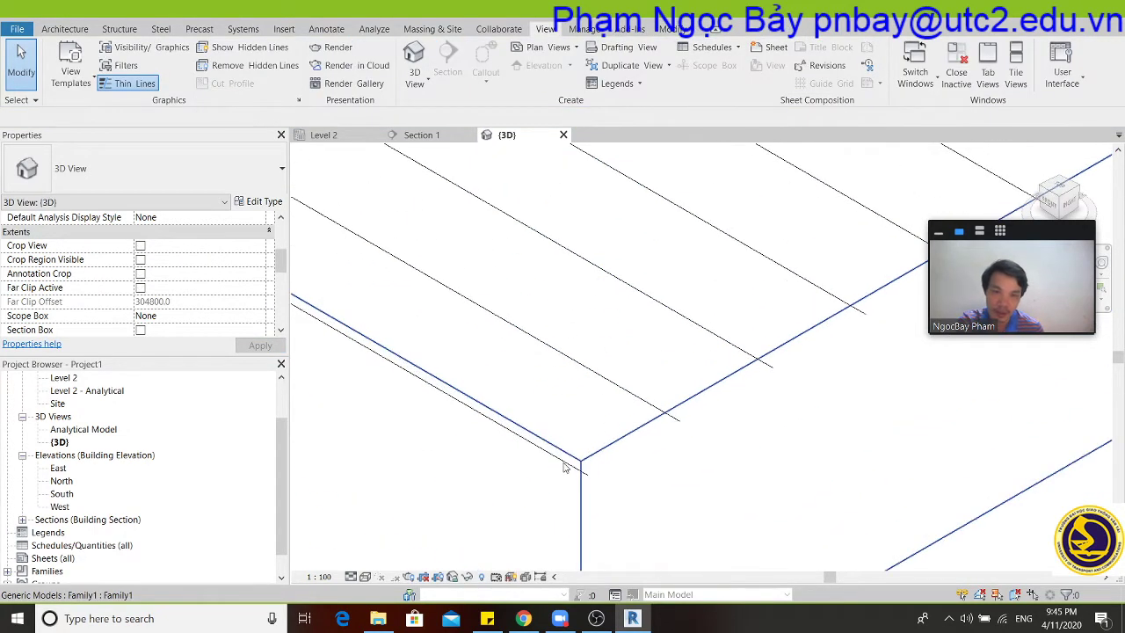
pyautogui.scroll(2, 575, 470)
pyautogui.scroll(1, 598, 482)
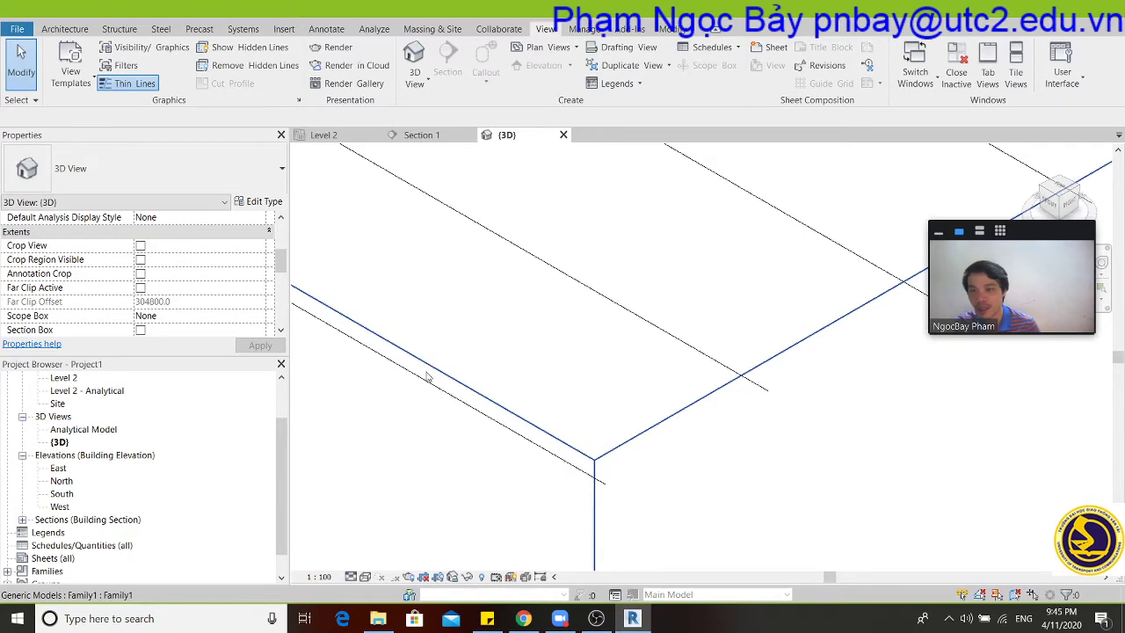
pyautogui.click(570, 286)
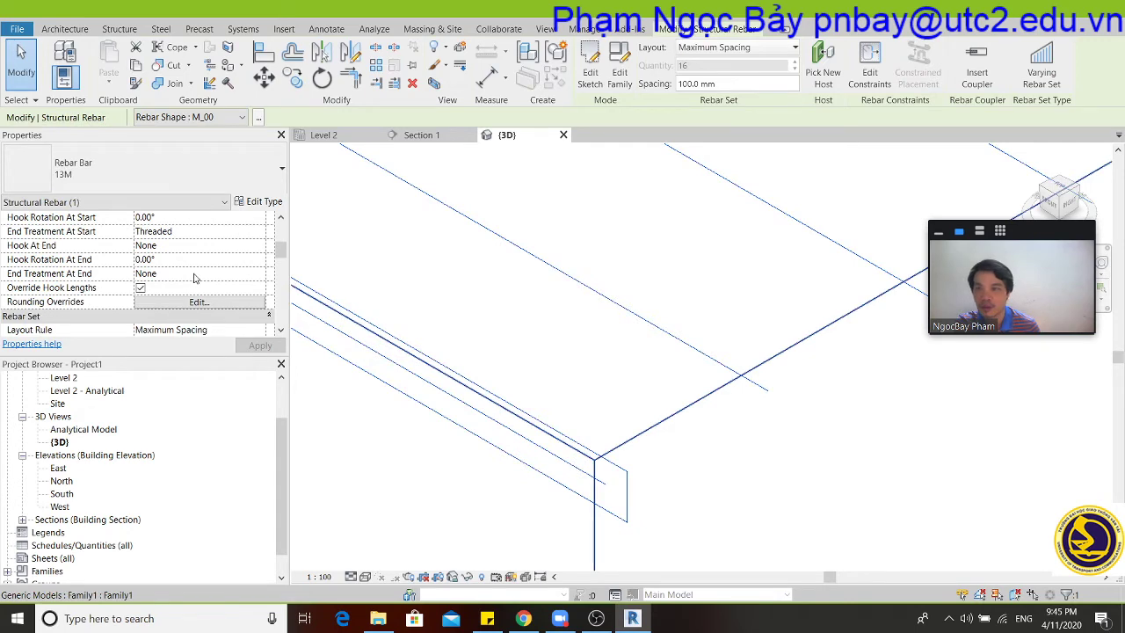
pyautogui.click(484, 276)
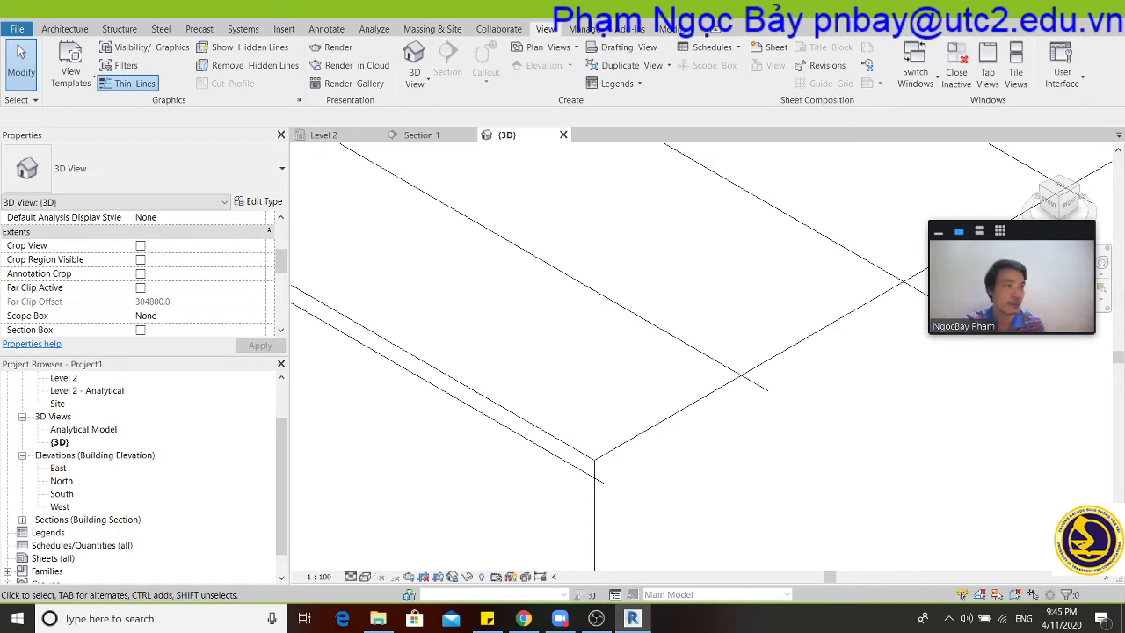
pyautogui.scroll(-3, 497, 372)
pyautogui.scroll(-2, 498, 371)
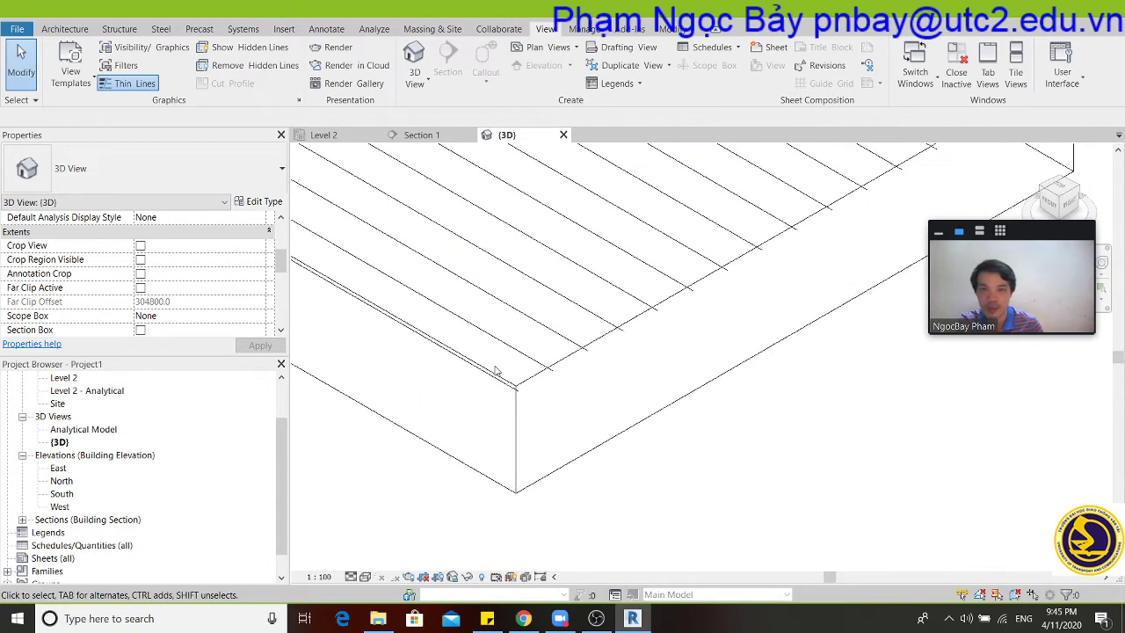
pyautogui.moveTo(606, 237); pyautogui.dragTo(571, 357, button='middle')
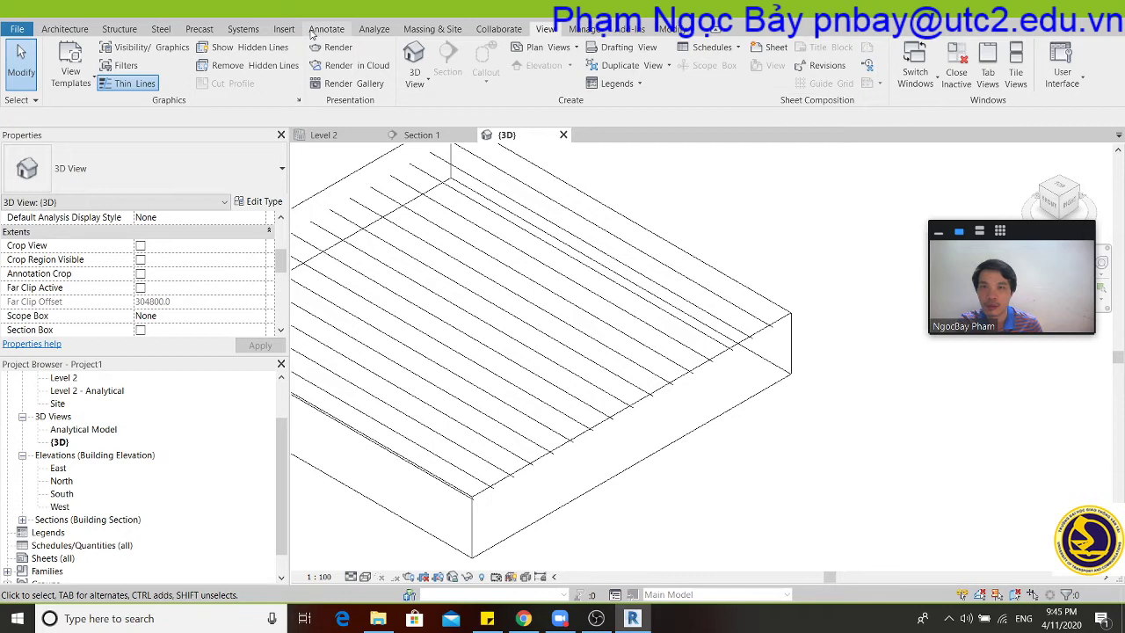
pyautogui.click(312, 33)
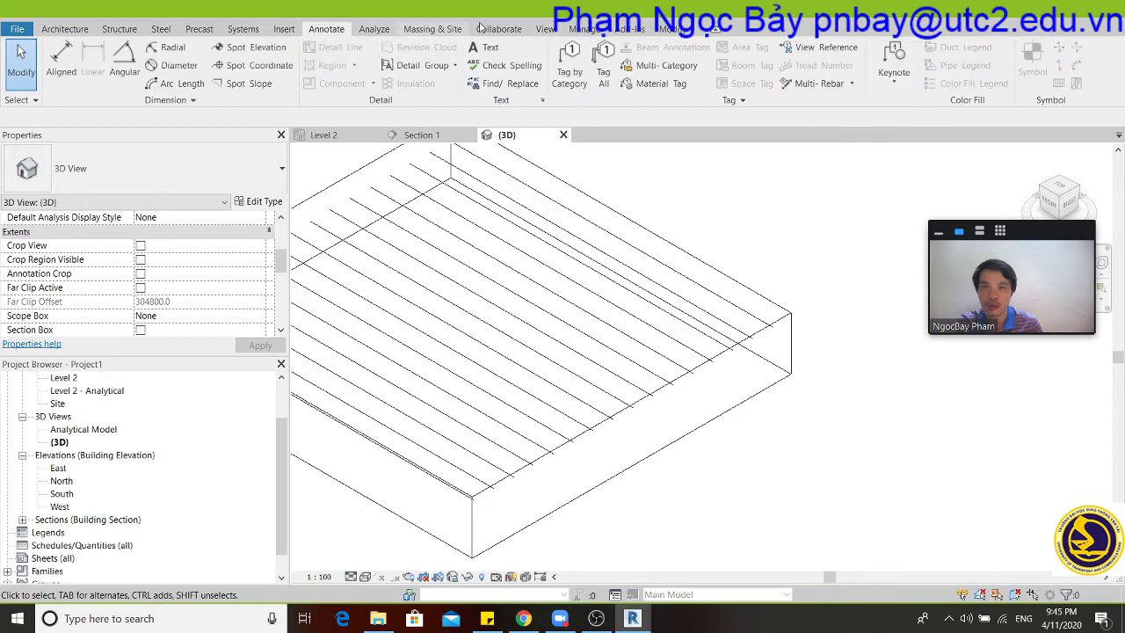
pyautogui.click(585, 29)
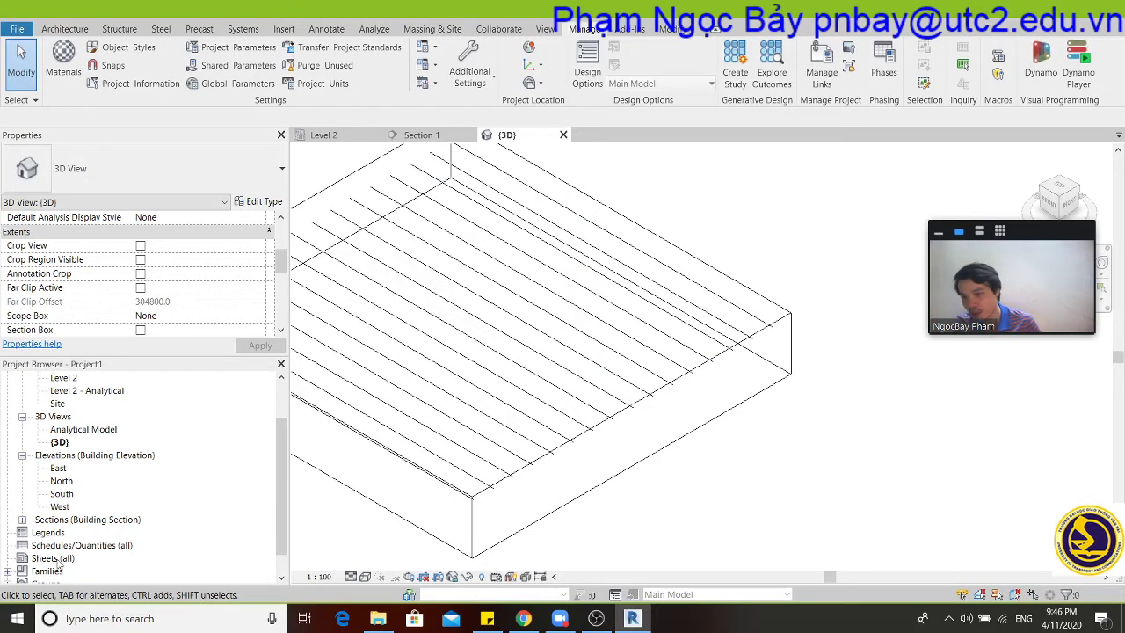
# Orbit the slab in 3D and select the rebar set to review its properties.
pyautogui.keyDown('shift'); pyautogui.moveTo(562, 340); pyautogui.dragTo(708, 314, button='middle'); pyautogui.keyUp('shift')
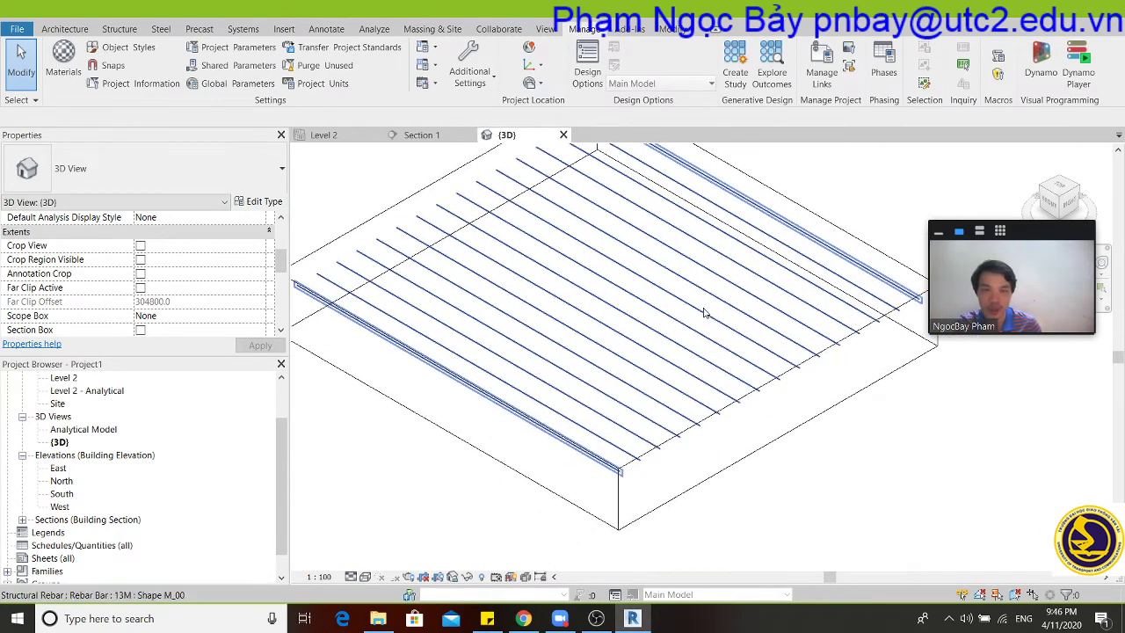
pyautogui.click(546, 29)
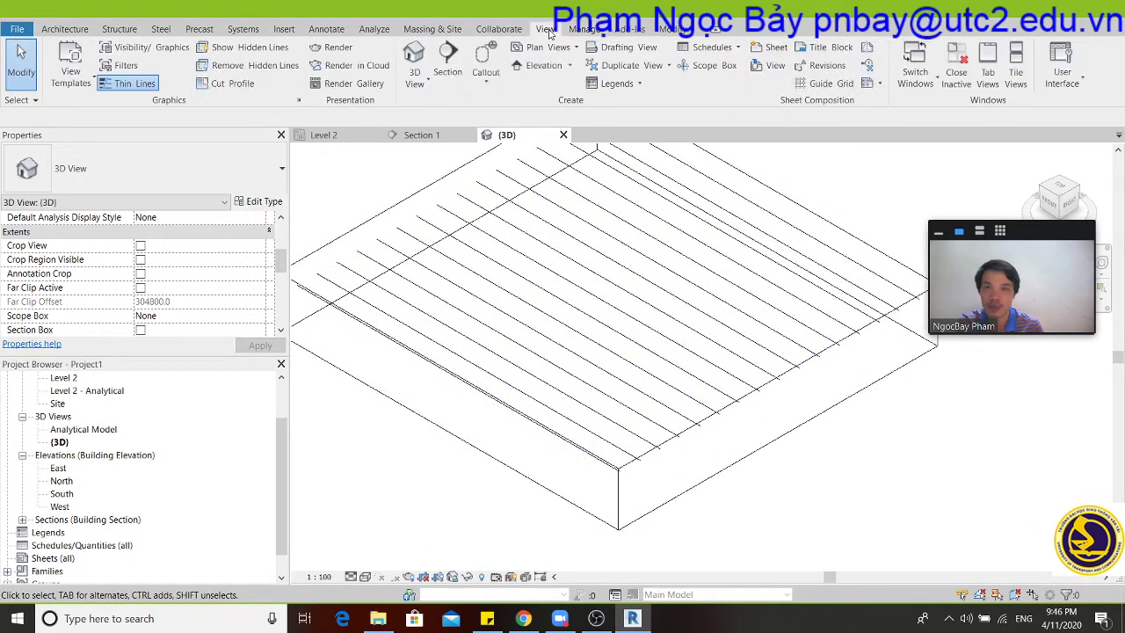
pyautogui.click(573, 219)
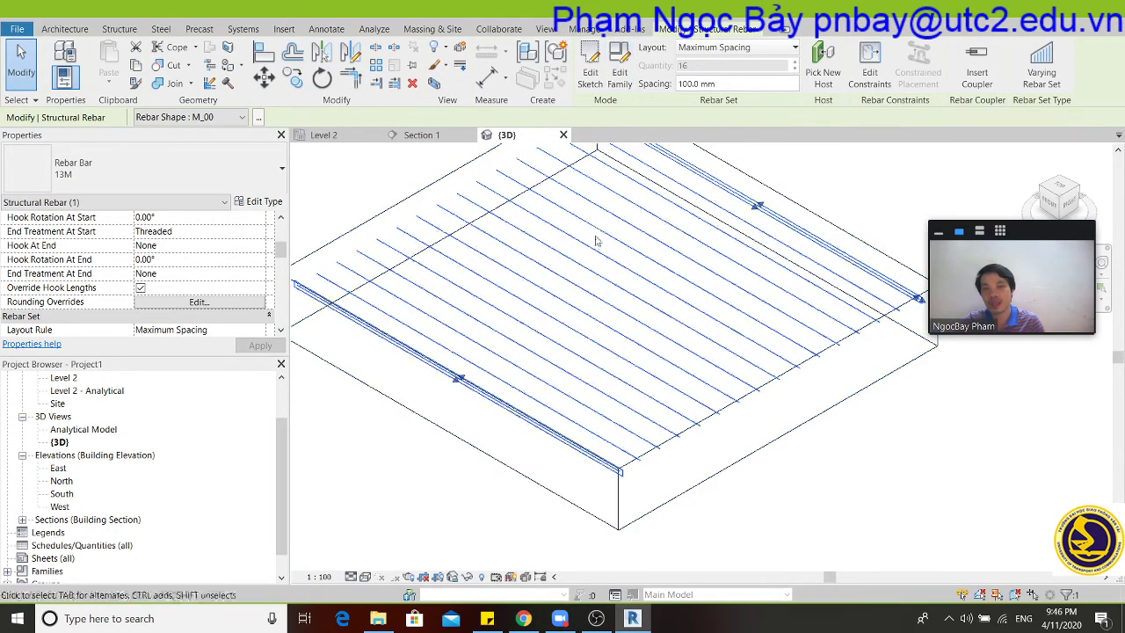
pyautogui.scroll(-2, 622, 357)
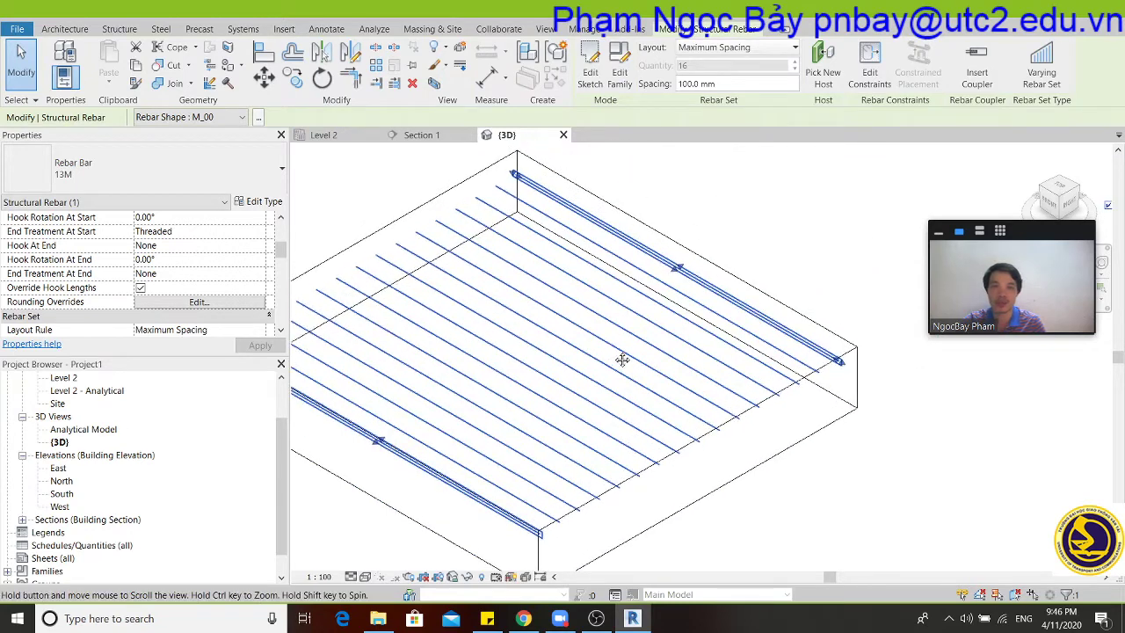
pyautogui.scroll(-2, 723, 432)
# Check the slab's generic model selection, clear it, and switch to the Section 1 view.
pyautogui.click(746, 428)
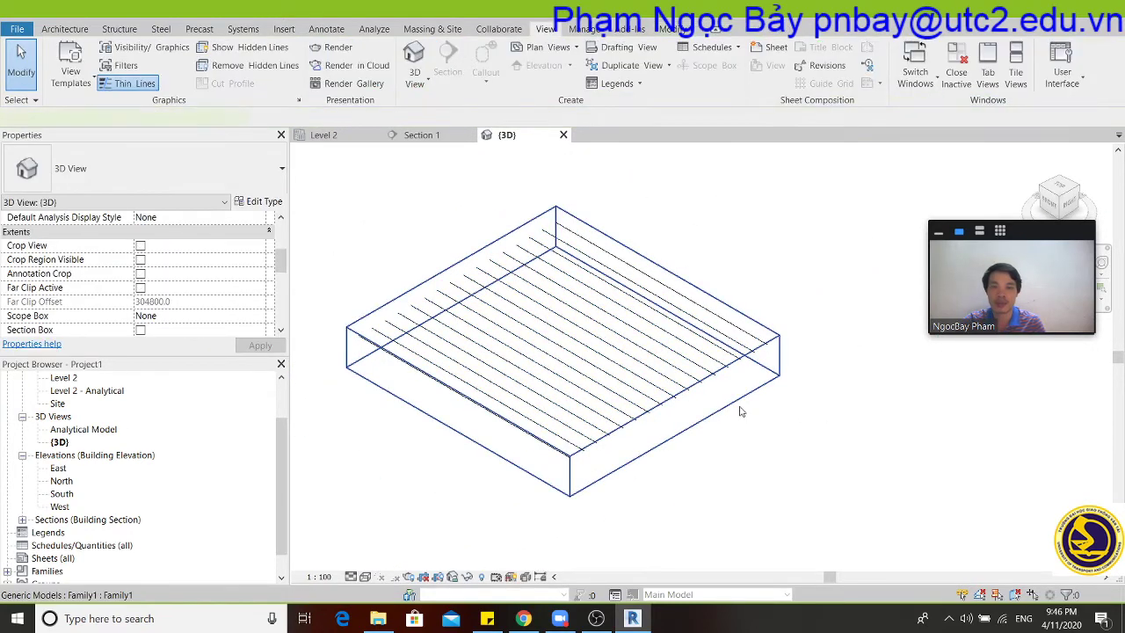
pyautogui.click(740, 412)
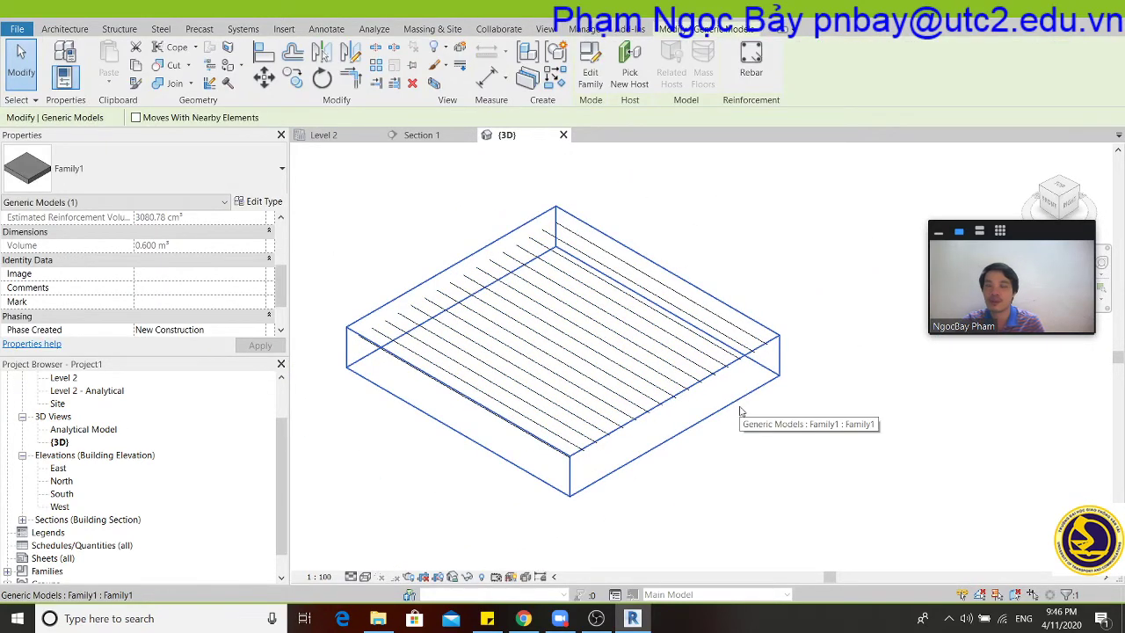
pyautogui.click(775, 456)
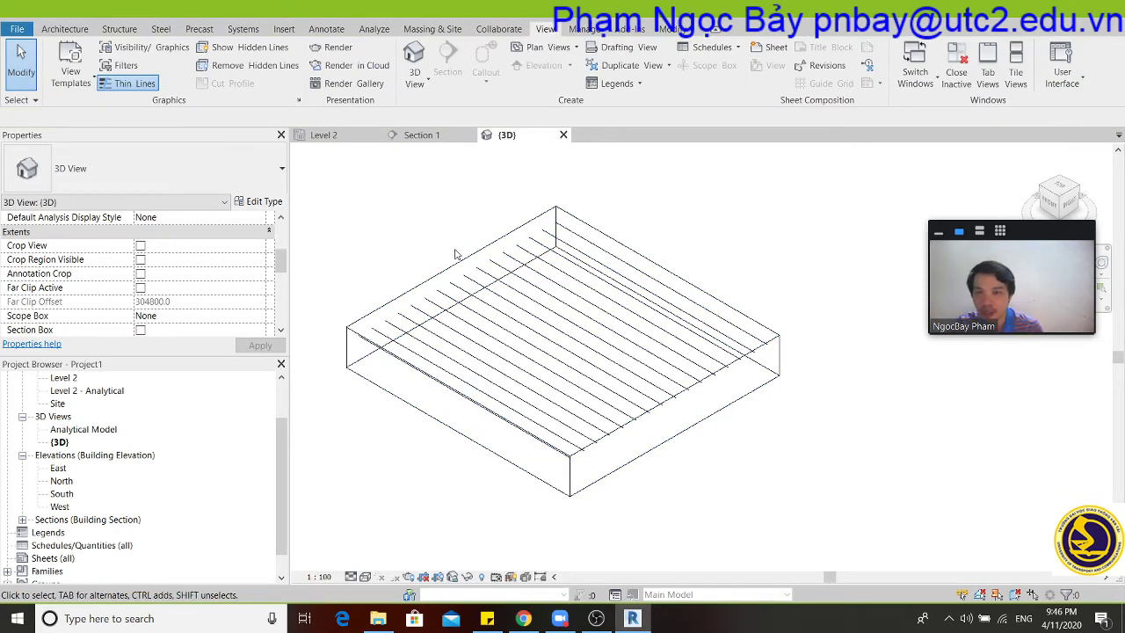
pyautogui.click(420, 136)
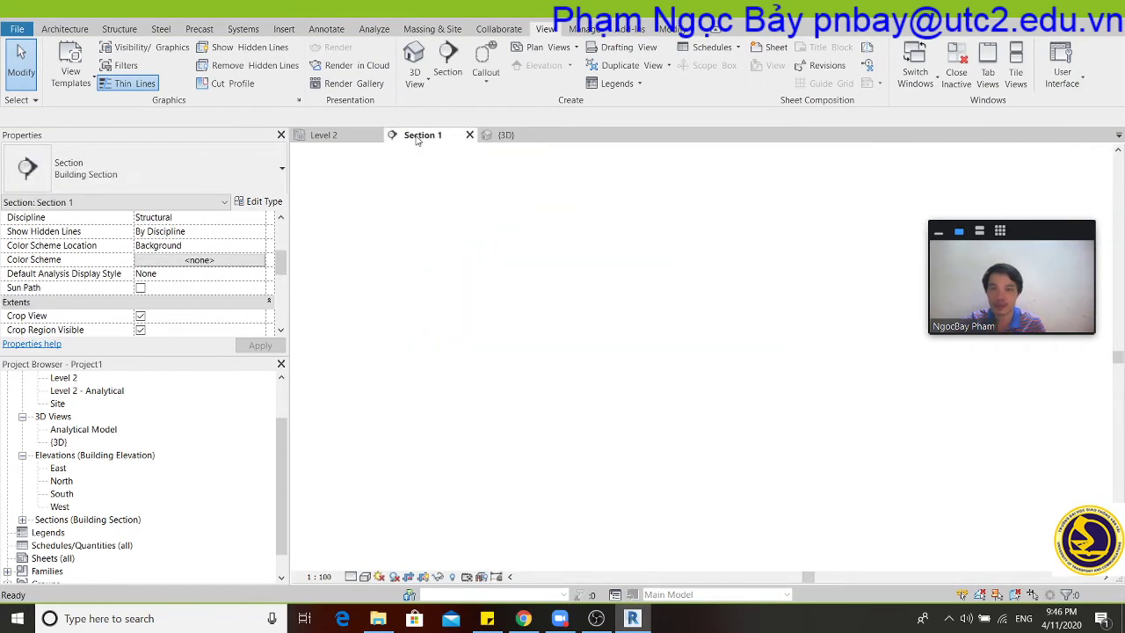
# Reselect the section's rebar and extend Properties to show Quantity 16 and 100.0 mm spacing.
pyautogui.click(652, 351)
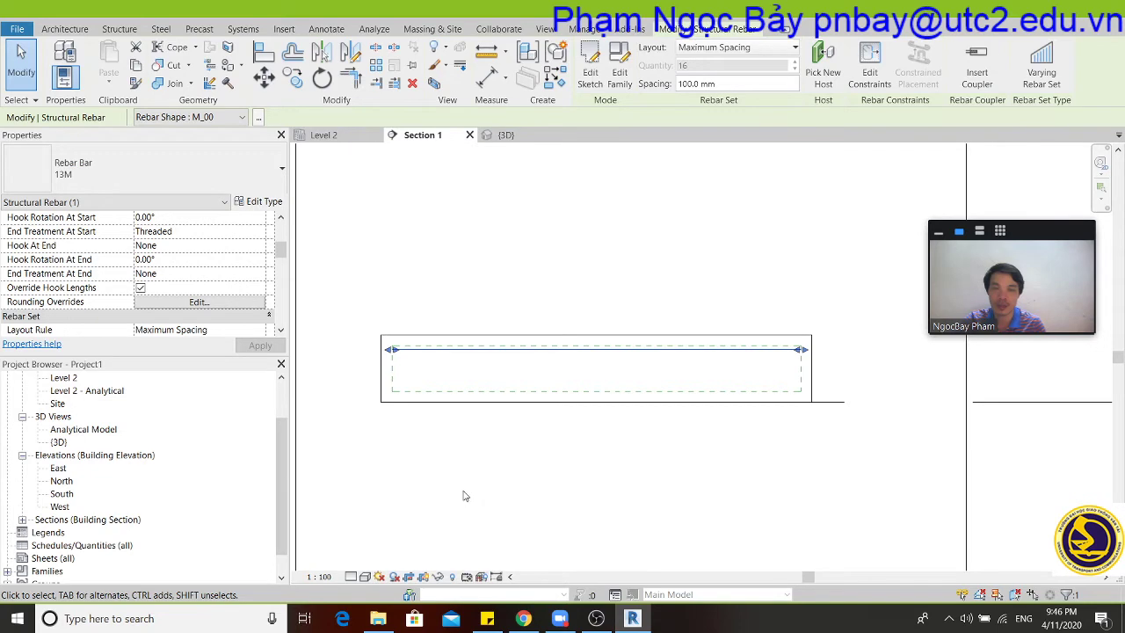
pyautogui.click(585, 493)
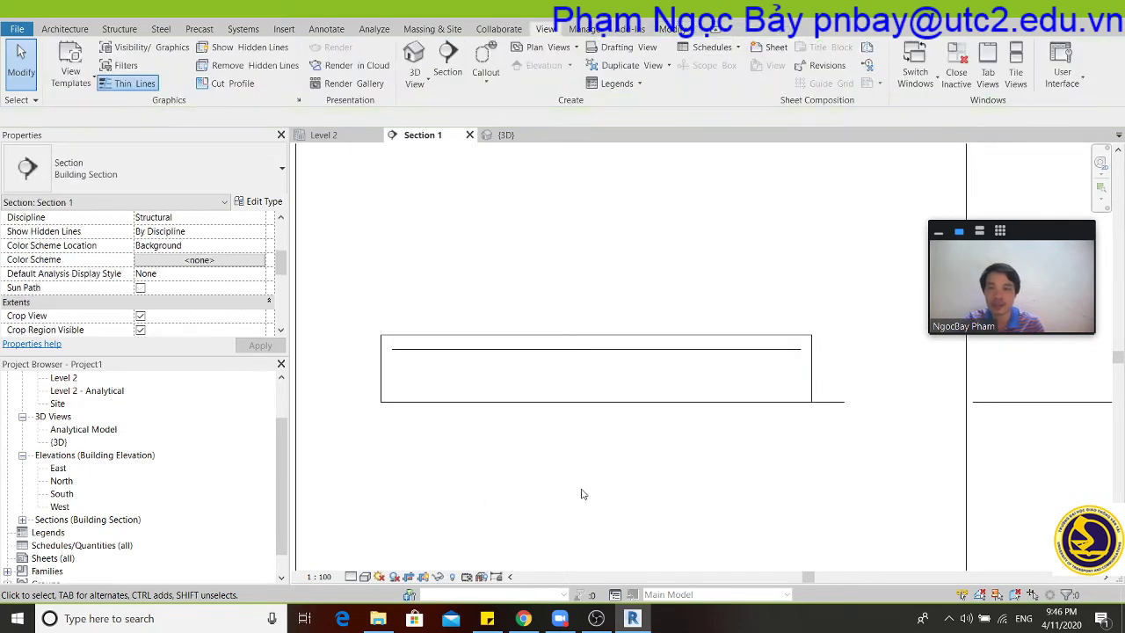
pyautogui.click(453, 351)
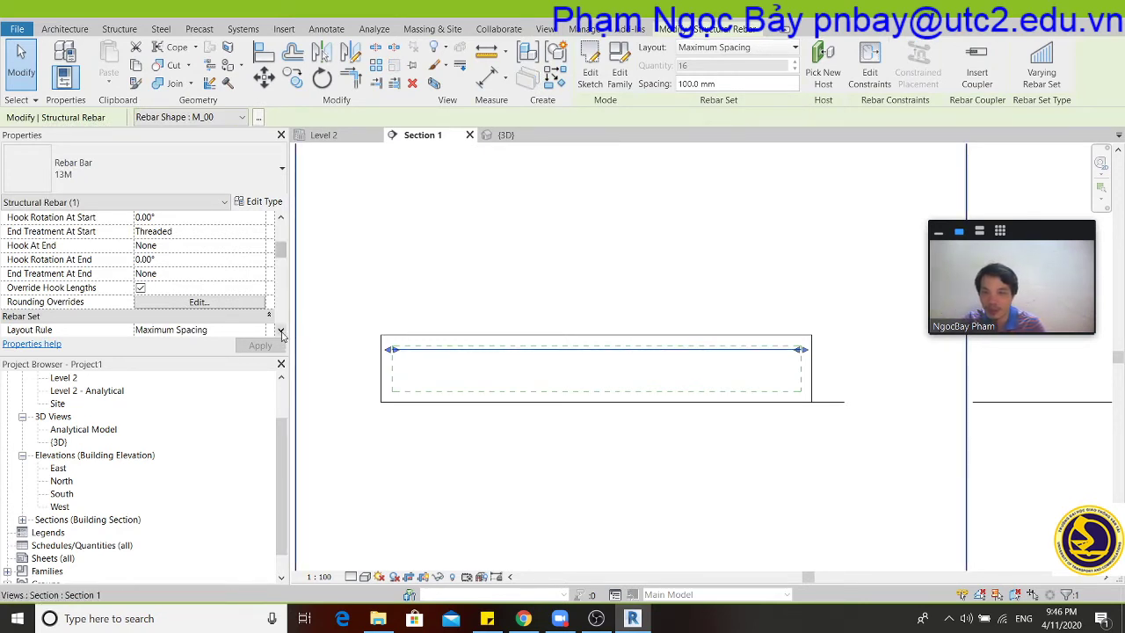
pyautogui.moveTo(211, 356); pyautogui.dragTo(196, 397)
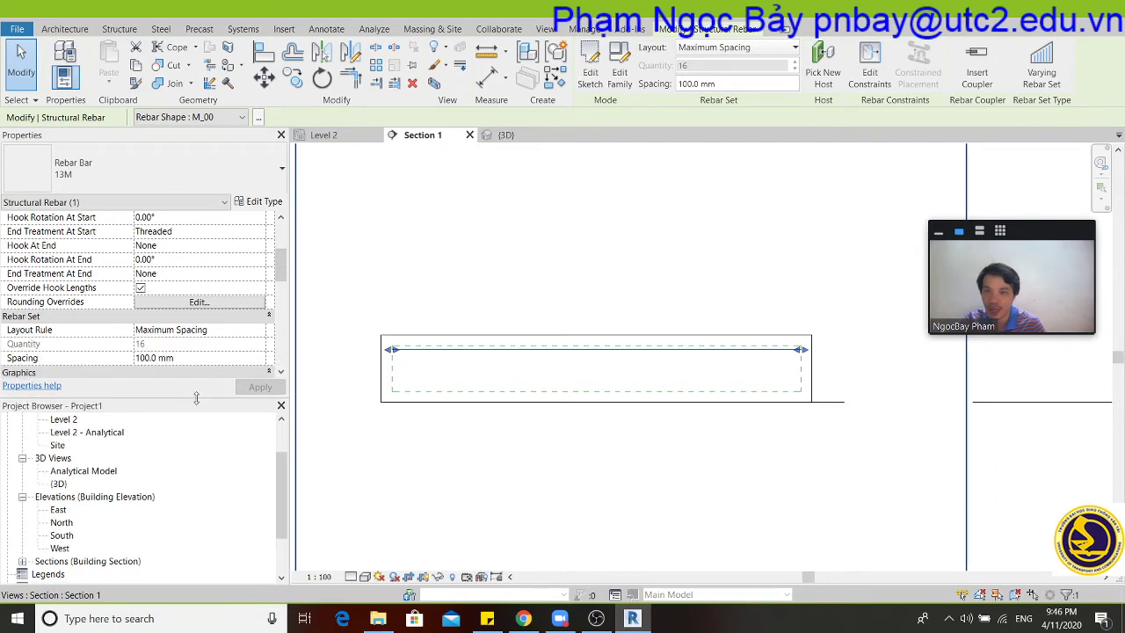
pyautogui.click(505, 239)
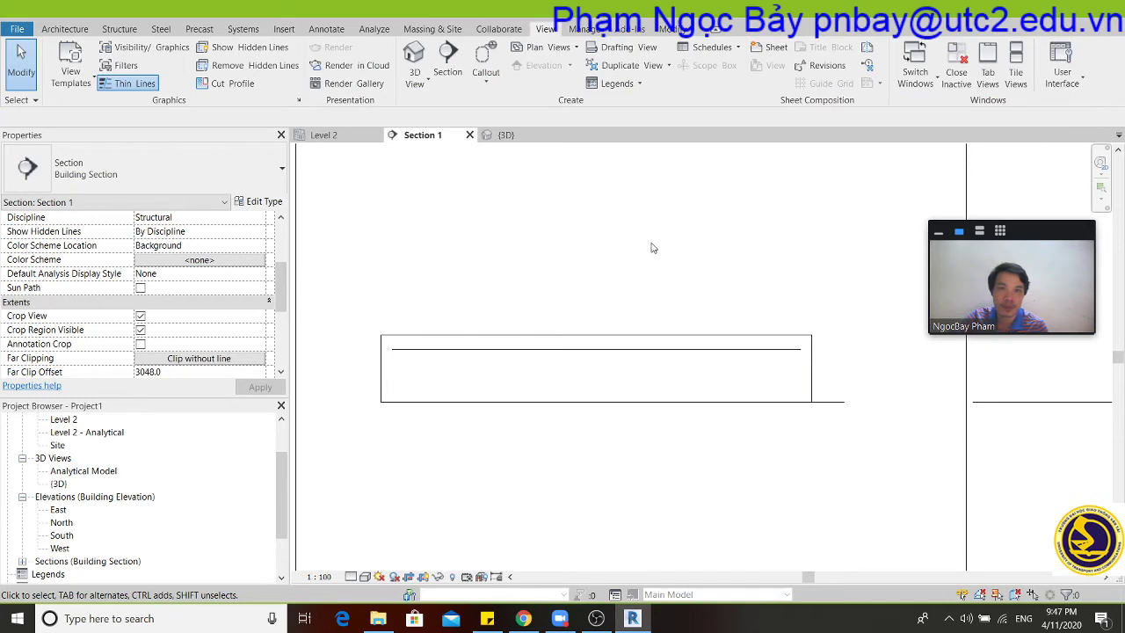
pyautogui.click(646, 354)
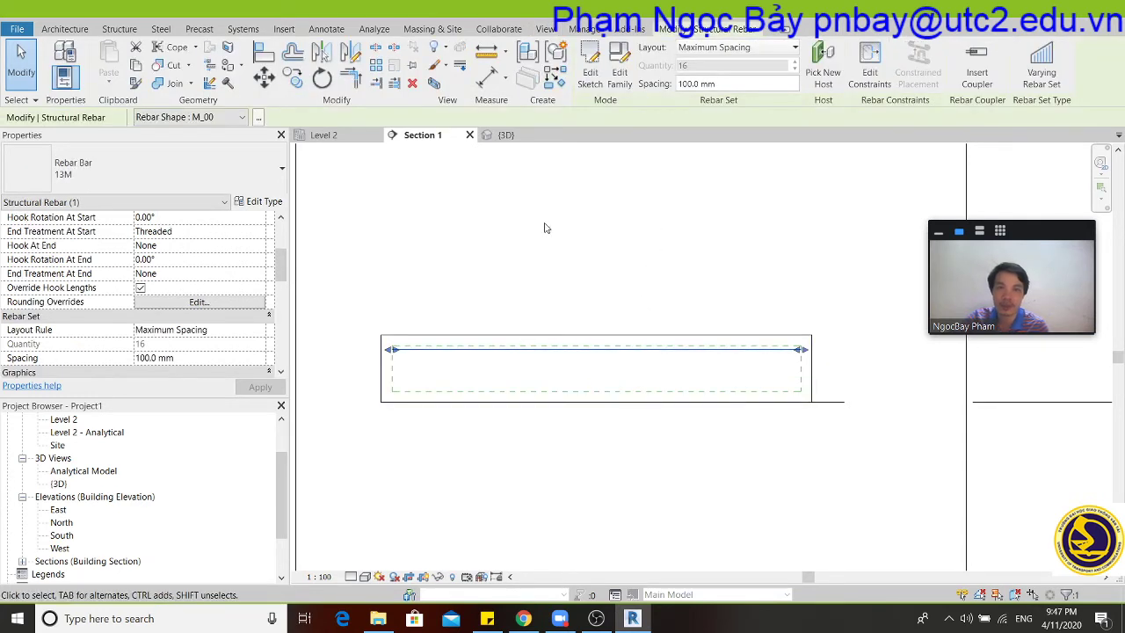
# Start editing the rebar's constraints and pick the bar segment's constraint handle.
pyautogui.click(857, 88)
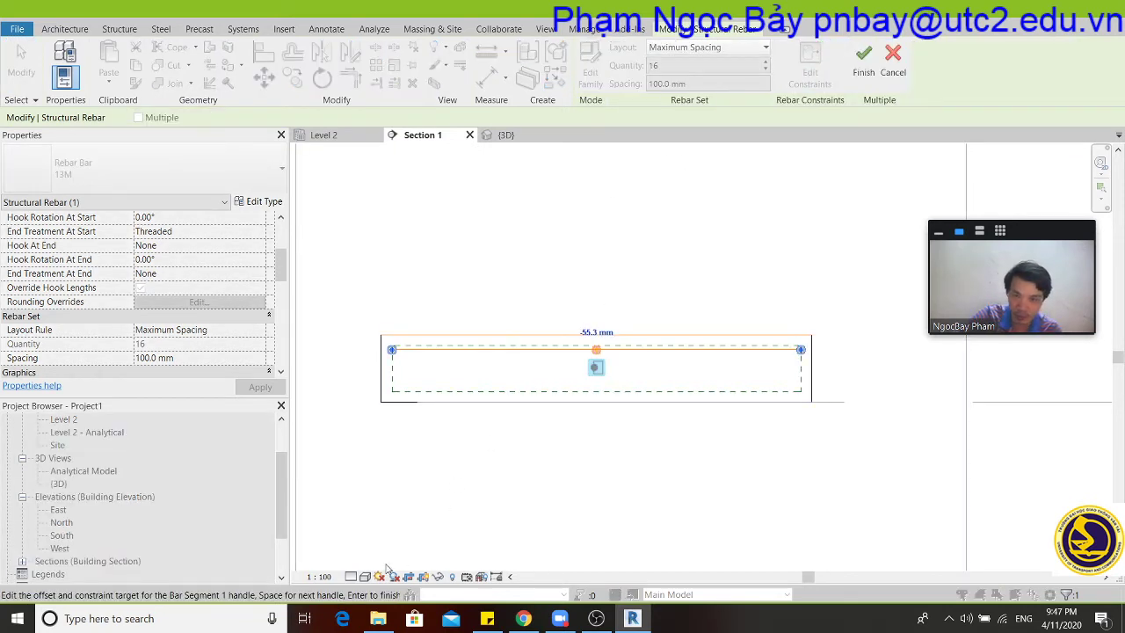
pyautogui.click(352, 576)
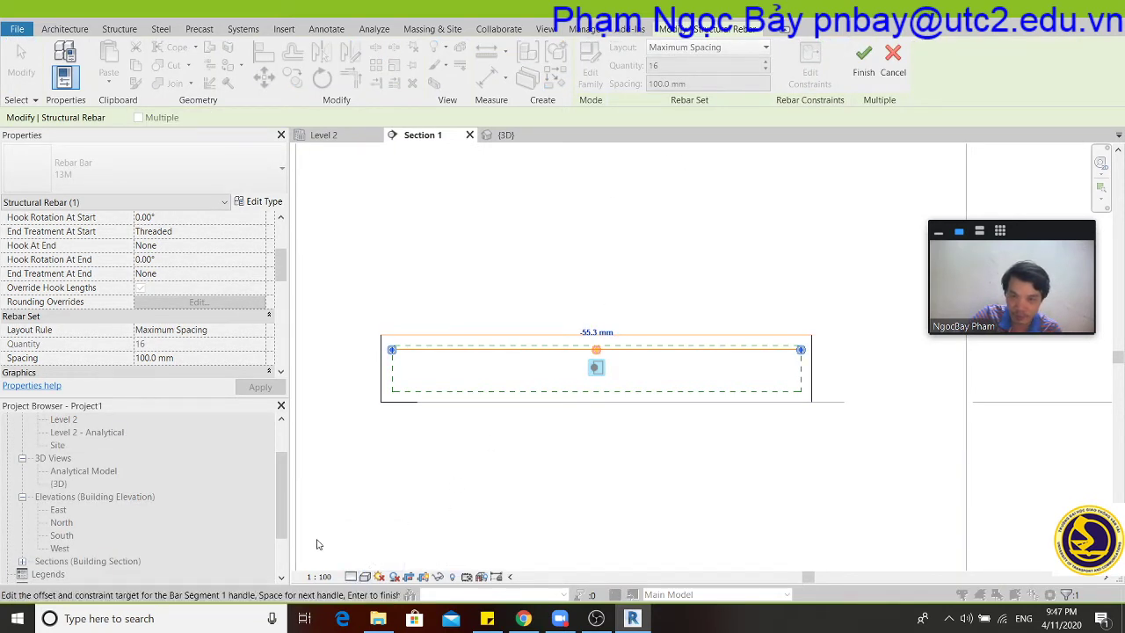
pyautogui.click(366, 576)
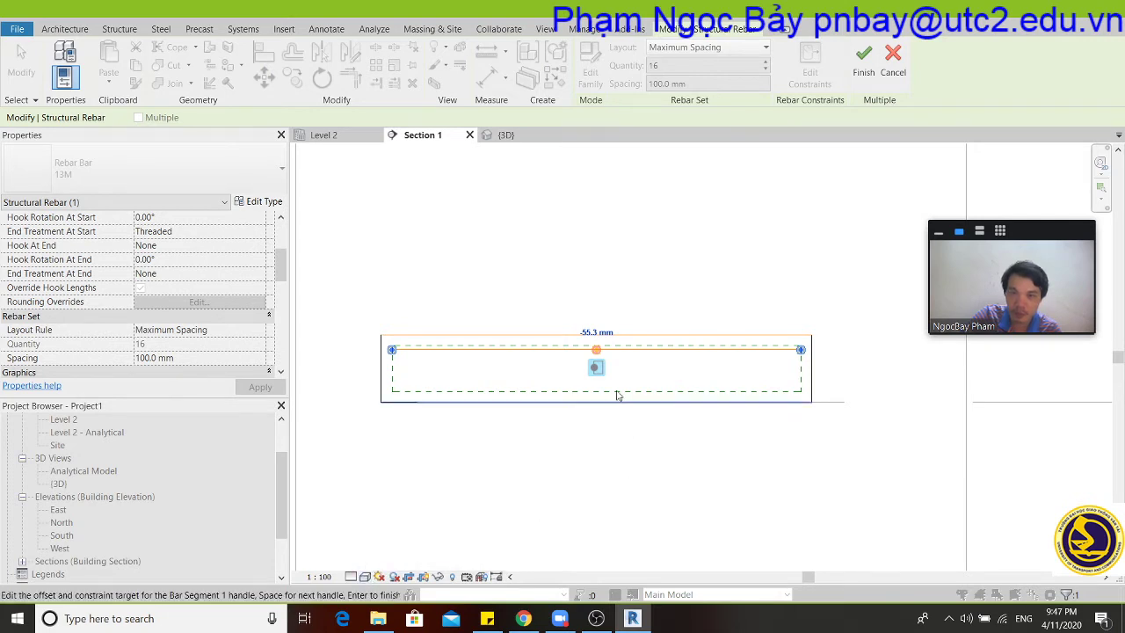
pyautogui.scroll(2, 596, 352)
pyautogui.click(597, 353)
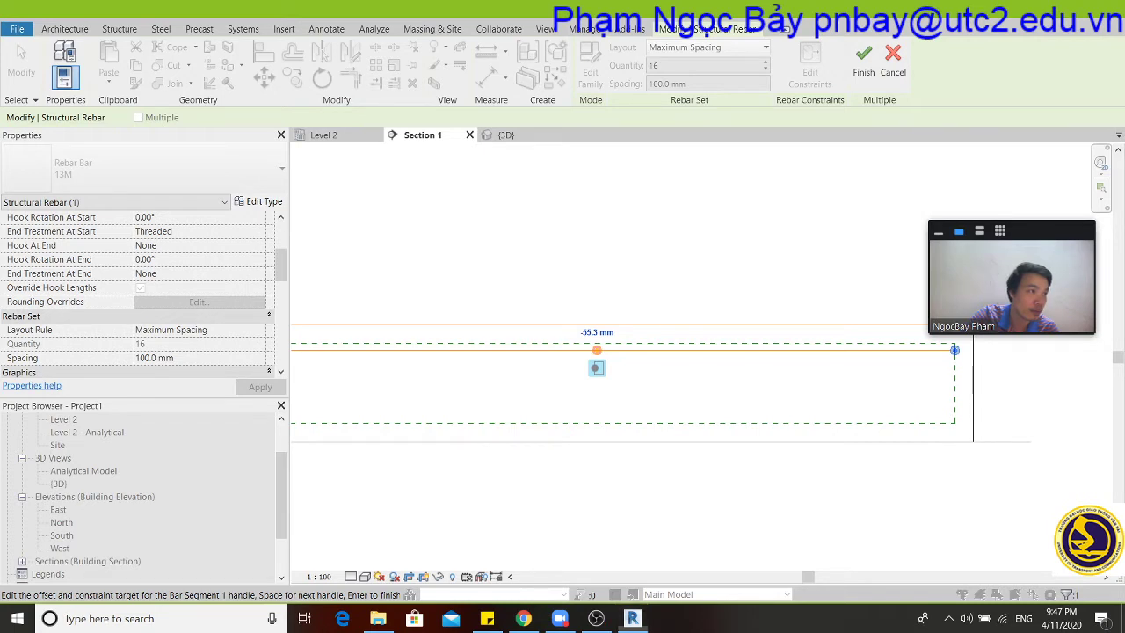
# Change the -55.3 mm top offset to -70 mm and finish constraint editing.
pyautogui.scroll(2, 563, 383)
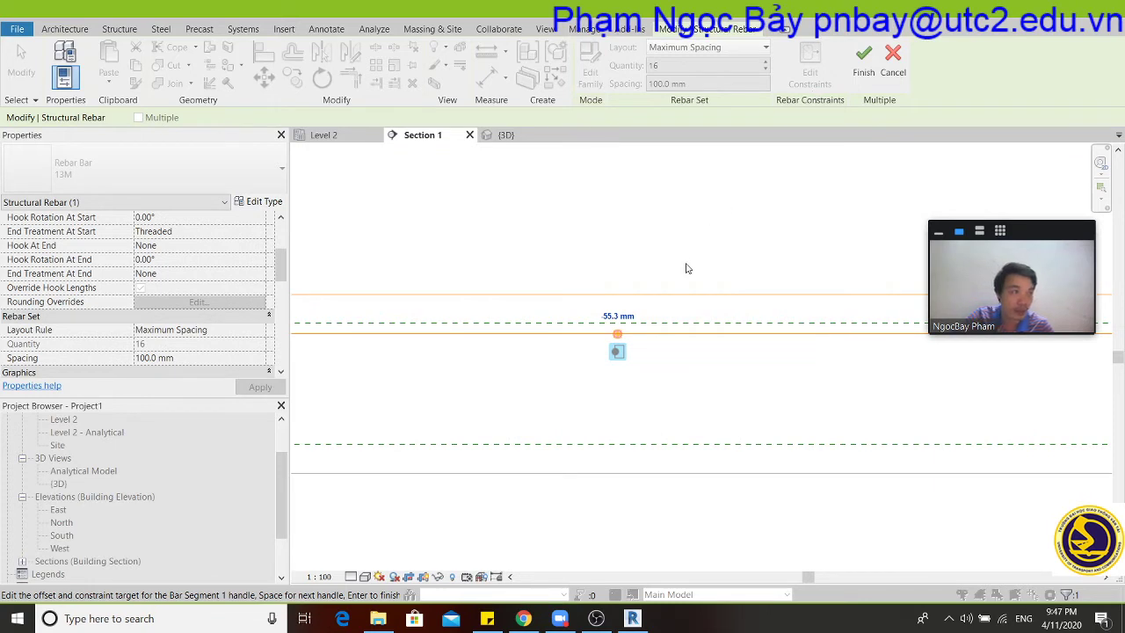
pyautogui.scroll(2, 597, 360)
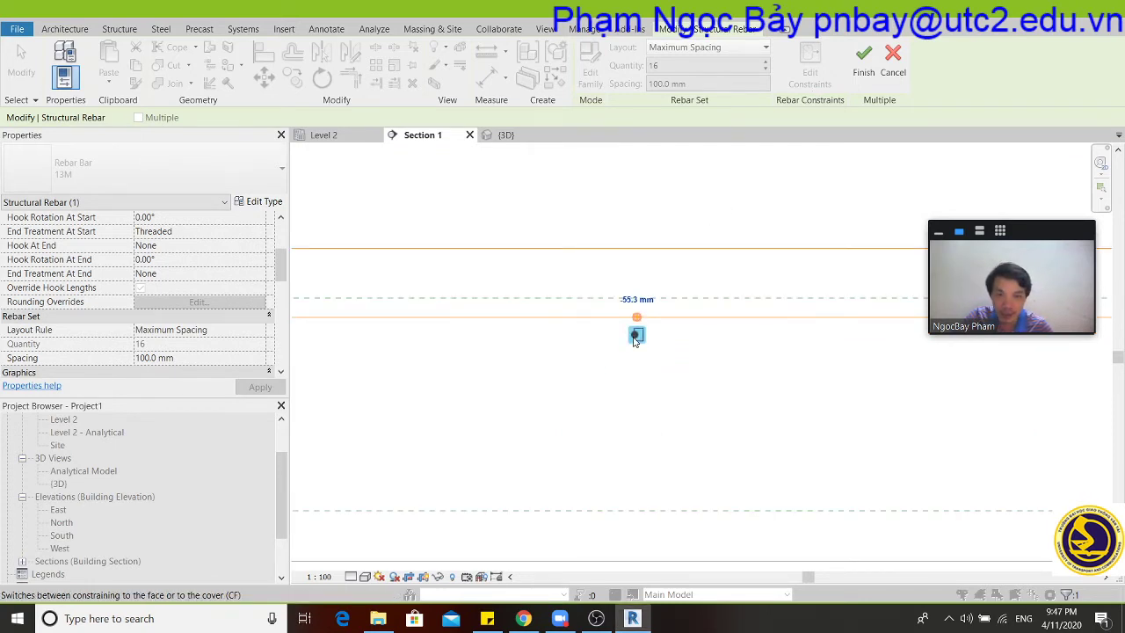
pyautogui.click(640, 300)
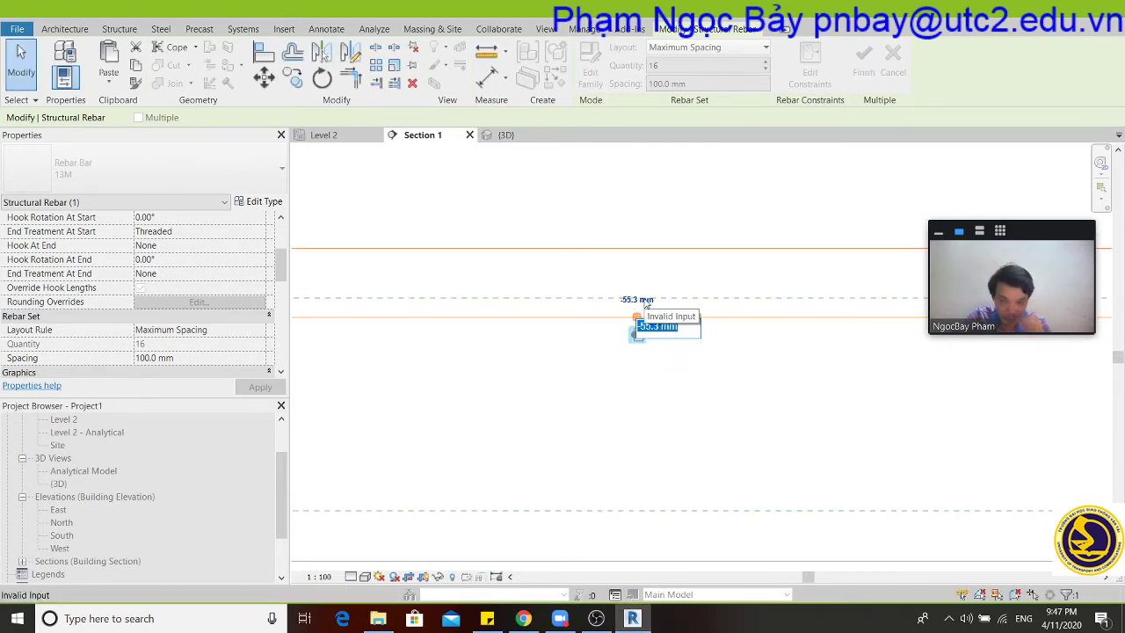
pyautogui.press('BackSpace')
pyautogui.write('-70')
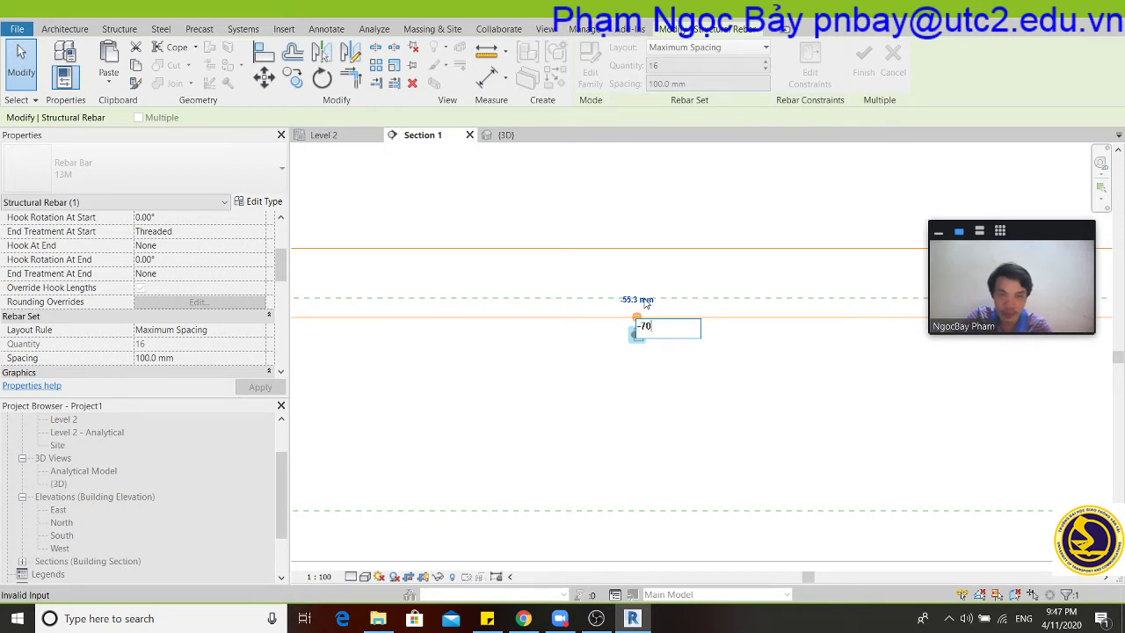
pyautogui.press('Return')
pyautogui.scroll(-1, 688, 387)
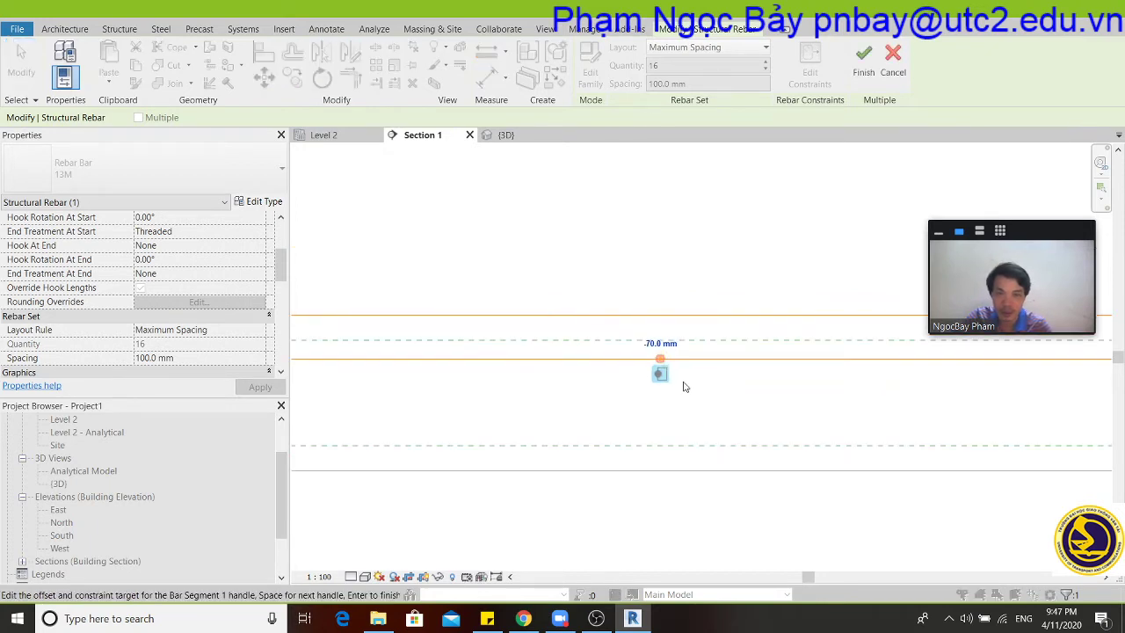
pyautogui.scroll(-1, 690, 387)
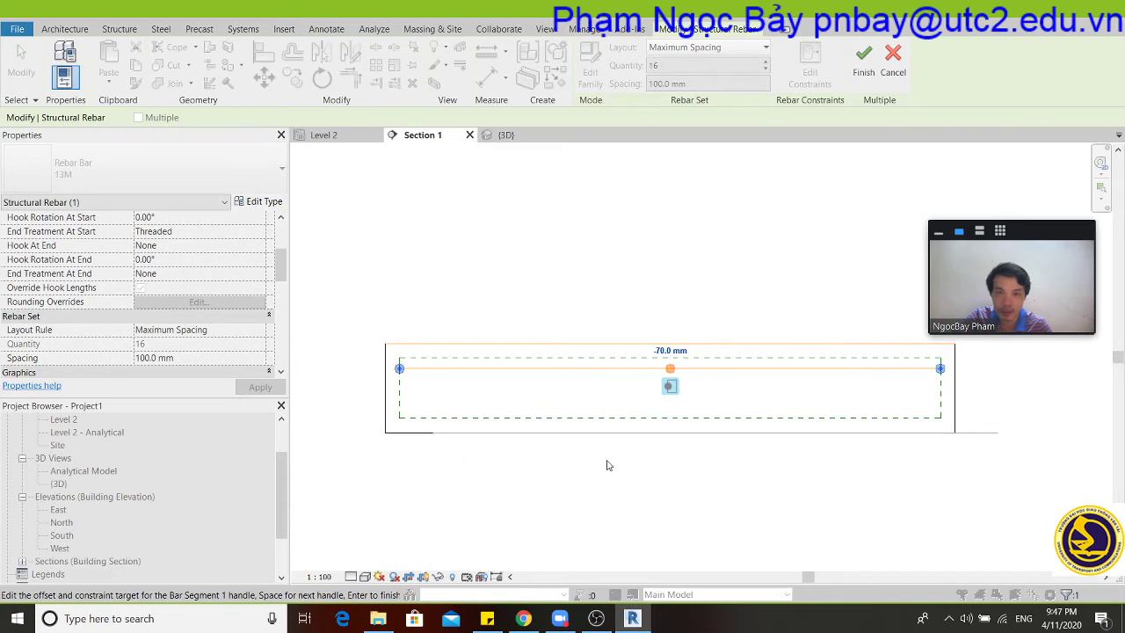
pyautogui.click(863, 64)
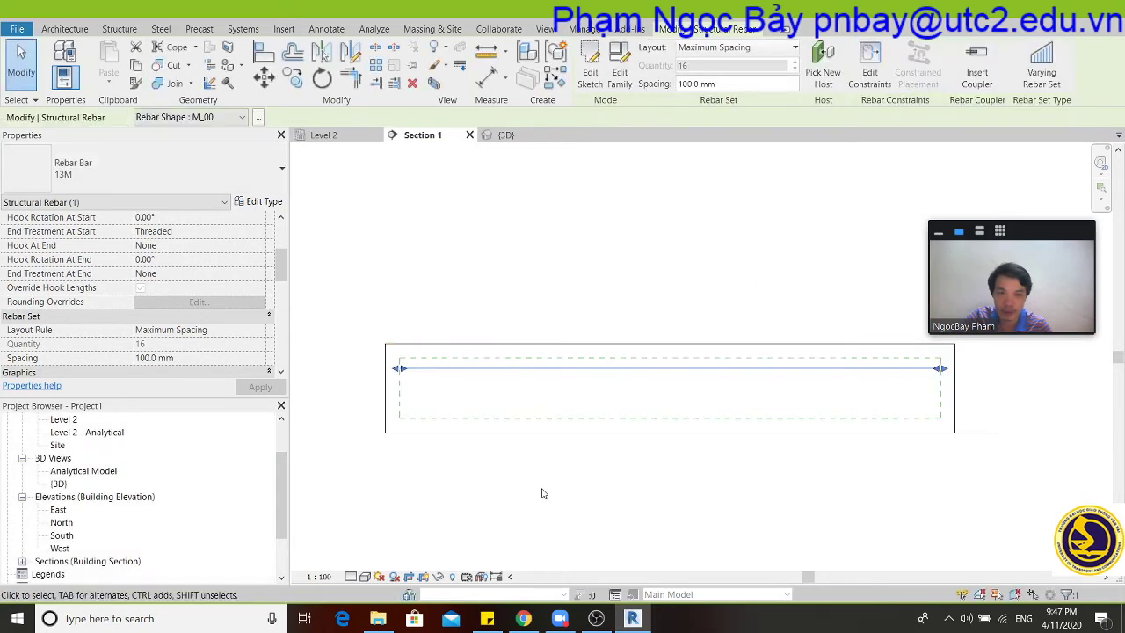
# Show Section 1 at Fine detail level and try the Shaded visual style.
pyautogui.click(350, 577)
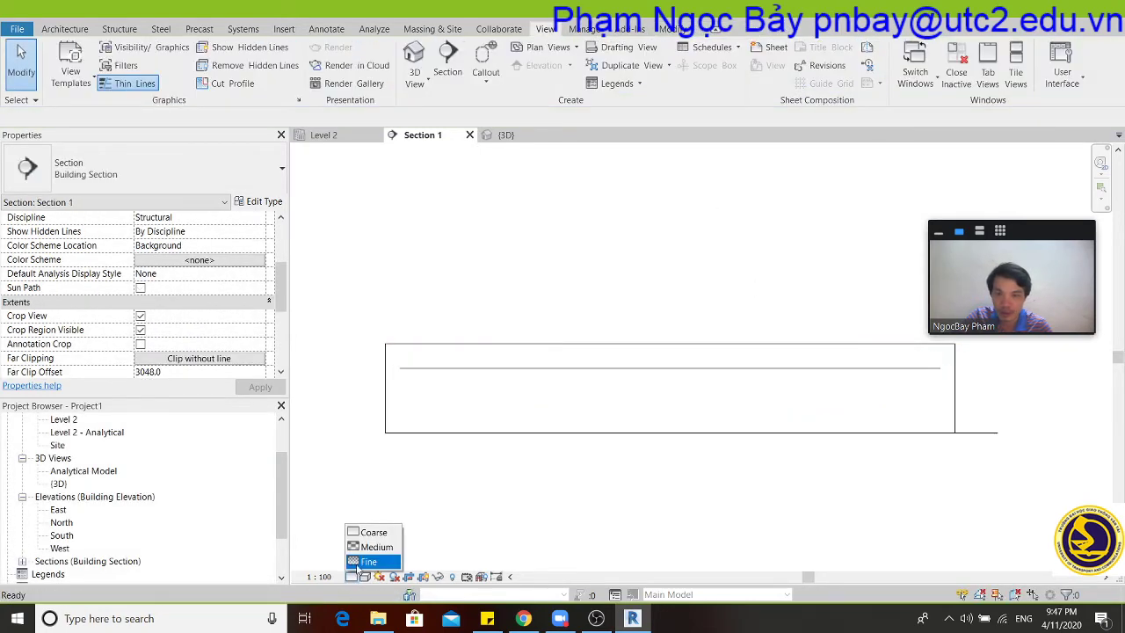
pyautogui.click(361, 563)
pyautogui.click(366, 576)
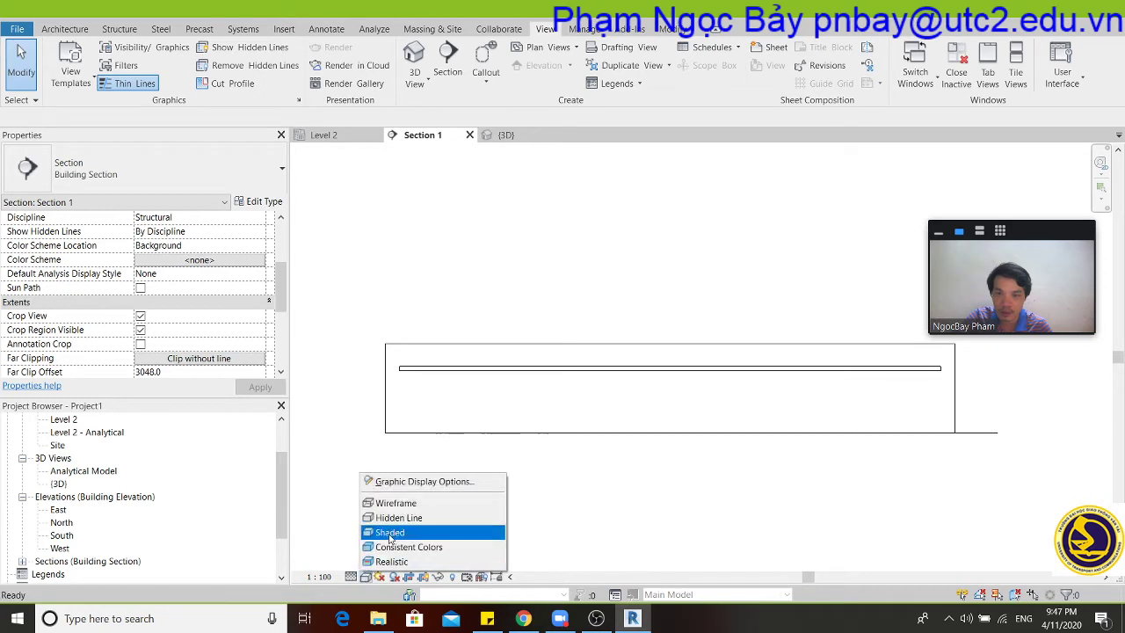
pyautogui.click(394, 519)
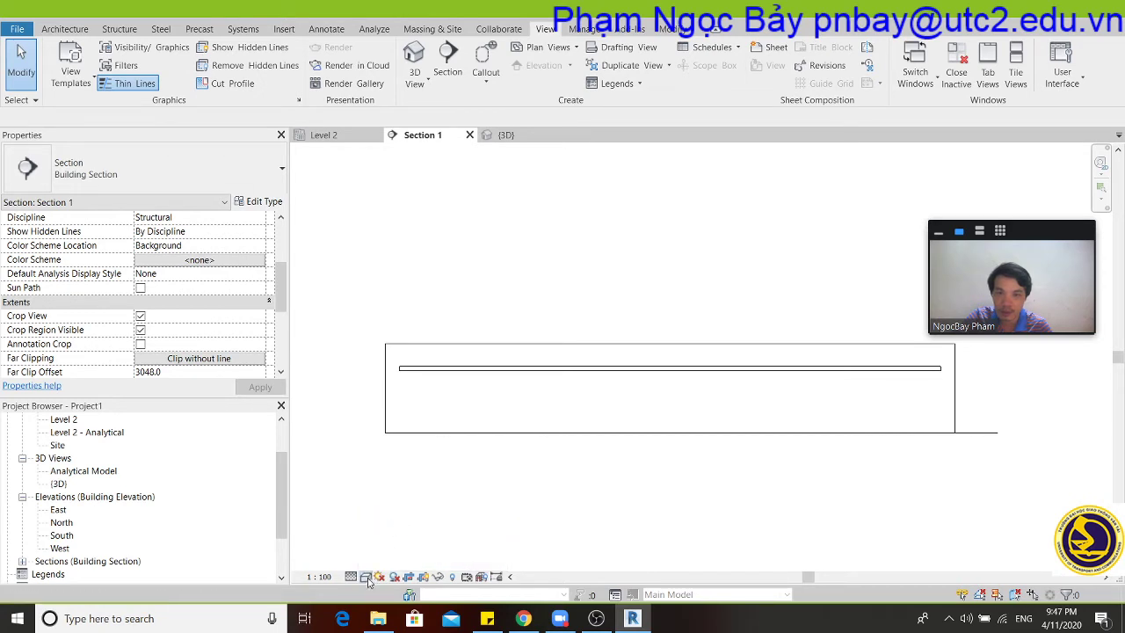
pyautogui.click(365, 576)
pyautogui.click(394, 533)
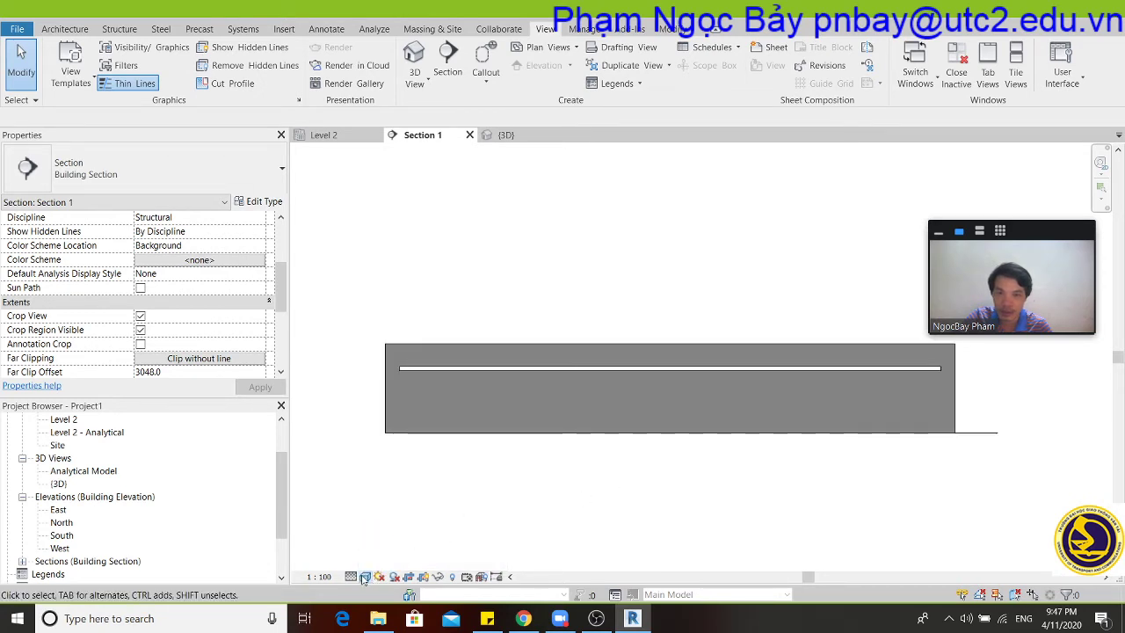
# Return to Hidden Line display and reopen the rebar's constraints to confirm the -70 mm offset.
pyautogui.click(365, 578)
pyautogui.click(396, 518)
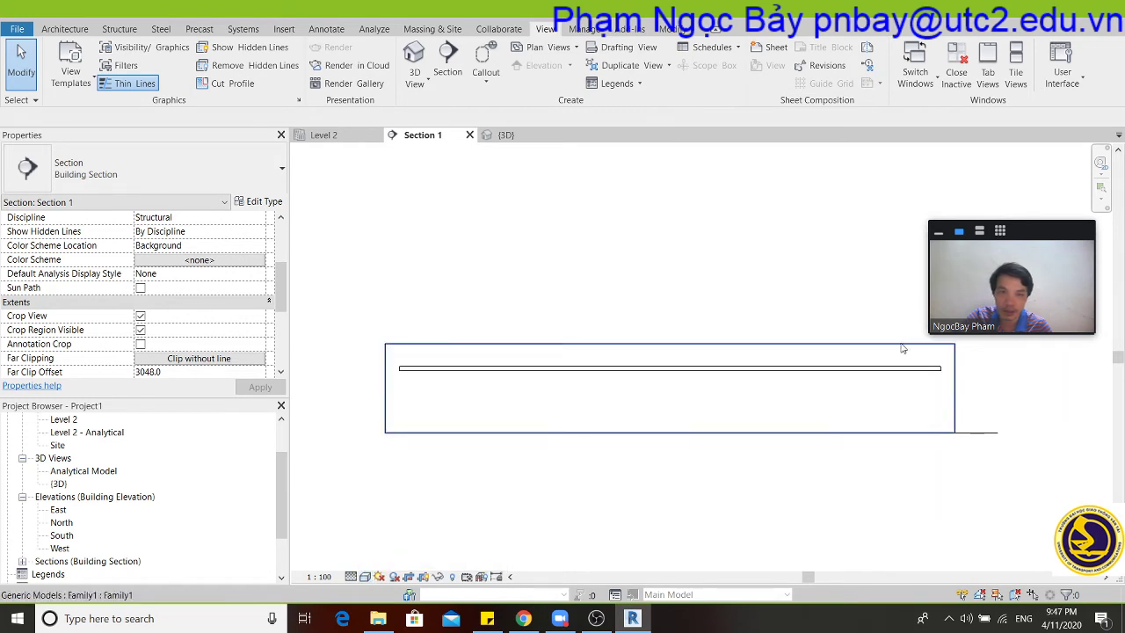
pyautogui.click(894, 369)
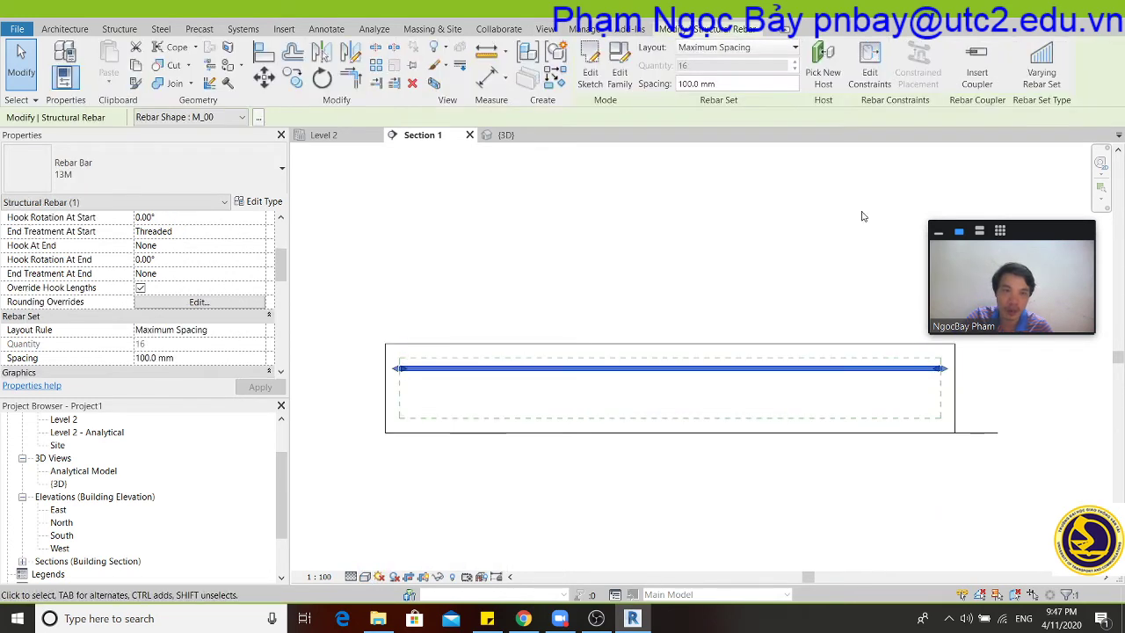
pyautogui.click(869, 66)
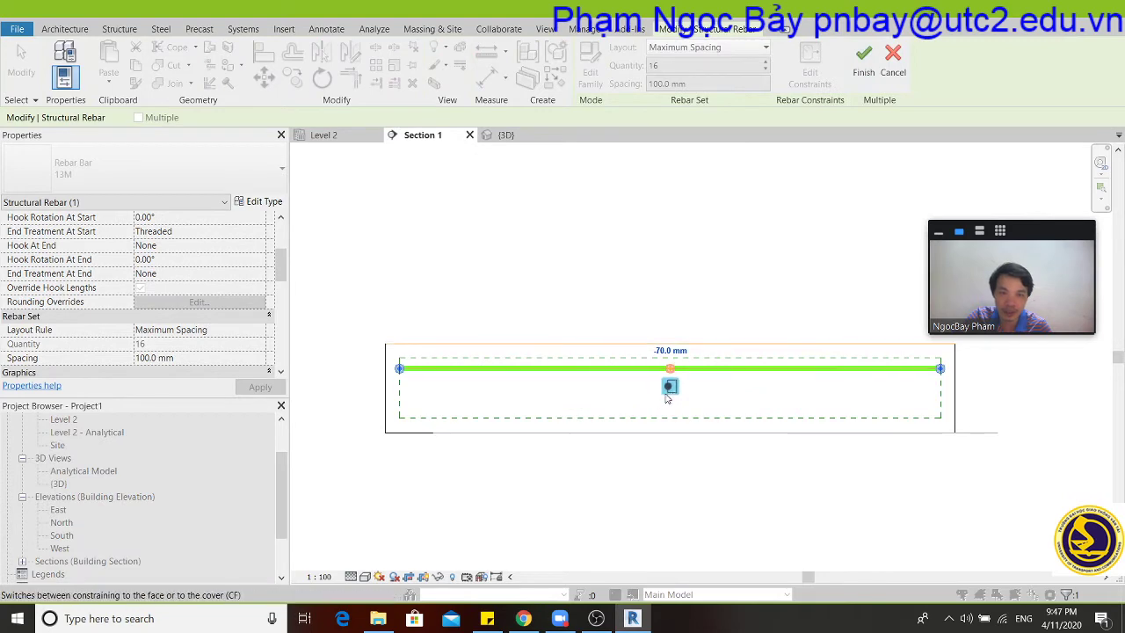
# In the {3D} view, select the 16-bar rebar set and open Edit Constraints on its bar handle.
pyautogui.click(505, 136)
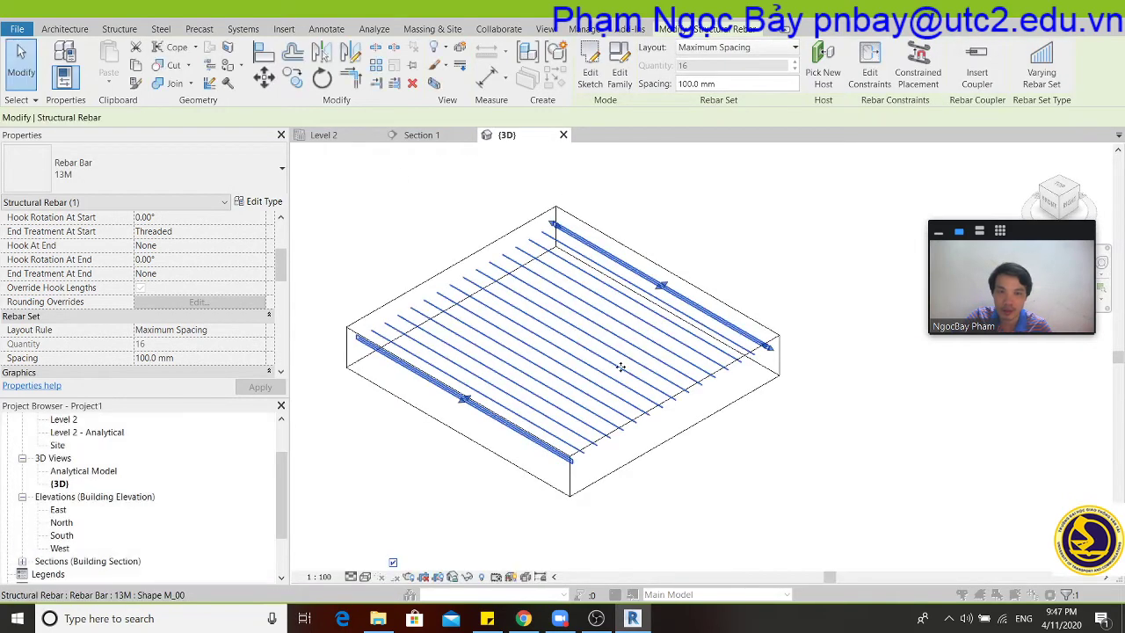
pyautogui.click(802, 495)
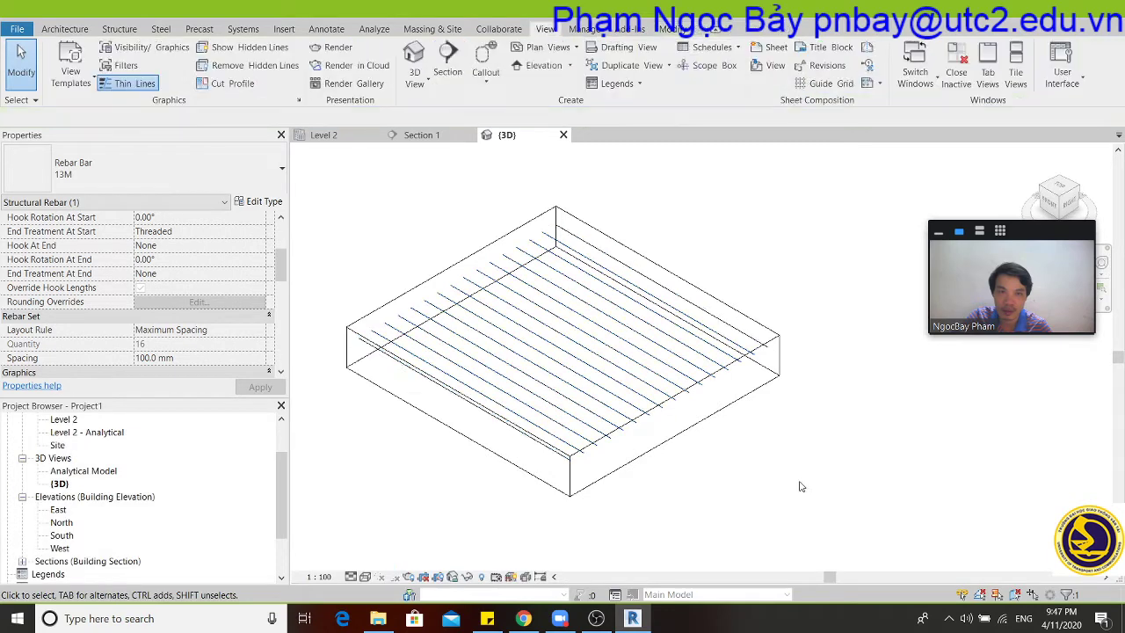
pyautogui.click(721, 353)
pyautogui.click(864, 74)
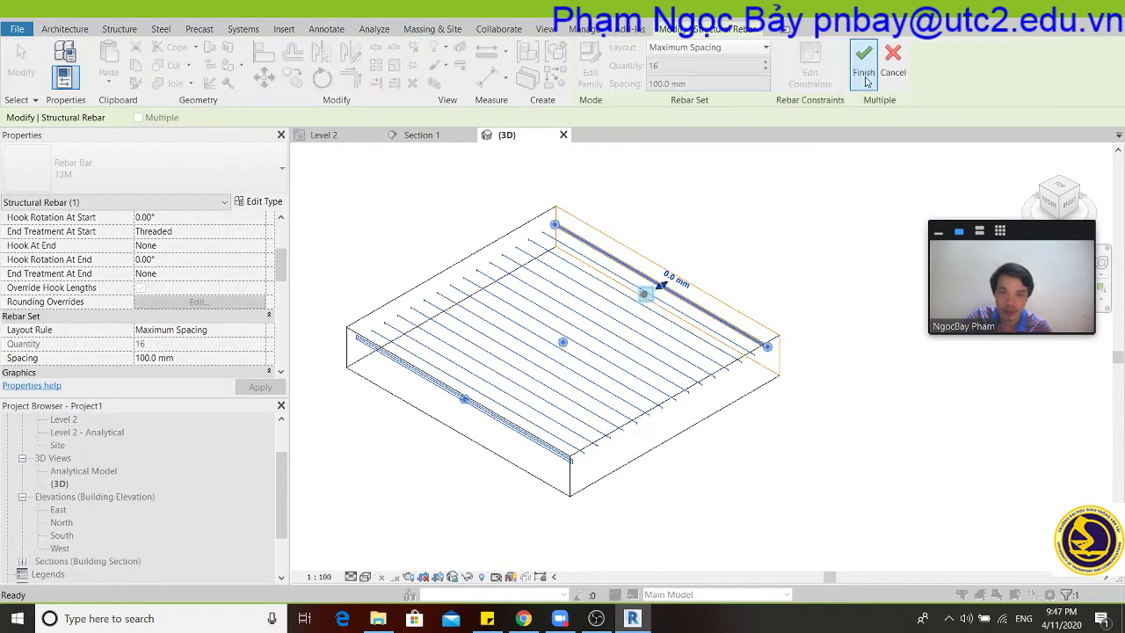
pyautogui.scroll(3, 606, 290)
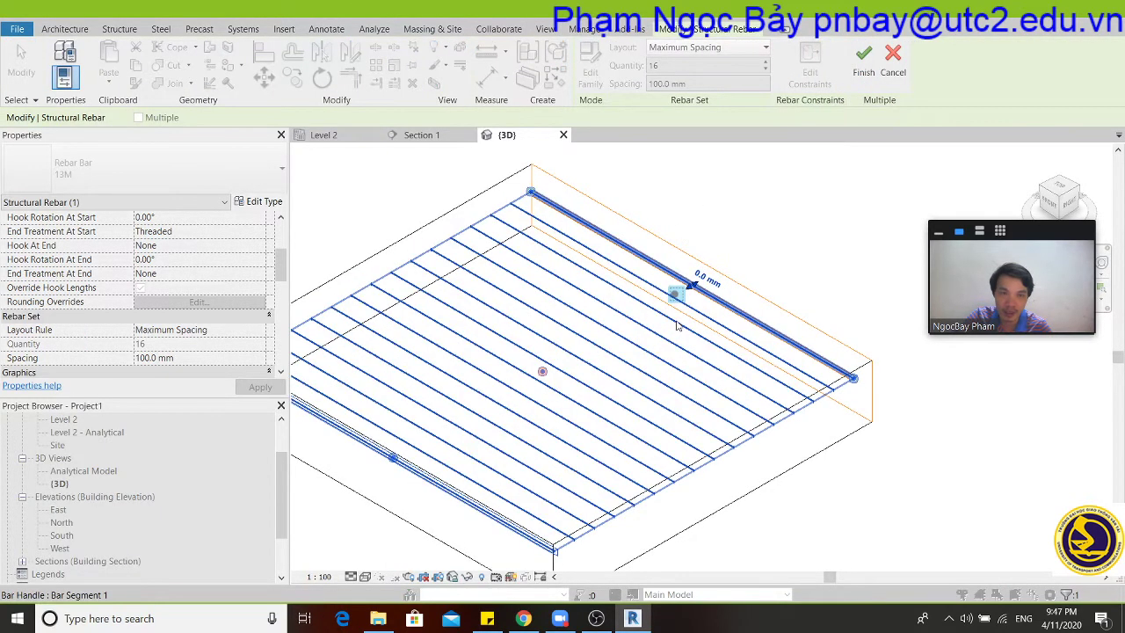
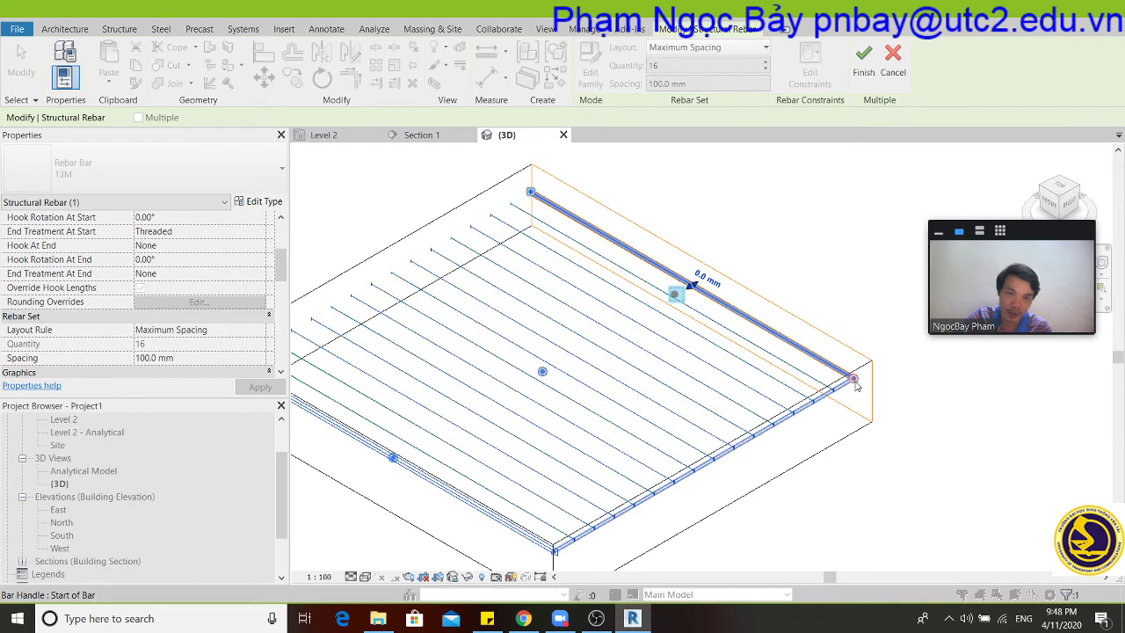
# Drag the rebar bar end inward, change its offset from -70.0 to -40 mm, and finish editing.
pyautogui.press('Tab')
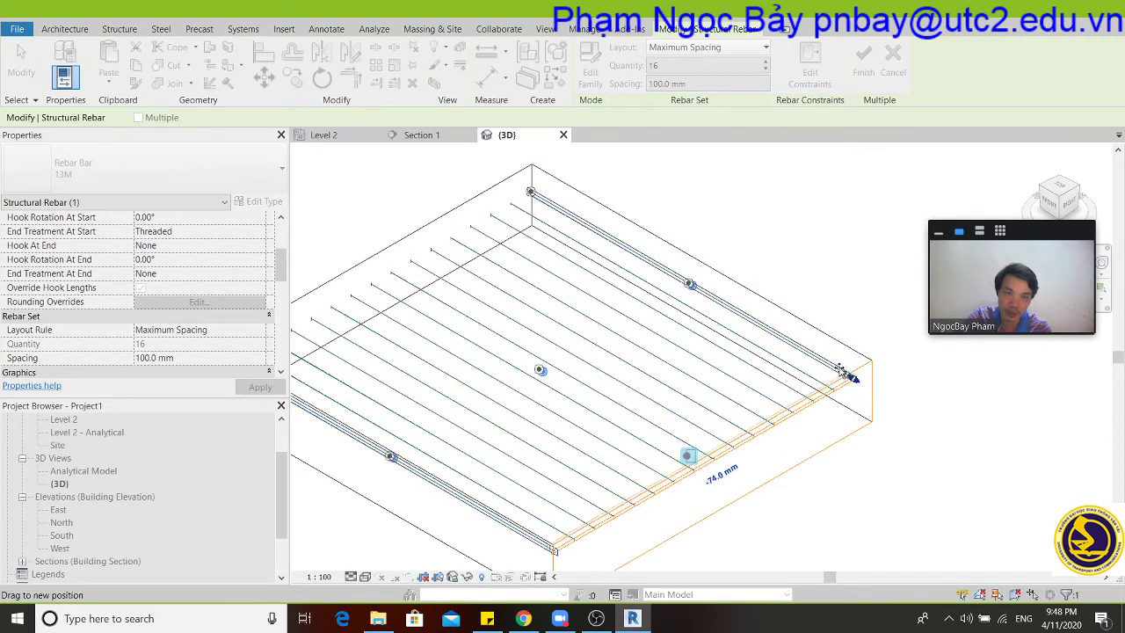
pyautogui.moveTo(853, 380); pyautogui.dragTo(791, 344)
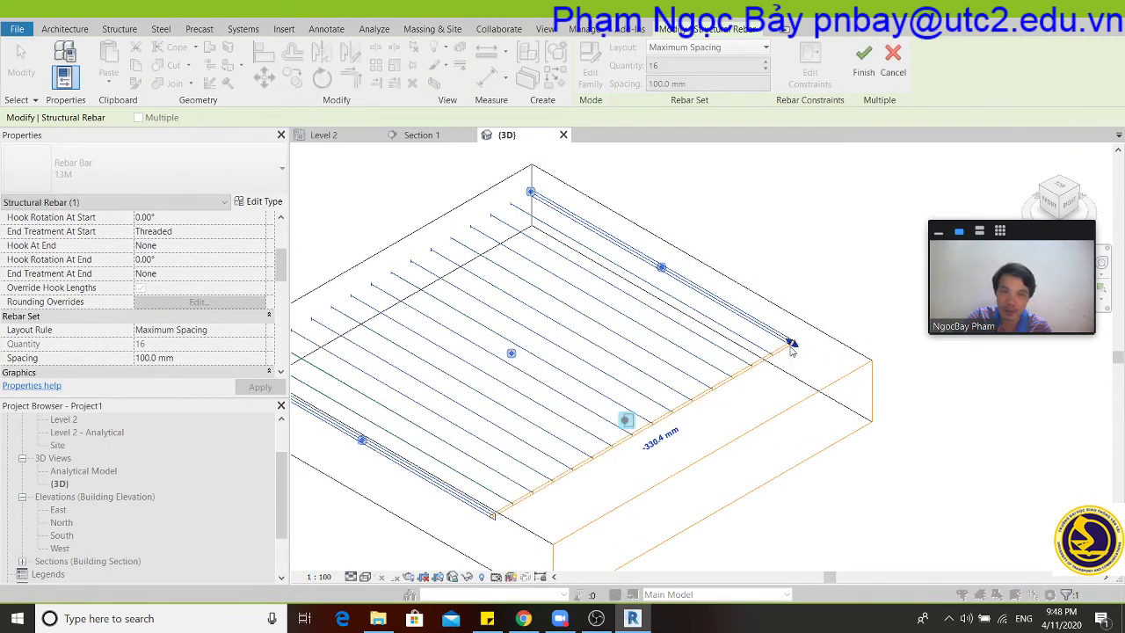
pyautogui.press('Tab')
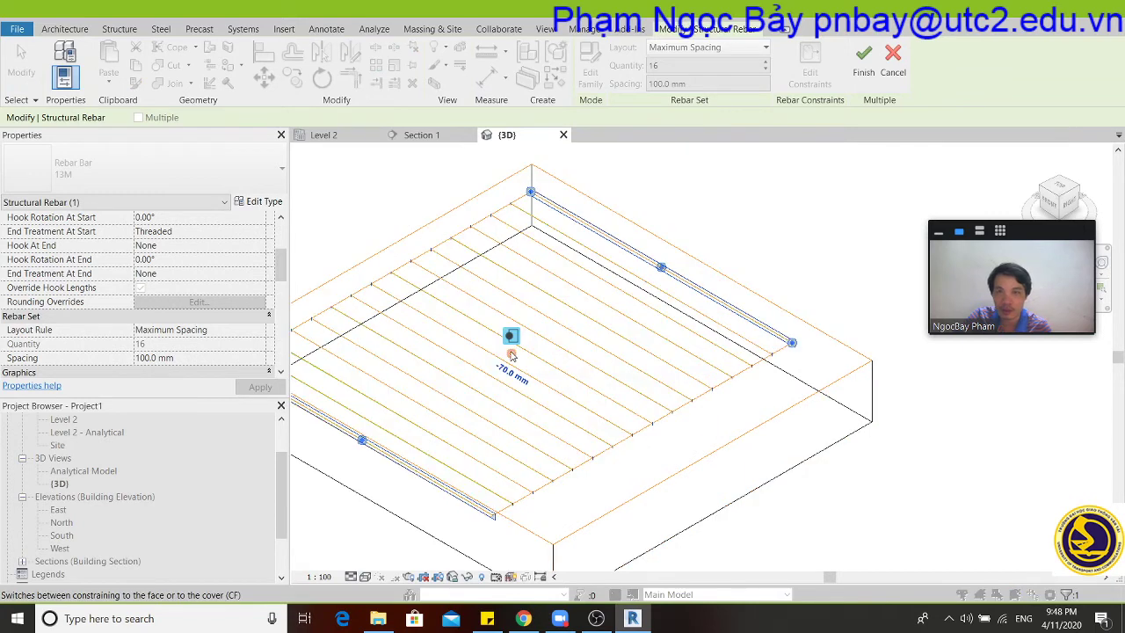
pyautogui.click(506, 371)
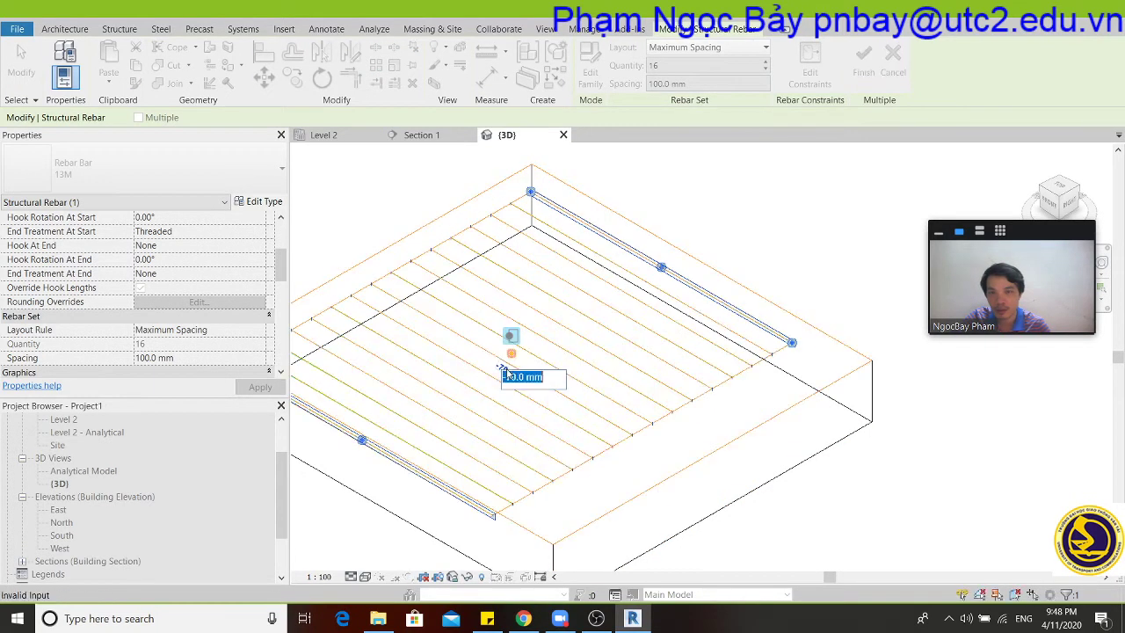
pyautogui.write('-40')
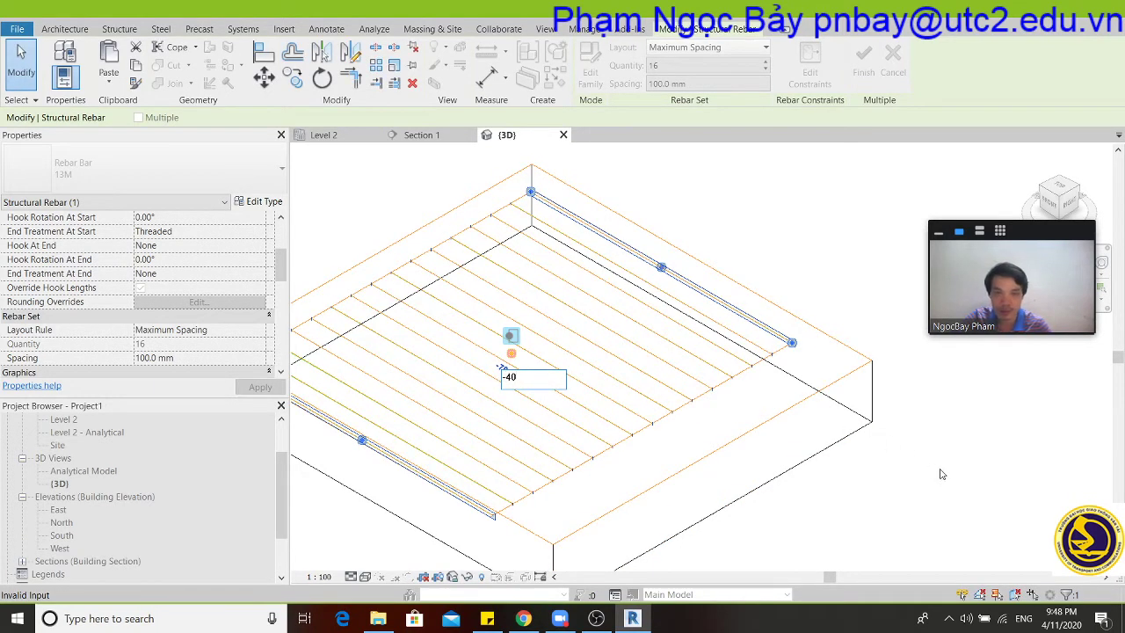
pyautogui.press('Return')
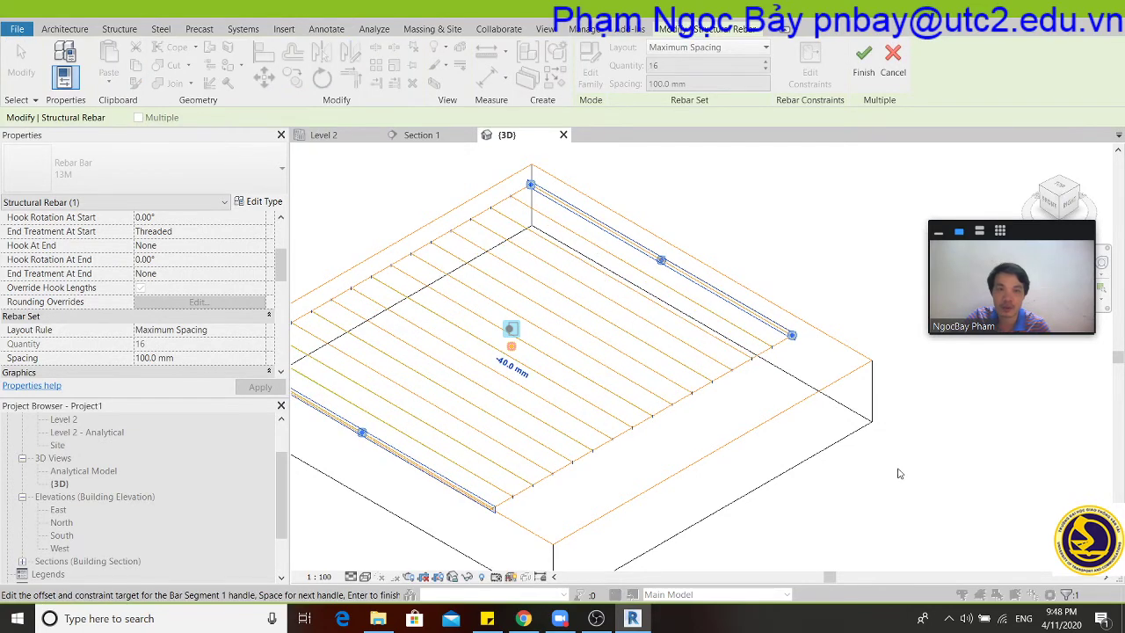
pyautogui.click(863, 59)
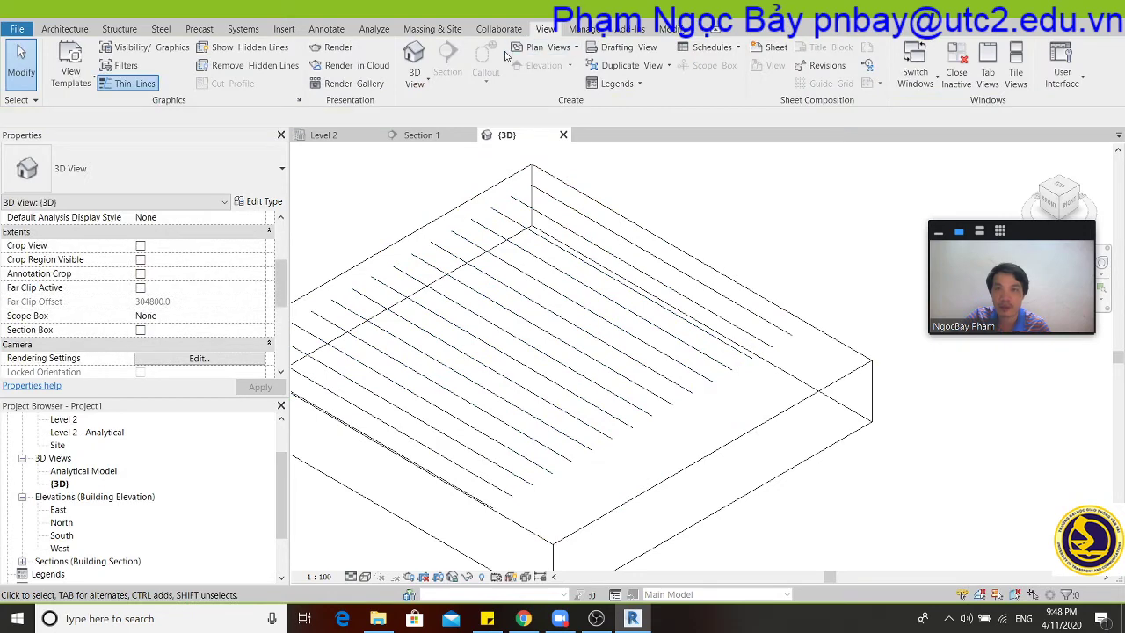
pyautogui.click(118, 28)
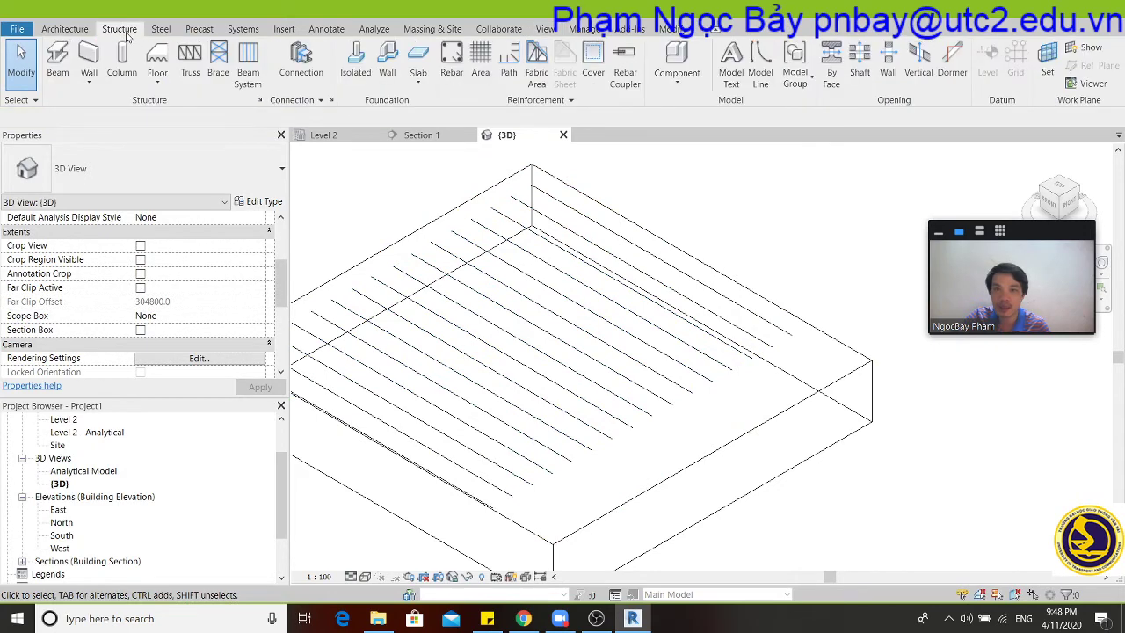
pyautogui.click(452, 62)
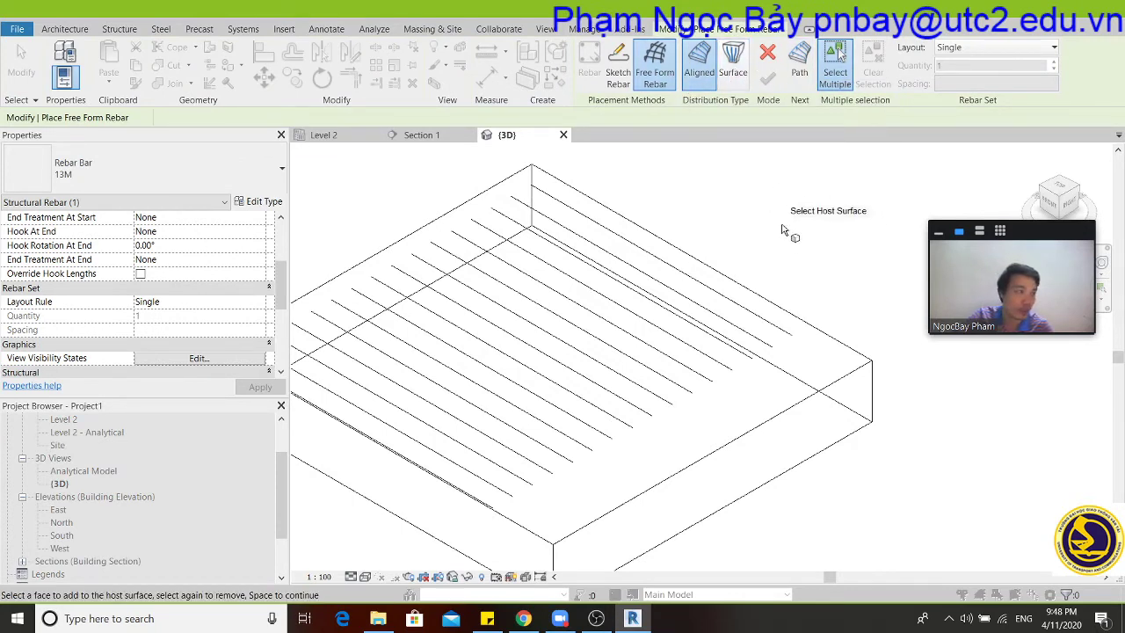
pyautogui.scroll(-2, 771, 204)
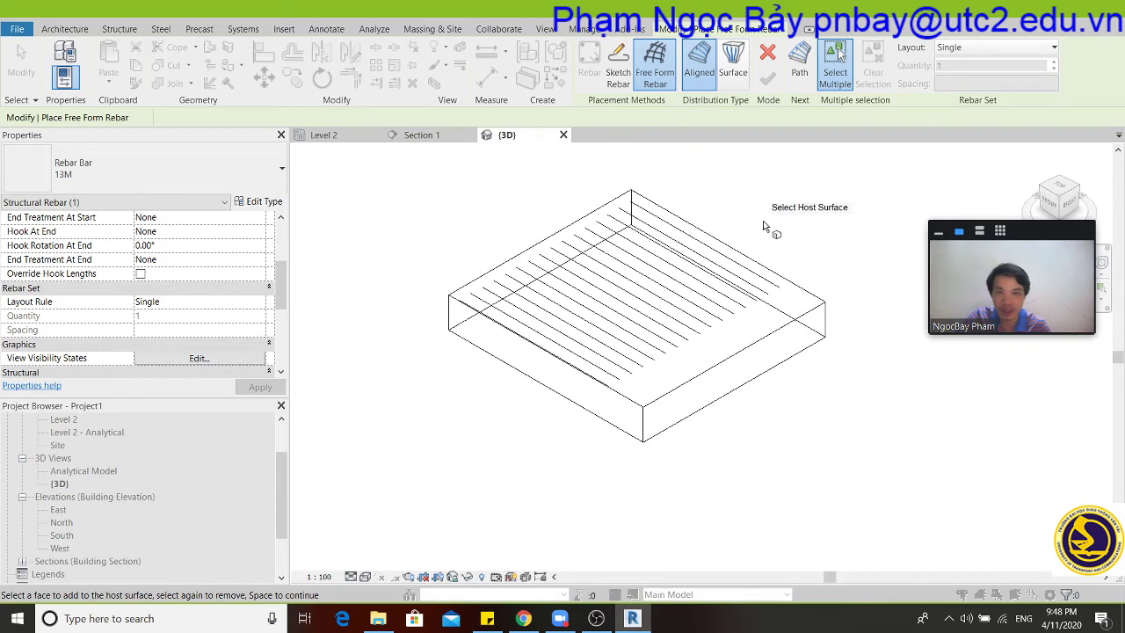
pyautogui.scroll(-2, 771, 204)
pyautogui.click(767, 54)
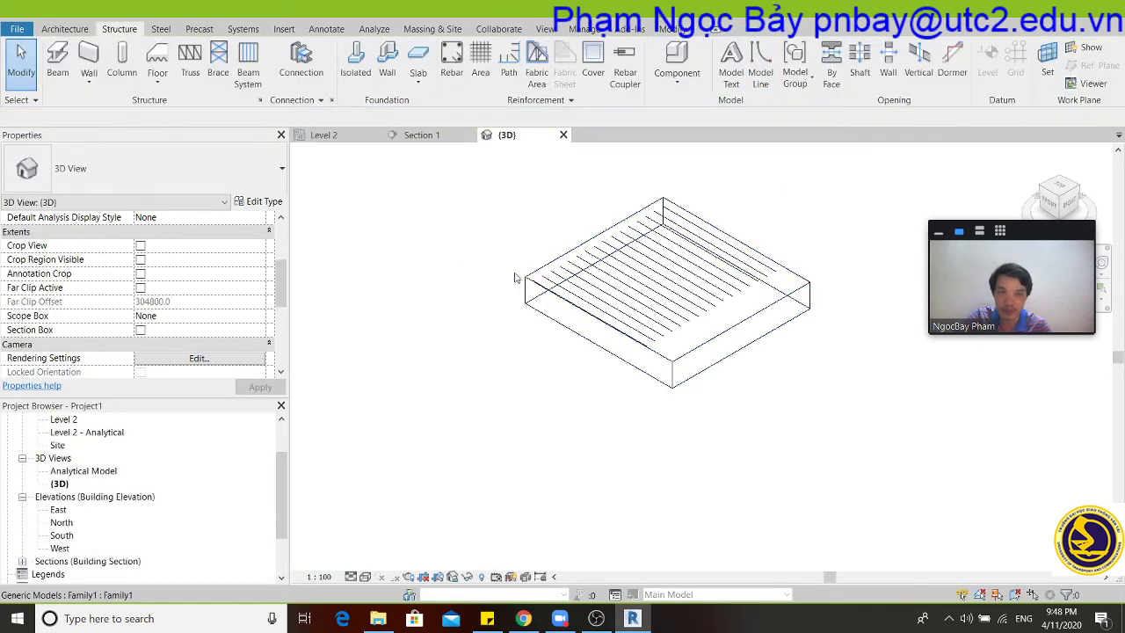
pyautogui.moveTo(466, 246); pyautogui.dragTo(423, 287, button='middle')
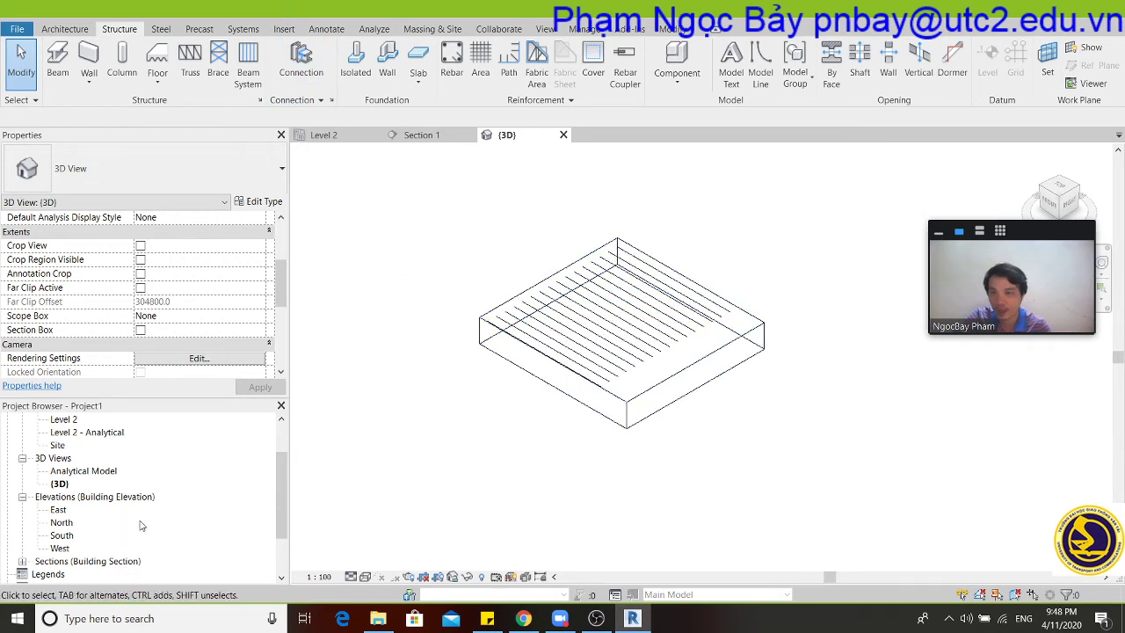
pyautogui.scroll(-2, 141, 526)
pyautogui.click(113, 510)
pyautogui.click(83, 540)
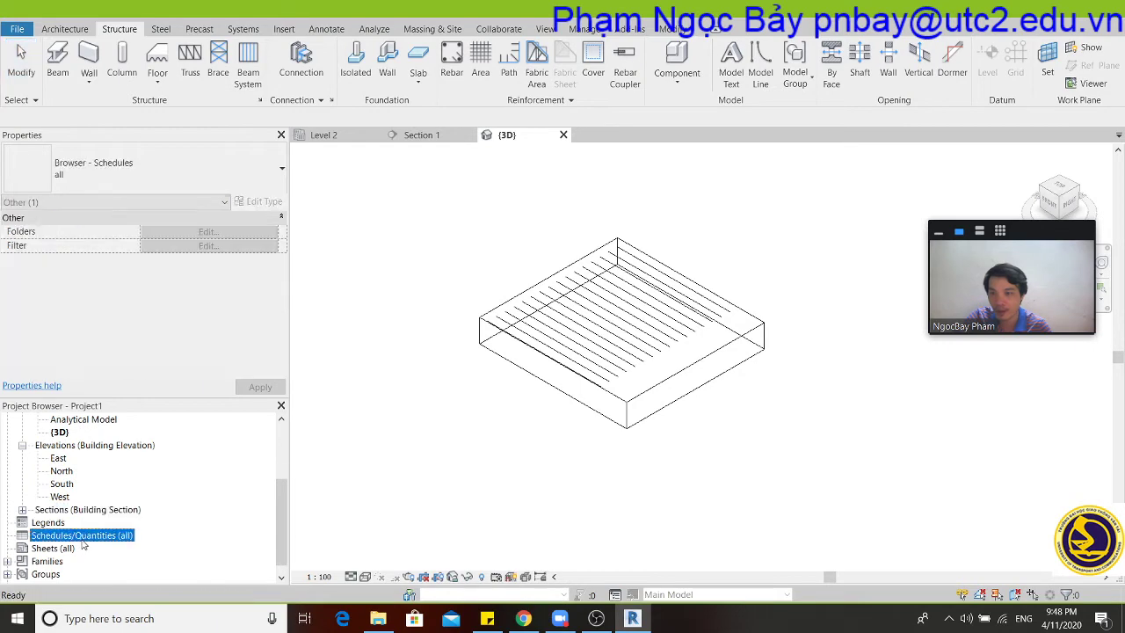
pyautogui.rightClick(84, 541)
pyautogui.click(156, 395)
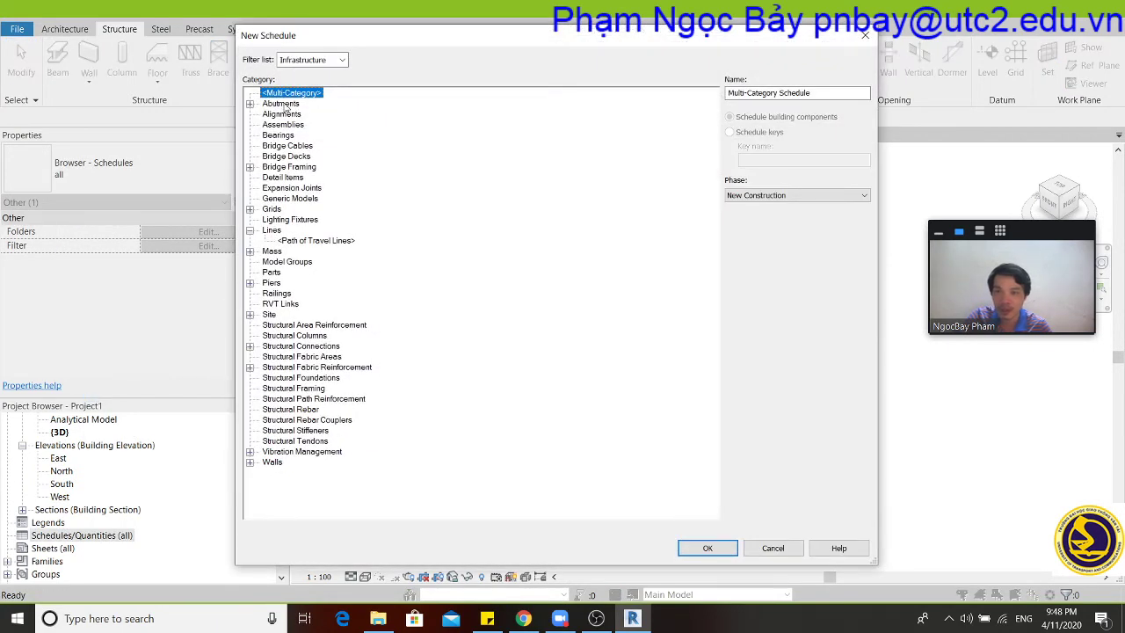
pyautogui.click(277, 114)
pyautogui.click(277, 135)
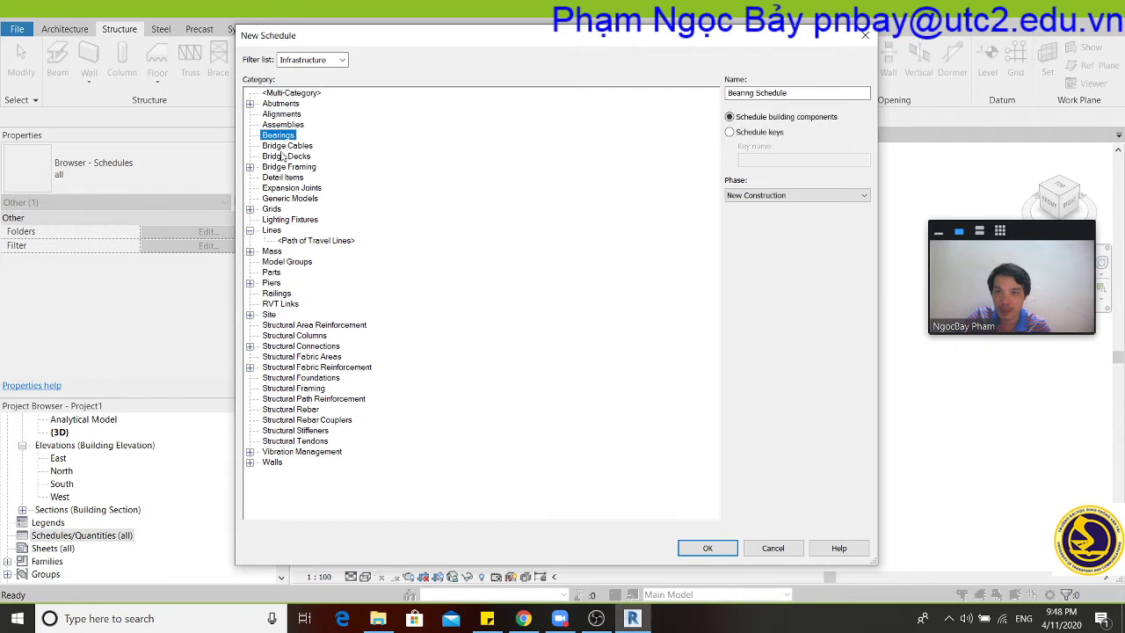
pyautogui.click(283, 156)
pyautogui.click(287, 198)
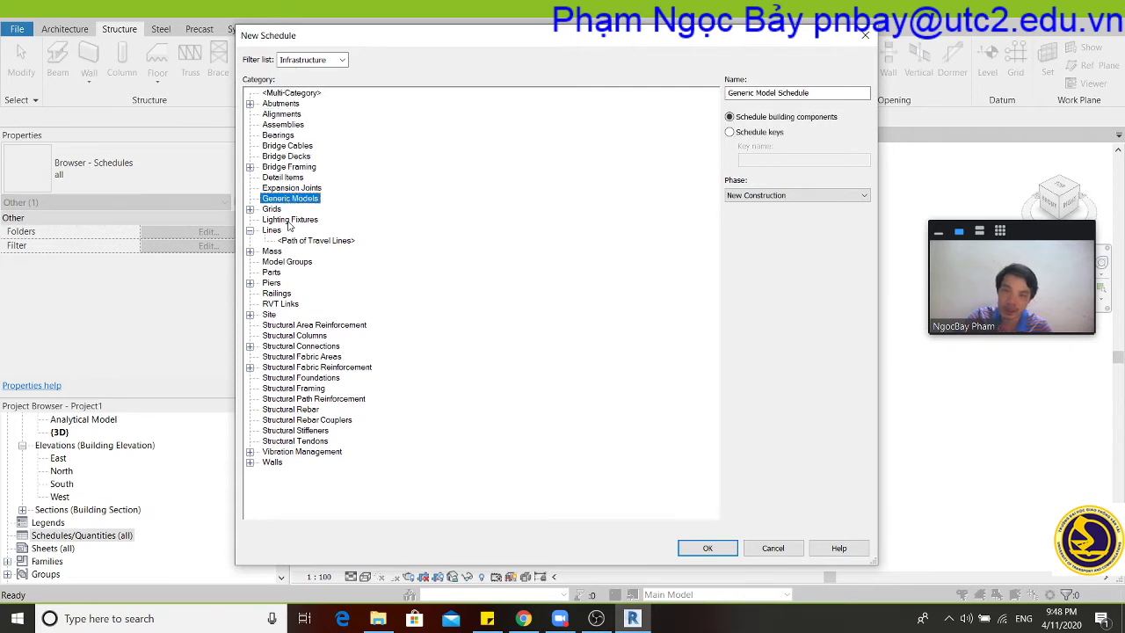
pyautogui.click(290, 220)
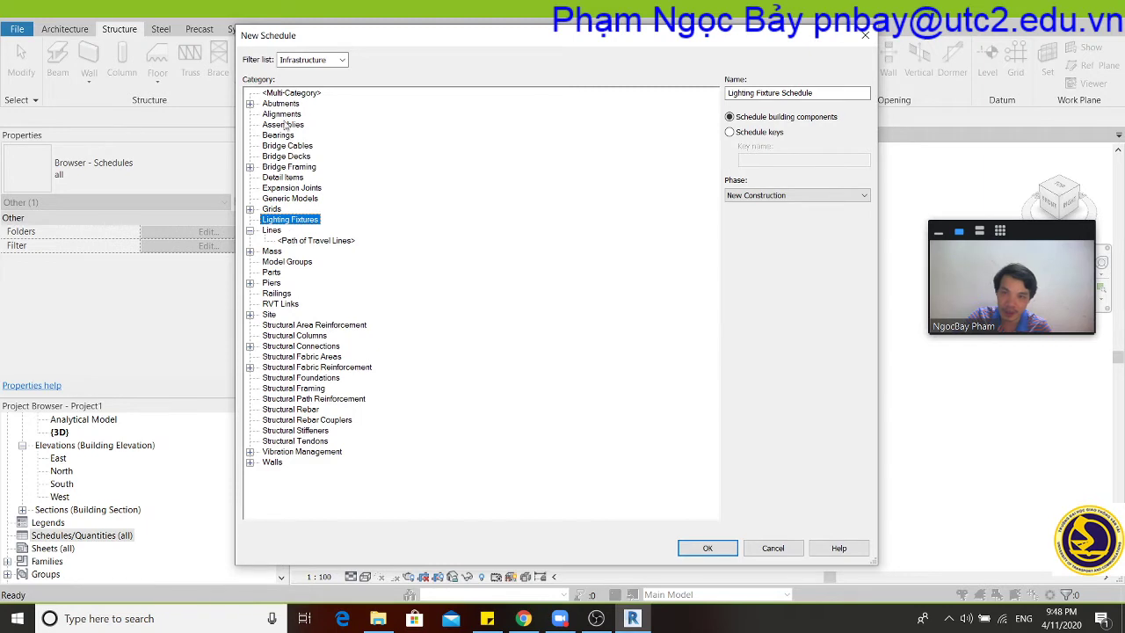
pyautogui.click(306, 441)
pyautogui.click(306, 432)
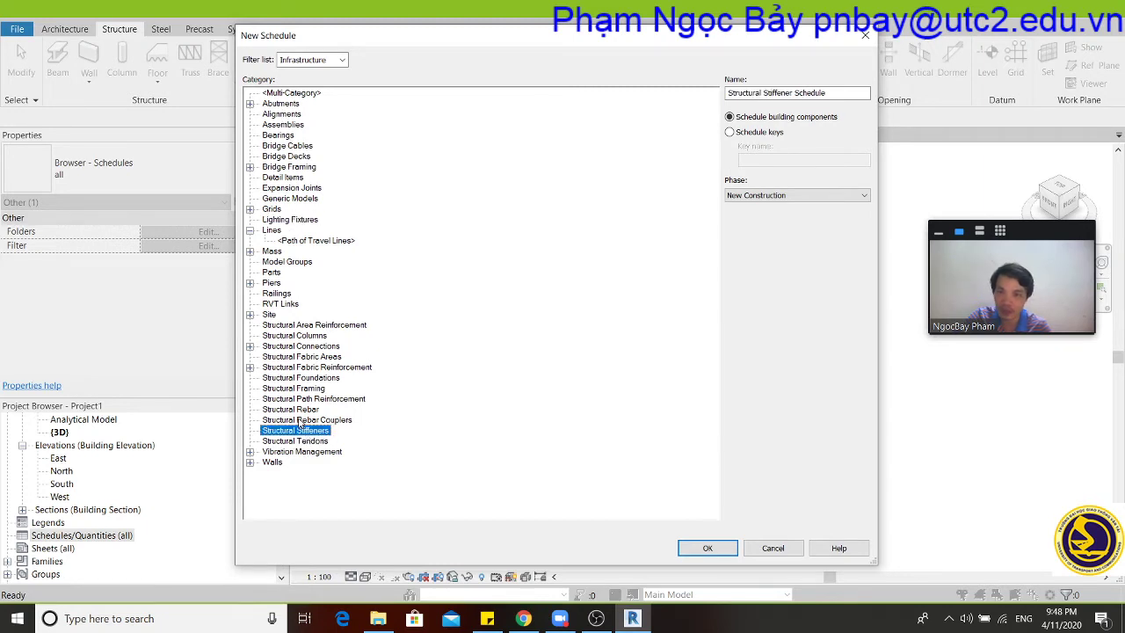
pyautogui.click(305, 442)
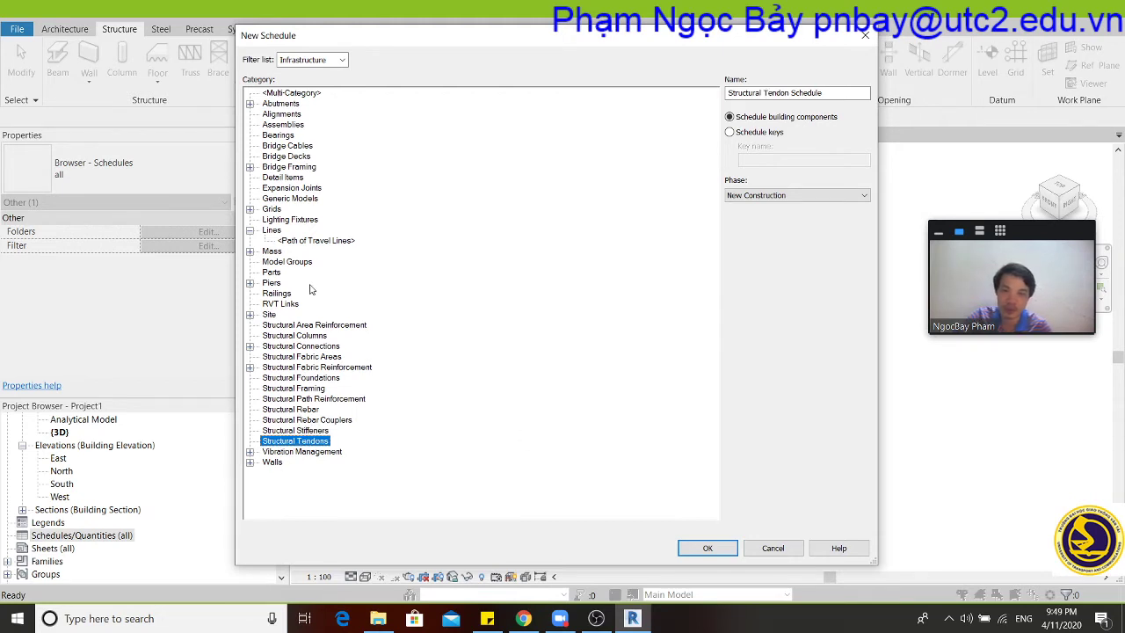
pyautogui.click(773, 548)
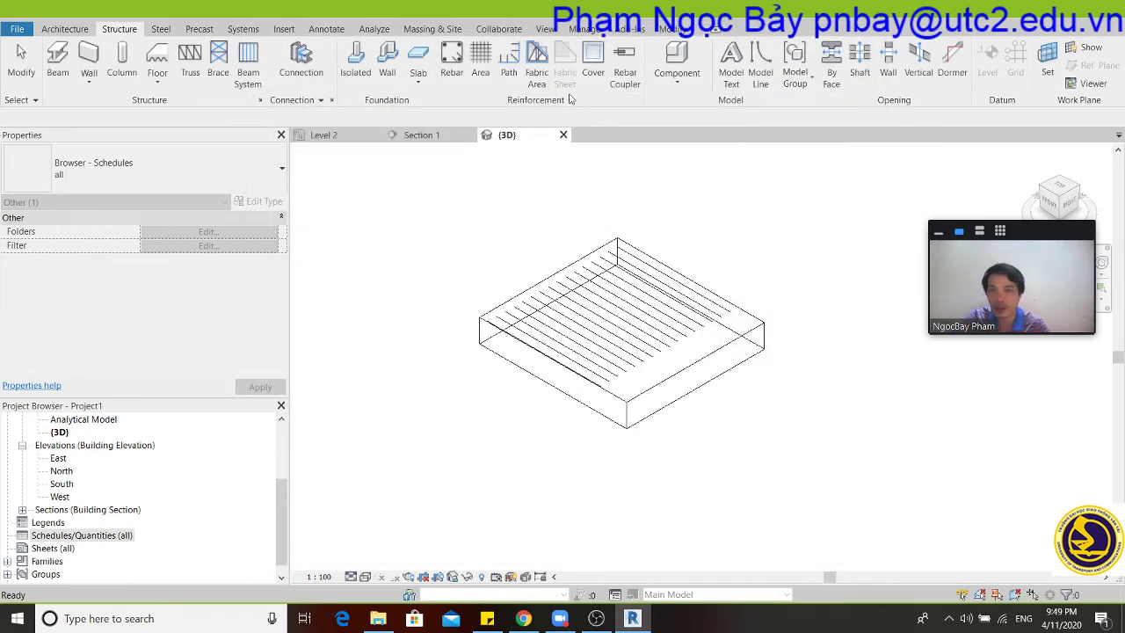
# Launch Dynamo from the Manage tab and start a new blank graph.
pyautogui.click(585, 29)
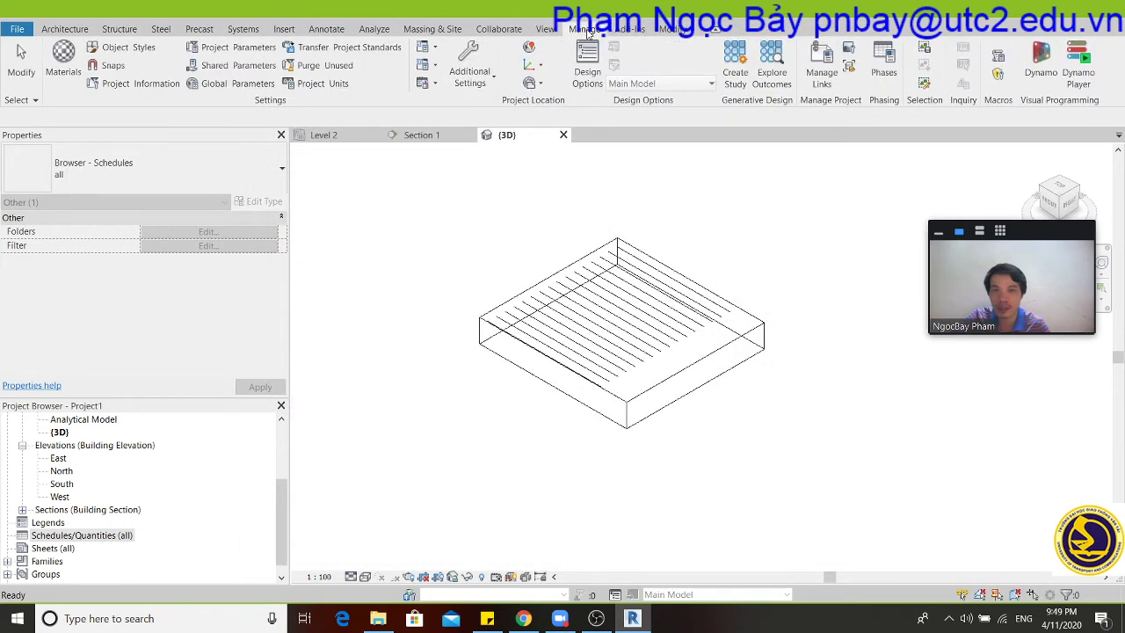
pyautogui.click(1051, 68)
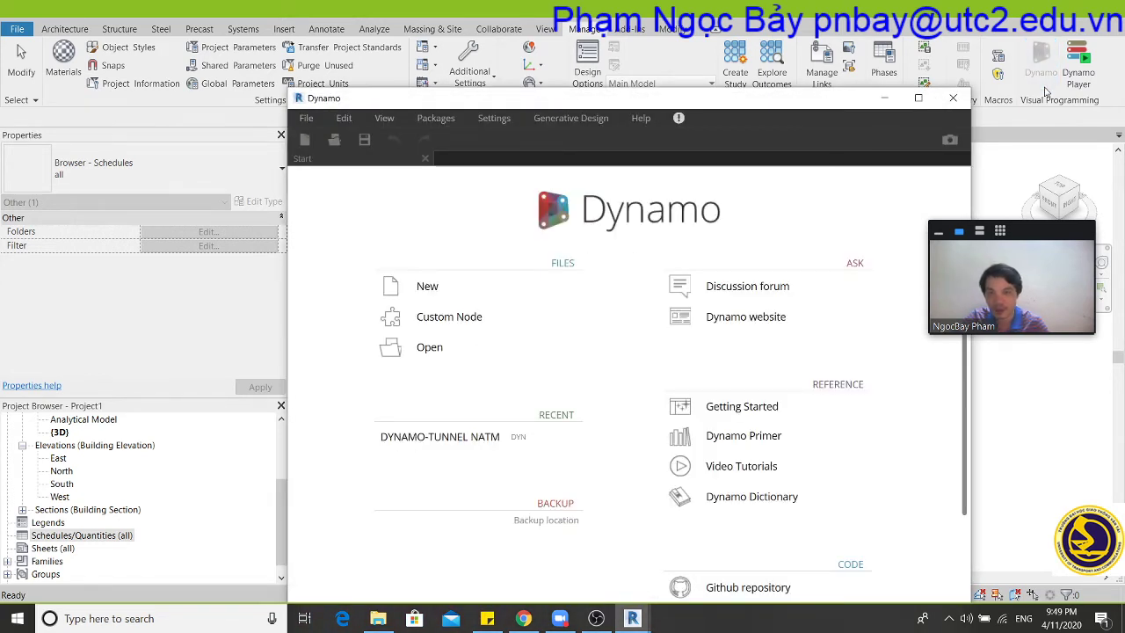
pyautogui.click(473, 298)
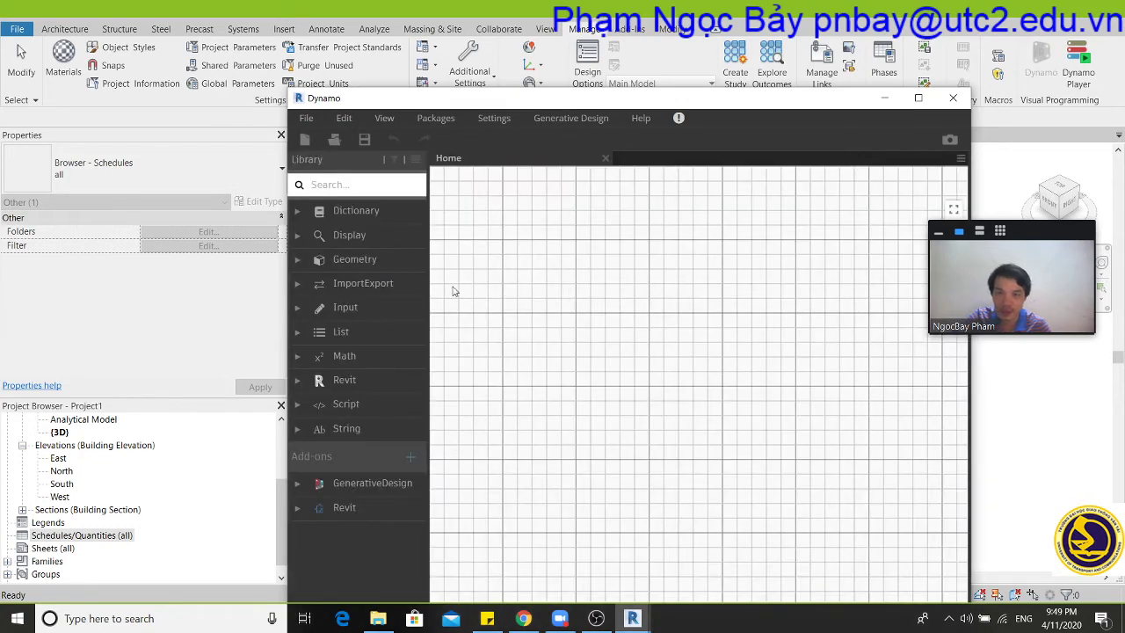
pyautogui.rightClick(571, 255)
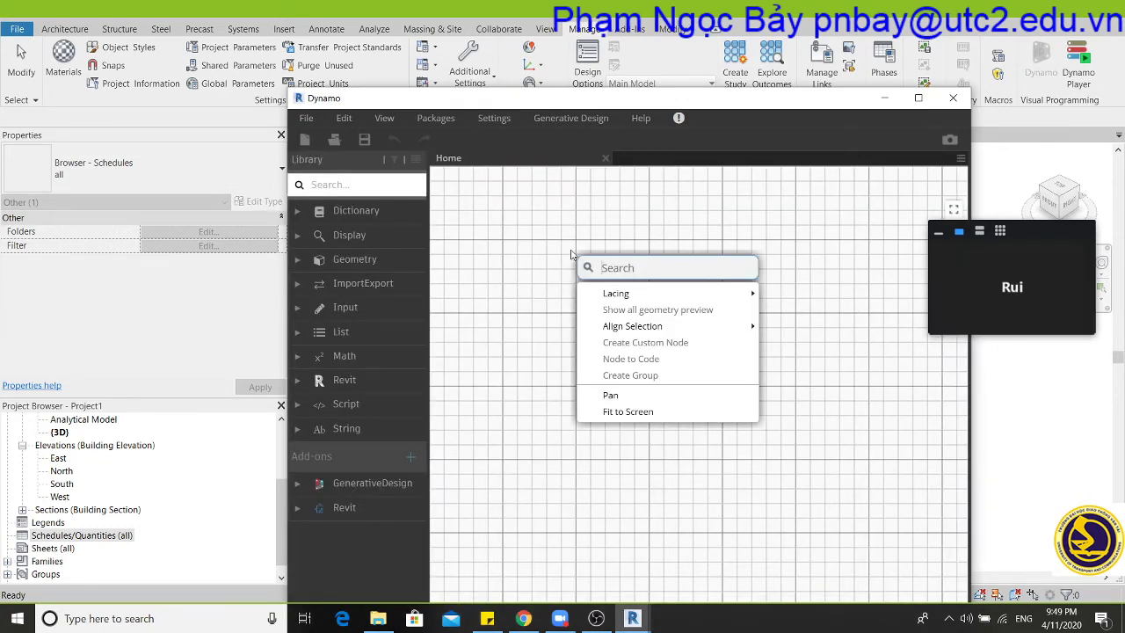
pyautogui.write('ca')
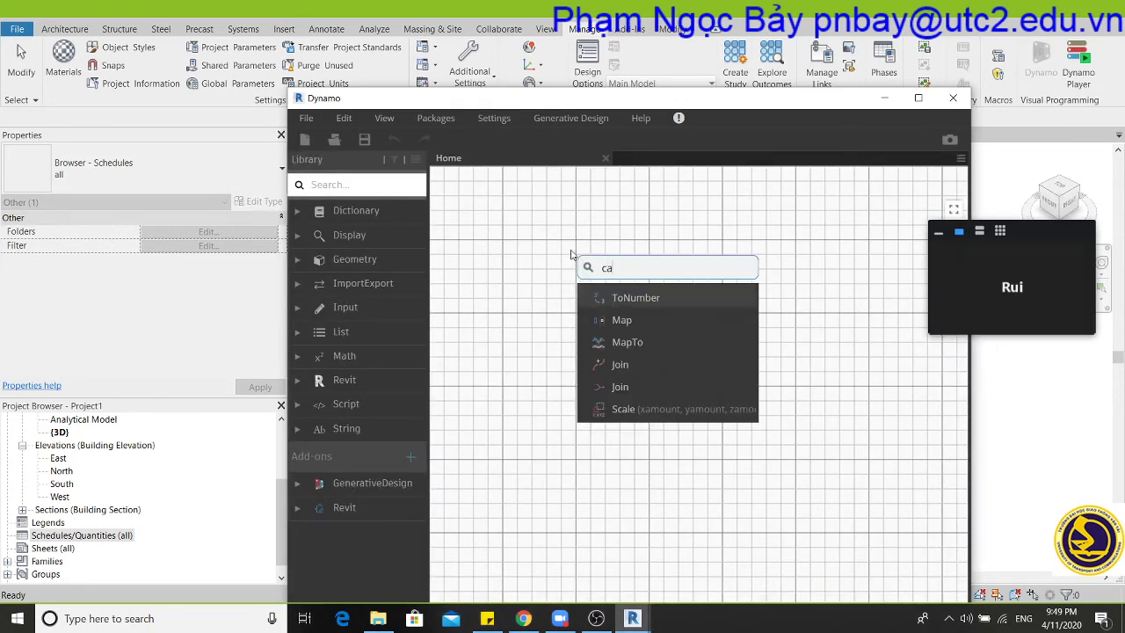
pyautogui.write('t')
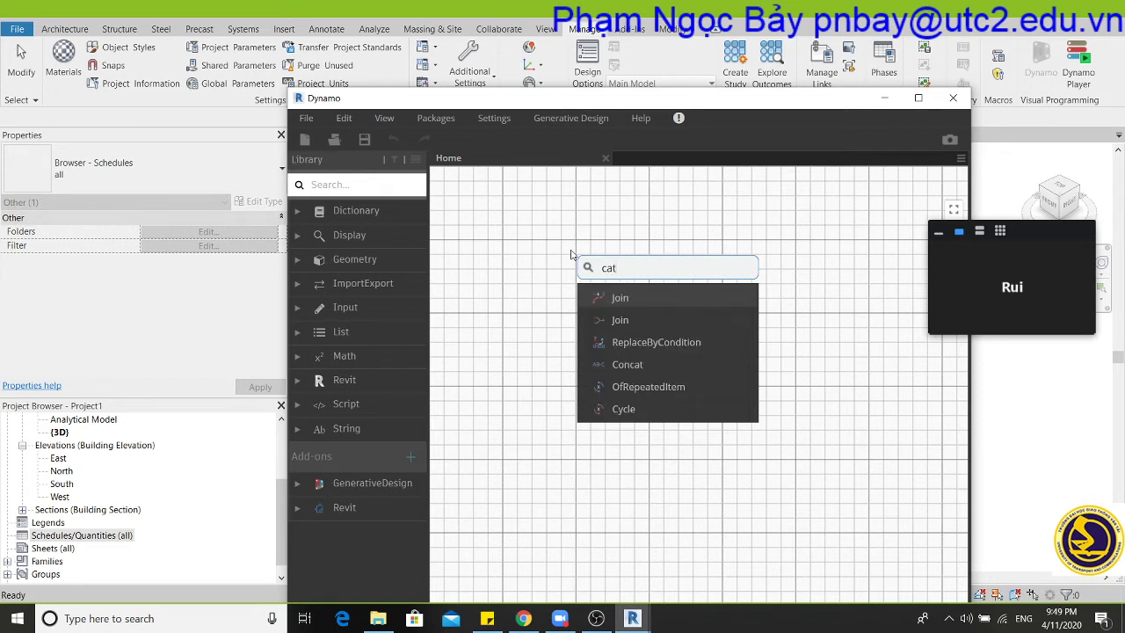
pyautogui.write('a')
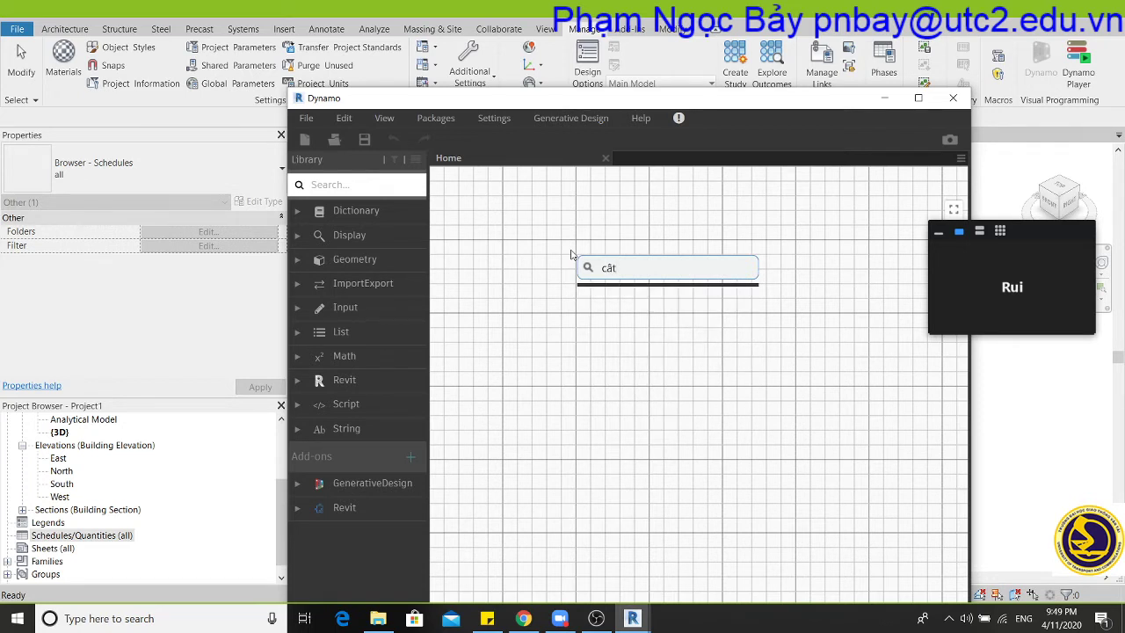
pyautogui.press('BackSpace')
pyautogui.press('BackSpace')
pyautogui.write('a')
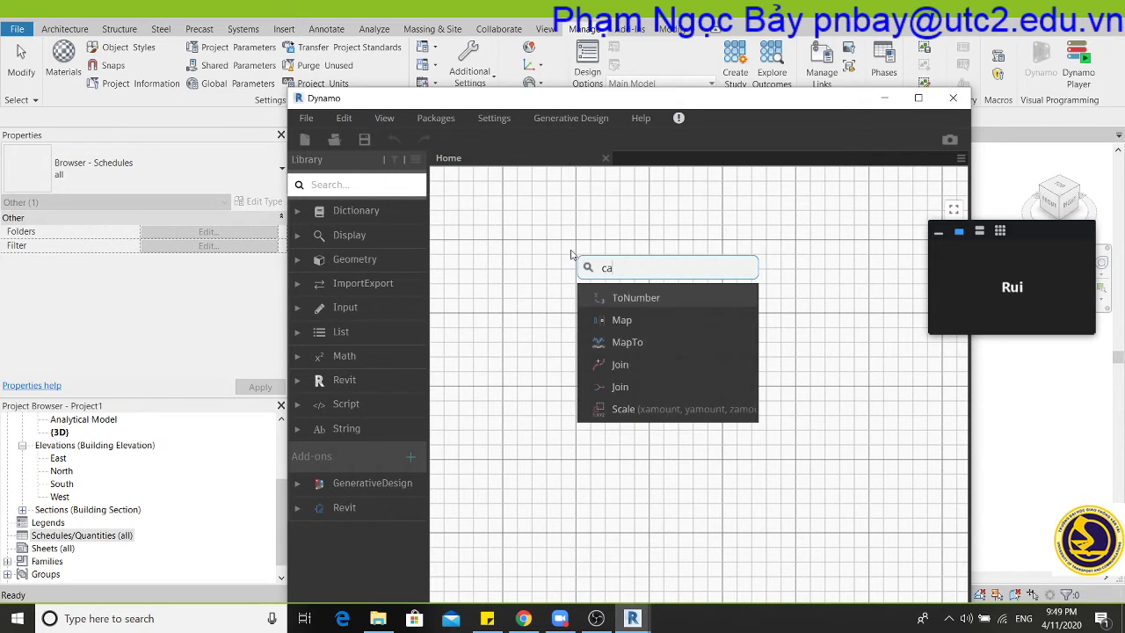
pyautogui.write('to')
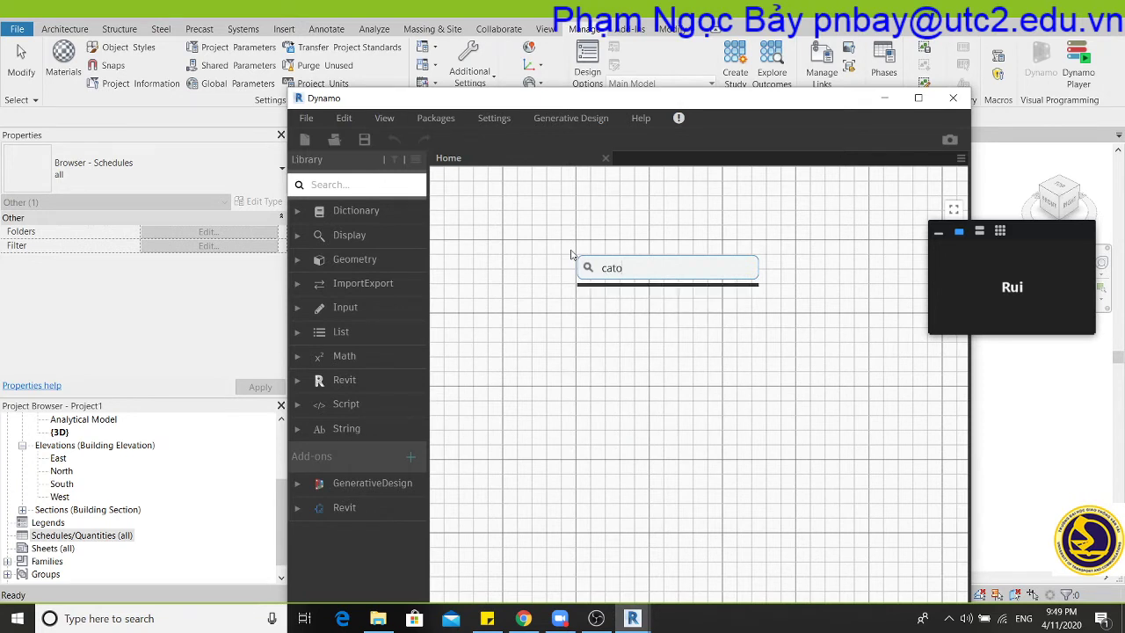
pyautogui.press('BackSpace')
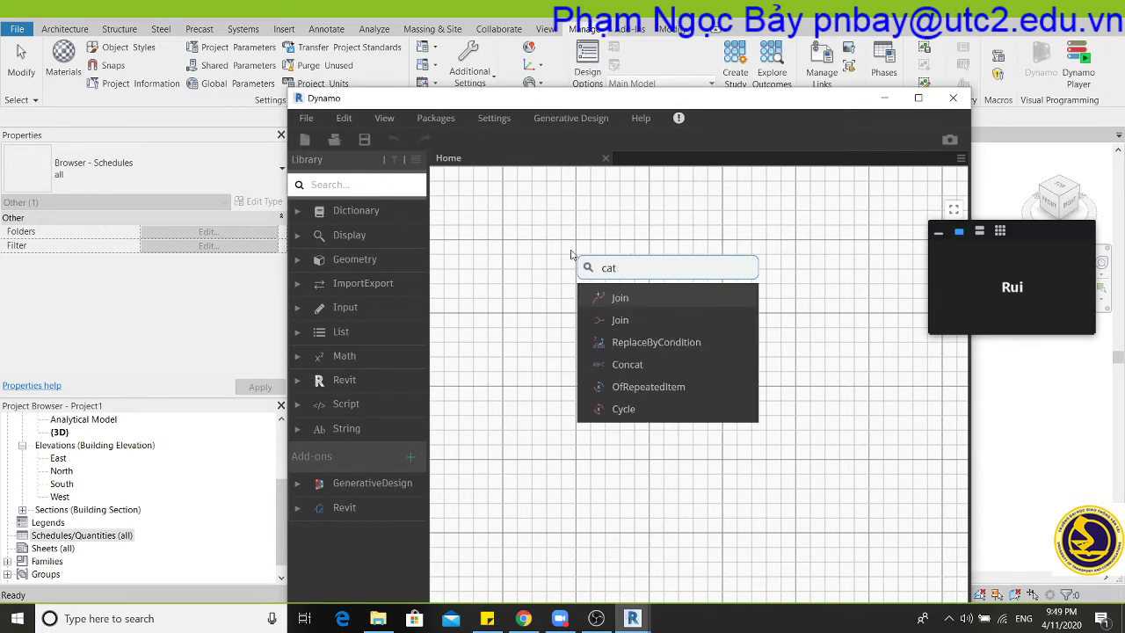
pyautogui.write('o')
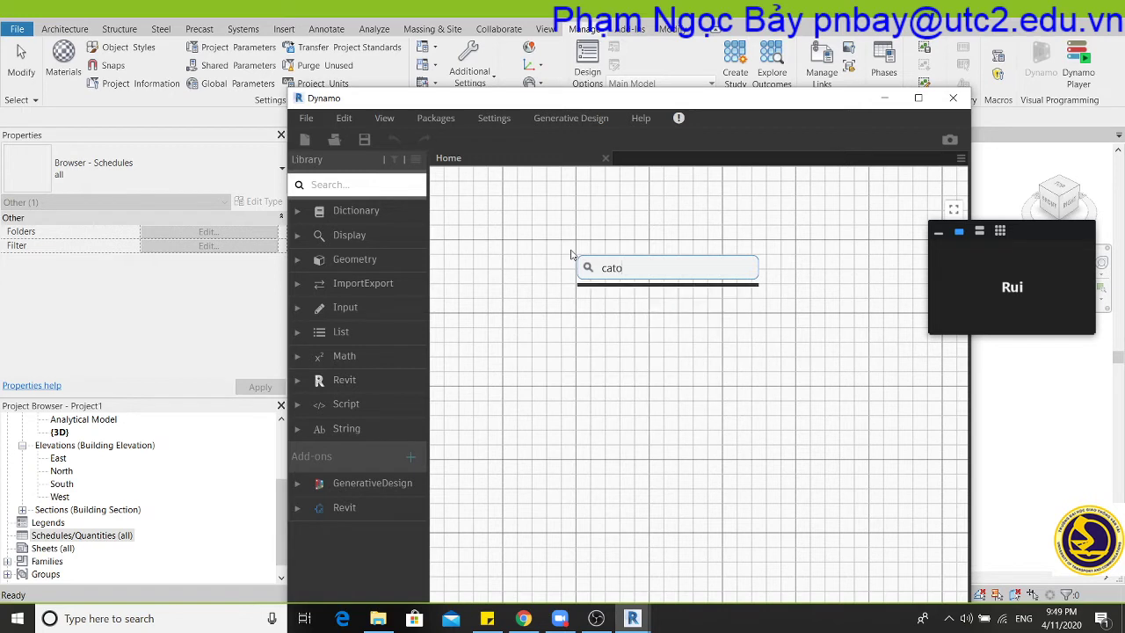
pyautogui.press('BackSpace')
pyautogui.press('BackSpace')
pyautogui.press('BackSpace')
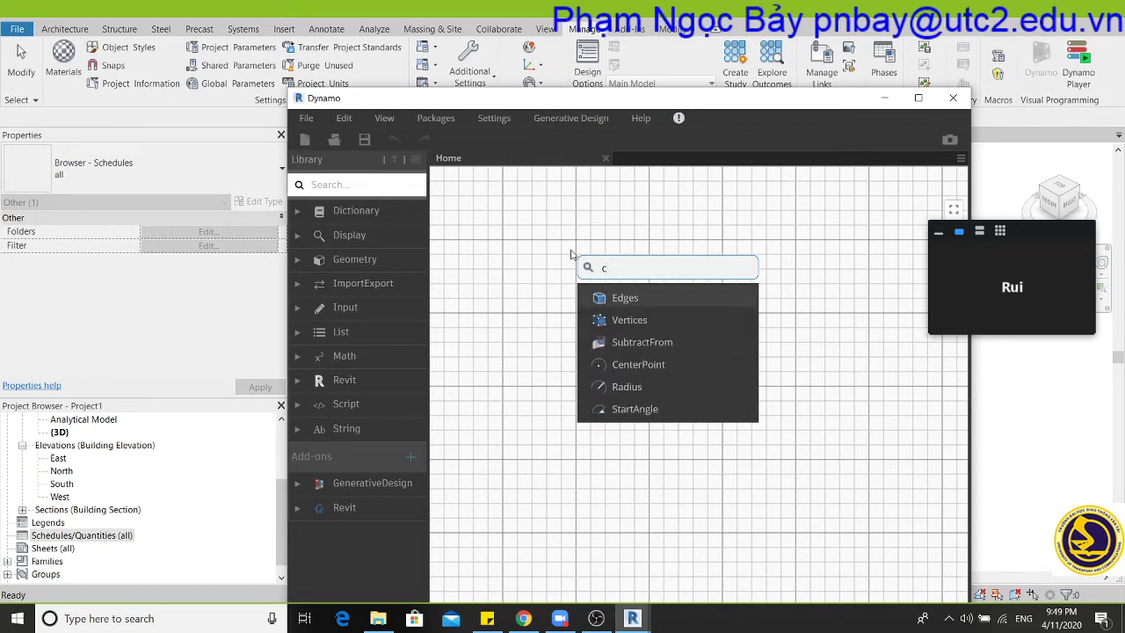
pyautogui.press('BackSpace')
pyautogui.write('c')
pyautogui.write('at')
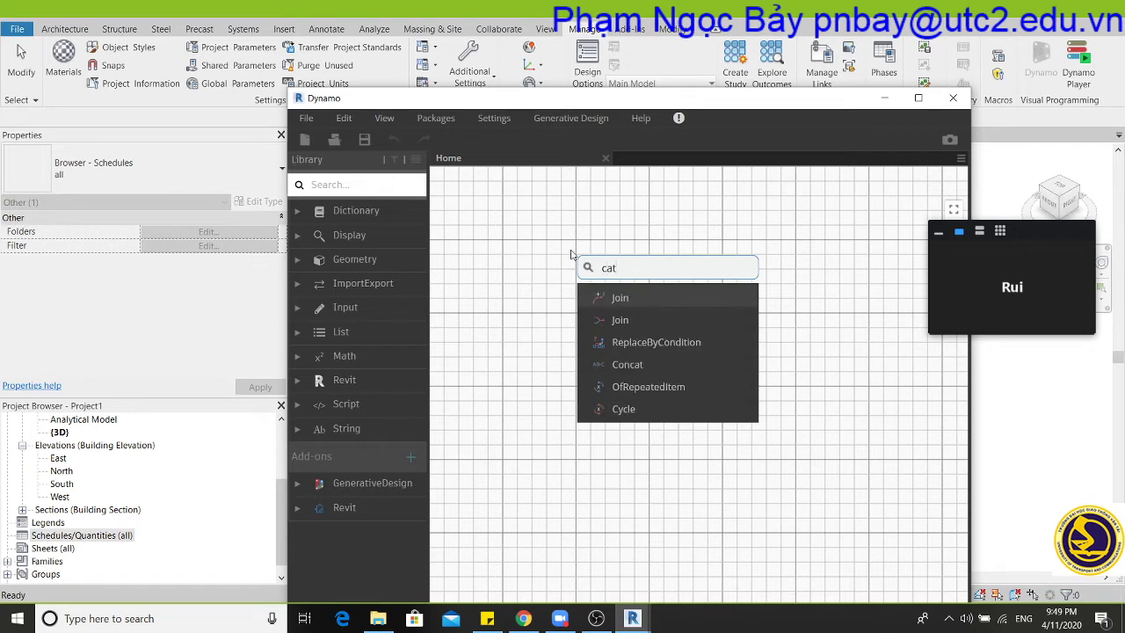
pyautogui.write('i')
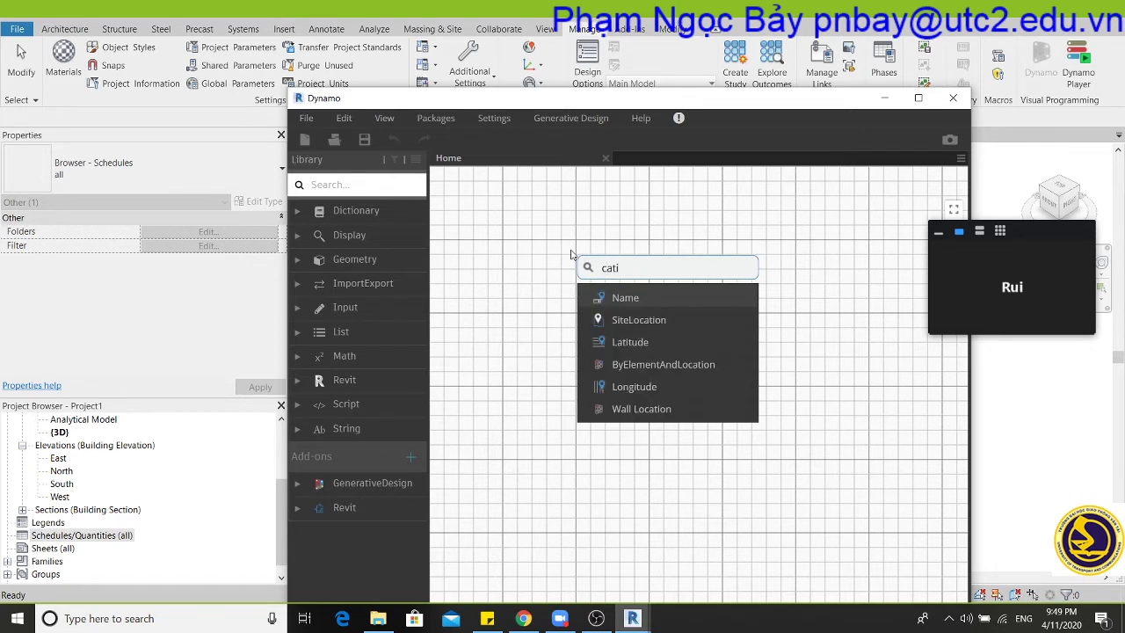
pyautogui.write('e')
pyautogui.press('BackSpace')
pyautogui.press('BackSpace')
pyautogui.press('BackSpace')
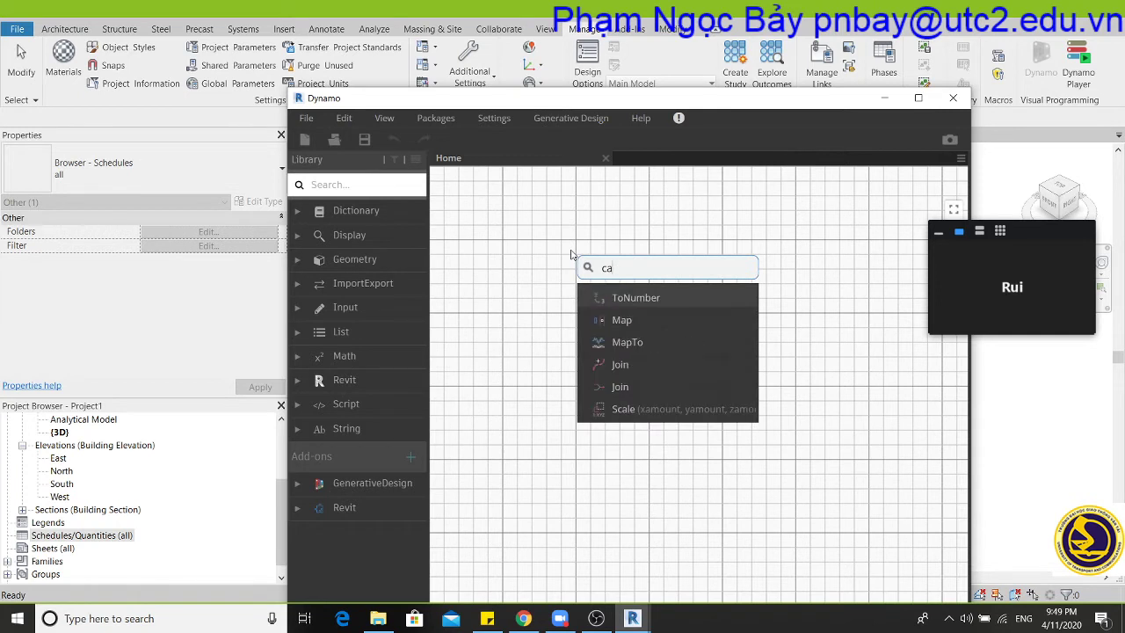
pyautogui.press('BackSpace')
pyautogui.press('BackSpace')
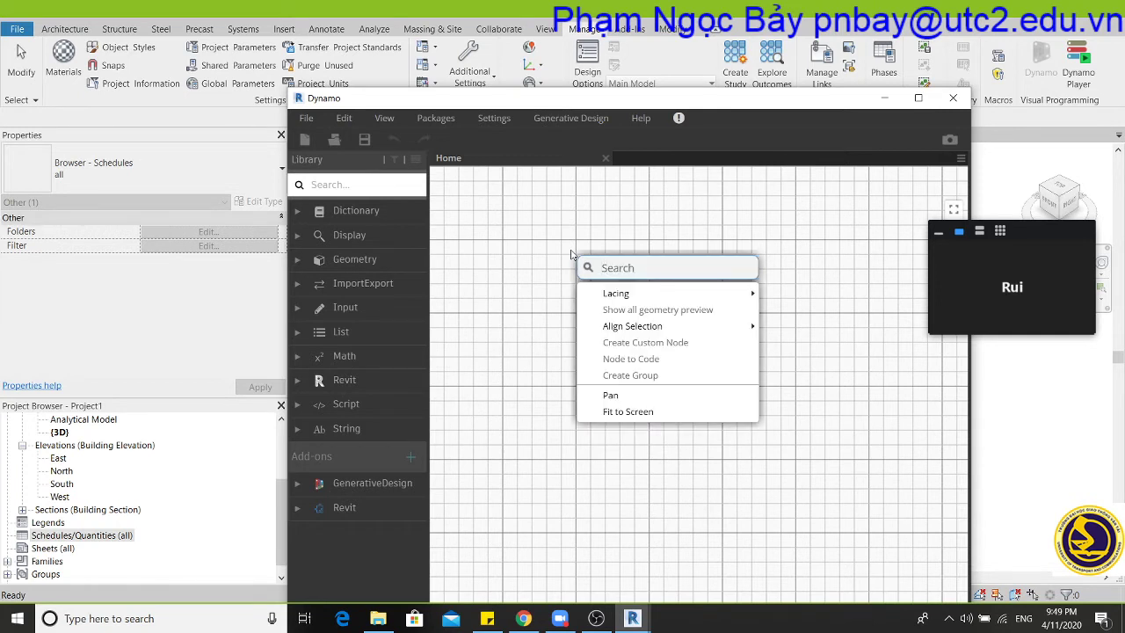
pyautogui.write('ca')
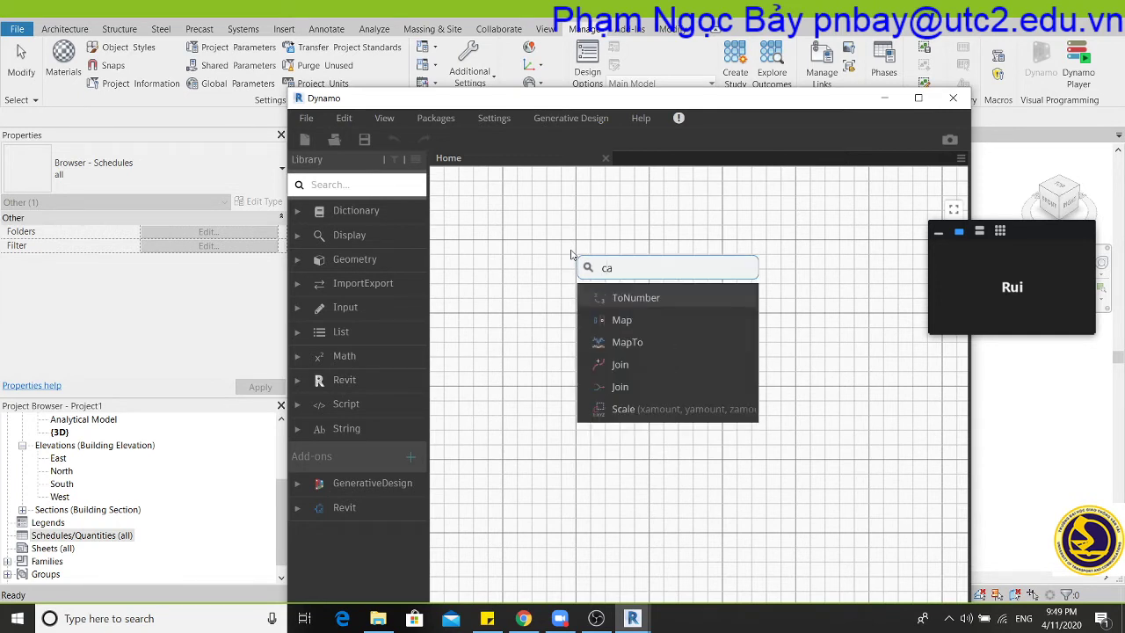
pyautogui.write('t')
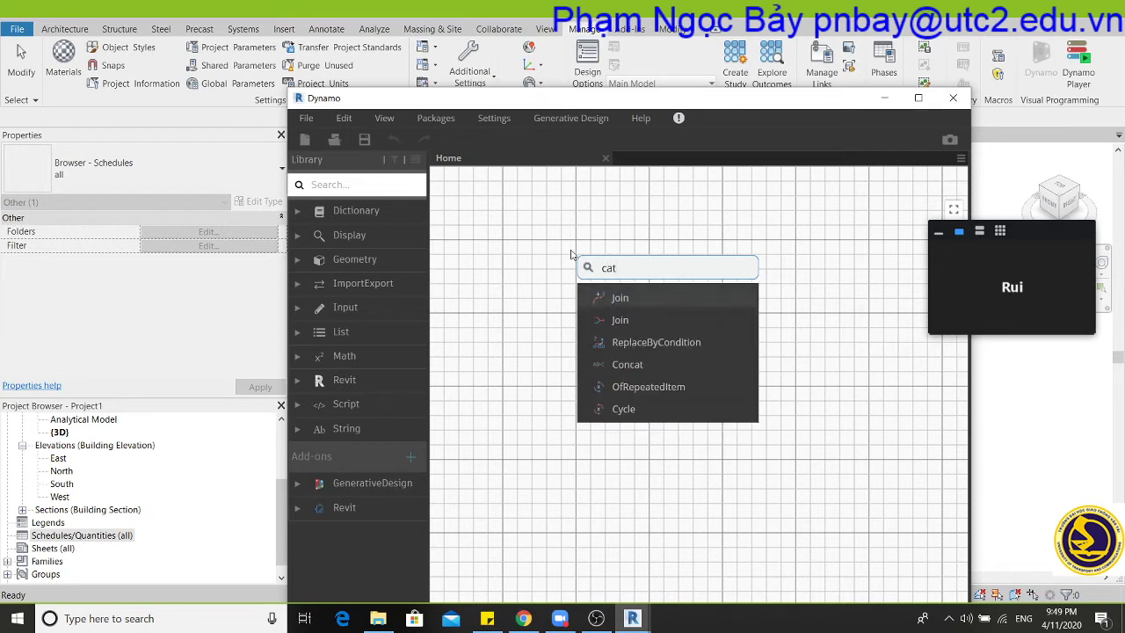
pyautogui.write('aa')
pyautogui.press('BackSpace')
pyautogui.press('BackSpace')
pyautogui.press('BackSpace')
pyautogui.press('BackSpace')
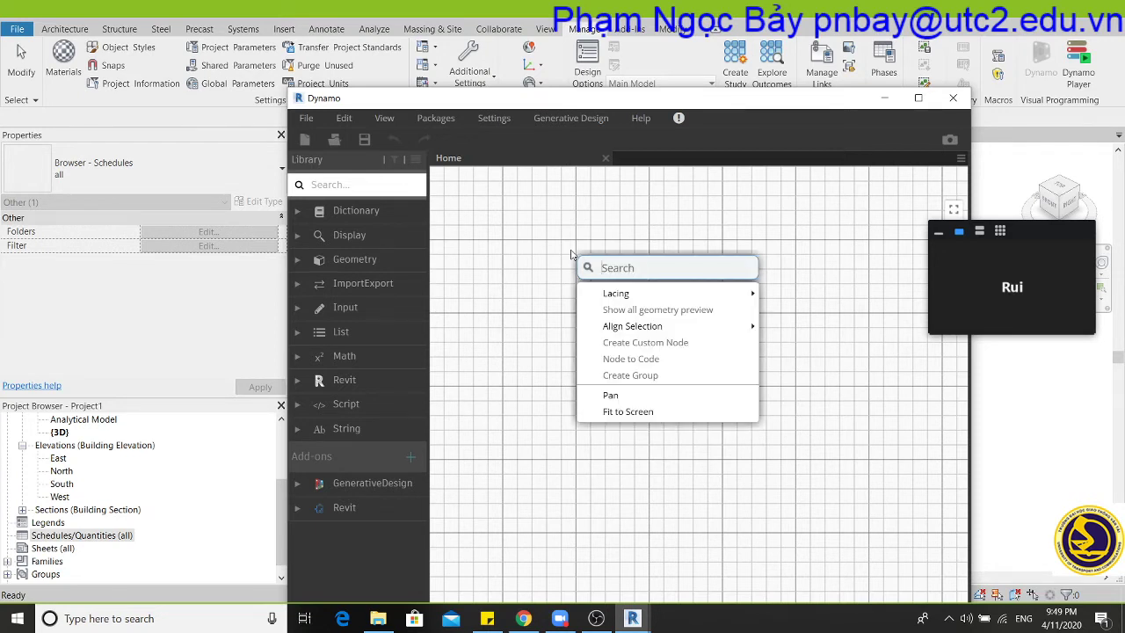
pyautogui.write('lo')
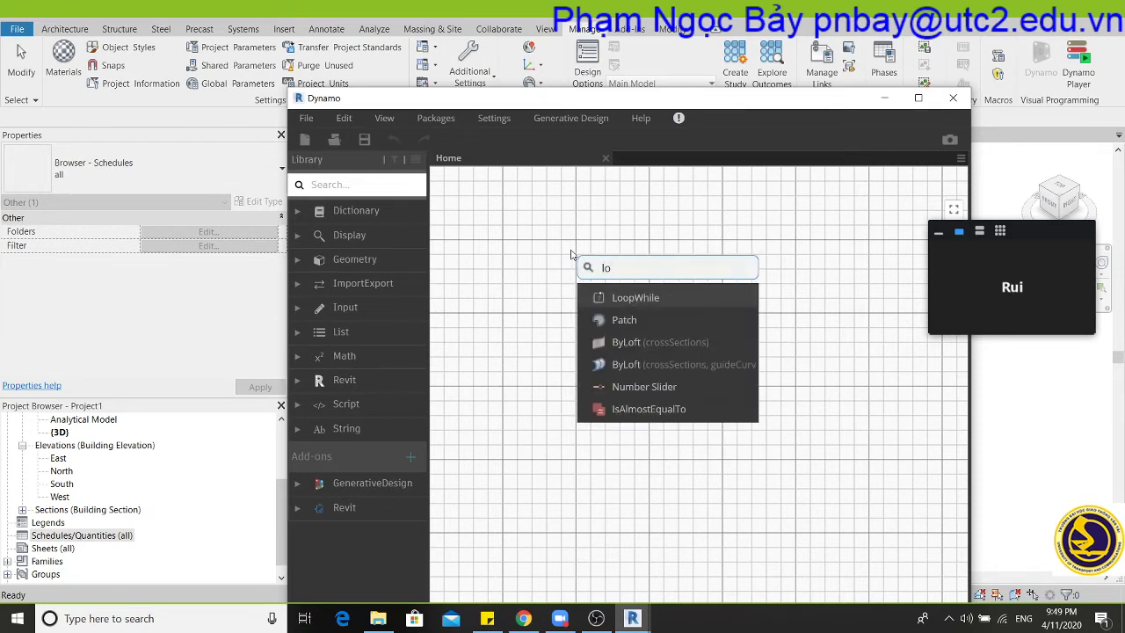
pyautogui.write('gi')
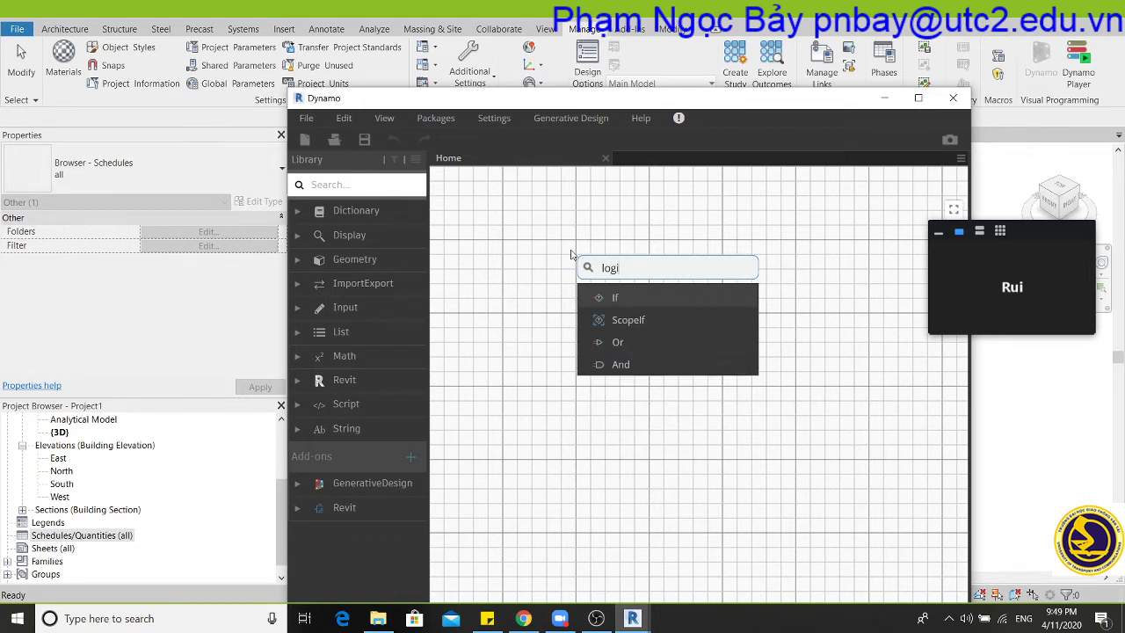
pyautogui.press('BackSpace')
pyautogui.press('BackSpace')
pyautogui.press('BackSpace')
pyautogui.press('BackSpace')
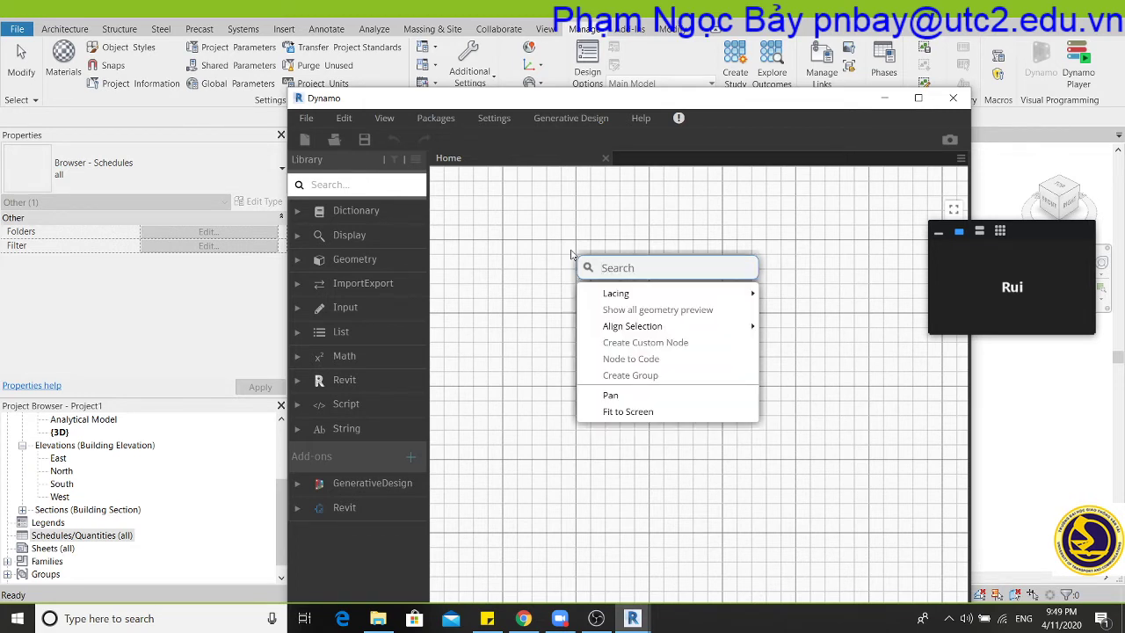
pyautogui.click(495, 281)
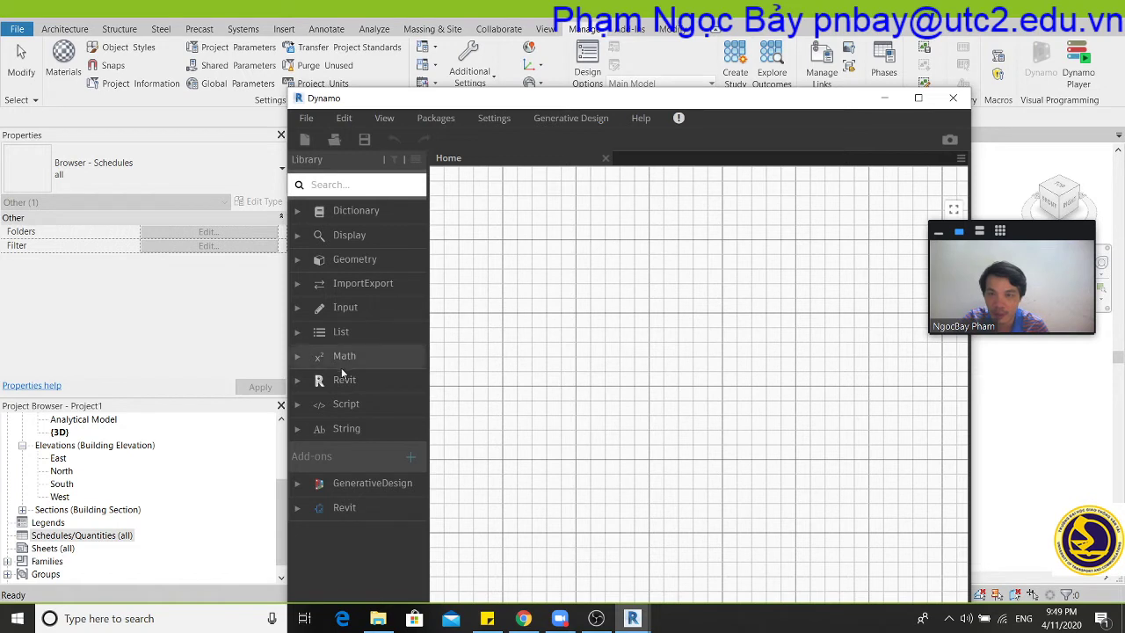
# Add an All Elements of Category node from Revit > Selection and position it mid-canvas.
pyautogui.click(298, 380)
pyautogui.scroll(-3, 298, 380)
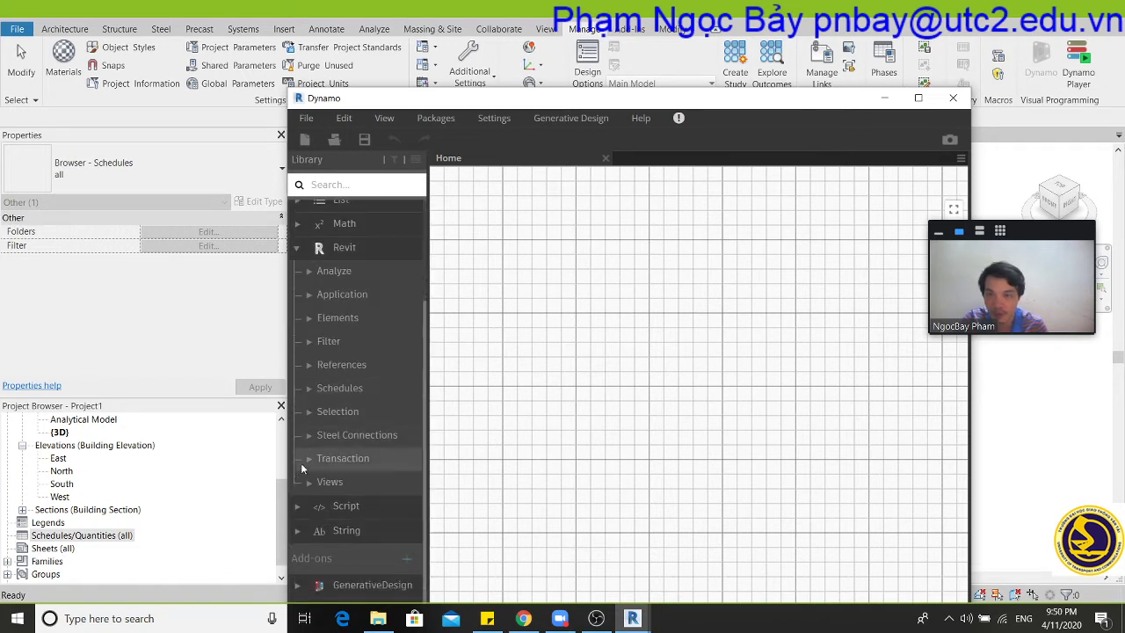
pyautogui.click(310, 389)
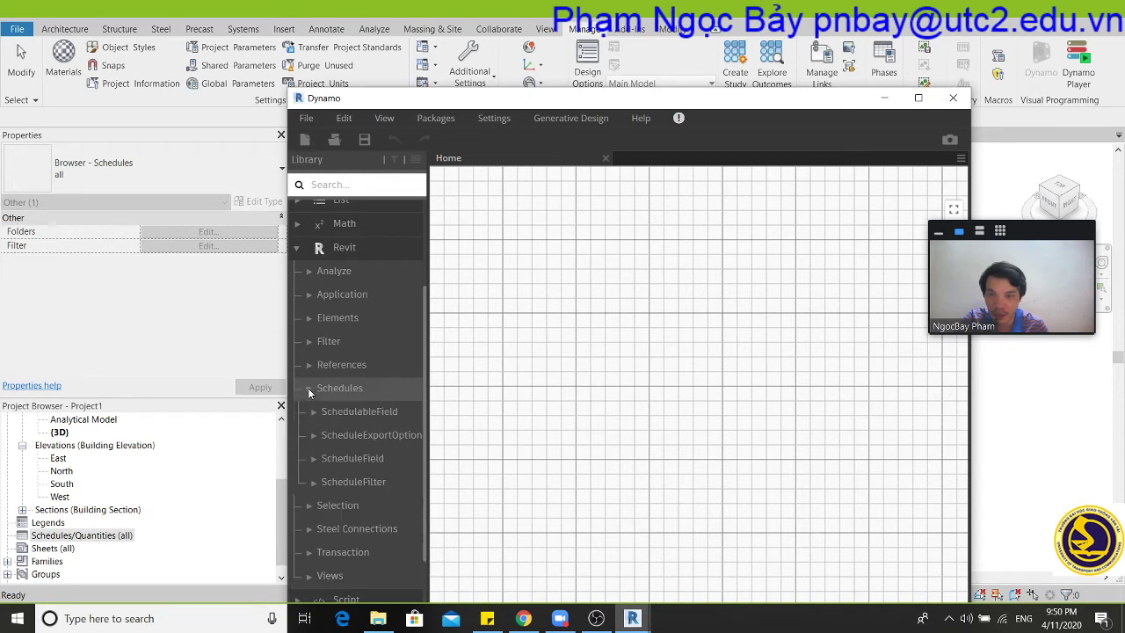
pyautogui.scroll(-2, 306, 404)
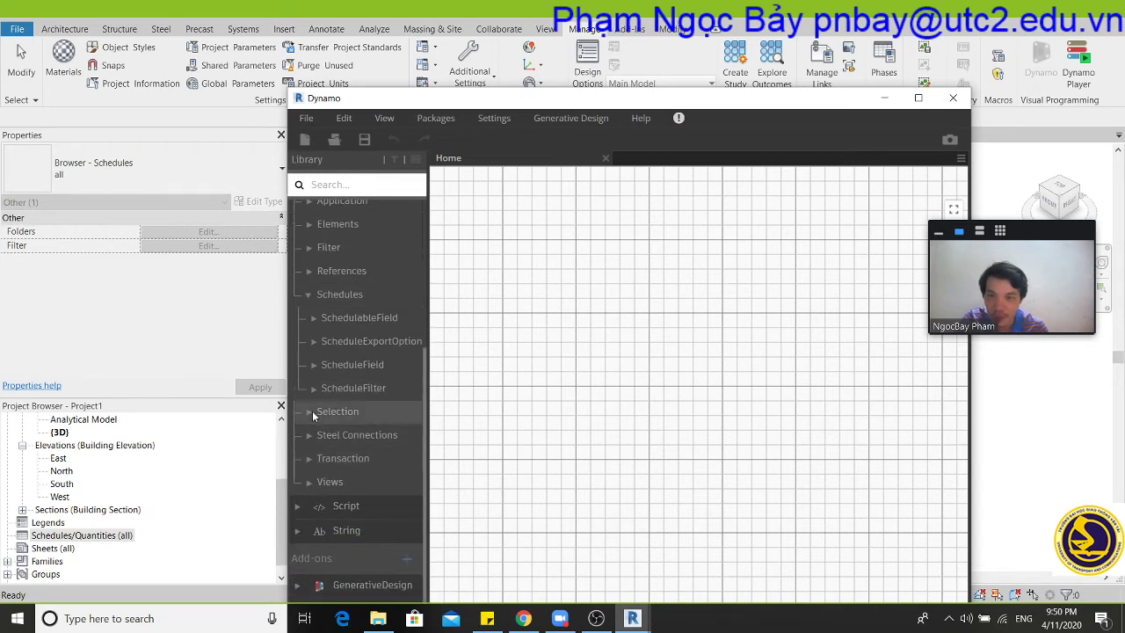
pyautogui.click(313, 416)
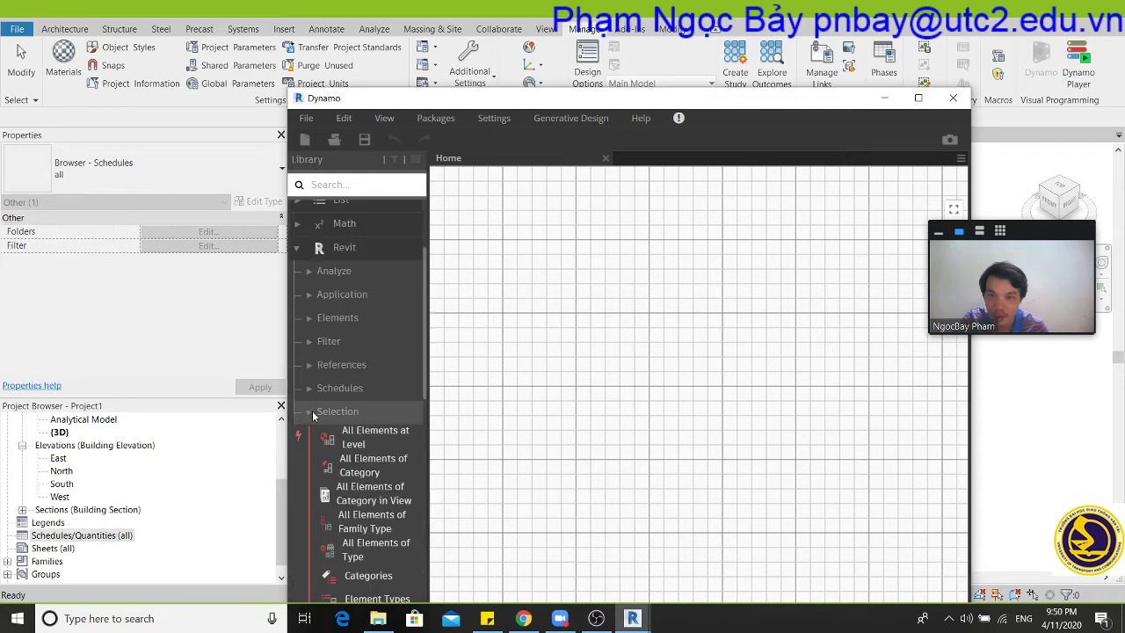
pyautogui.click(372, 456)
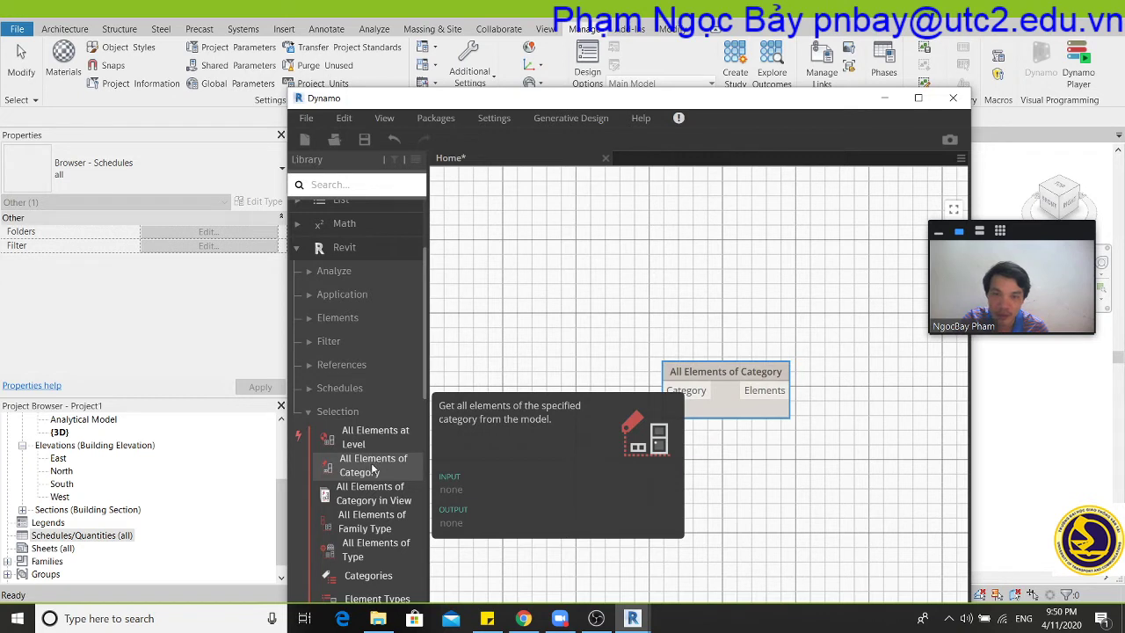
pyautogui.moveTo(698, 370); pyautogui.dragTo(741, 283)
# Search 'cate' to add a Categories node and place it upper-left of All Elements of Category.
pyautogui.rightClick(587, 309)
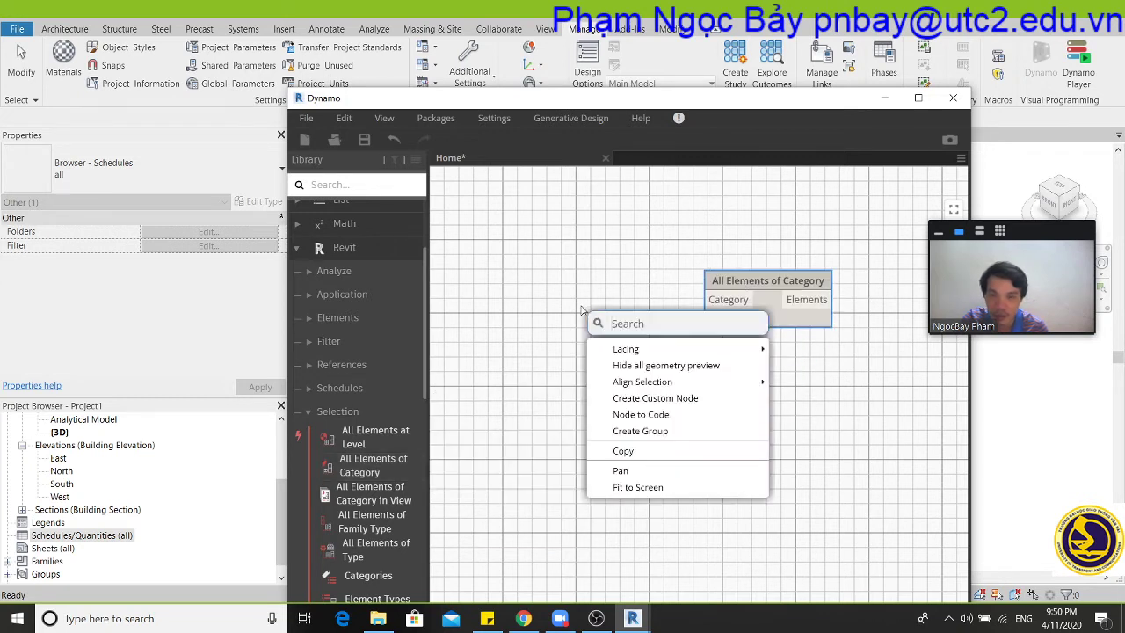
pyautogui.write('cat')
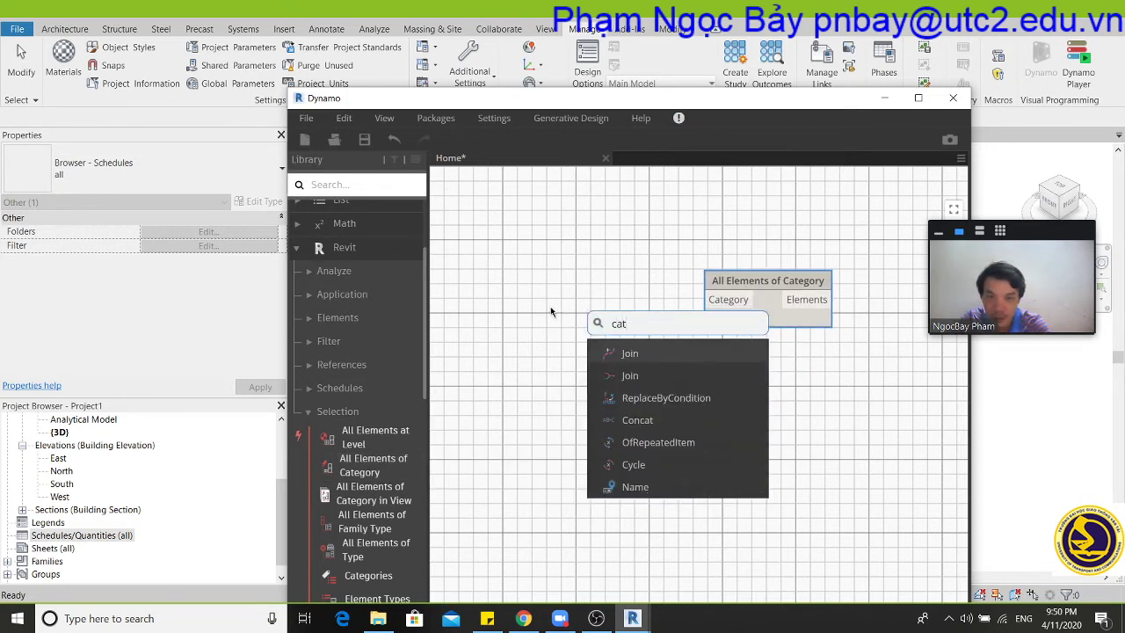
pyautogui.write('e')
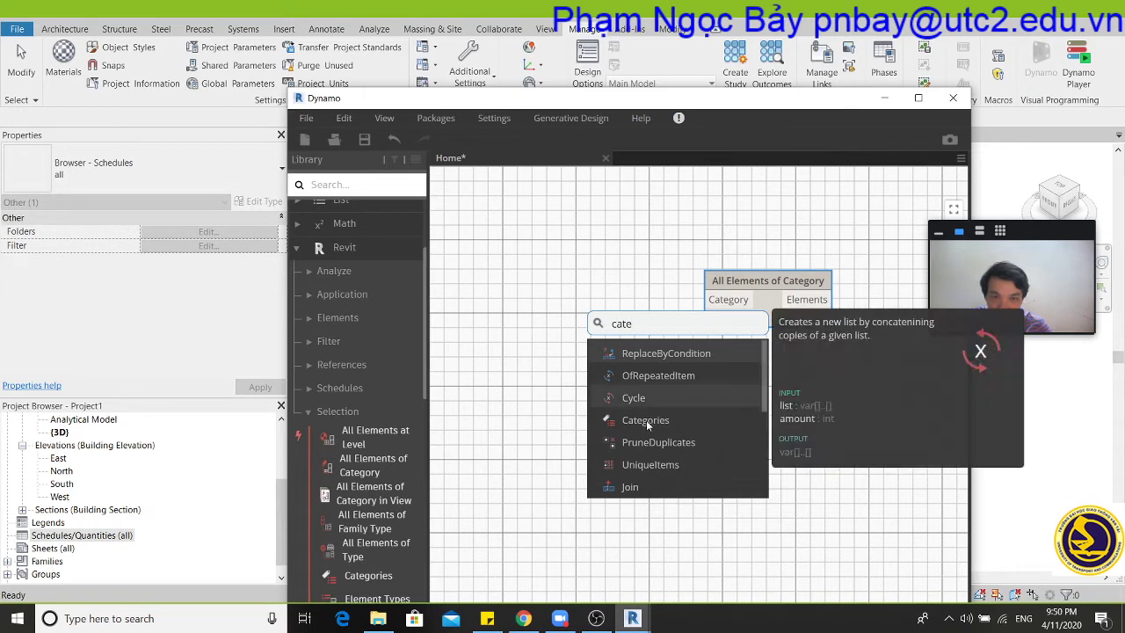
pyautogui.click(646, 420)
pyautogui.moveTo(680, 429); pyautogui.dragTo(629, 336)
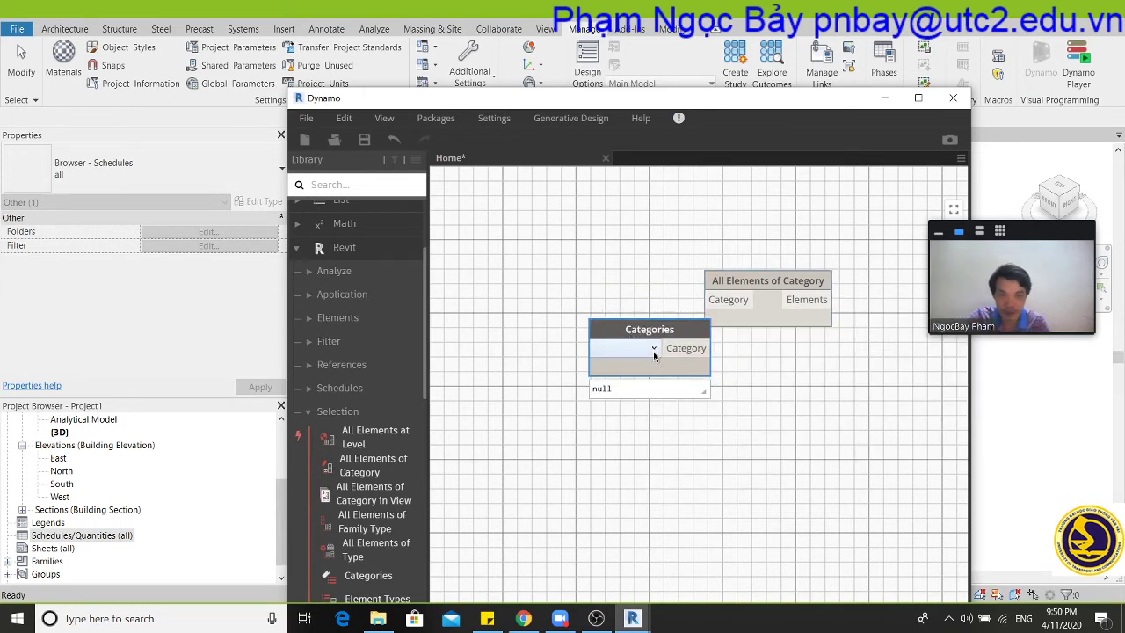
pyautogui.click(653, 350)
pyautogui.click(628, 277)
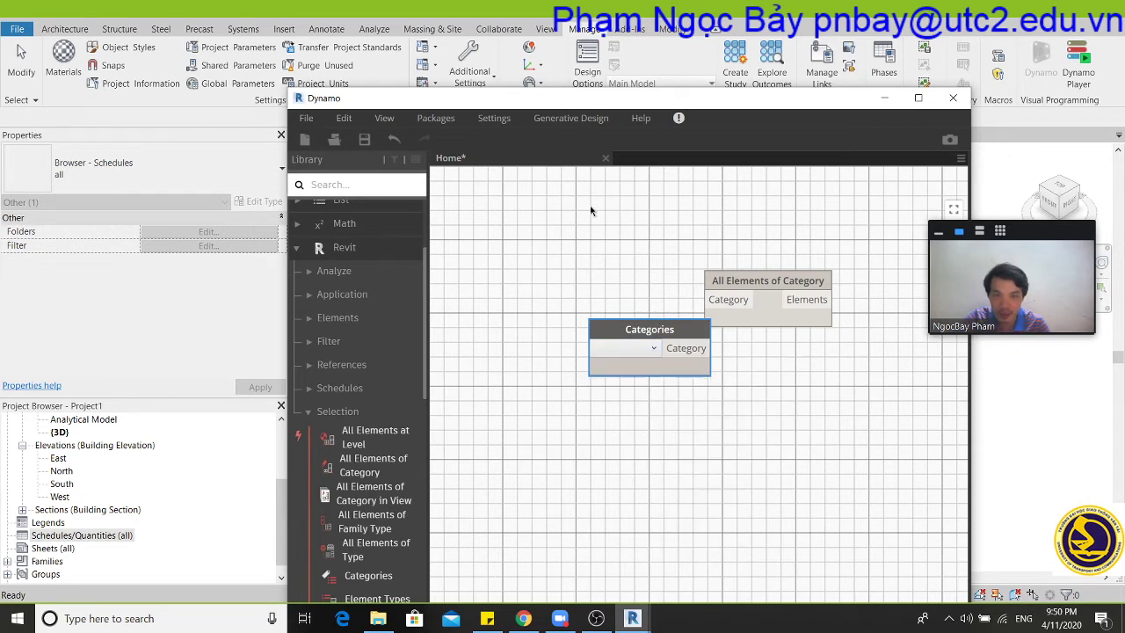
pyautogui.moveTo(663, 341); pyautogui.dragTo(590, 210)
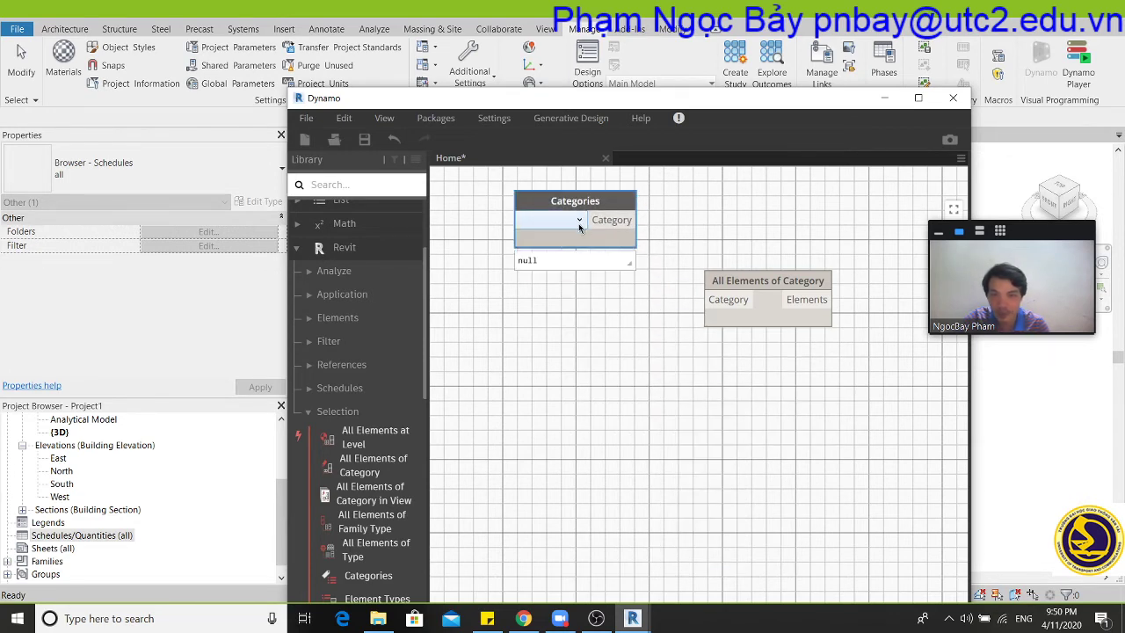
# Scroll through the whole Categories dropdown list, then return its scrollbar to the top.
pyautogui.click(580, 221)
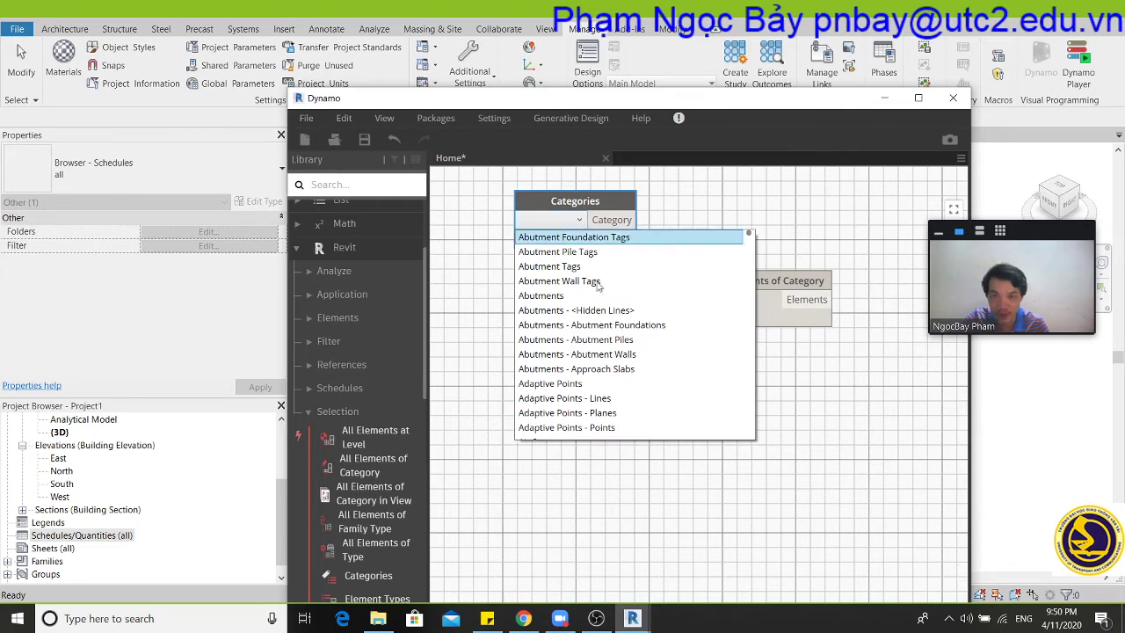
pyautogui.scroll(-4, 607, 334)
pyautogui.scroll(-5, 612, 350)
pyautogui.scroll(-5, 612, 352)
pyautogui.scroll(-4, 613, 360)
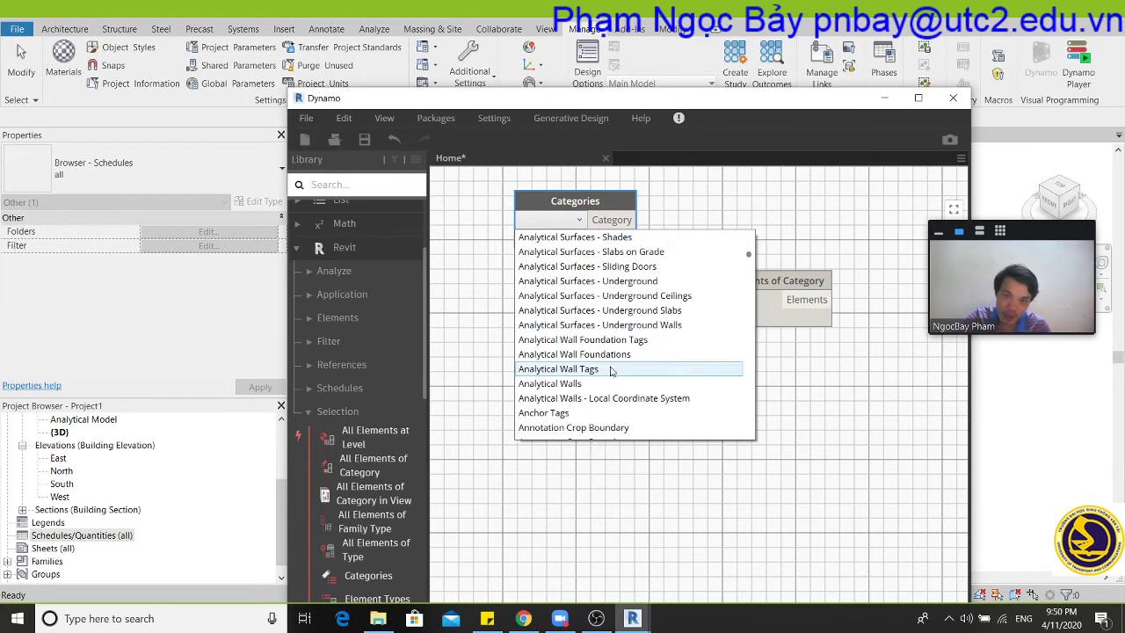
pyautogui.scroll(-5, 613, 369)
pyautogui.scroll(-3, 613, 370)
pyautogui.scroll(4, 613, 369)
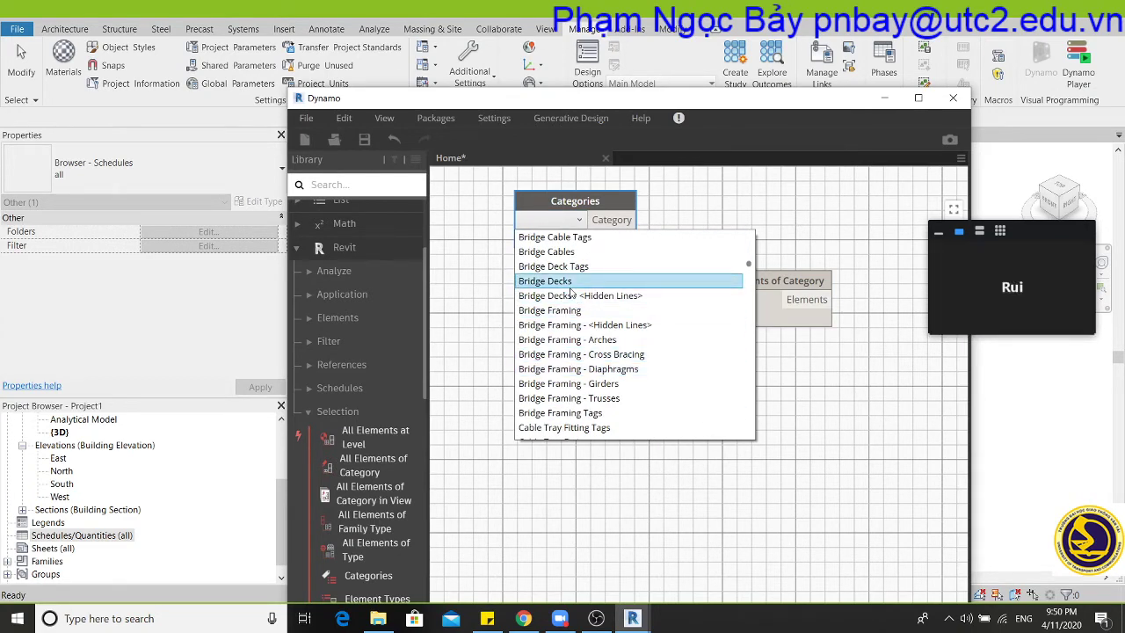
pyautogui.scroll(1, 574, 298)
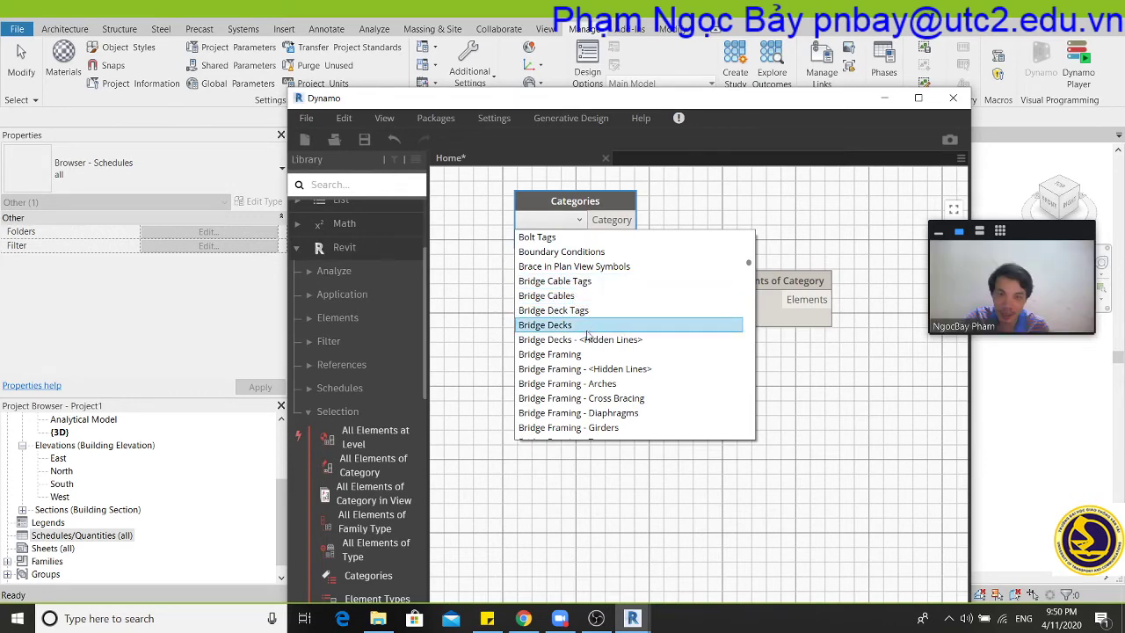
pyautogui.scroll(-1, 588, 347)
pyautogui.scroll(-2, 589, 349)
pyautogui.scroll(-4, 587, 349)
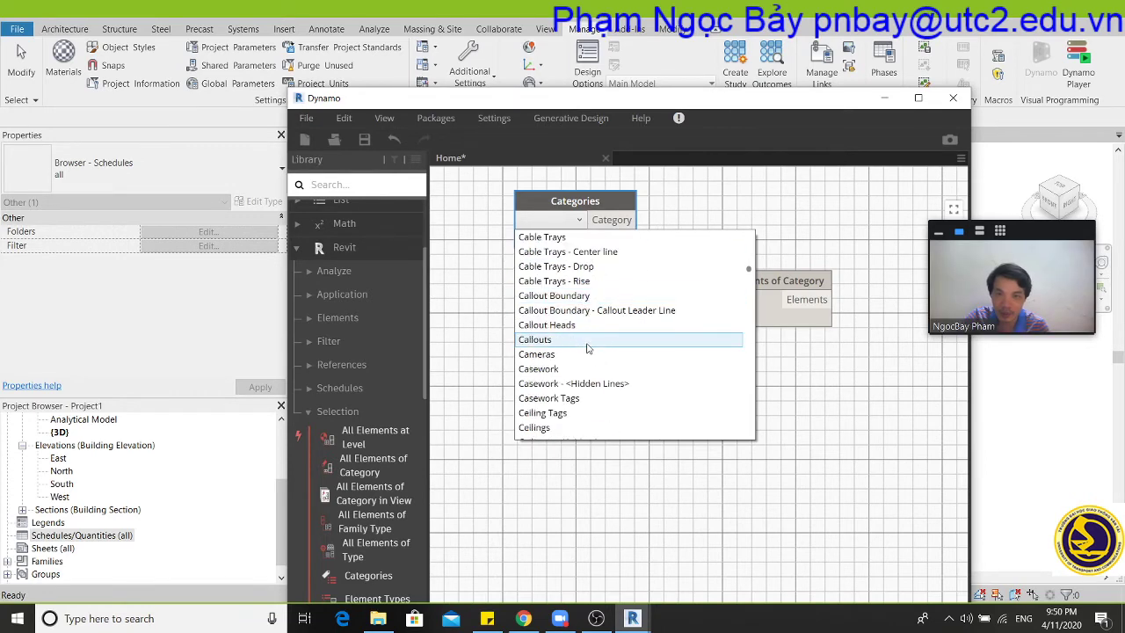
pyautogui.scroll(-4, 587, 348)
pyautogui.scroll(-5, 587, 349)
pyautogui.scroll(-1, 587, 349)
pyautogui.scroll(-3, 587, 348)
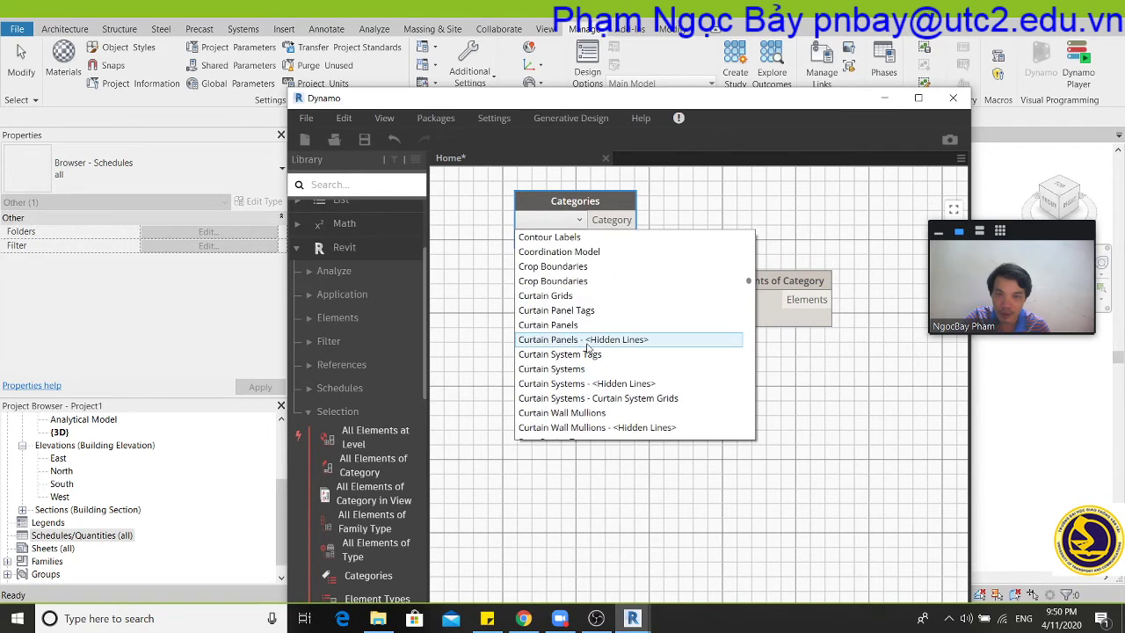
pyautogui.scroll(-5, 587, 349)
pyautogui.scroll(-2, 587, 349)
pyautogui.scroll(-4, 586, 349)
pyautogui.scroll(-10, 587, 349)
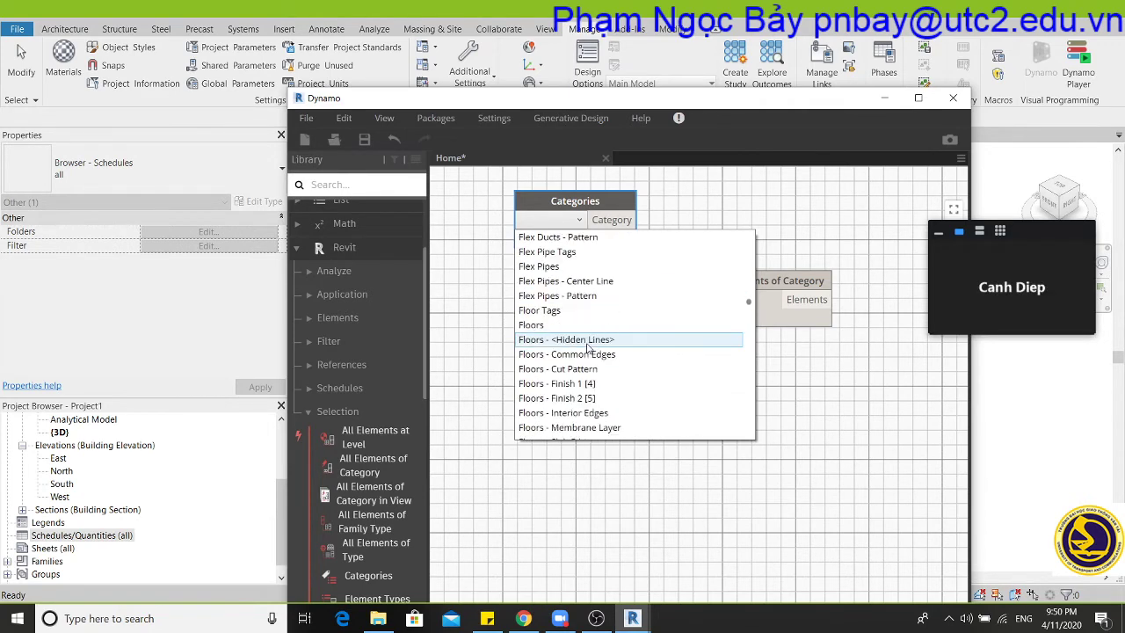
pyautogui.scroll(-4, 587, 349)
pyautogui.scroll(4, 586, 349)
pyautogui.scroll(-4, 587, 349)
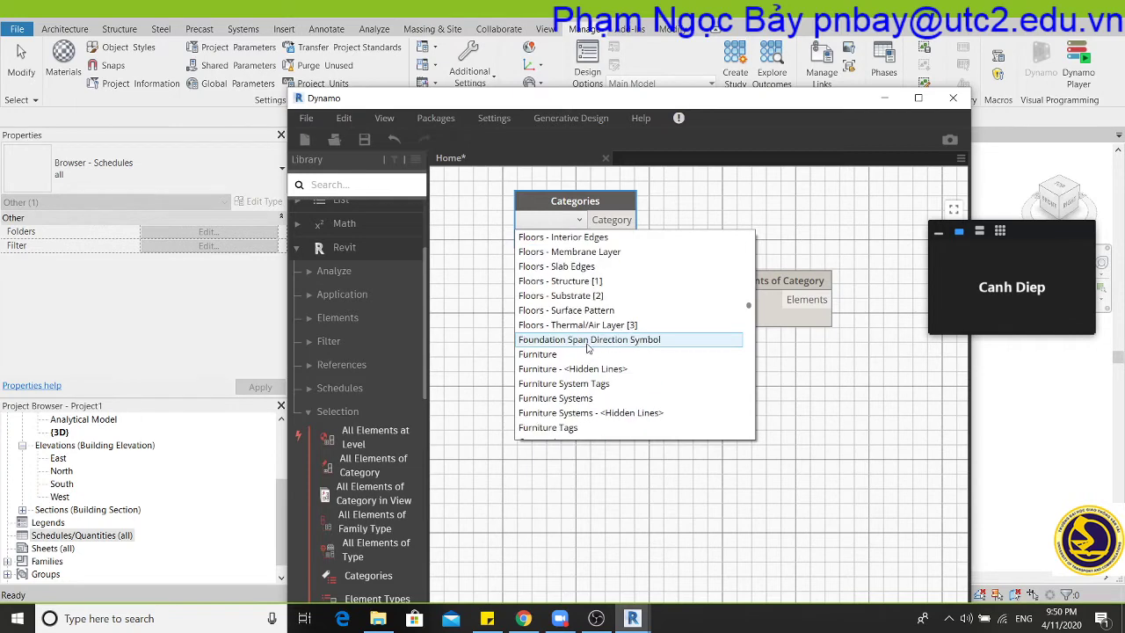
pyautogui.scroll(-5, 587, 349)
pyautogui.scroll(-5, 587, 349)
pyautogui.scroll(-4, 587, 349)
pyautogui.scroll(-5, 587, 348)
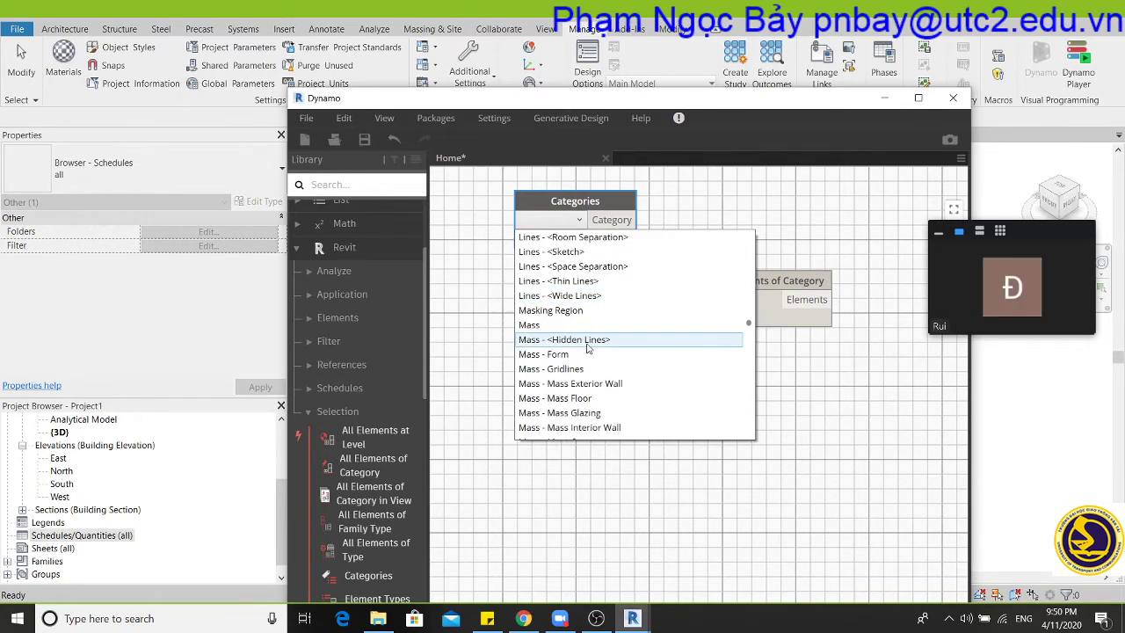
pyautogui.scroll(-5, 586, 349)
pyautogui.scroll(-4, 587, 349)
pyautogui.scroll(-2, 587, 349)
pyautogui.scroll(-4, 587, 348)
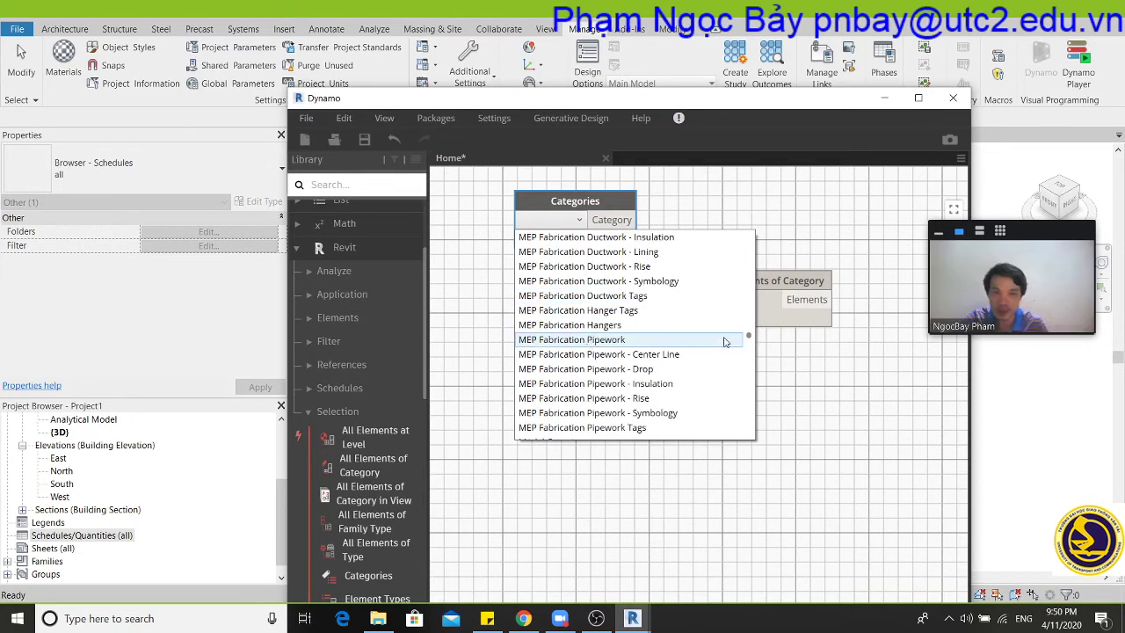
pyautogui.moveTo(747, 339); pyautogui.dragTo(751, 230)
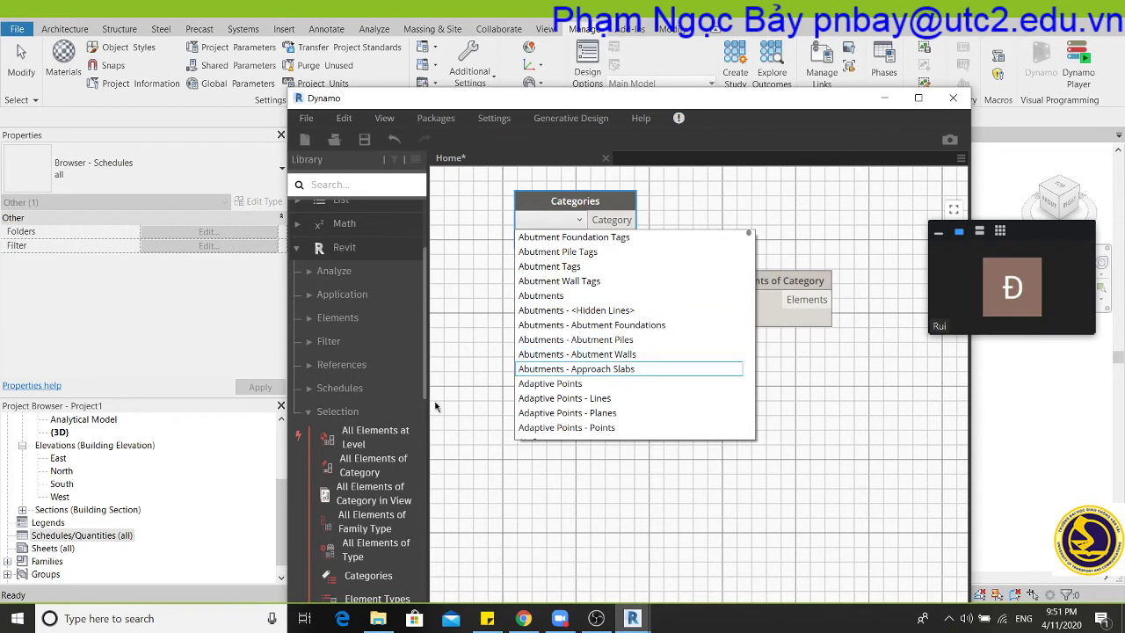
# Close the category list and expand Steel Connections' Connection, ConnectionNode, ConnectionType and Model groups.
pyautogui.click(471, 316)
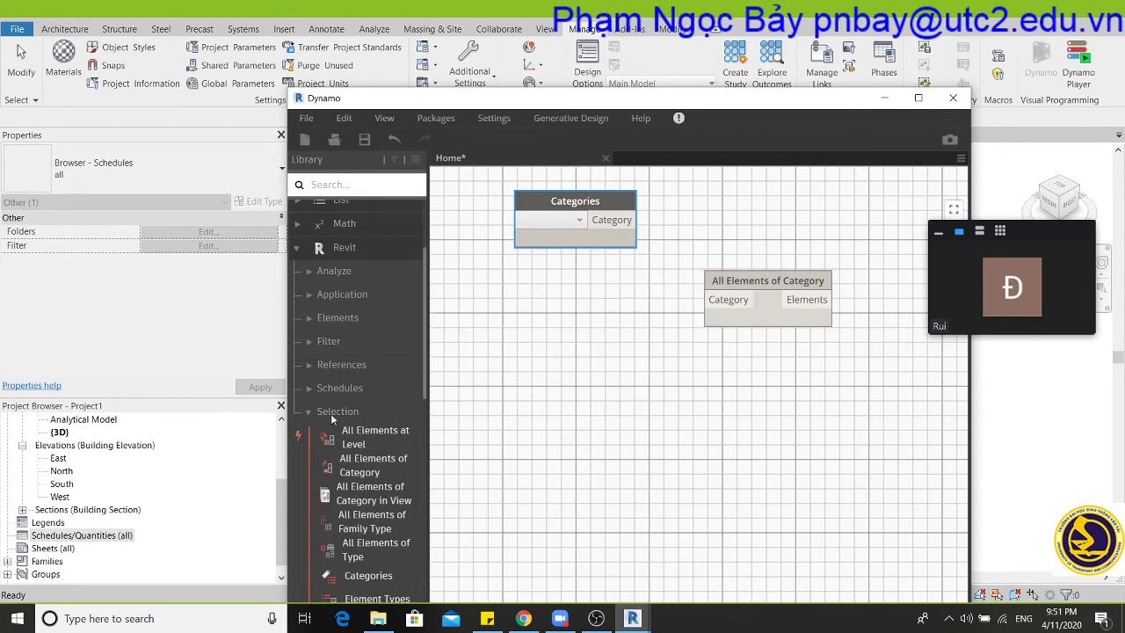
pyautogui.click(304, 412)
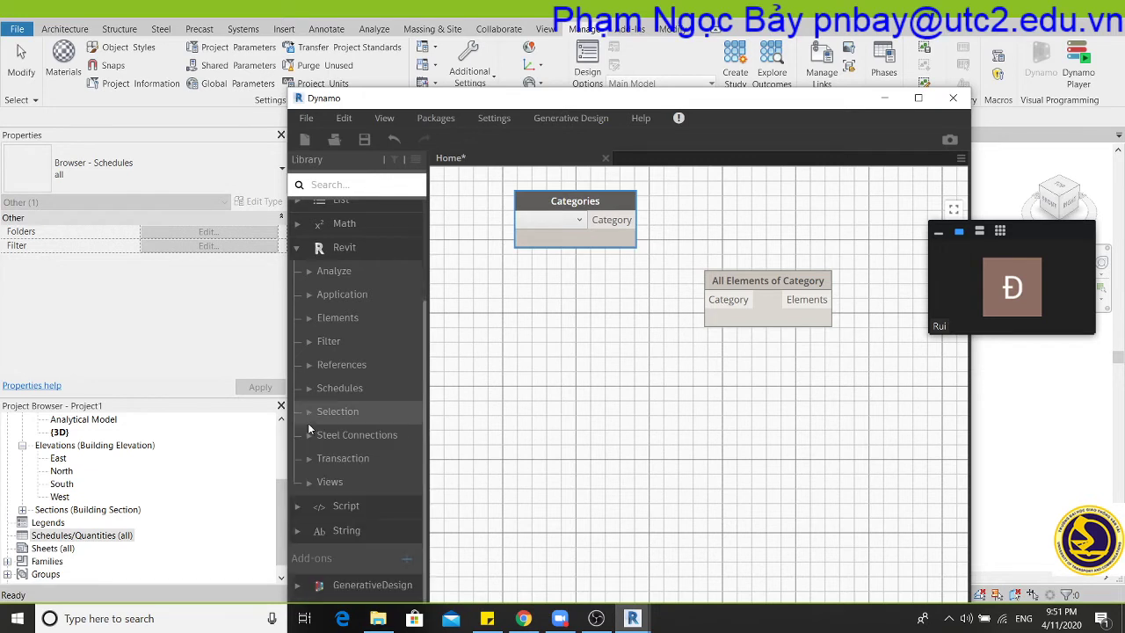
pyautogui.click(306, 435)
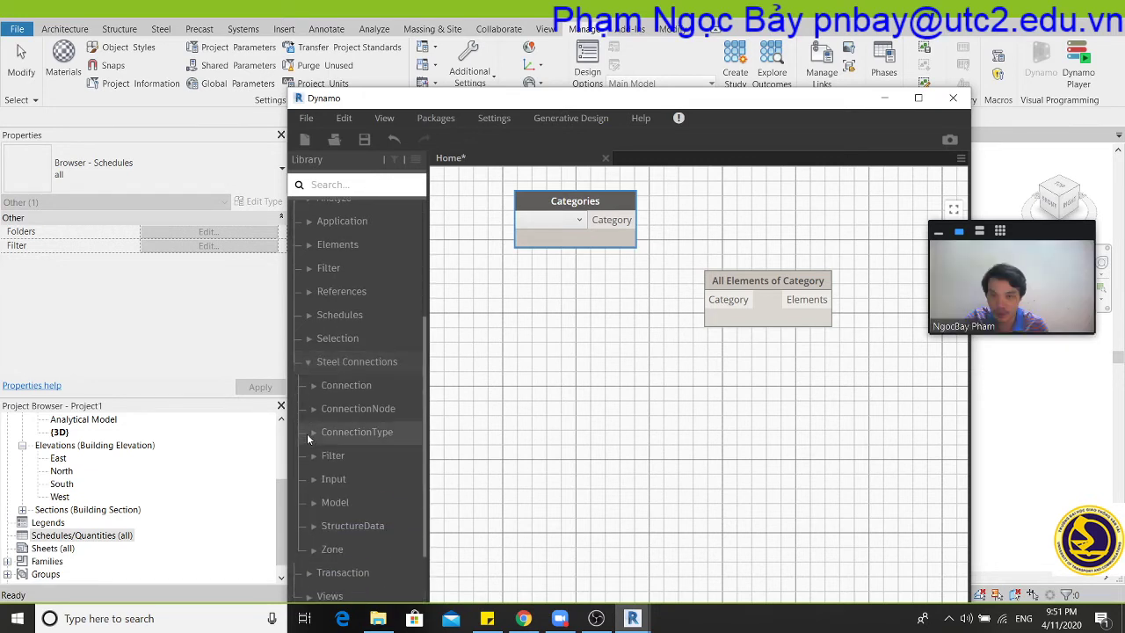
pyautogui.click(318, 386)
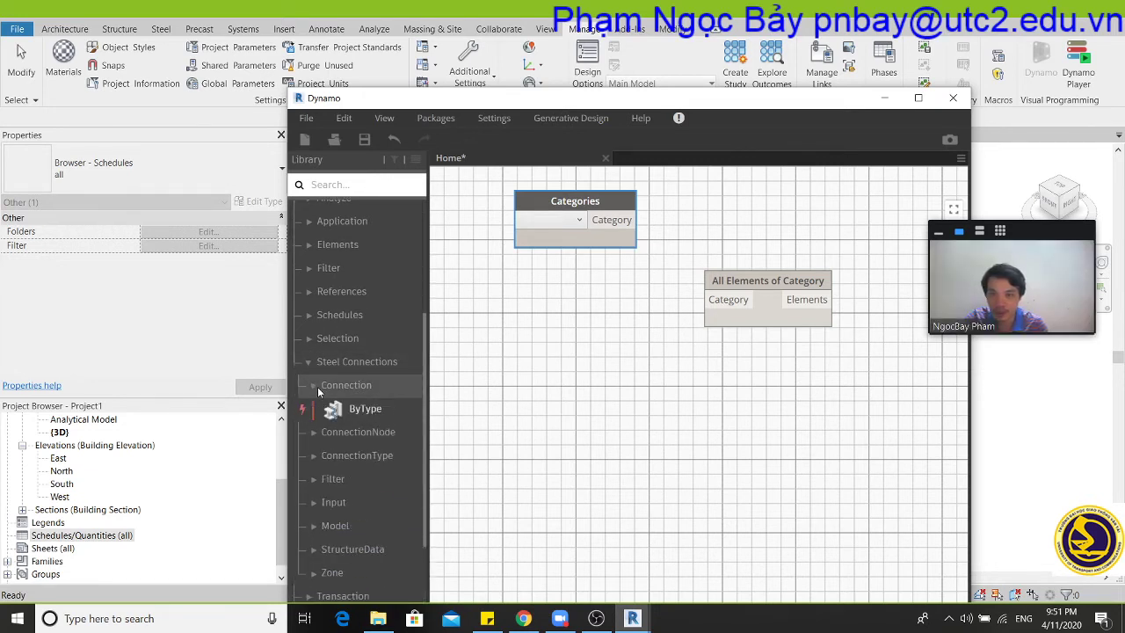
pyautogui.click(315, 432)
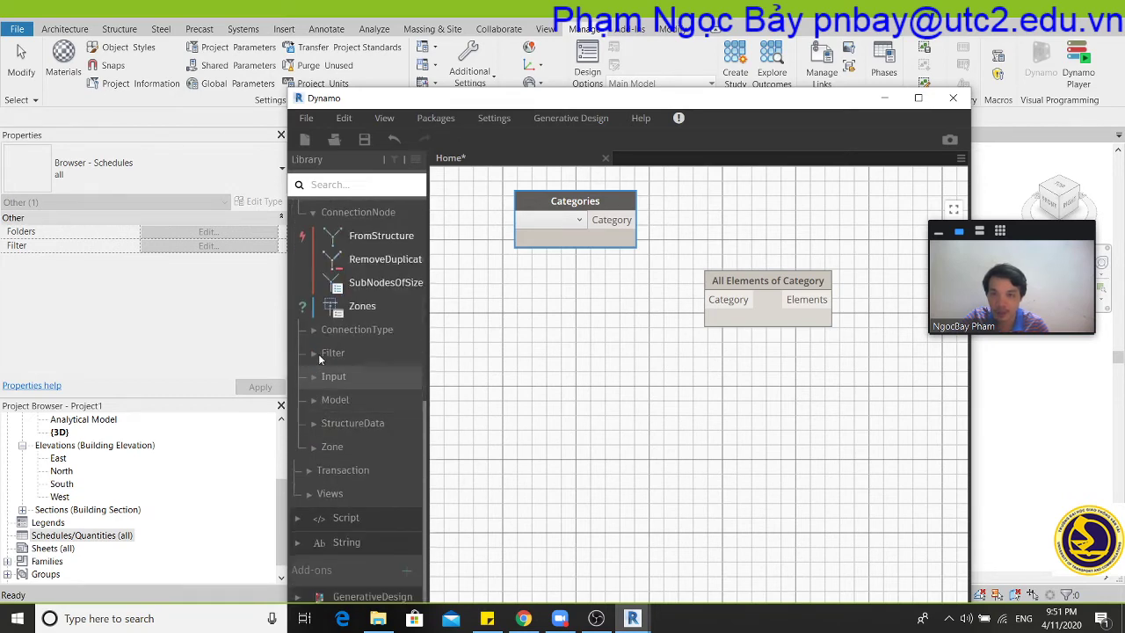
pyautogui.click(313, 330)
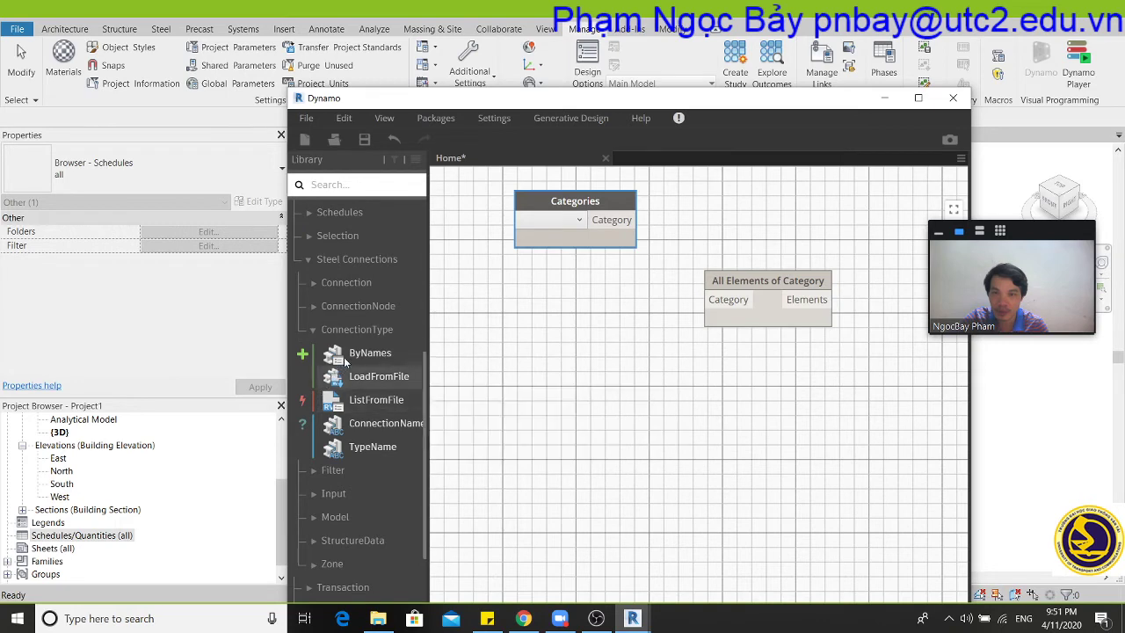
pyautogui.scroll(-3, 341, 362)
pyautogui.click(319, 388)
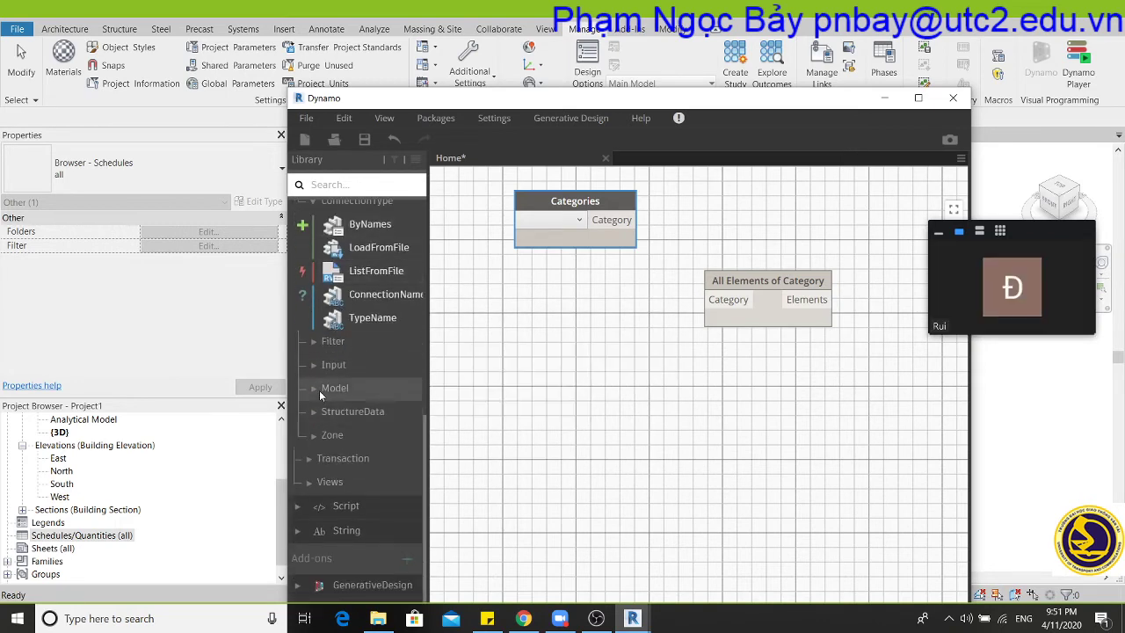
pyautogui.click(554, 395)
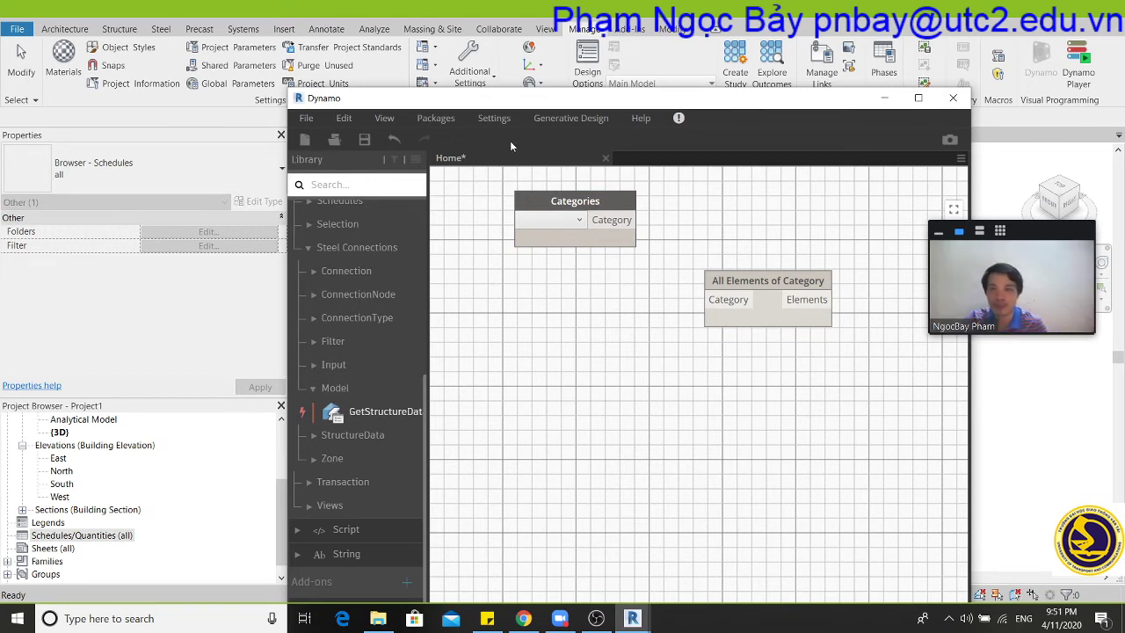
# Move the Dynamo window up and left, and check the Categories list without choosing.
pyautogui.moveTo(535, 104)
pyautogui.mouseDown()
pyautogui.moveTo(395, 87)
pyautogui.moveTo(310, 157)
pyautogui.moveTo(482, 20)
pyautogui.moveTo(479, 85)
pyautogui.moveTo(435, 76)
pyautogui.mouseUp()
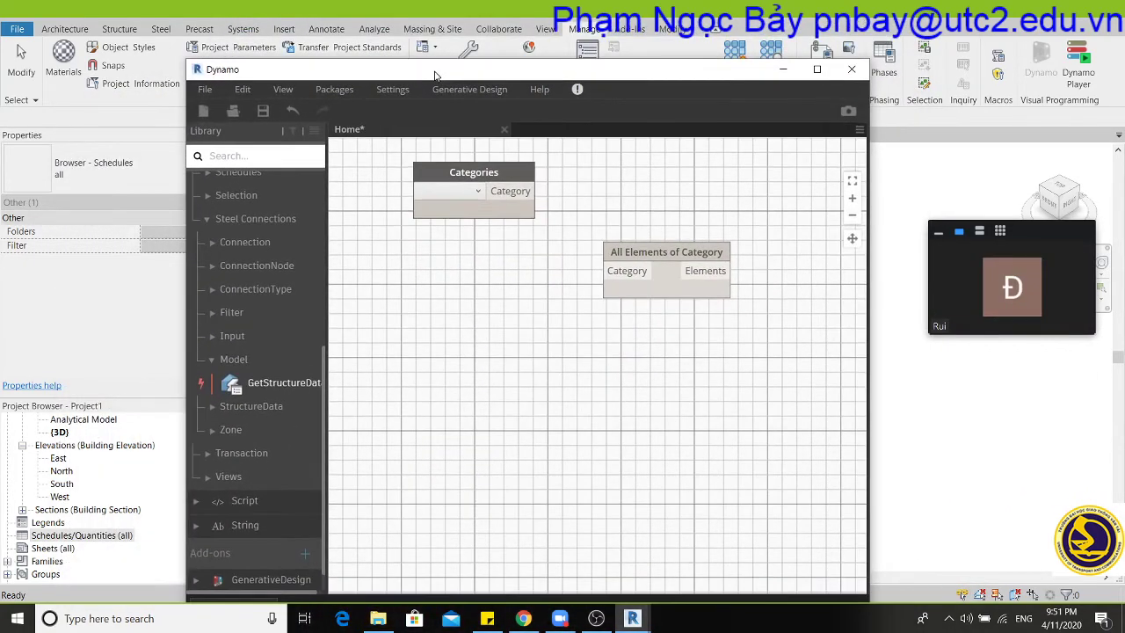
pyautogui.click(475, 194)
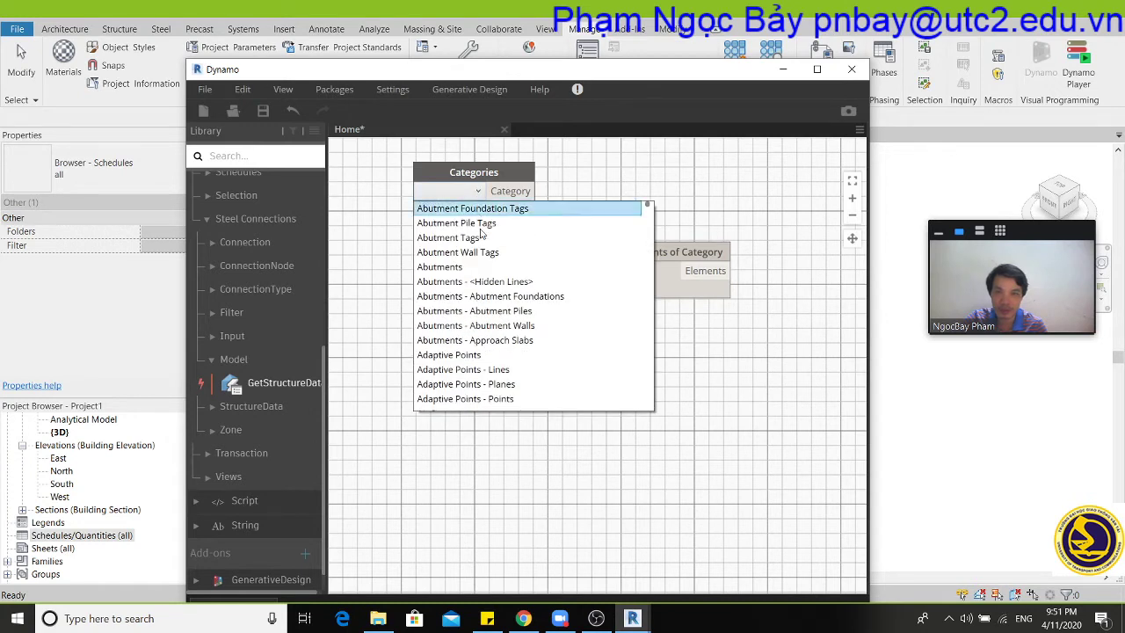
pyautogui.click(731, 395)
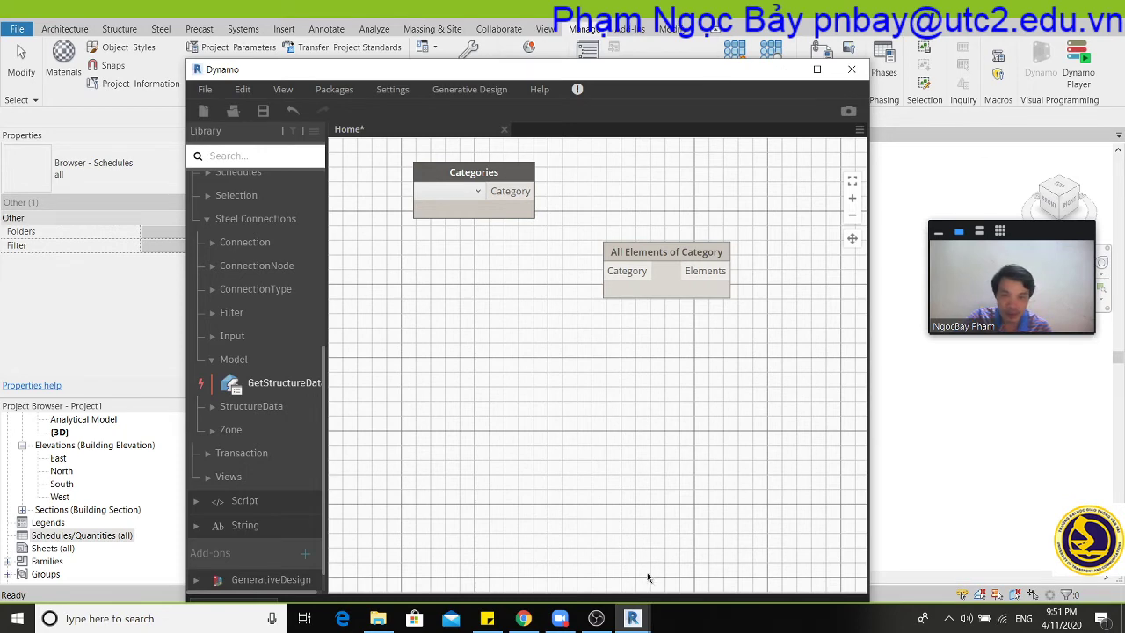
# Bring up and minimize the Zoom home window, then return Dynamo to the front.
pyautogui.click(565, 621)
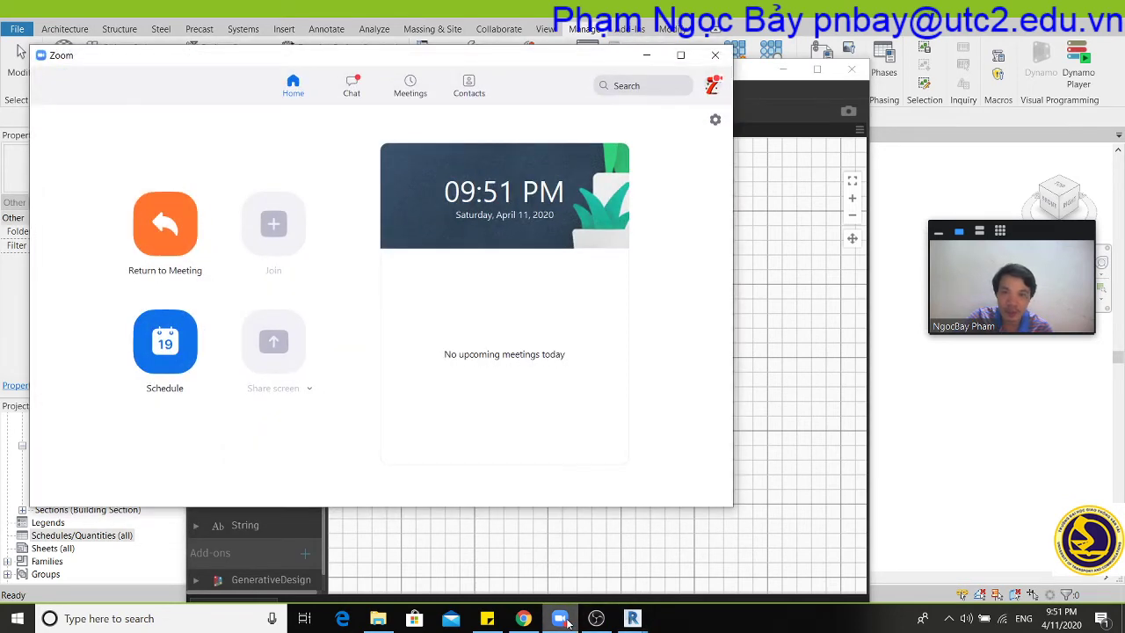
pyautogui.click(565, 620)
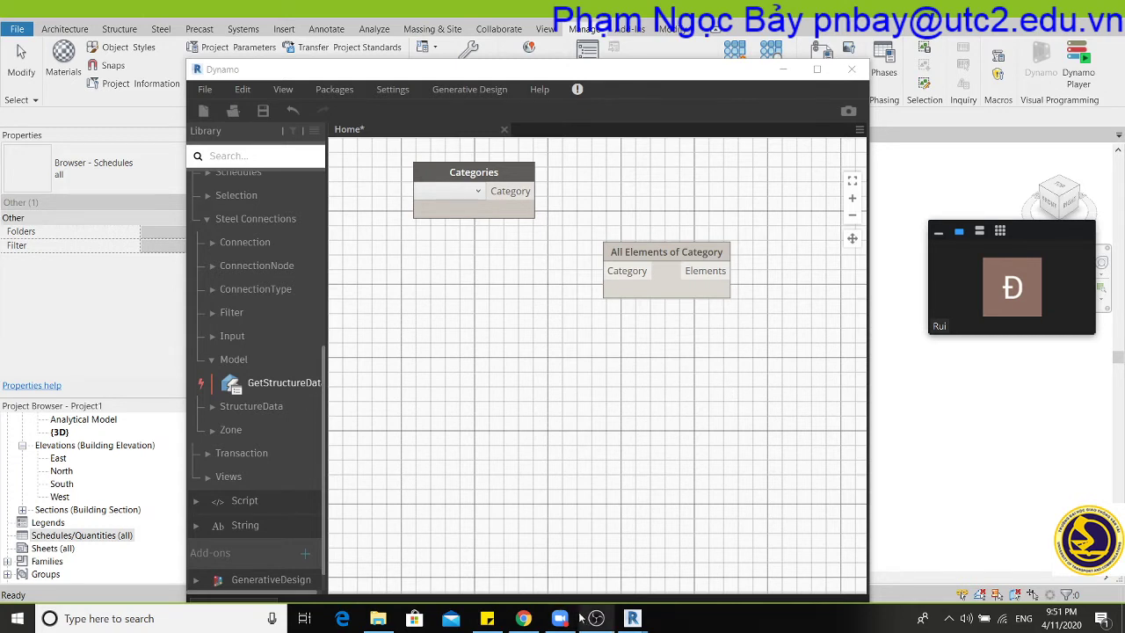
pyautogui.click(729, 520)
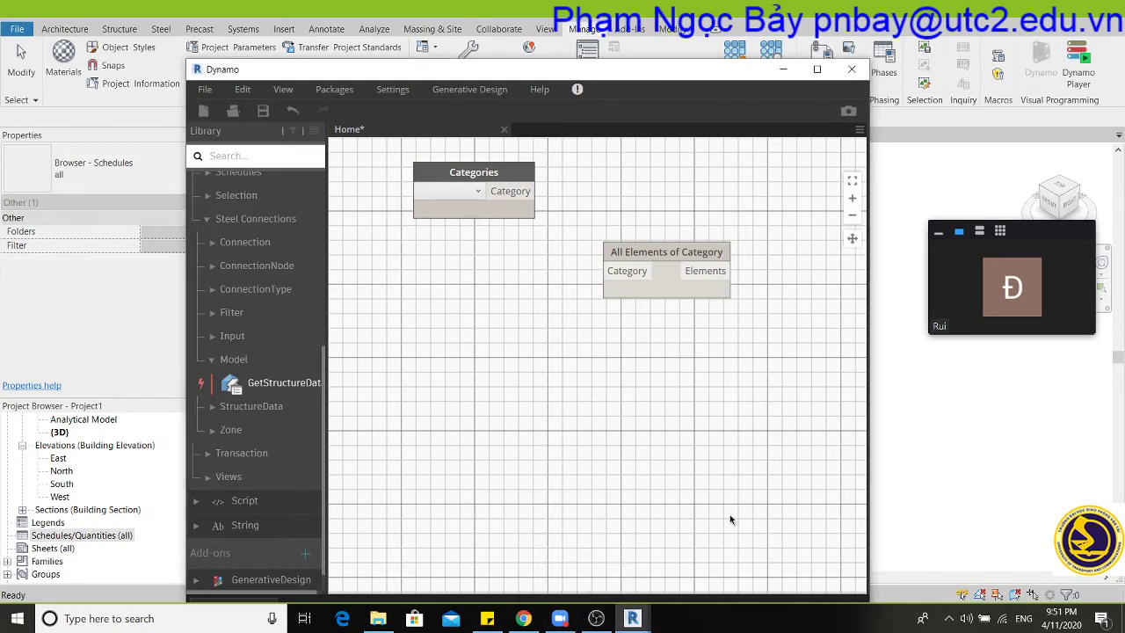
# Send 'các bạn có hỏi thêm gì không' to everyone in the Zoom group chat.
pyautogui.click(894, 580)
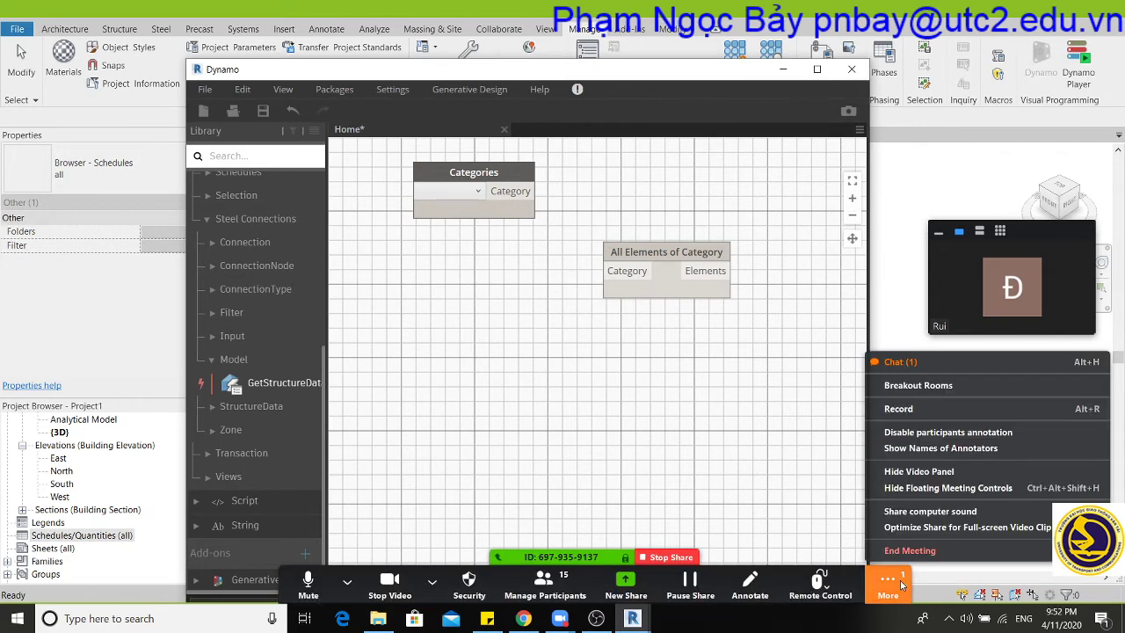
pyautogui.click(904, 361)
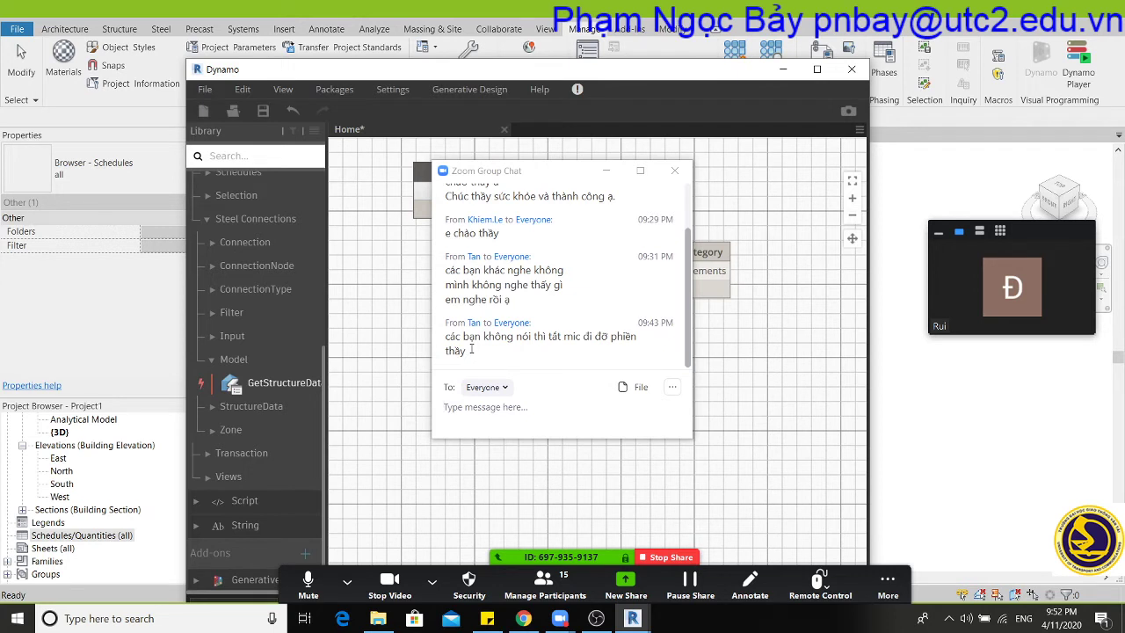
pyautogui.click(465, 409)
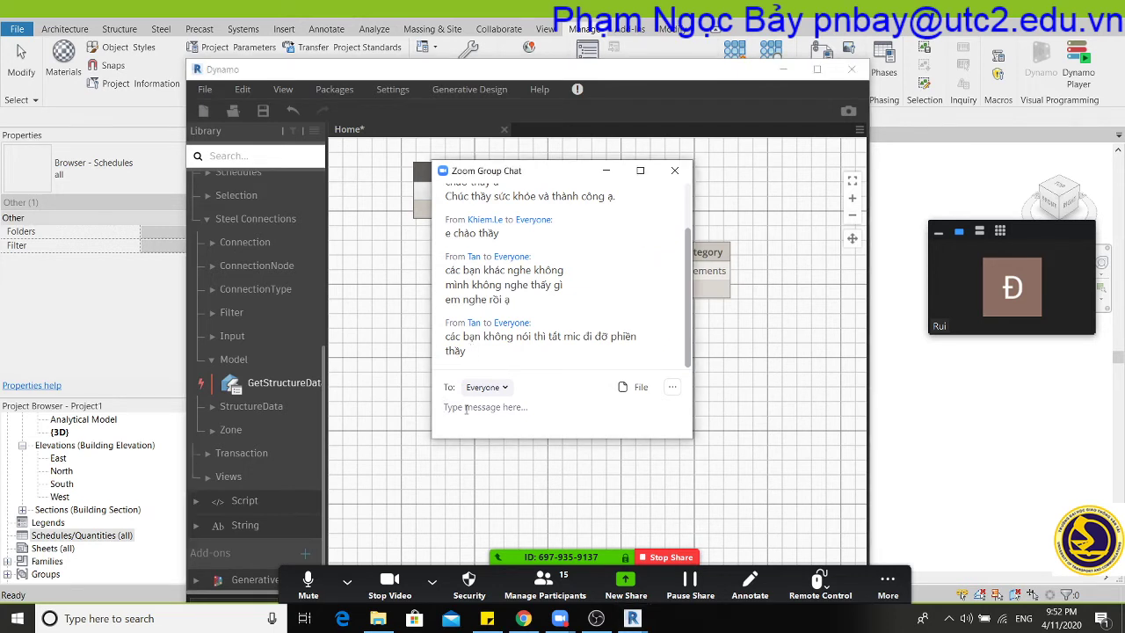
pyautogui.write('các')
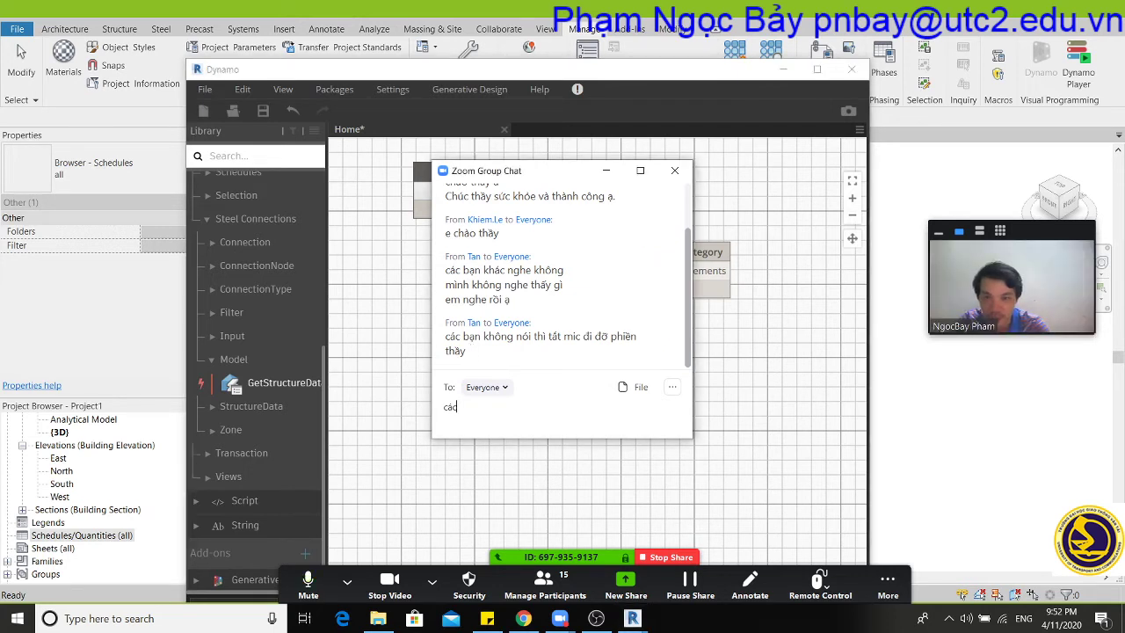
pyautogui.write(' bạn có h')
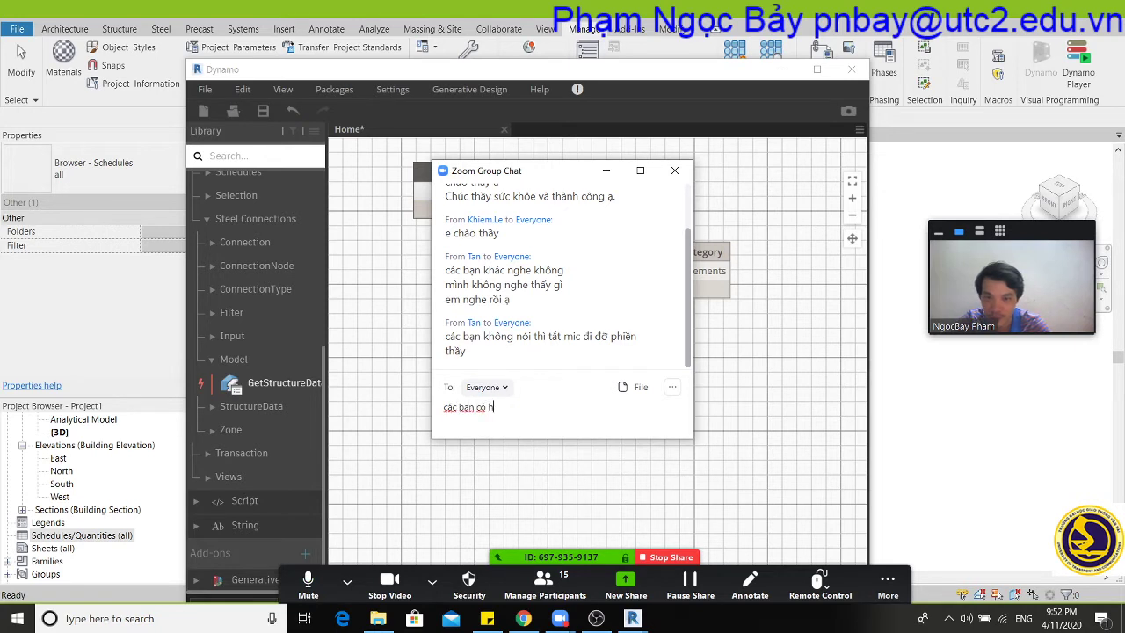
pyautogui.write('ỏi th')
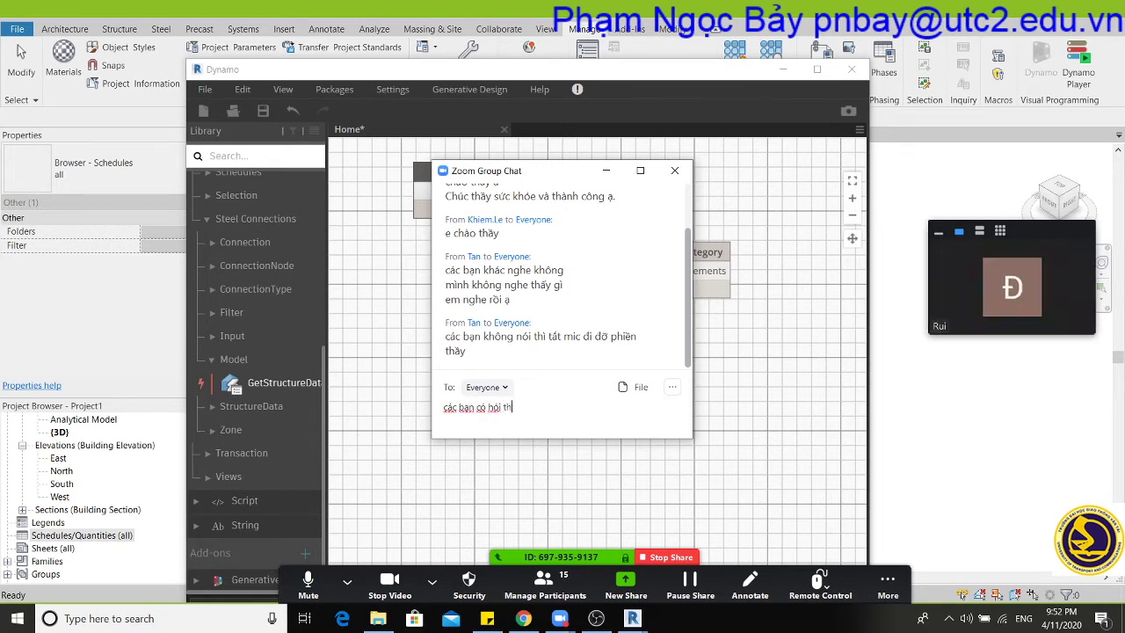
pyautogui.write('êm gì kh')
pyautogui.write('ông')
pyautogui.press('Return')
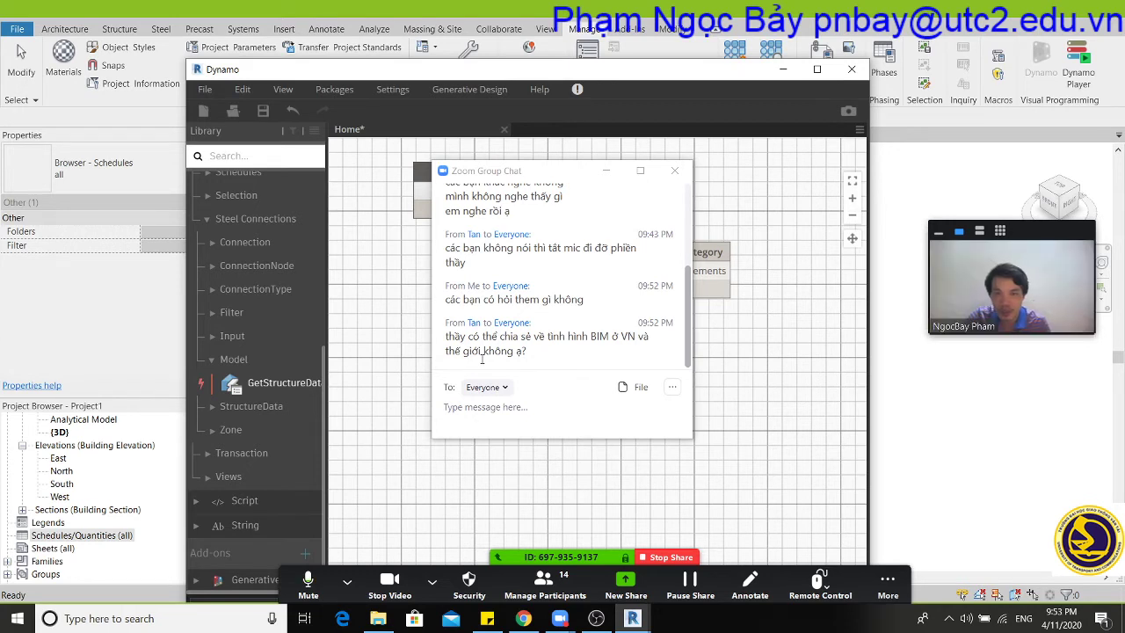
# Switch to Chrome and bring the Autodesk University rebar lecture page into view.
pyautogui.click(474, 408)
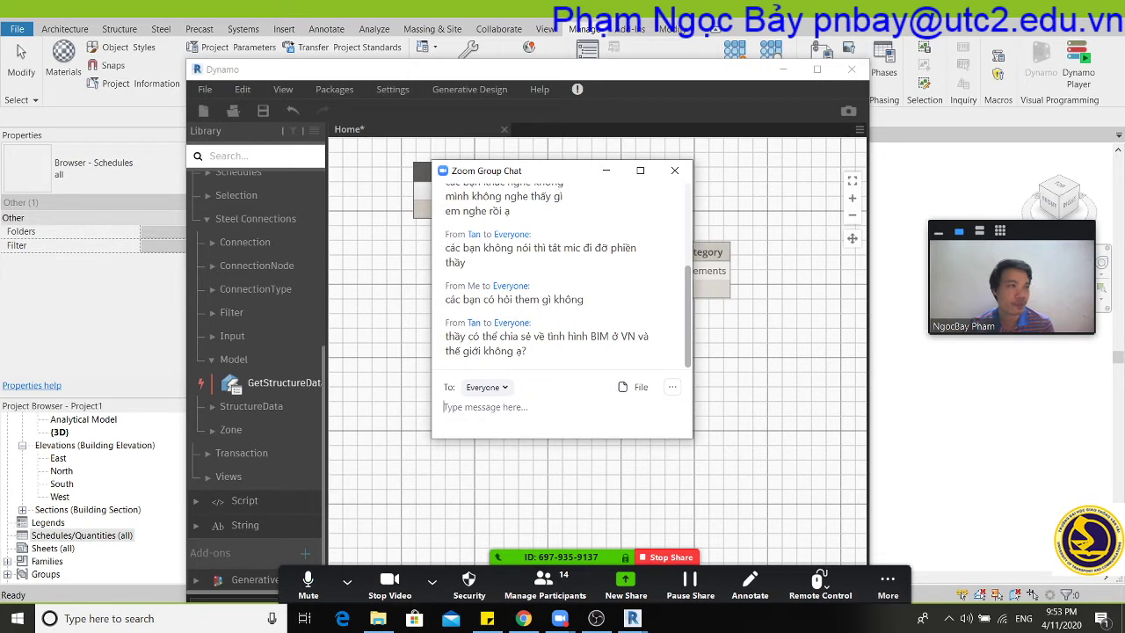
pyautogui.click(522, 617)
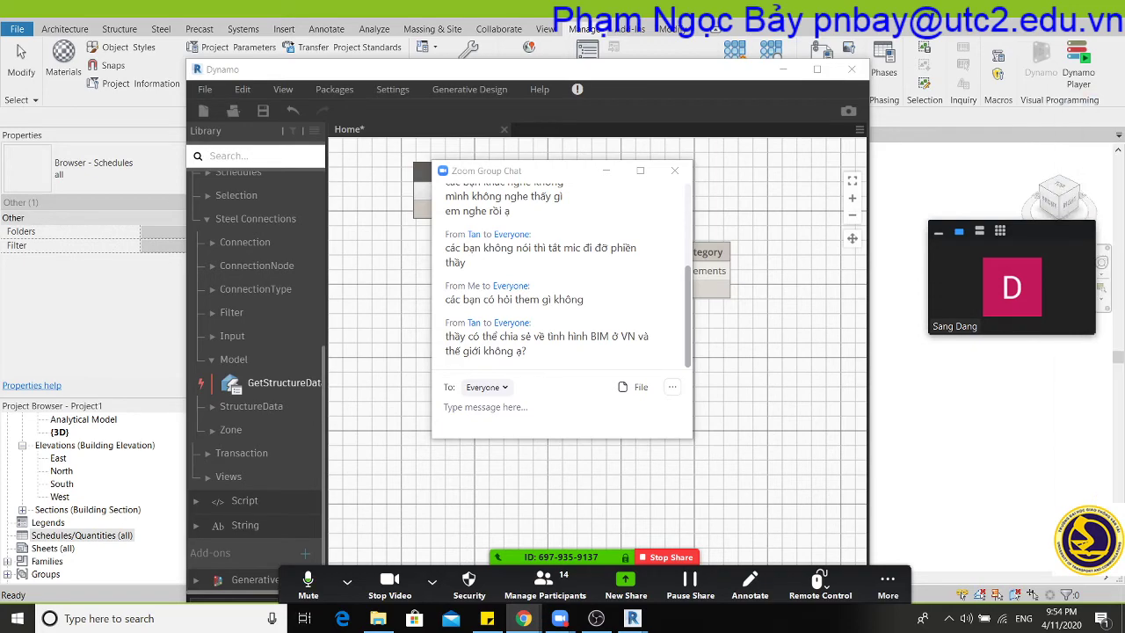
pyautogui.moveTo(1124, 59); pyautogui.dragTo(409, 59)
# Maximize the browser and minimize the chat window to view the class page.
pyautogui.doubleClick(410, 57)
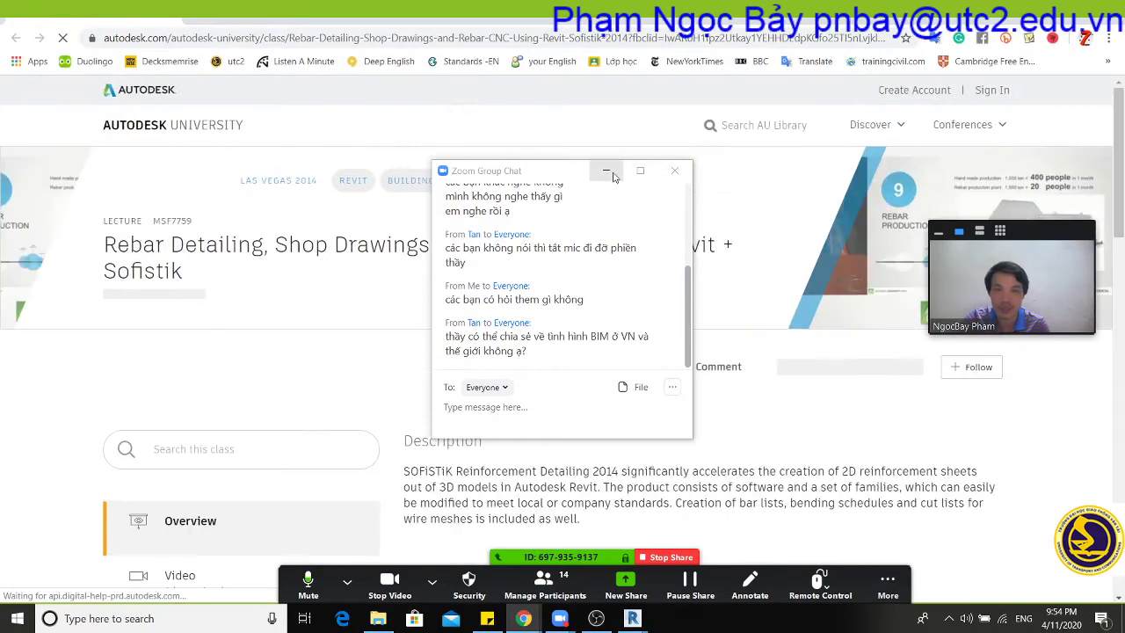
pyautogui.moveTo(586, 174)
pyautogui.mouseDown()
pyautogui.moveTo(880, 381)
pyautogui.moveTo(799, 218)
pyautogui.mouseUp()
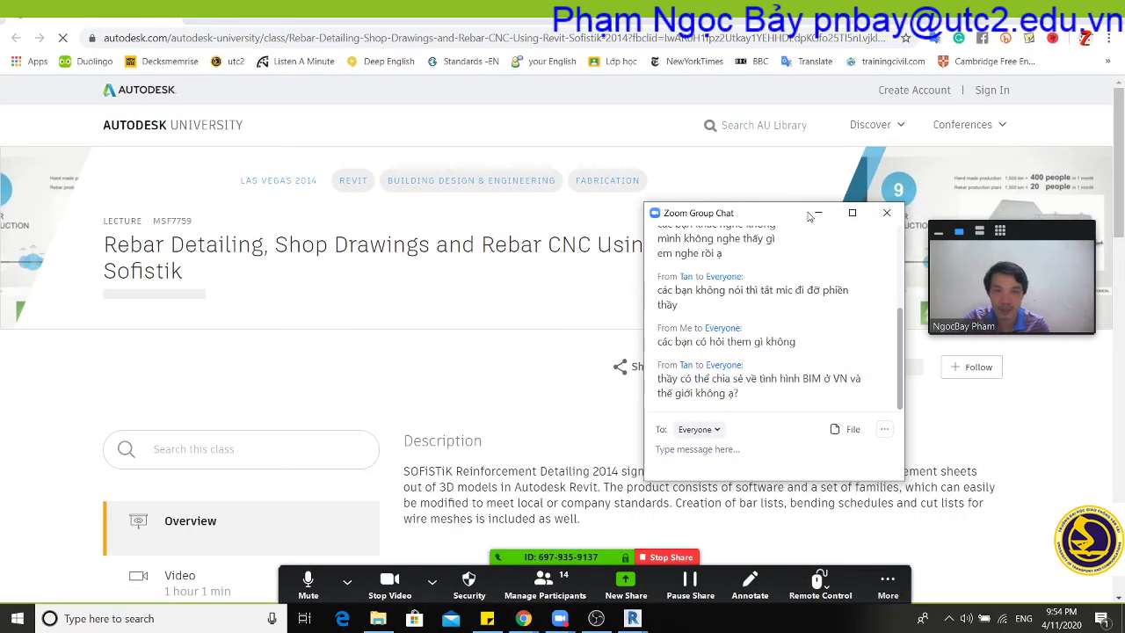
pyautogui.click(818, 217)
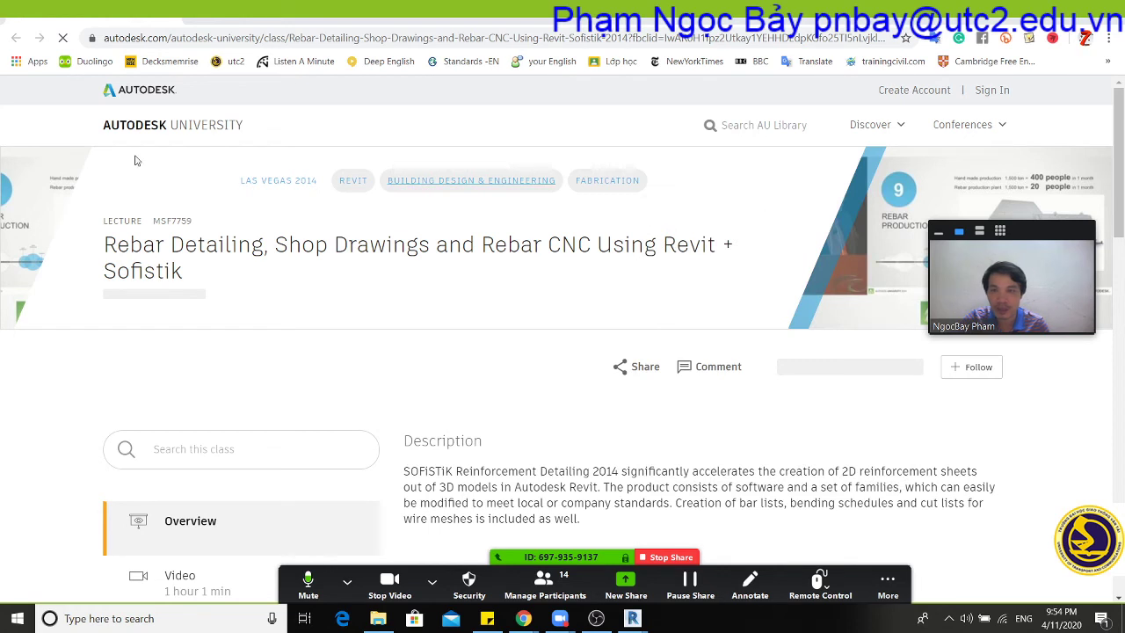
pyautogui.click(168, 39)
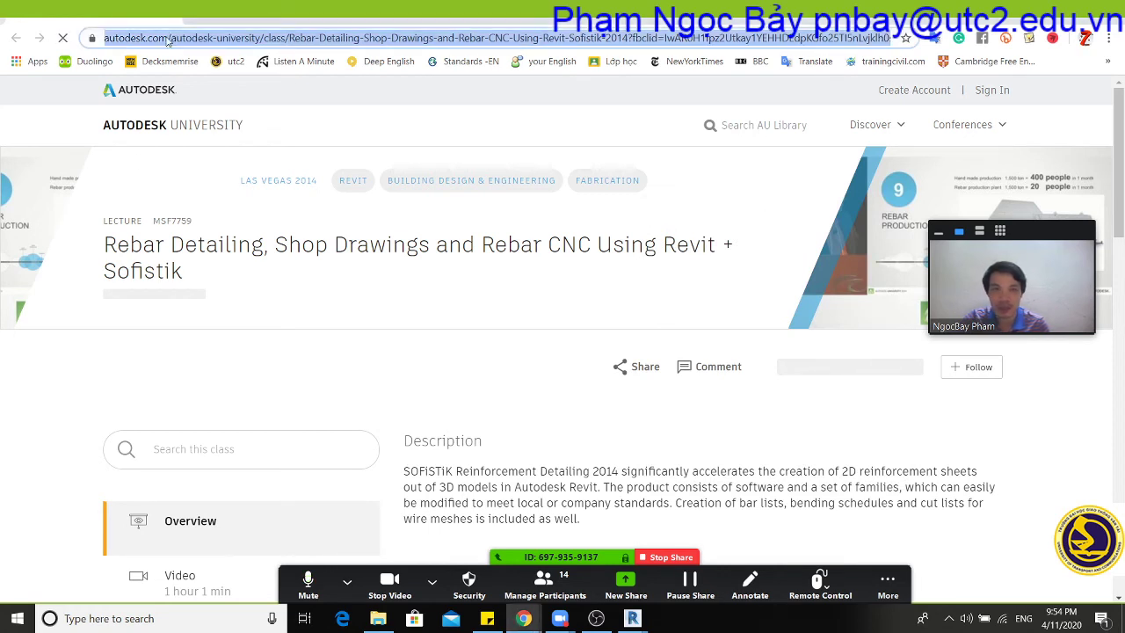
pyautogui.click(312, 307)
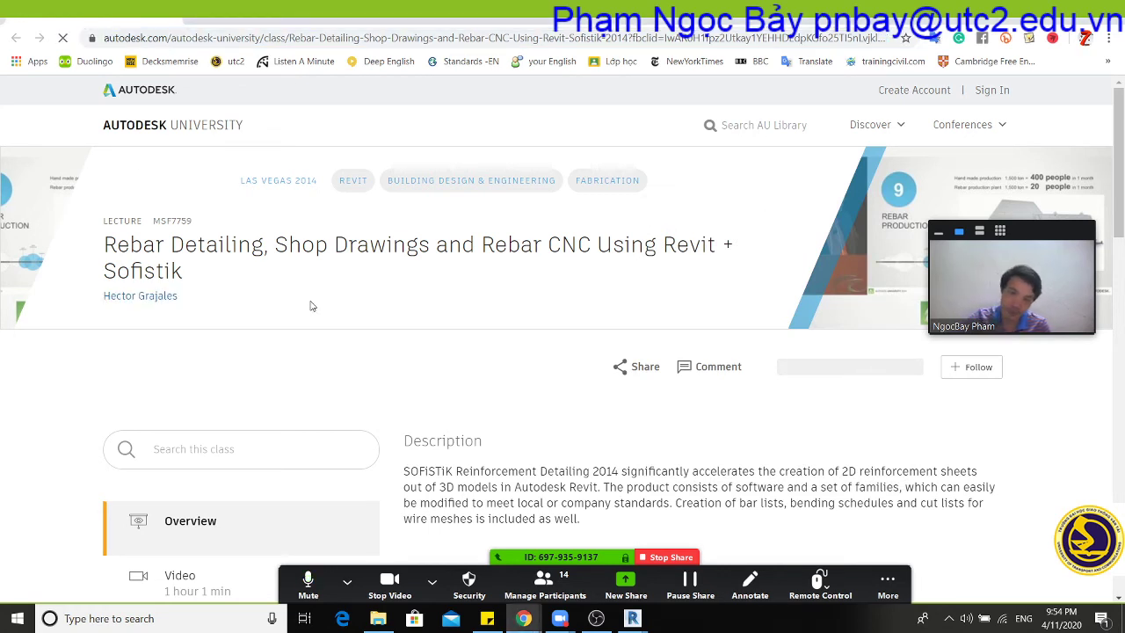
pyautogui.scroll(-1, 312, 306)
pyautogui.scroll(-1, 310, 303)
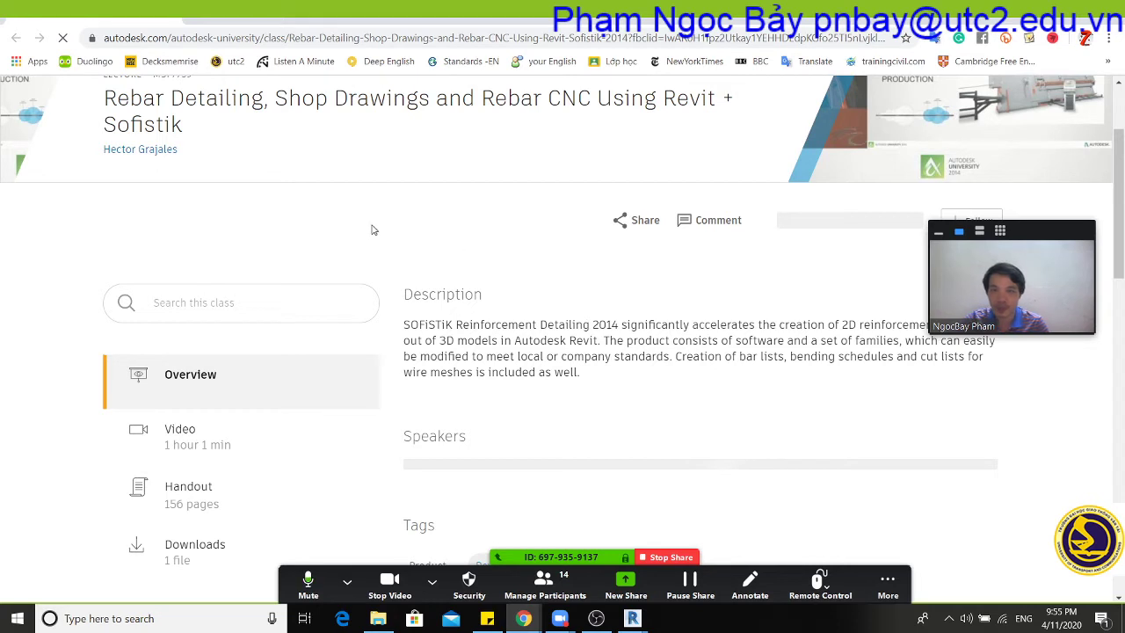
# Paste the class page link into the meeting chat and send it to everyone.
pyautogui.click(363, 40)
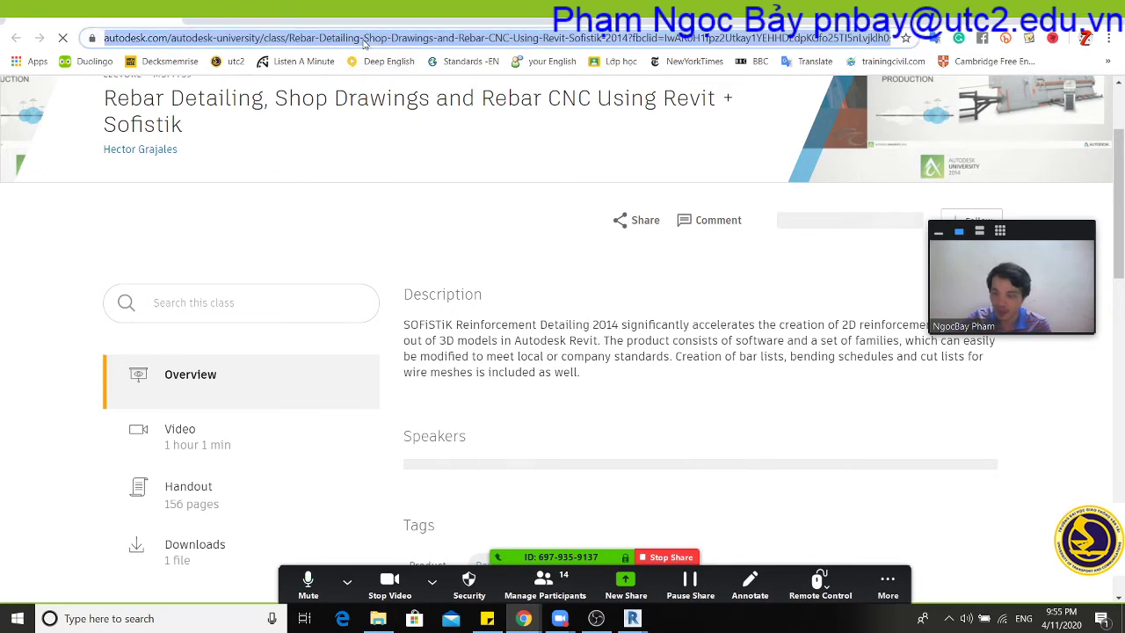
pyautogui.click(886, 584)
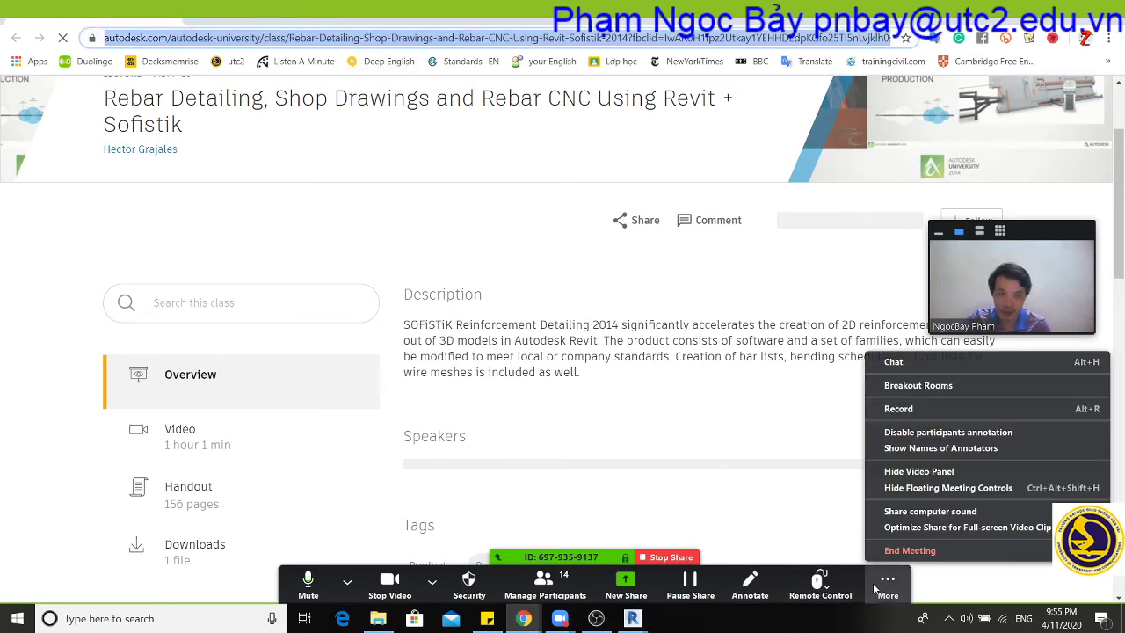
pyautogui.click(893, 362)
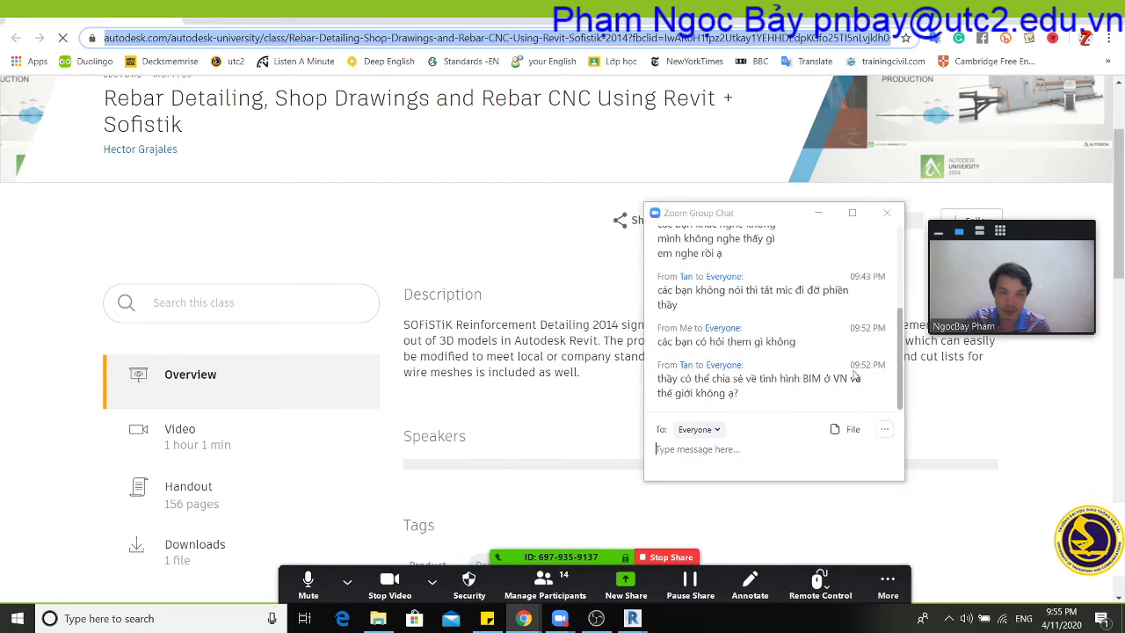
pyautogui.hotkey('ctrl', 'v')
pyautogui.press('Return')
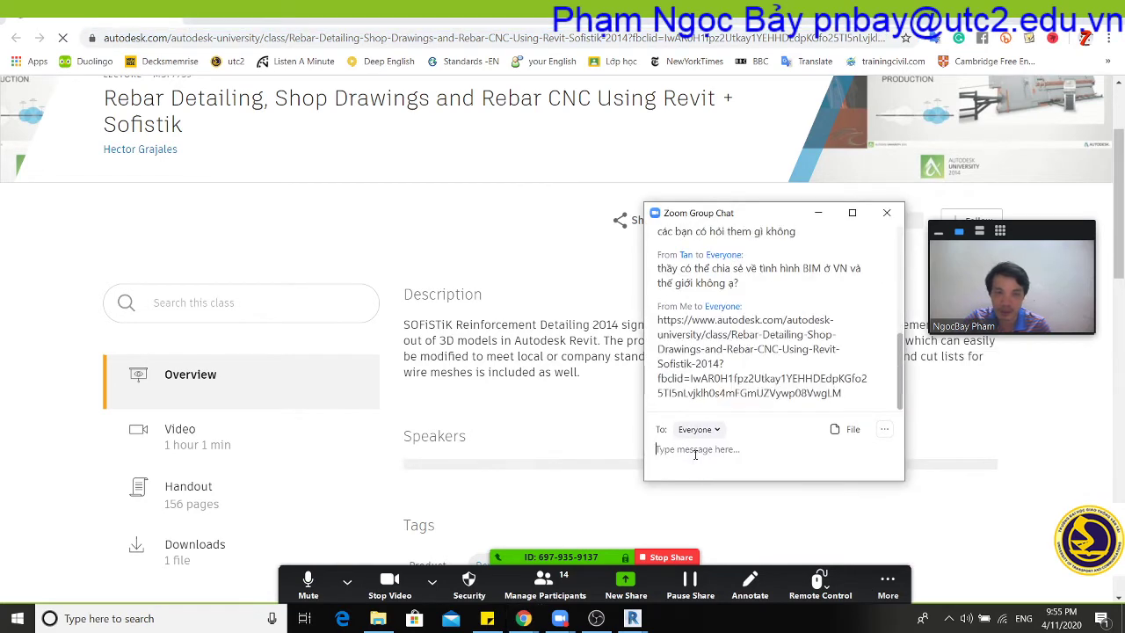
pyautogui.click(817, 213)
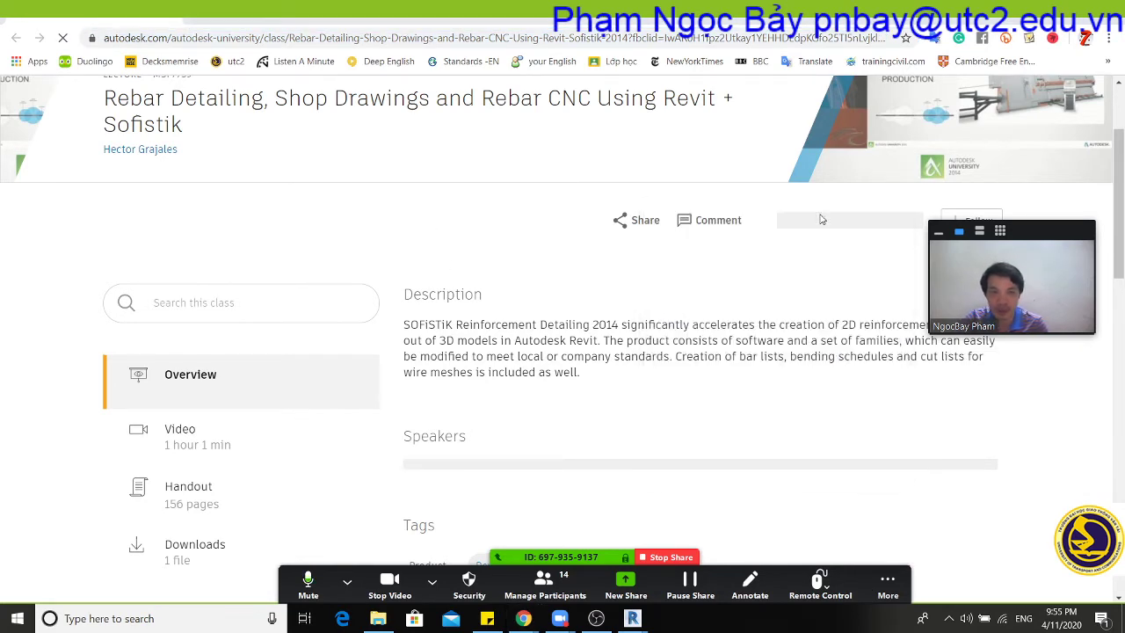
pyautogui.scroll(-2, 295, 387)
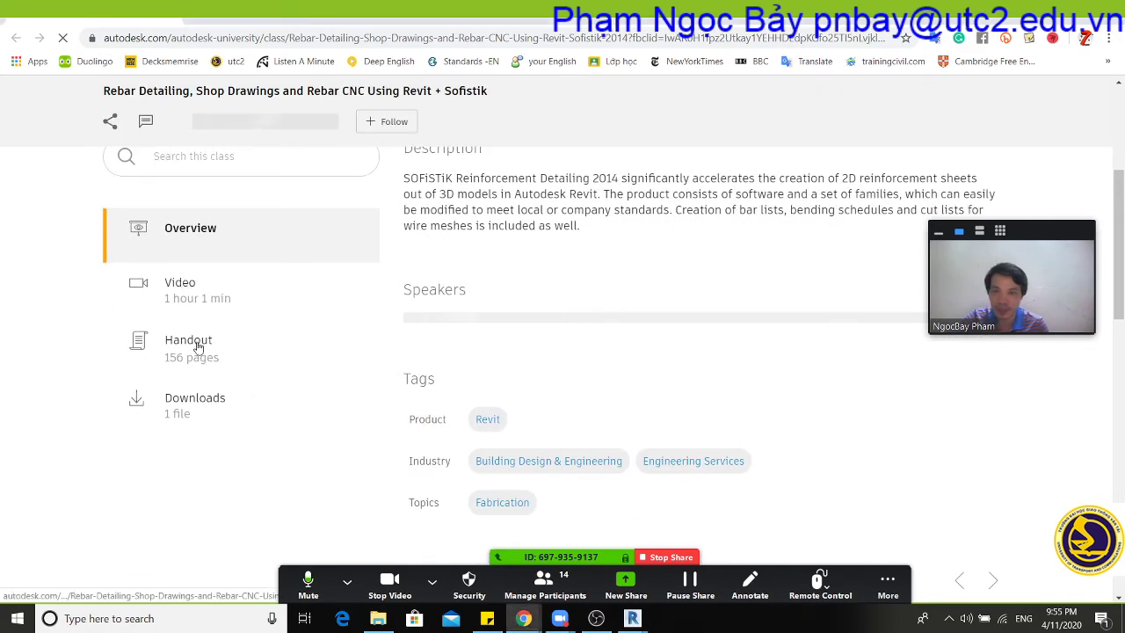
# Open the Revit + Sofistik rebar detailing handout and show its title slide full screen.
pyautogui.click(198, 348)
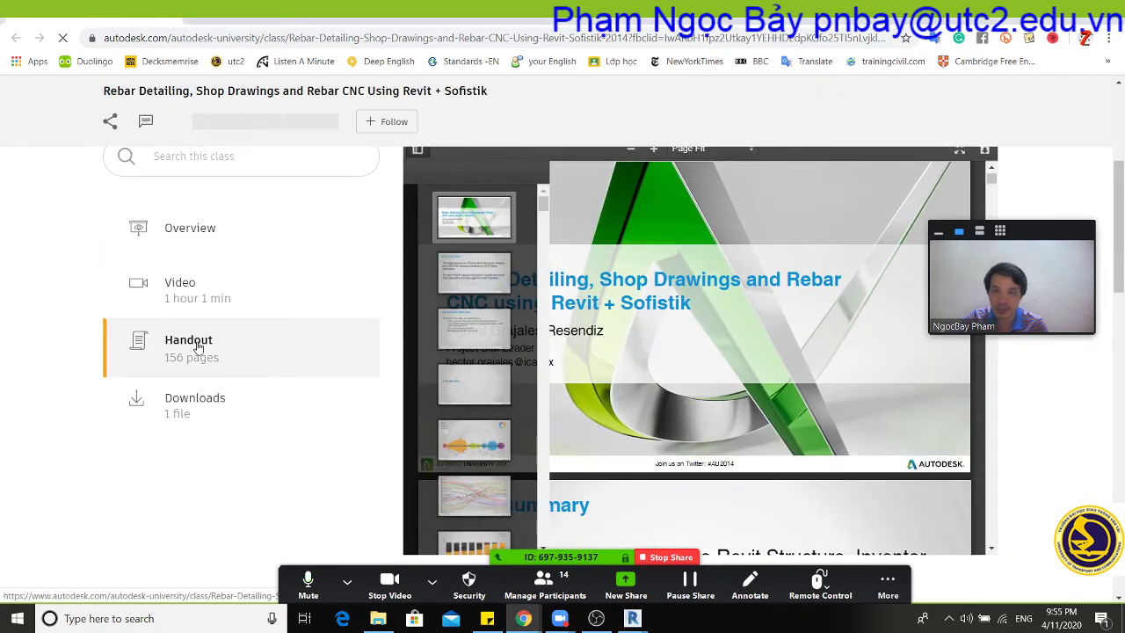
pyautogui.click(962, 155)
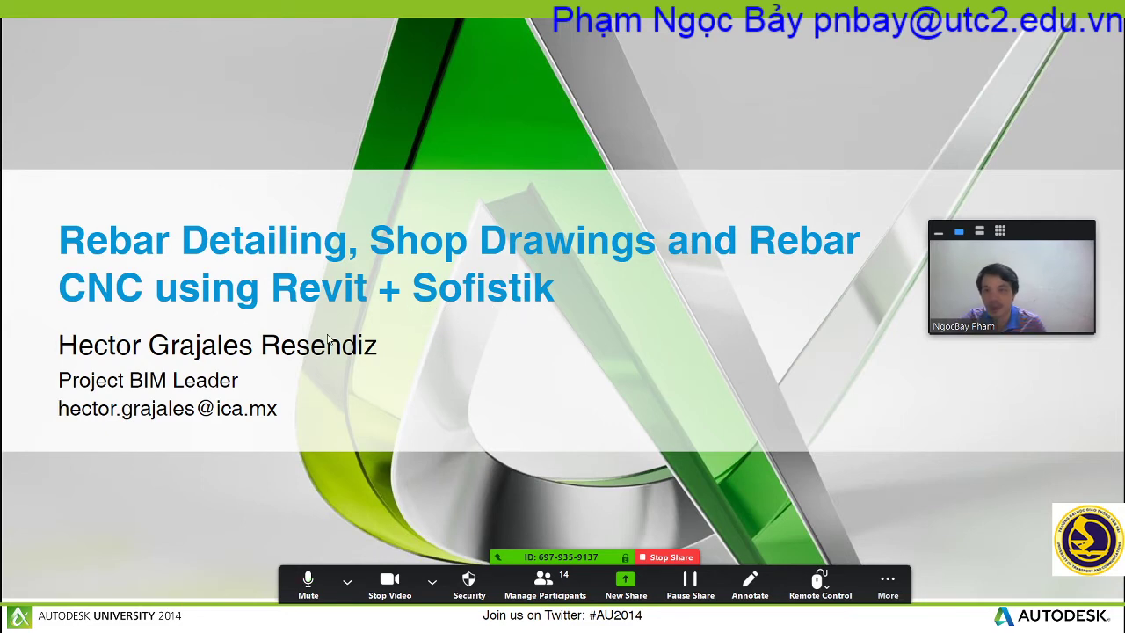
# Page through Class summary and Key learning objectives to Introduction, moving the webcam thumbnail aside.
pyautogui.press('Right')
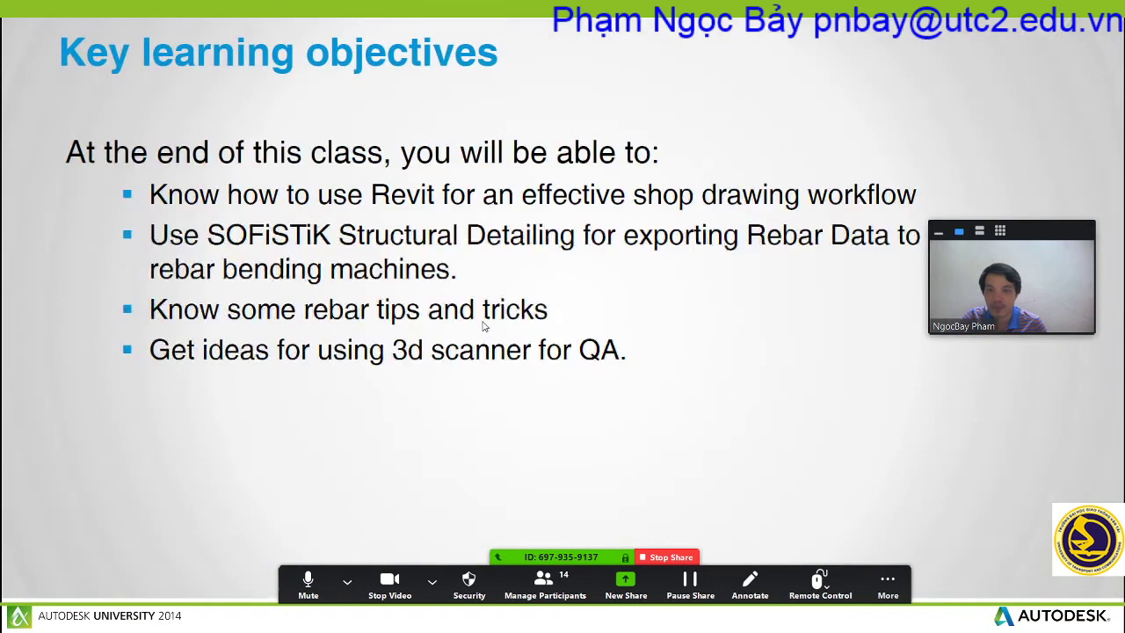
pyautogui.press('Left')
pyautogui.press('Right')
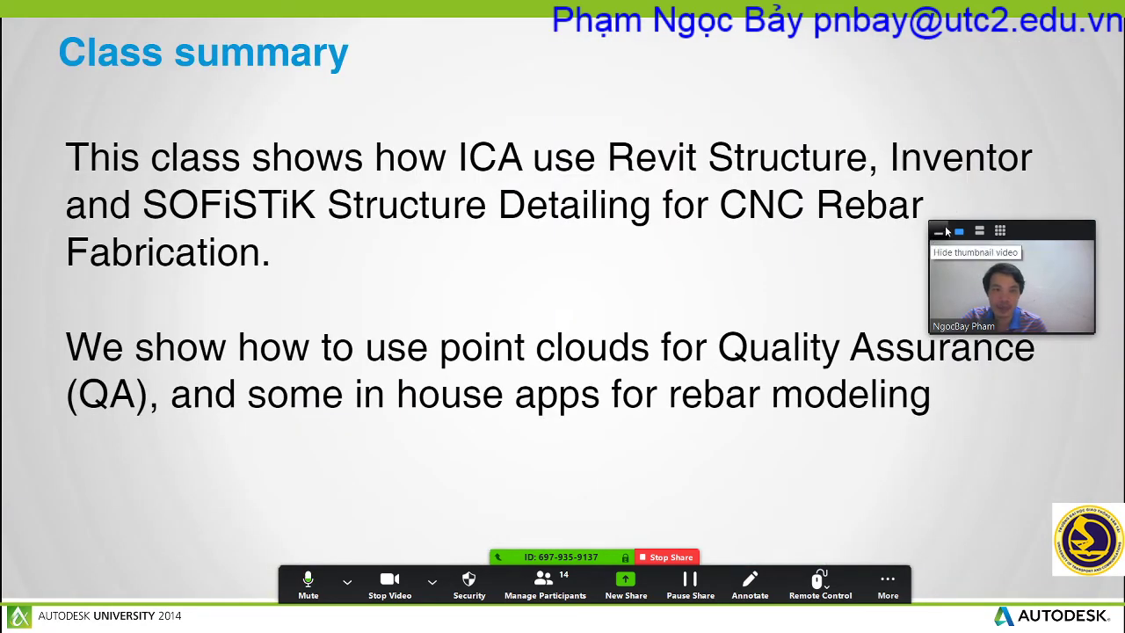
pyautogui.moveTo(946, 230); pyautogui.dragTo(980, 201)
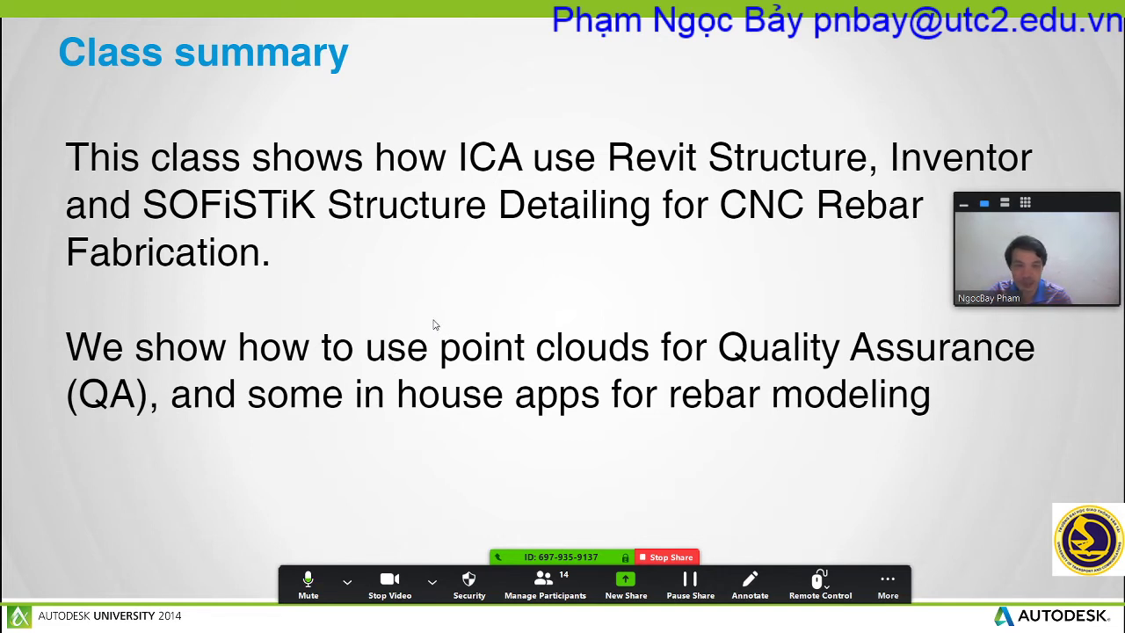
pyautogui.click(433, 324)
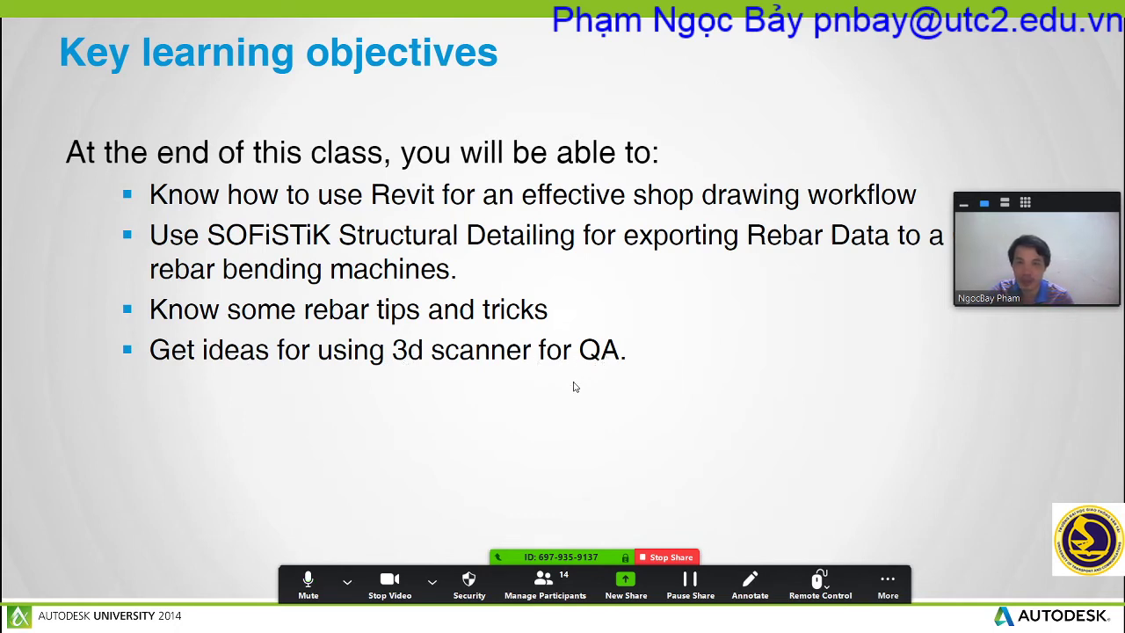
pyautogui.press('Right')
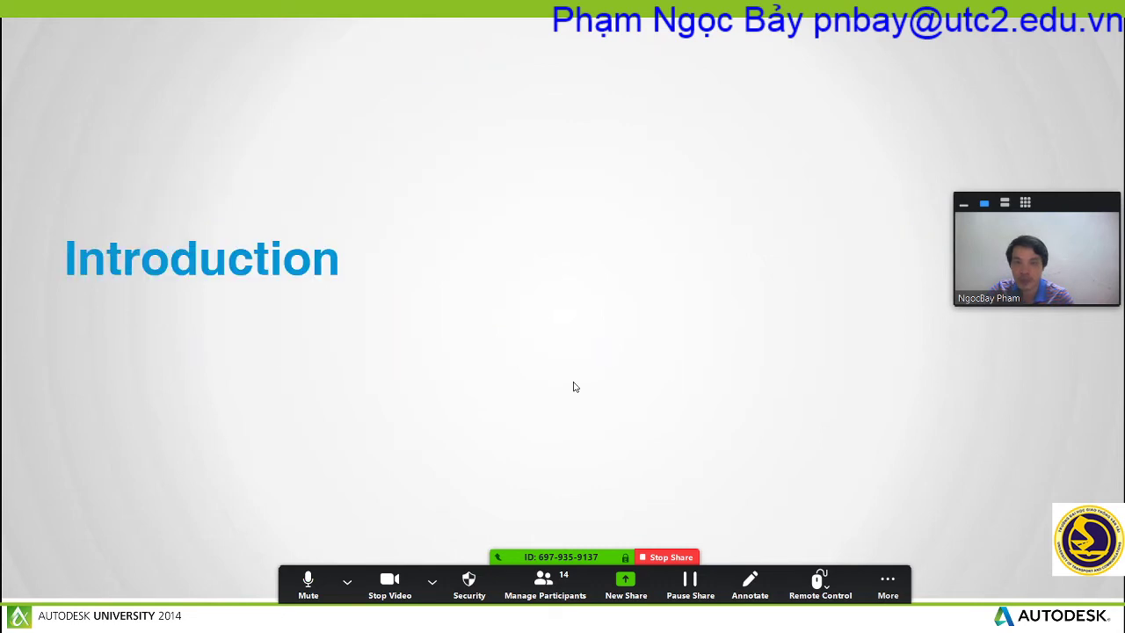
# Step through the phase diagram, tools flow chart, Civil vs MEP cost chart and 1 PROJECT INPUT to 2 BIM MODEL.
pyautogui.press('Right')
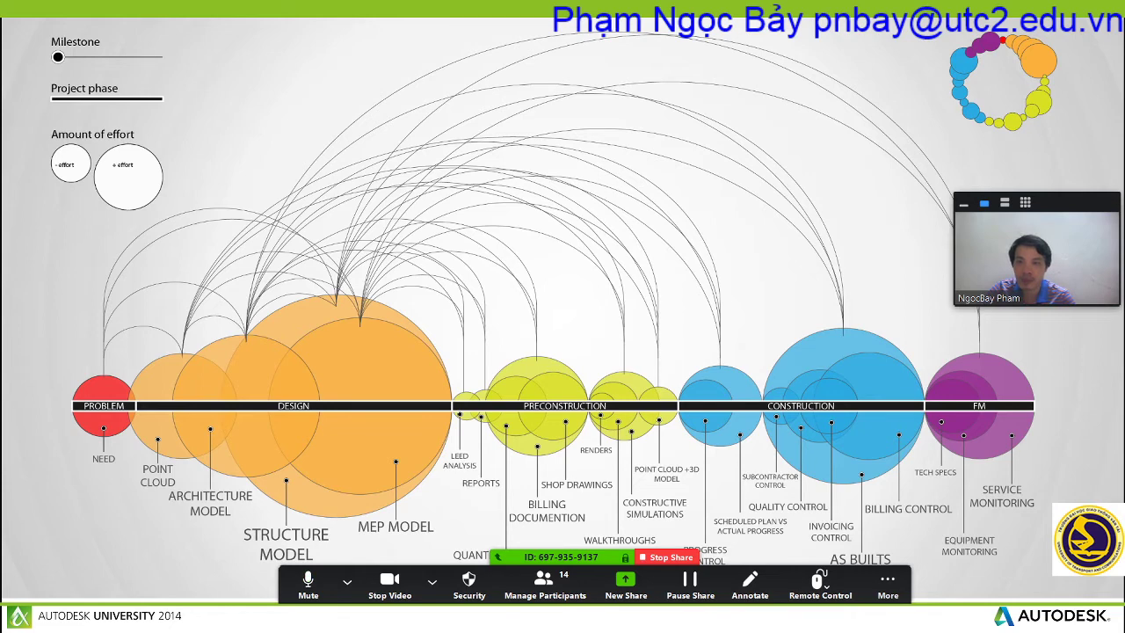
pyautogui.press('Right')
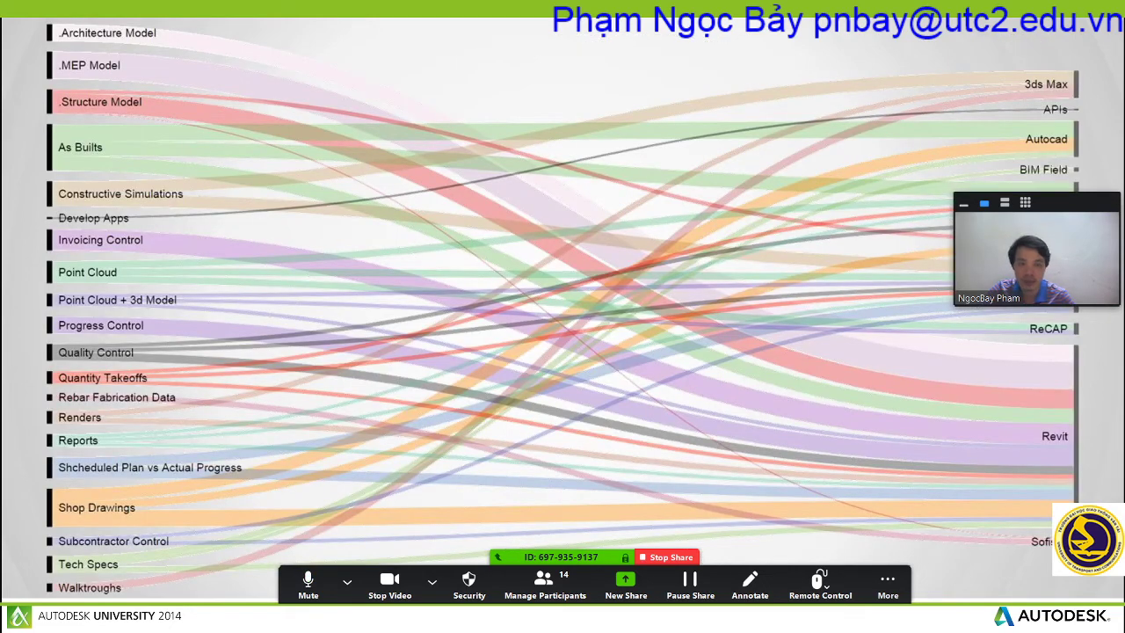
pyautogui.press('Right')
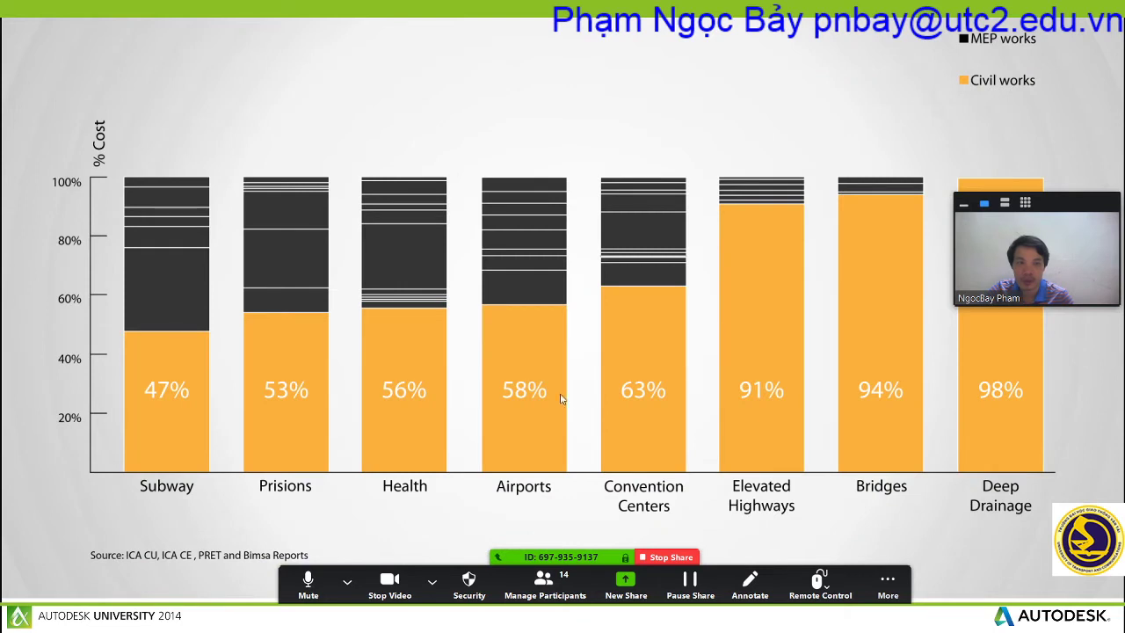
pyautogui.moveTo(1077, 196); pyautogui.dragTo(873, 43)
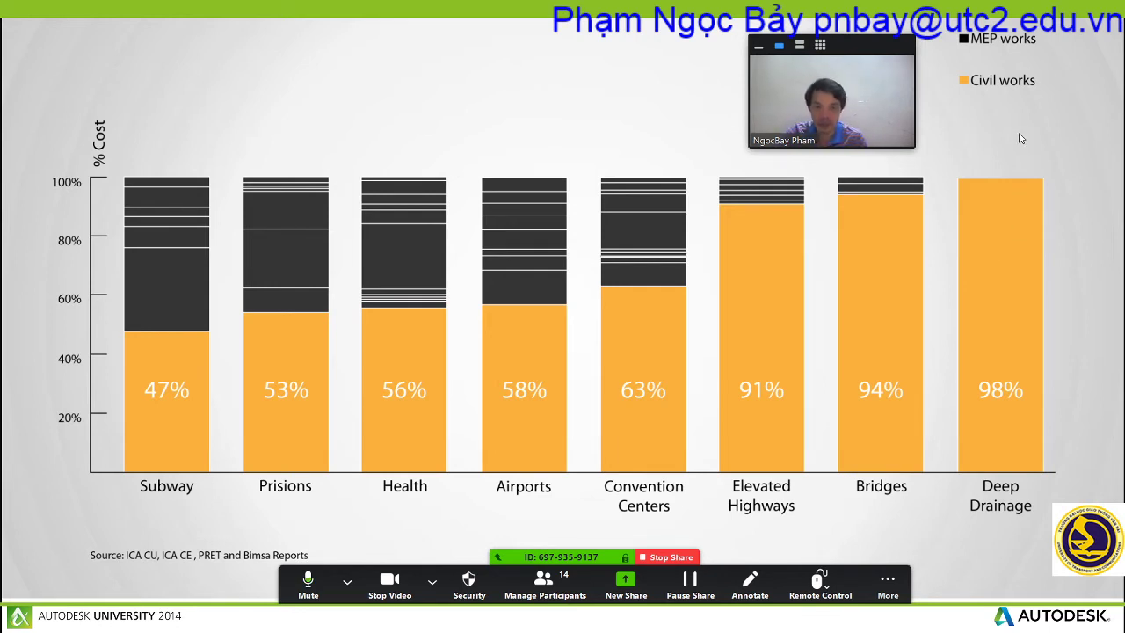
pyautogui.press('Right')
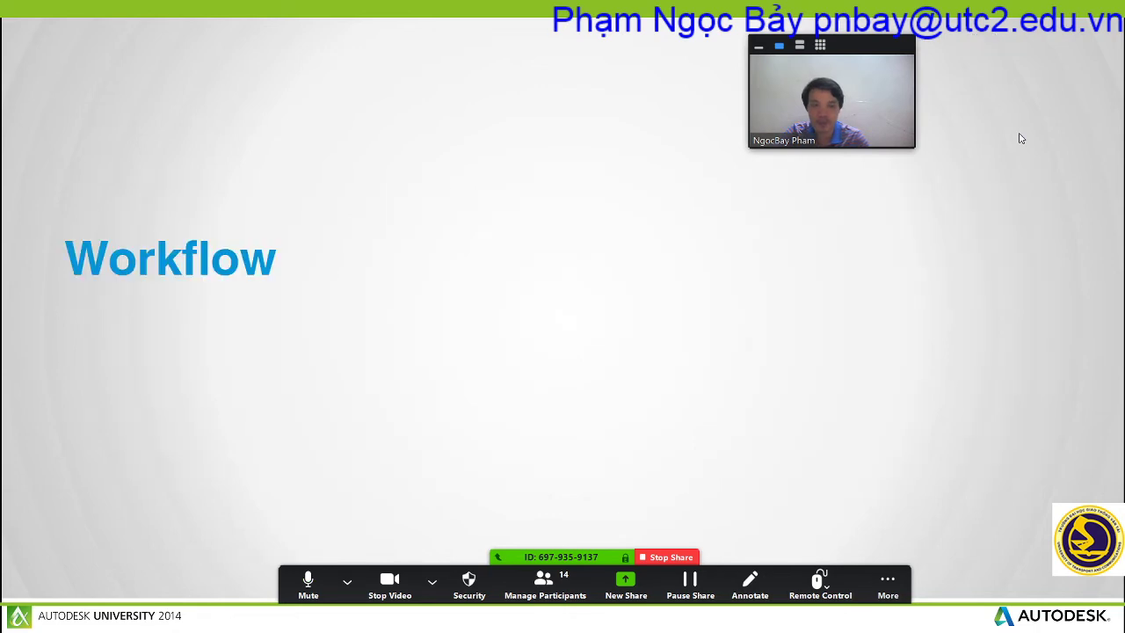
pyautogui.press('Right')
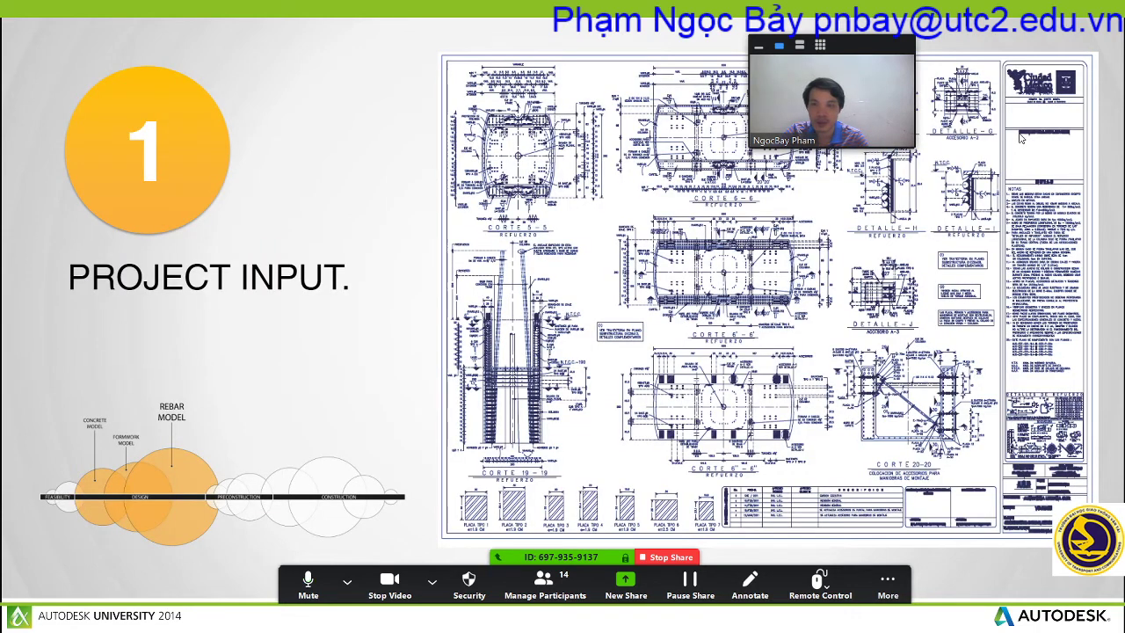
pyautogui.press('Right')
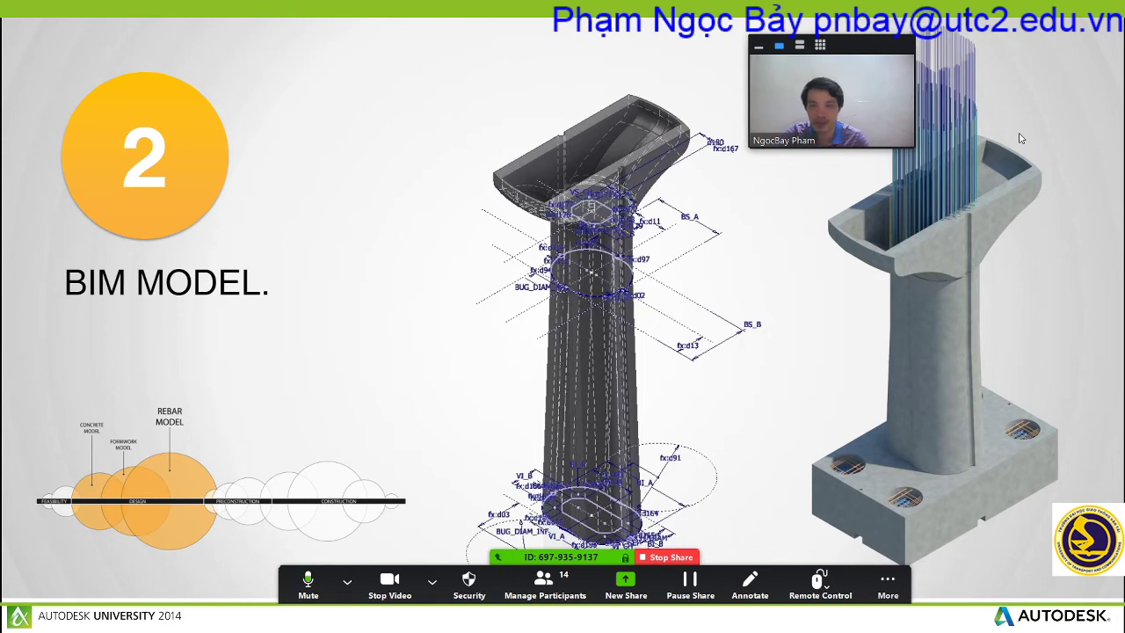
# Advance through 3 REPORTS, 4 SOLUTION, 5 QUANTITY TAKEOFF and 6 SHOP DRAWINGS to 7 REBAR OPTIMIZATION.
pyautogui.press('Right')
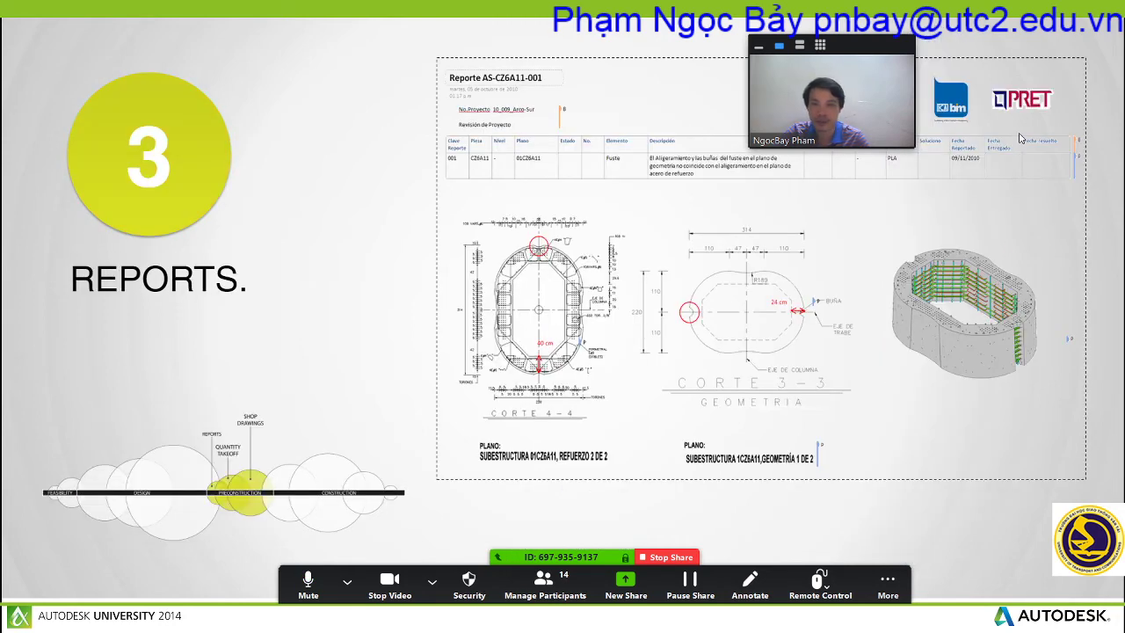
pyautogui.press('Right')
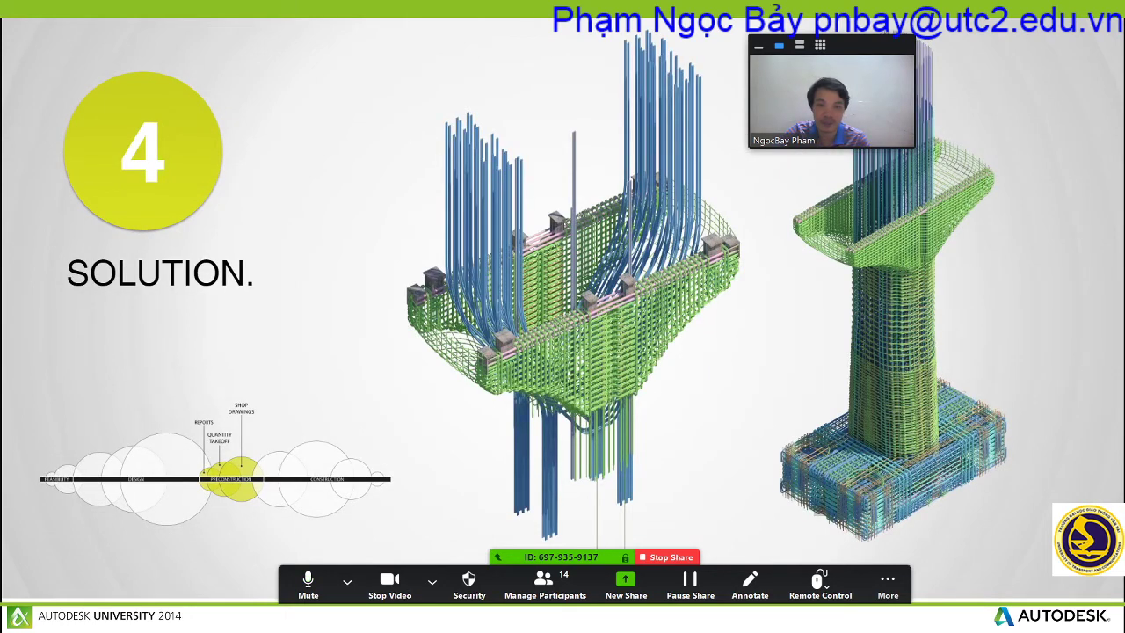
pyautogui.press('Right')
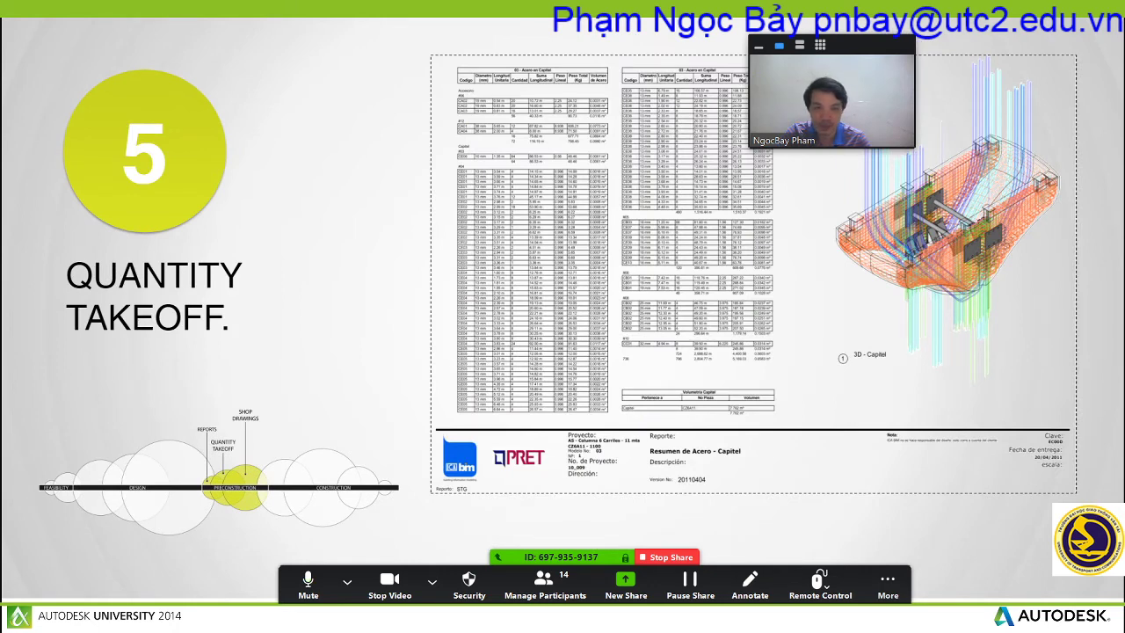
pyautogui.press('Right')
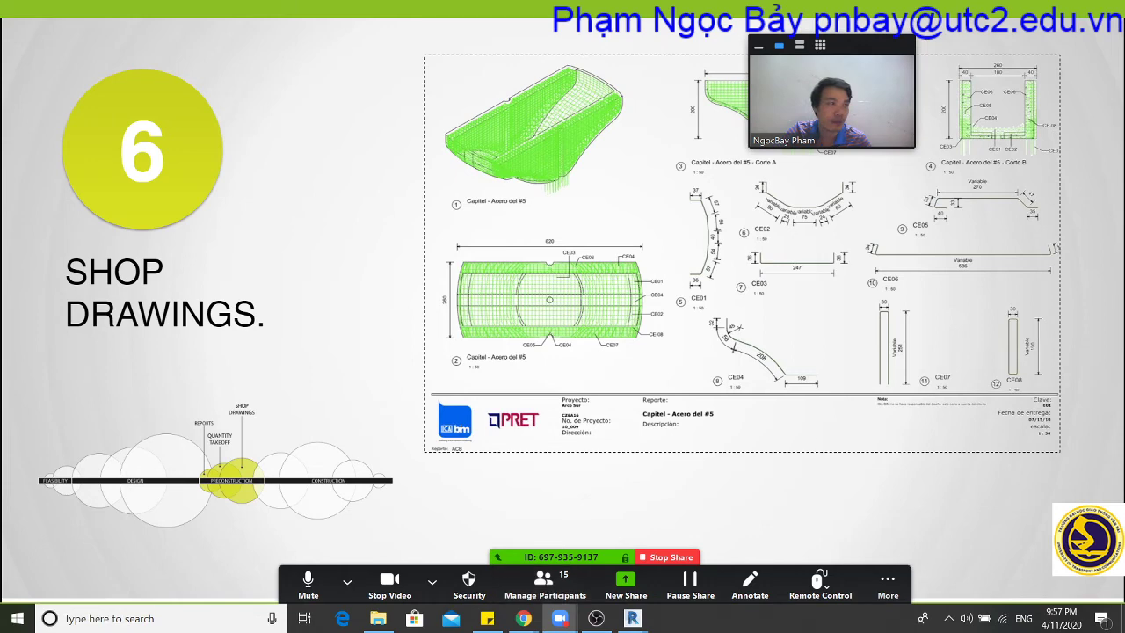
pyautogui.click(1068, 230)
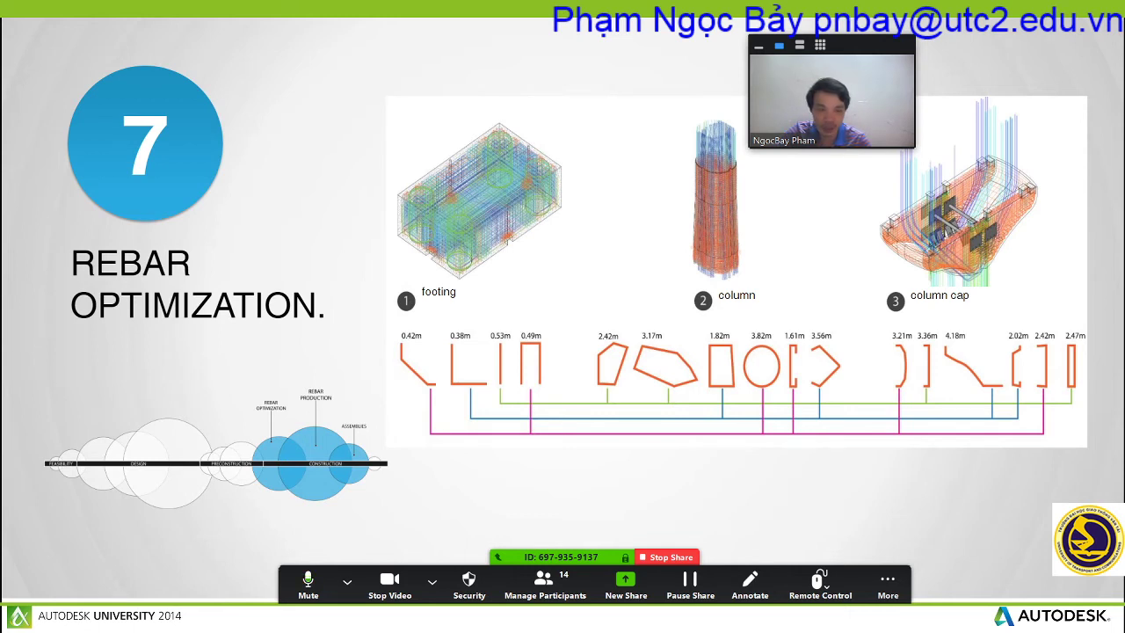
# Advance via rebar length combinations to 9 REBAR PRODUCTION, collapsing the presenter video and moving it down.
pyautogui.press('Right')
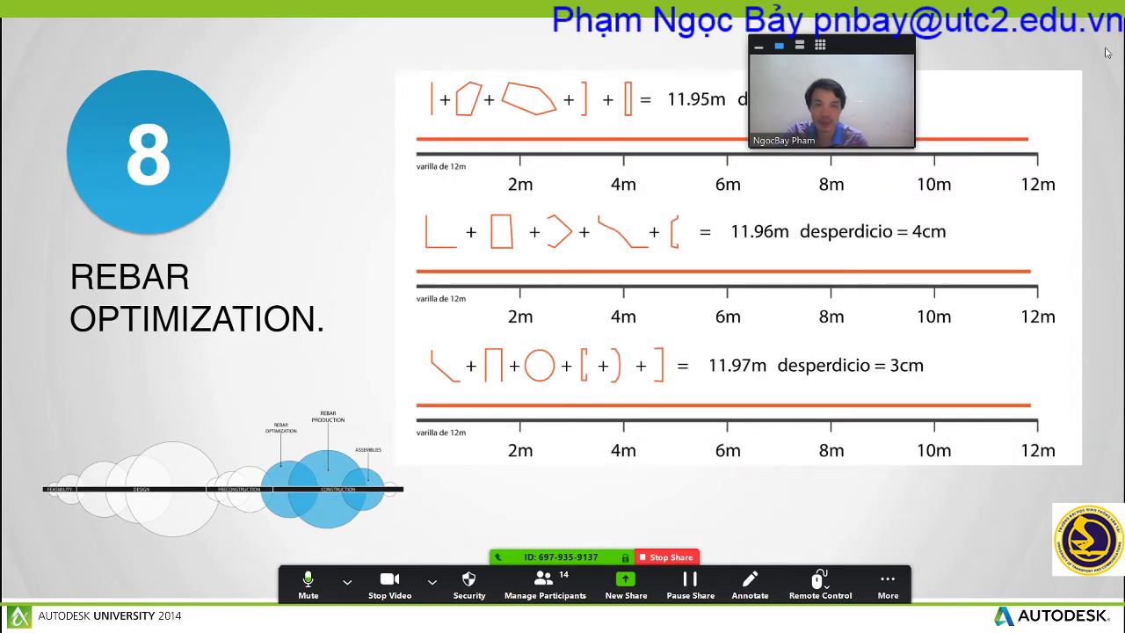
pyautogui.moveTo(885, 48); pyautogui.dragTo(1062, 16)
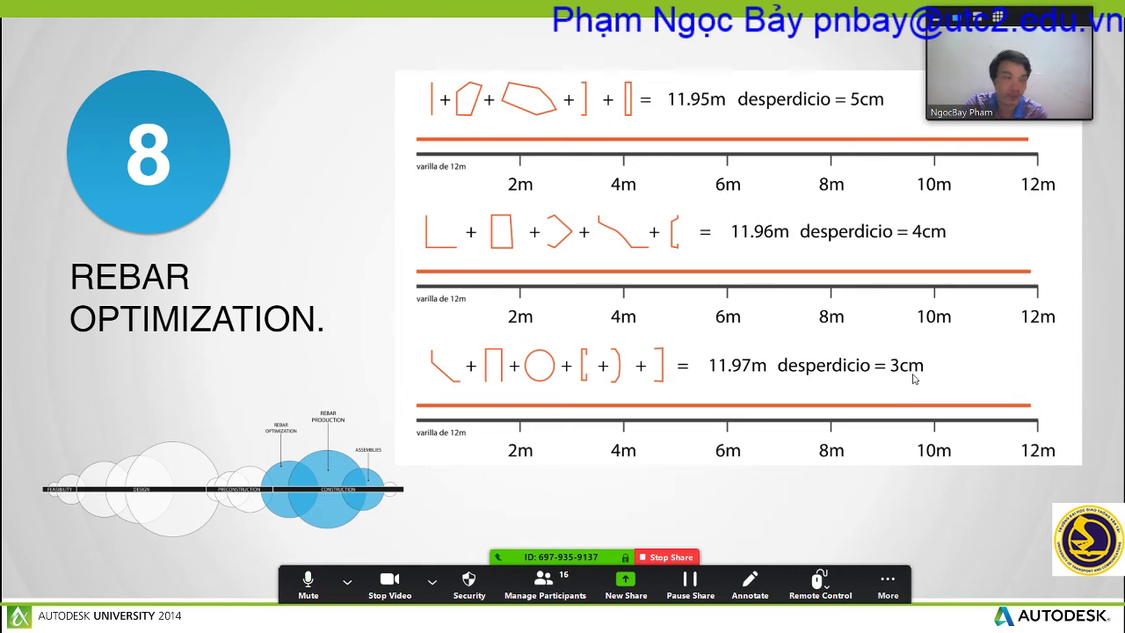
pyautogui.press('Right')
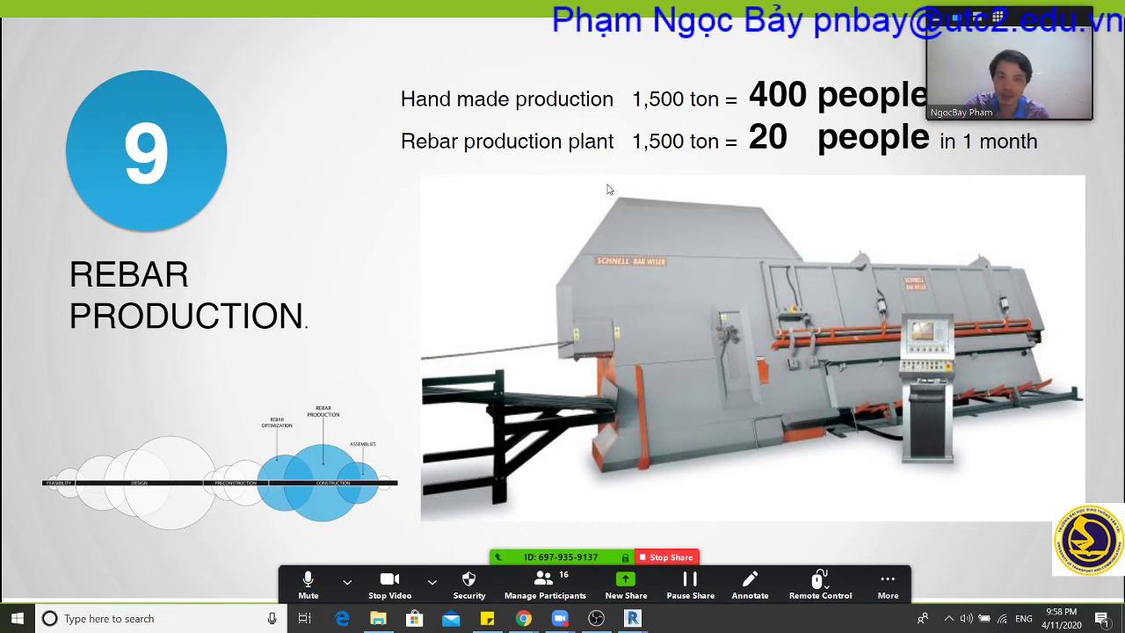
pyautogui.click(938, 25)
pyautogui.moveTo(1054, 26); pyautogui.dragTo(1064, 520)
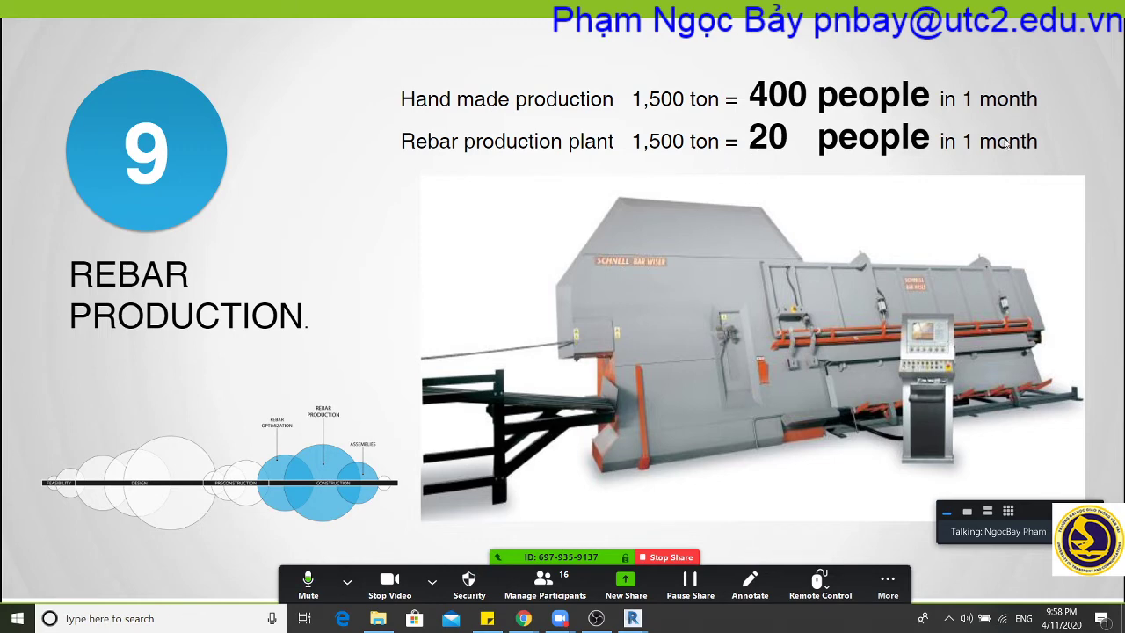
# Step through 10 REBAR ASSEMBLIES and 11 ASSEMBLIES MANUAL to the slide-12 assembly drawings.
pyautogui.click(1035, 128)
pyautogui.press('Left')
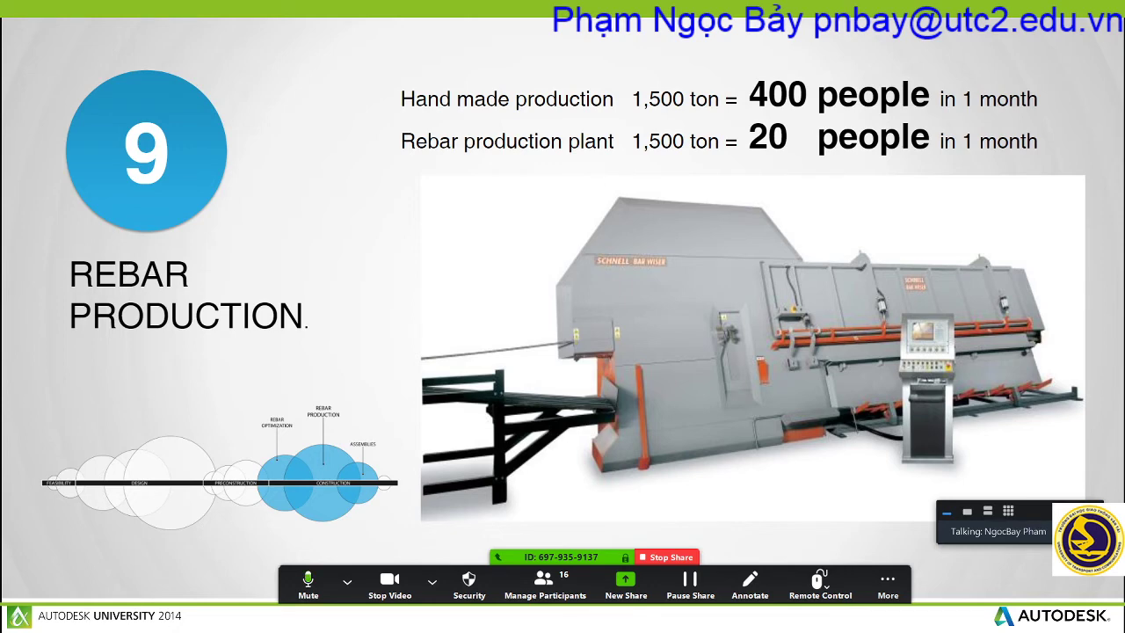
pyautogui.press('Right')
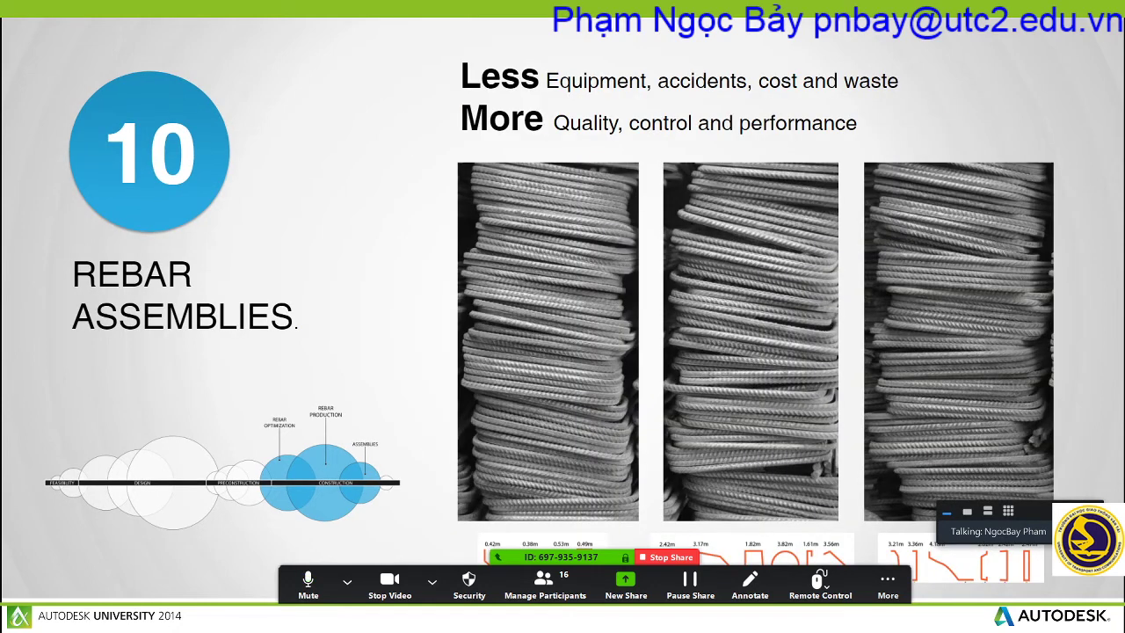
pyautogui.press('Right')
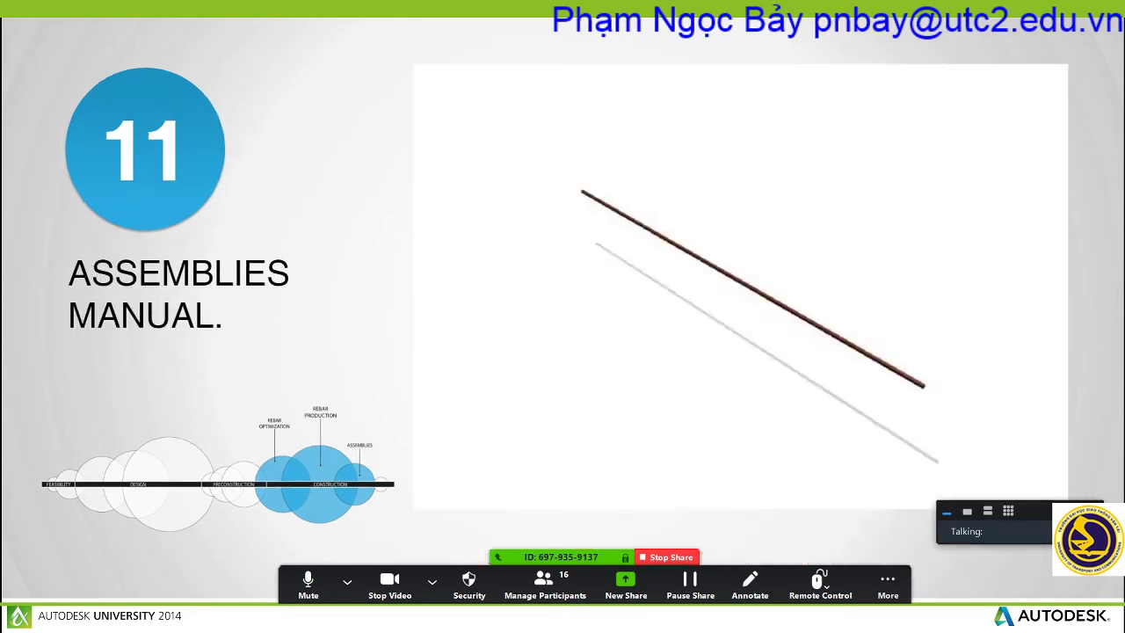
pyautogui.press('Right')
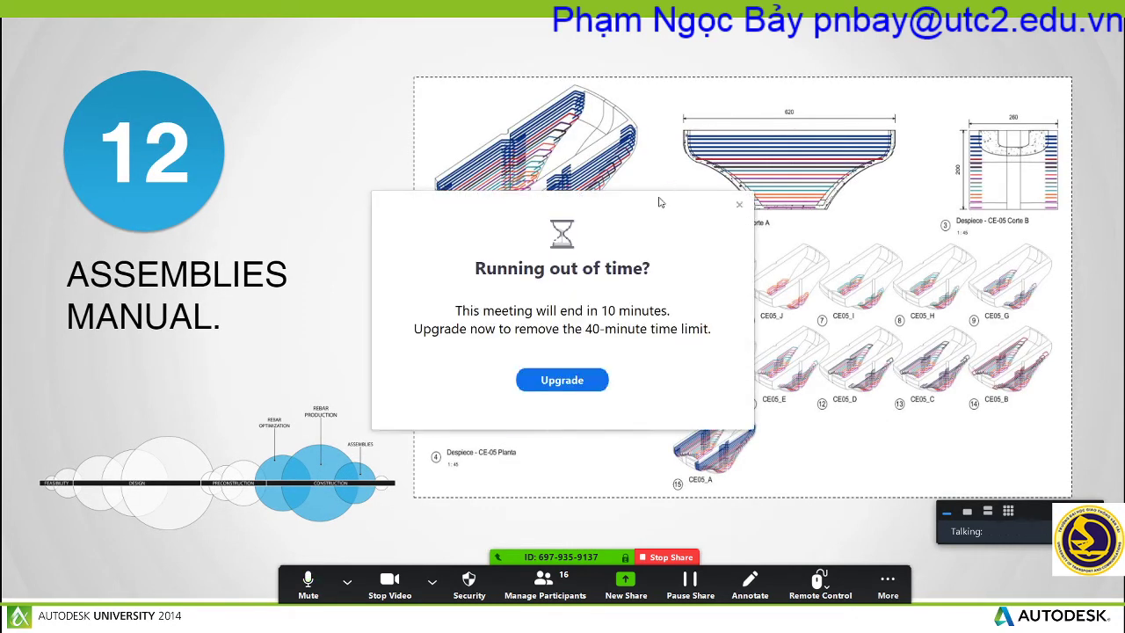
# Dismiss the time warning, advance to Inventor Parts and Assemblies, check chat, then reach the Inventor model video.
pyautogui.click(739, 204)
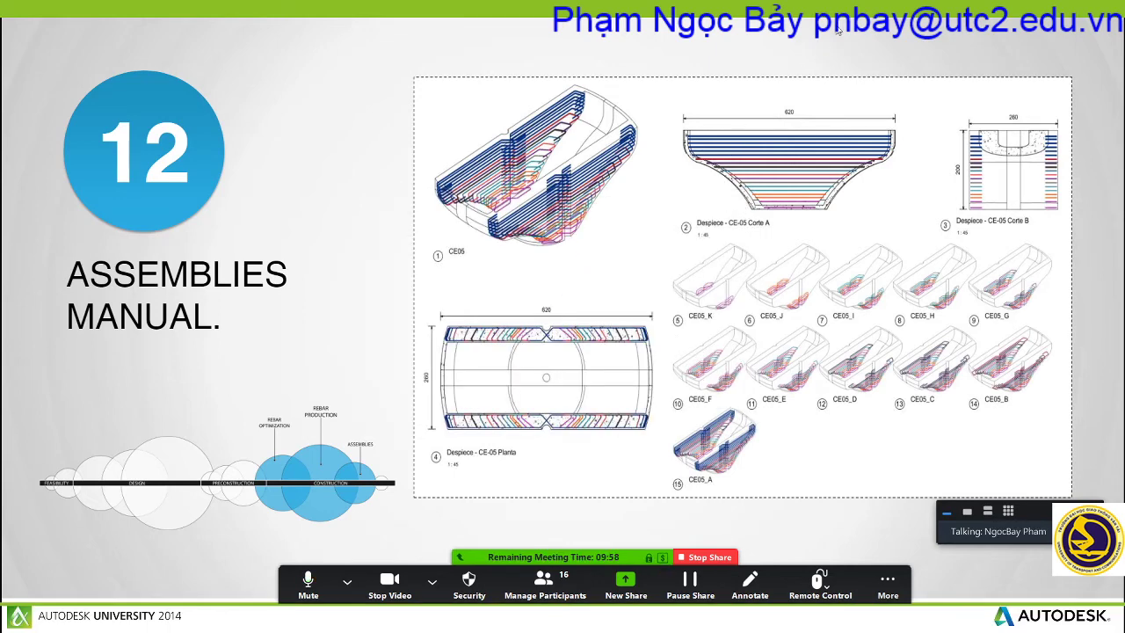
pyautogui.press('Right')
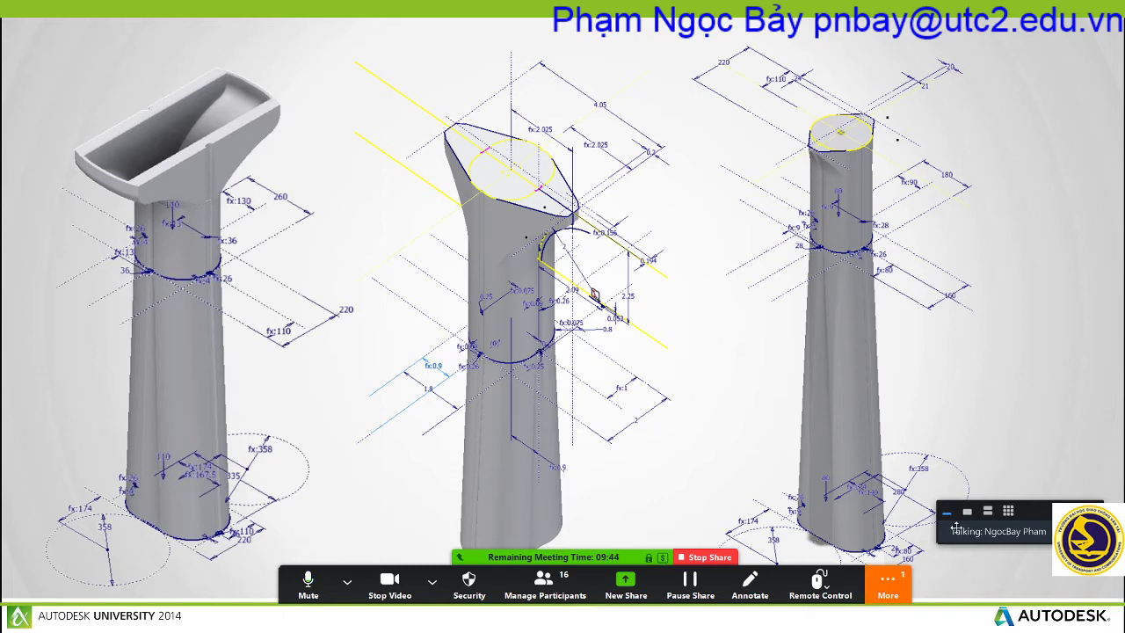
pyautogui.click(889, 584)
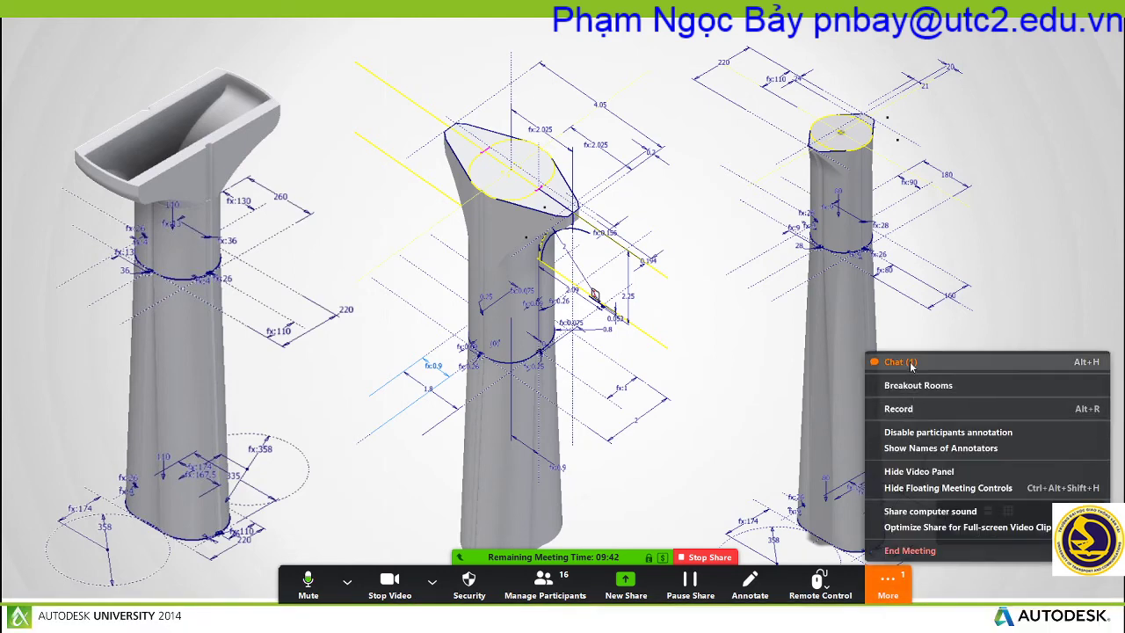
pyautogui.click(912, 365)
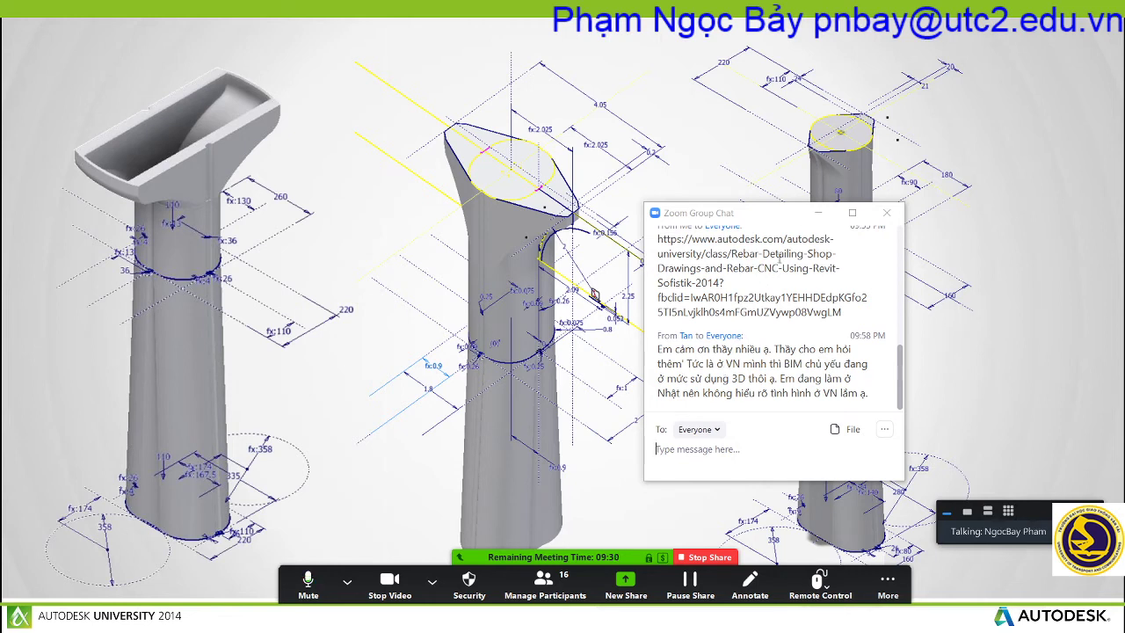
pyautogui.click(819, 215)
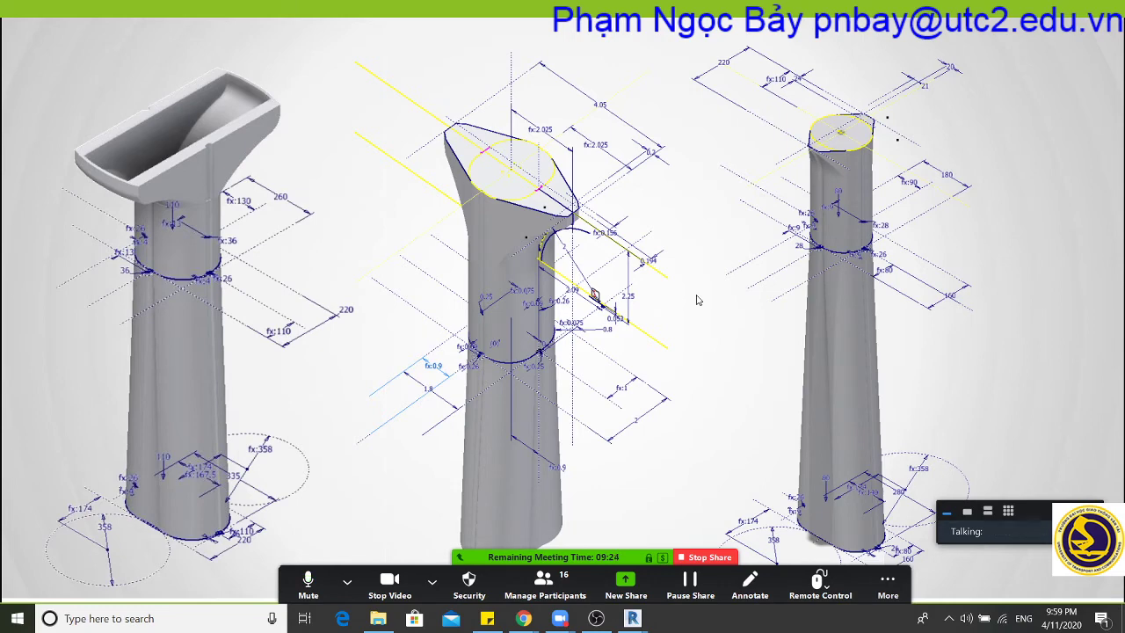
pyautogui.hotkey('alt', 'Tab')
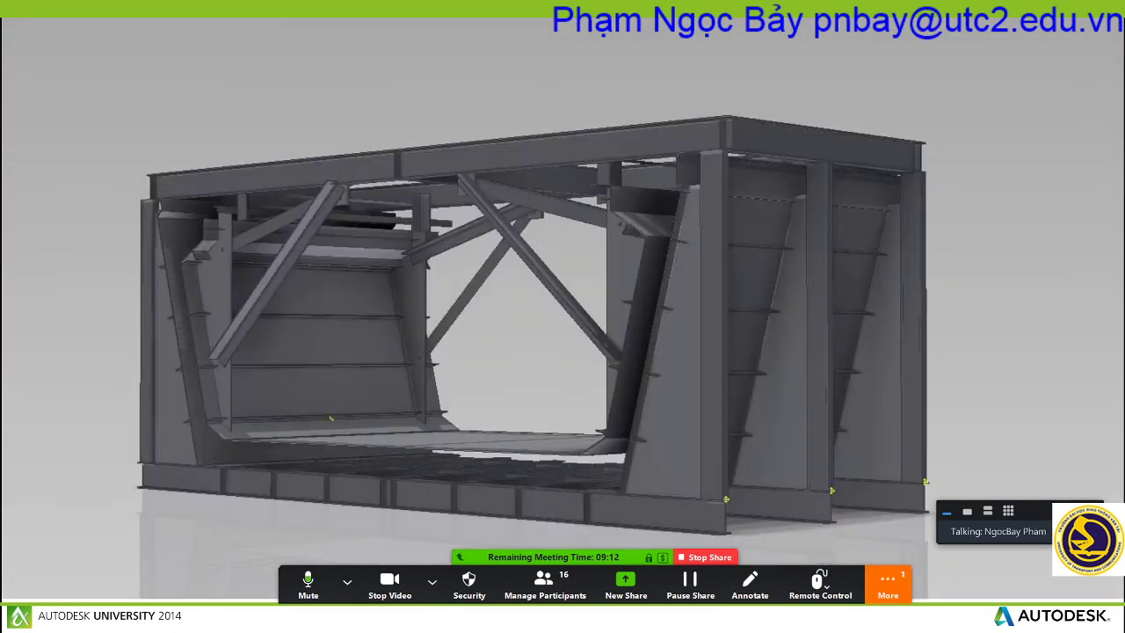
# Open the Zoom group chat, park it top right, and advance to the Assembly Family Column slide.
pyautogui.click(888, 580)
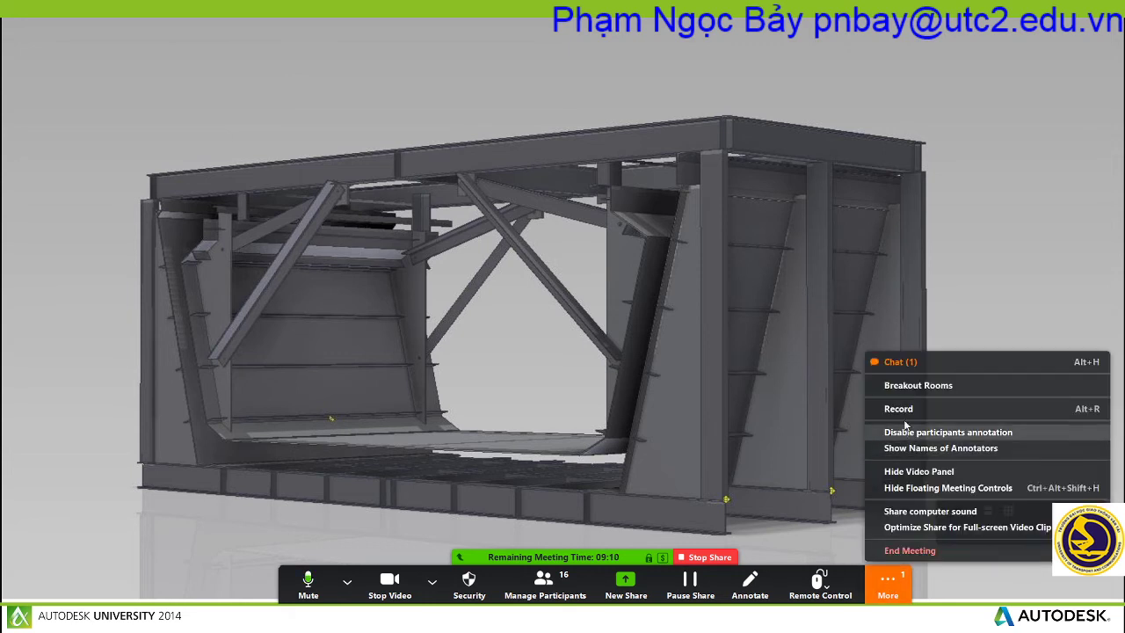
pyautogui.click(905, 366)
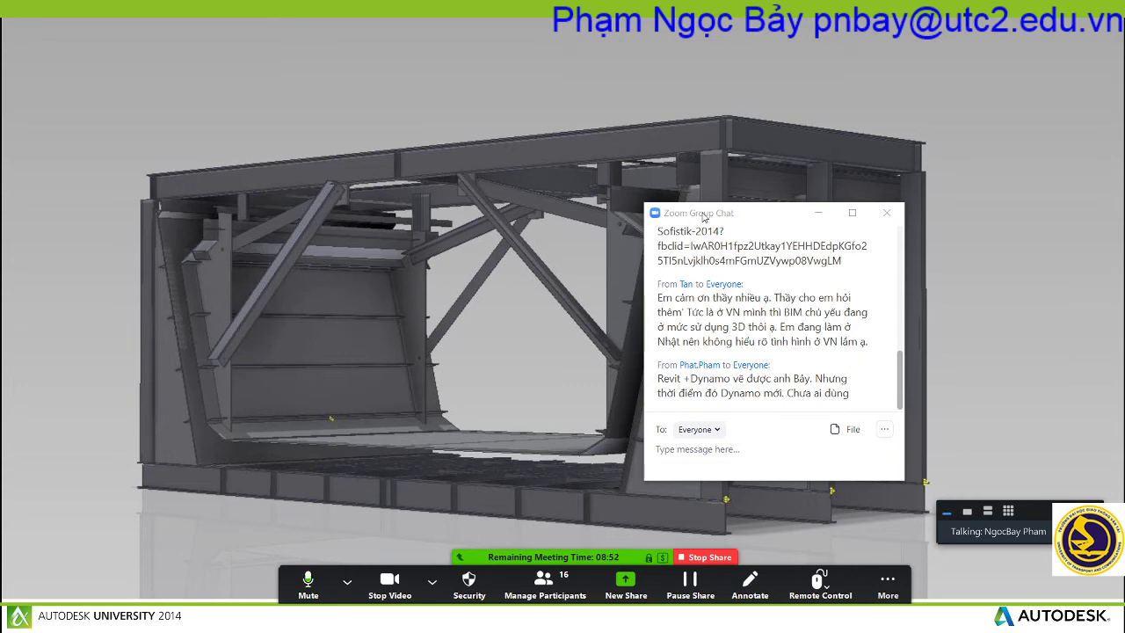
pyautogui.moveTo(706, 218)
pyautogui.mouseDown()
pyautogui.moveTo(872, 129)
pyautogui.moveTo(849, 70)
pyautogui.moveTo(920, 47)
pyautogui.mouseUp()
pyautogui.click(697, 72)
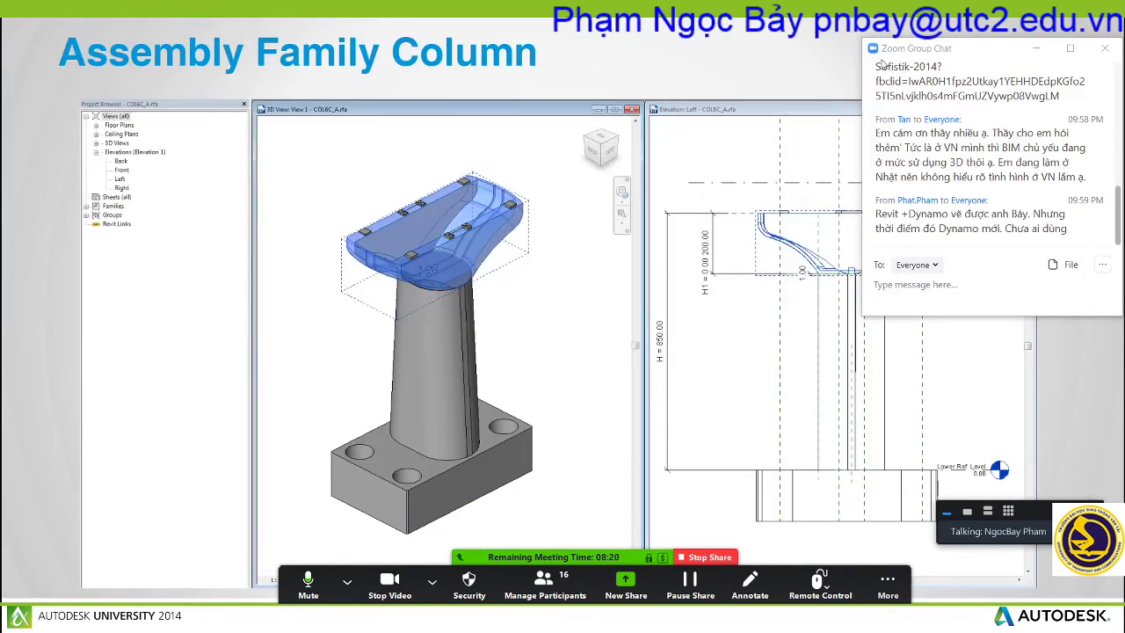
# Move the group chat window to the left side and resize it narrower and taller.
pyautogui.moveTo(978, 51)
pyautogui.mouseDown()
pyautogui.moveTo(805, 121)
pyautogui.moveTo(124, 285)
pyautogui.mouseUp()
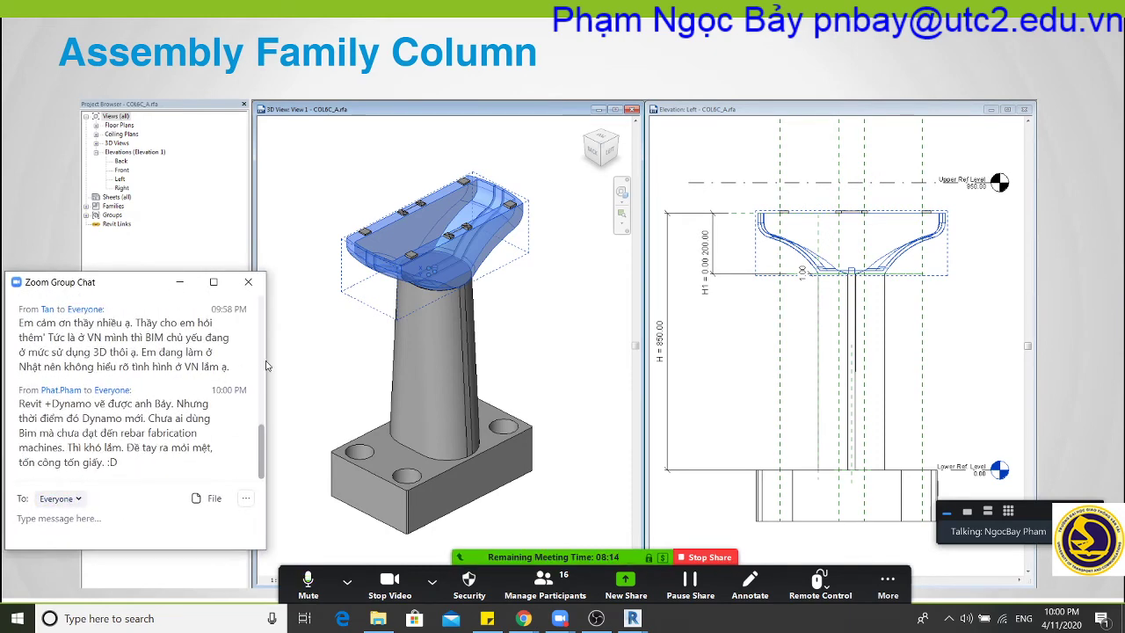
pyautogui.moveTo(266, 355); pyautogui.dragTo(240, 354)
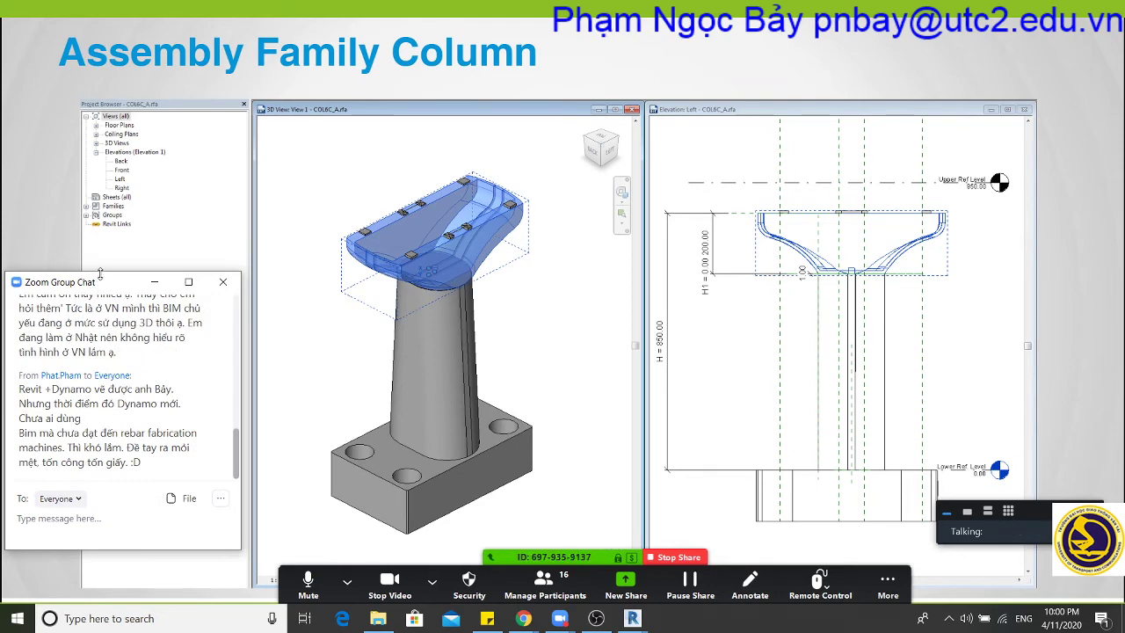
pyautogui.moveTo(97, 275); pyautogui.dragTo(97, 159)
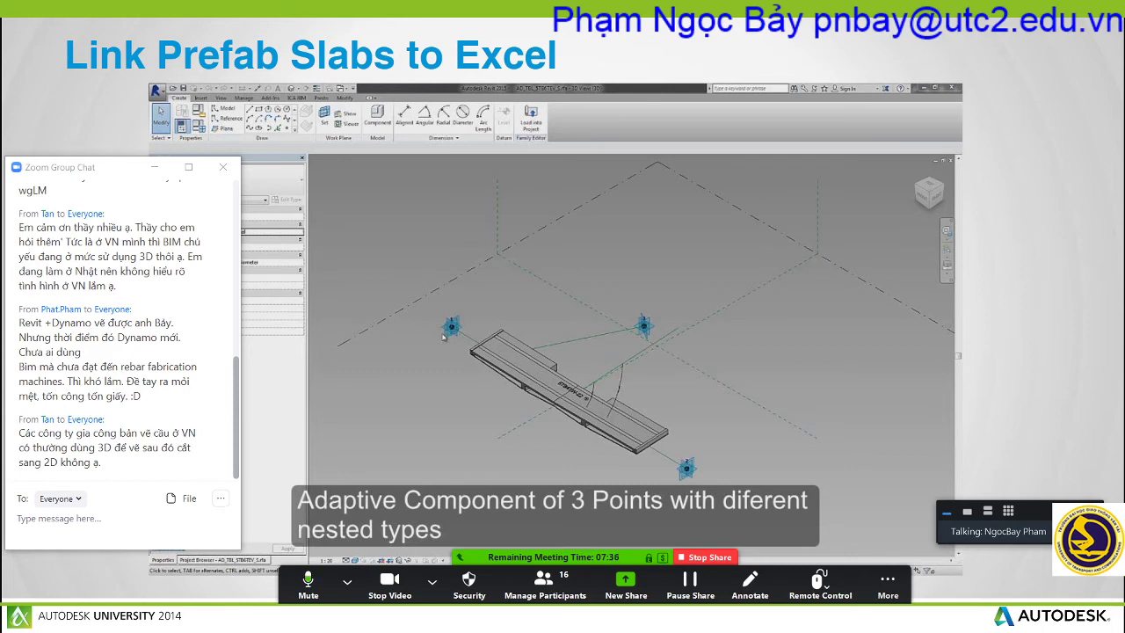
# Advance through Railing Families and a Division Path and the construction-process slides to the Models in Revit title.
pyautogui.press('Right')
pyautogui.press('Right')
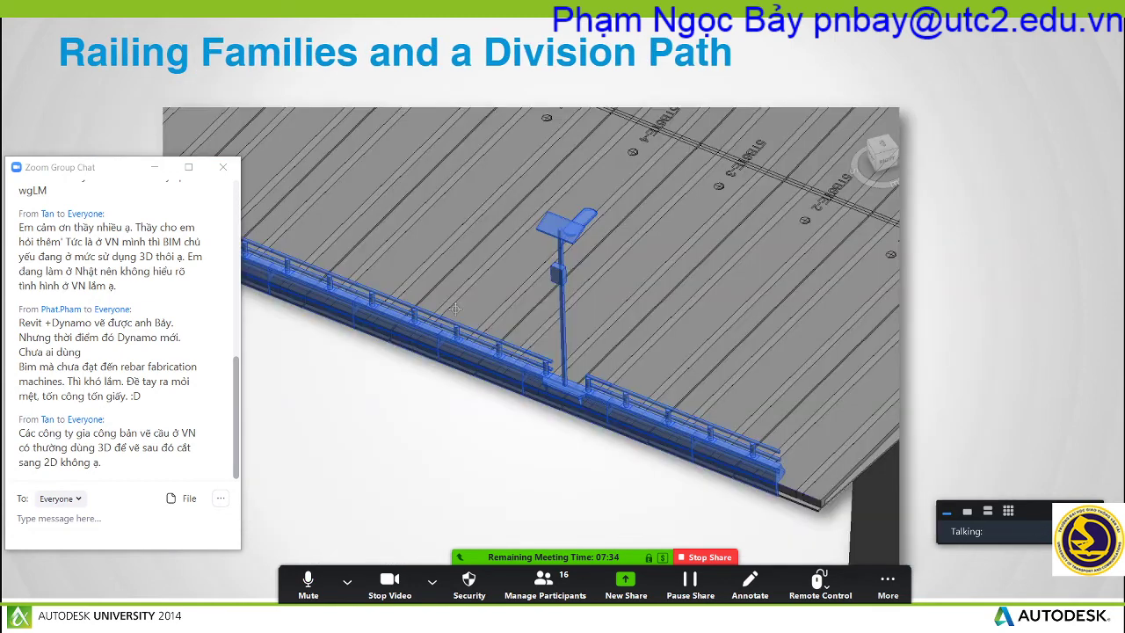
pyautogui.press('Right')
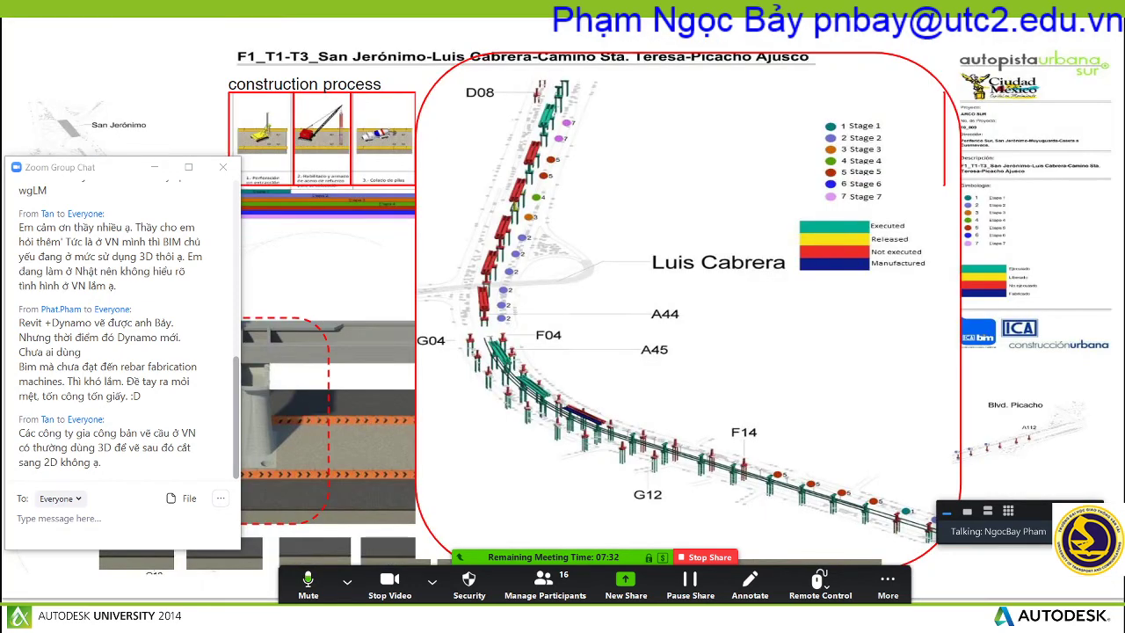
pyautogui.press('Right')
pyautogui.press('Right')
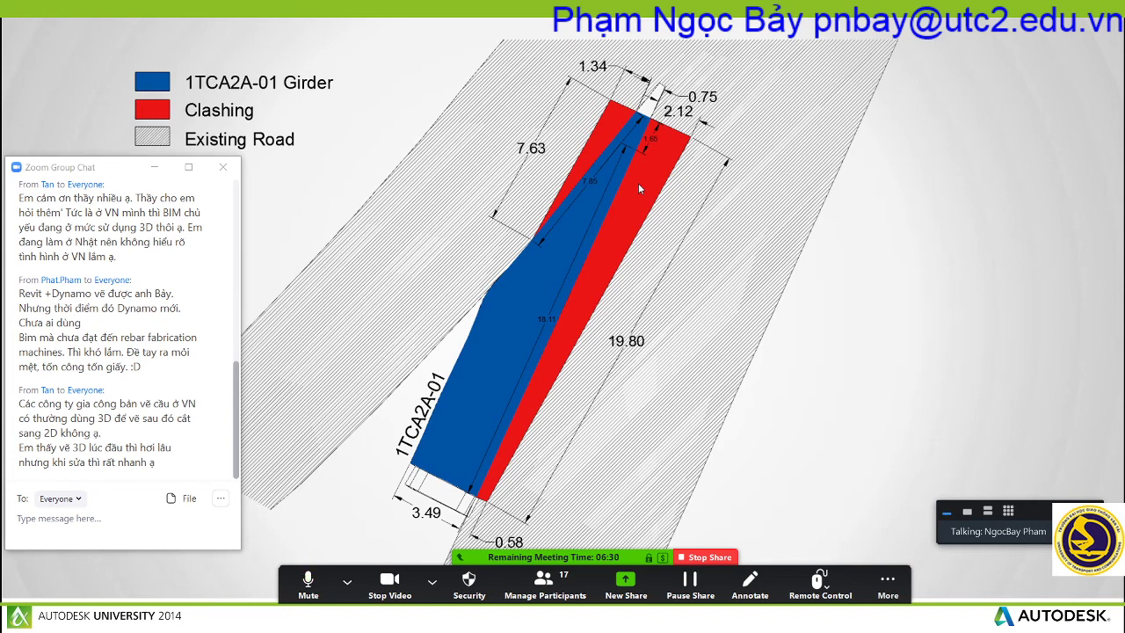
pyautogui.press('Right')
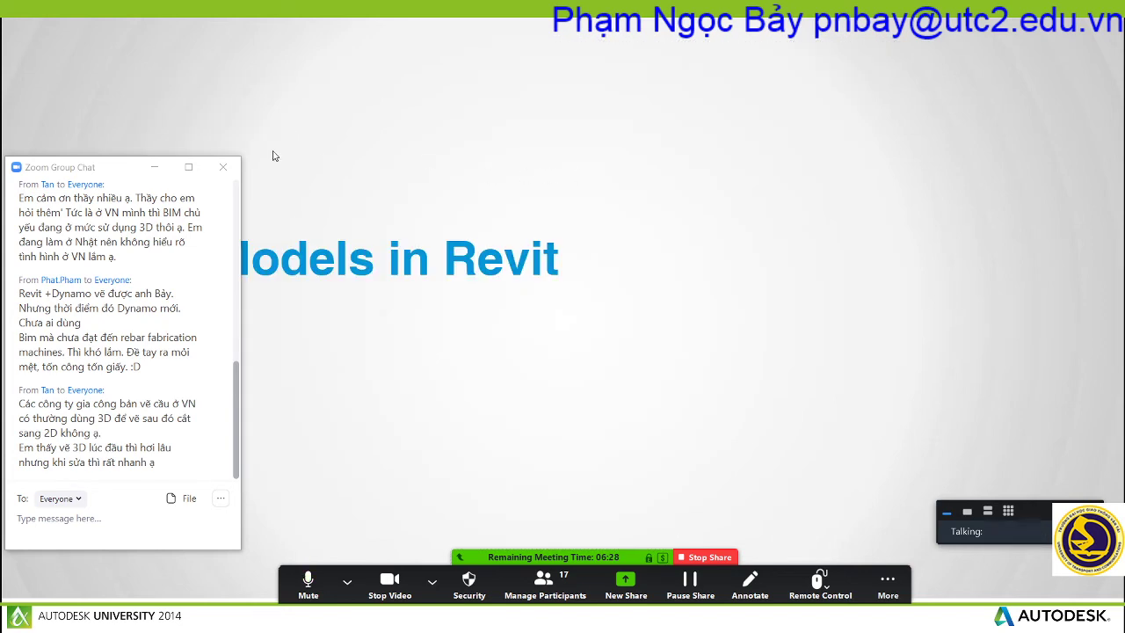
# Show the 3D rebar bridge model slide and move the group chat window toward the middle.
pyautogui.press('Right')
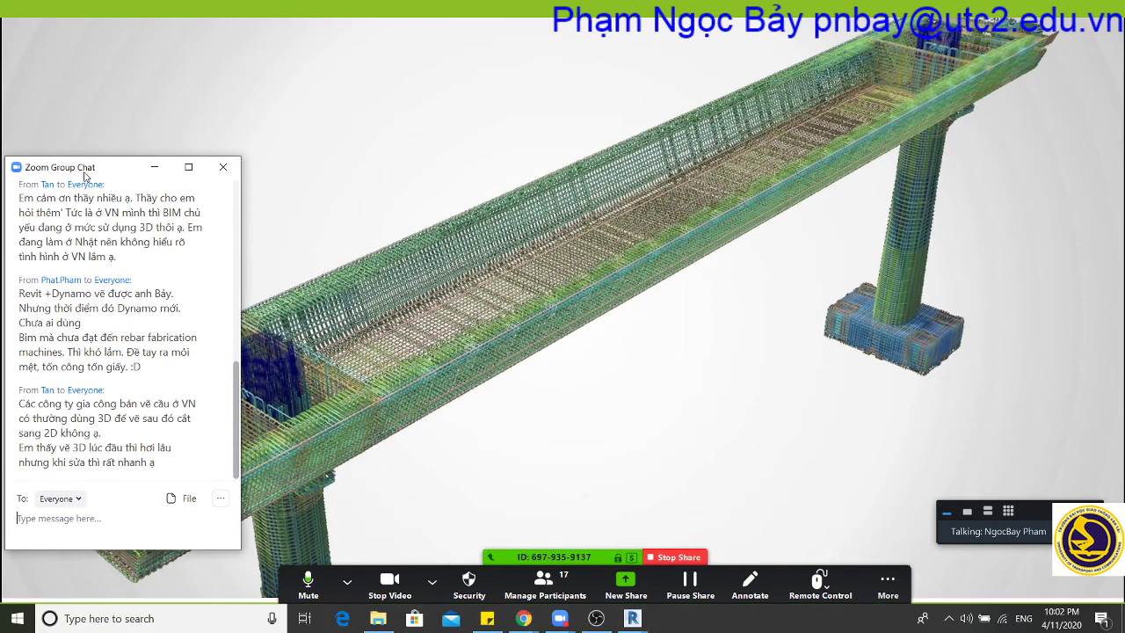
pyautogui.moveTo(86, 168)
pyautogui.mouseDown()
pyautogui.moveTo(598, 257)
pyautogui.moveTo(999, 211)
pyautogui.mouseUp()
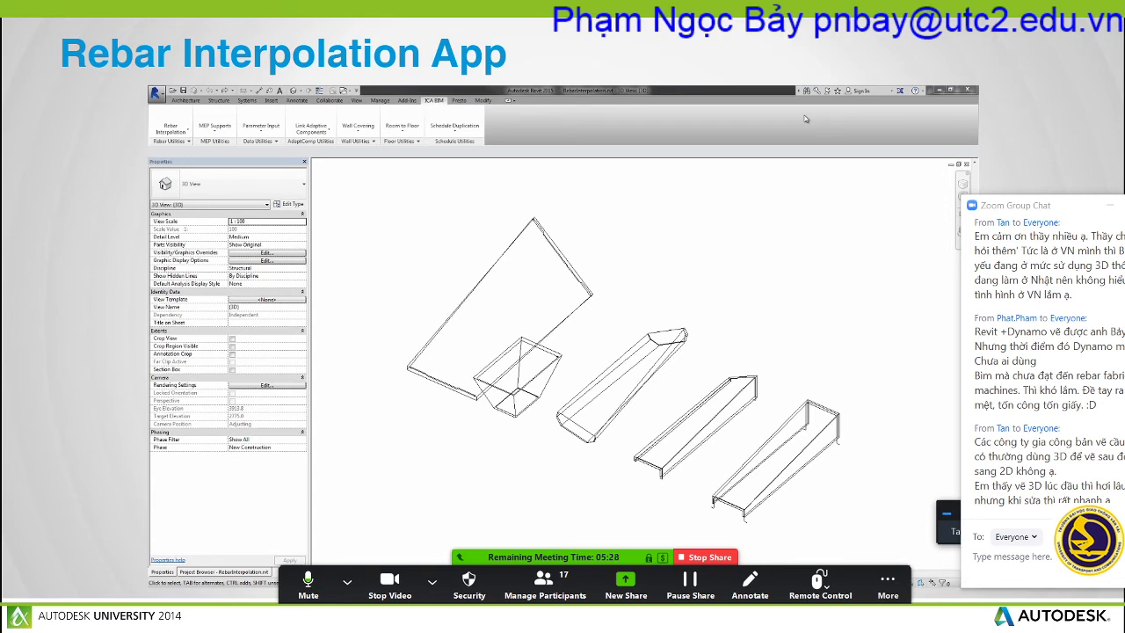
# Step between the Rebar Arc Interpolation and magenta rebar slides, moving the group chat left and back.
pyautogui.press('Right')
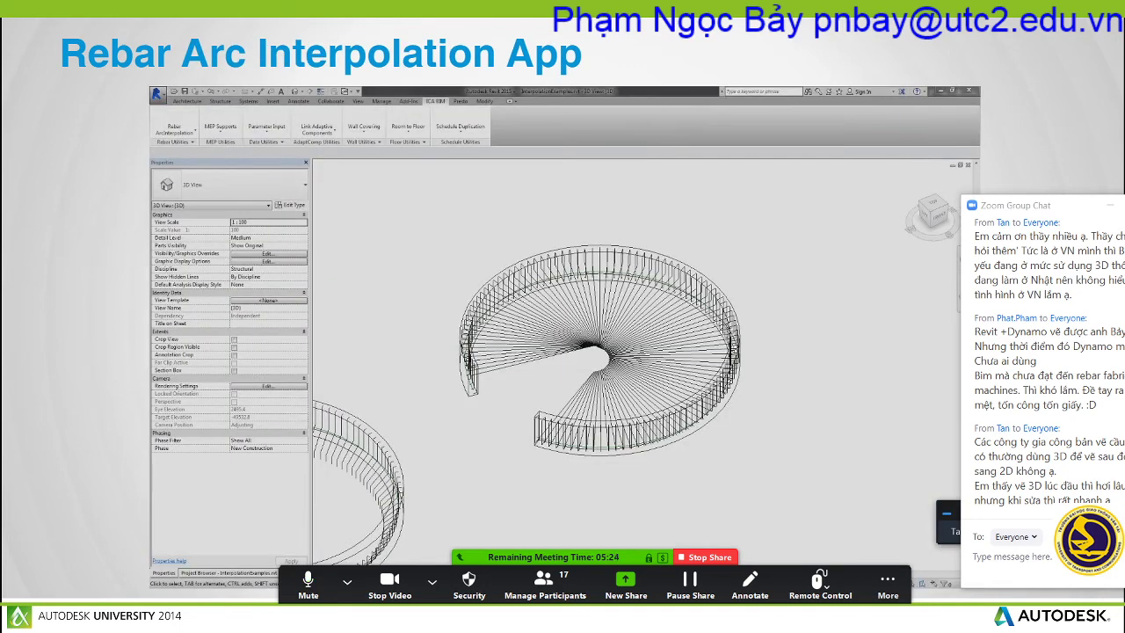
pyautogui.press('Left')
pyautogui.press('Left')
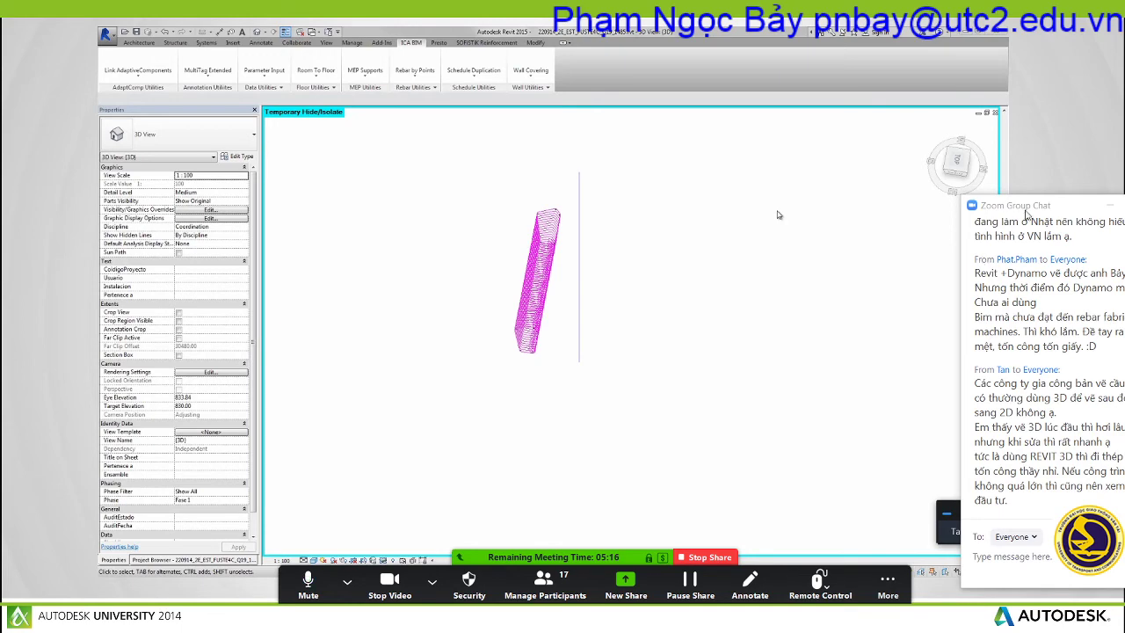
pyautogui.moveTo(1025, 214); pyautogui.dragTo(846, 202)
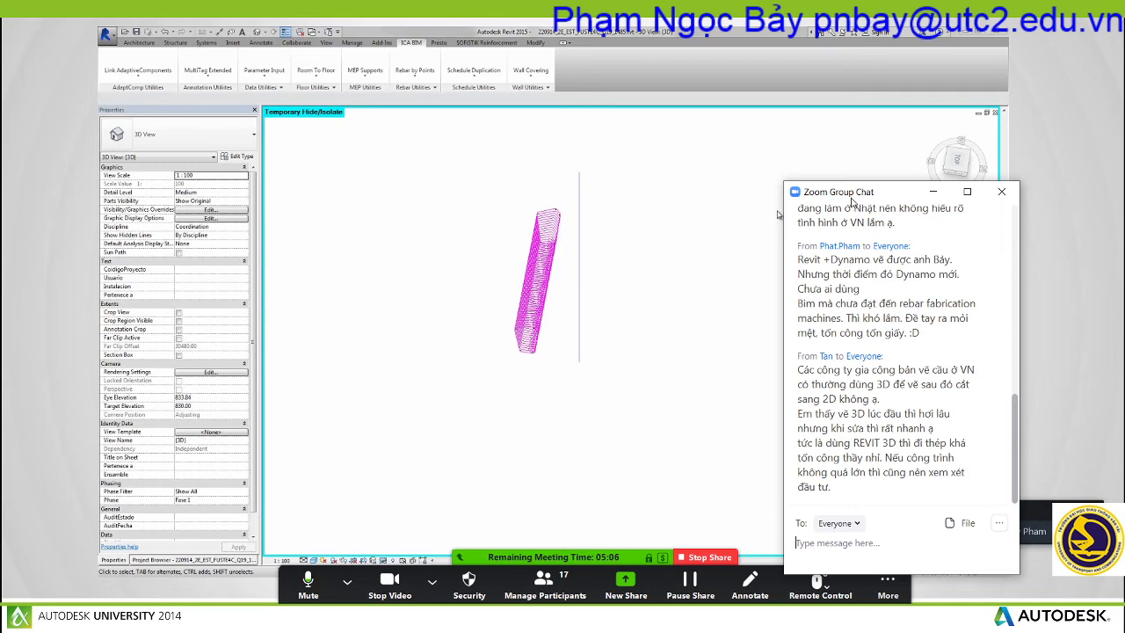
pyautogui.moveTo(857, 192); pyautogui.dragTo(1038, 218)
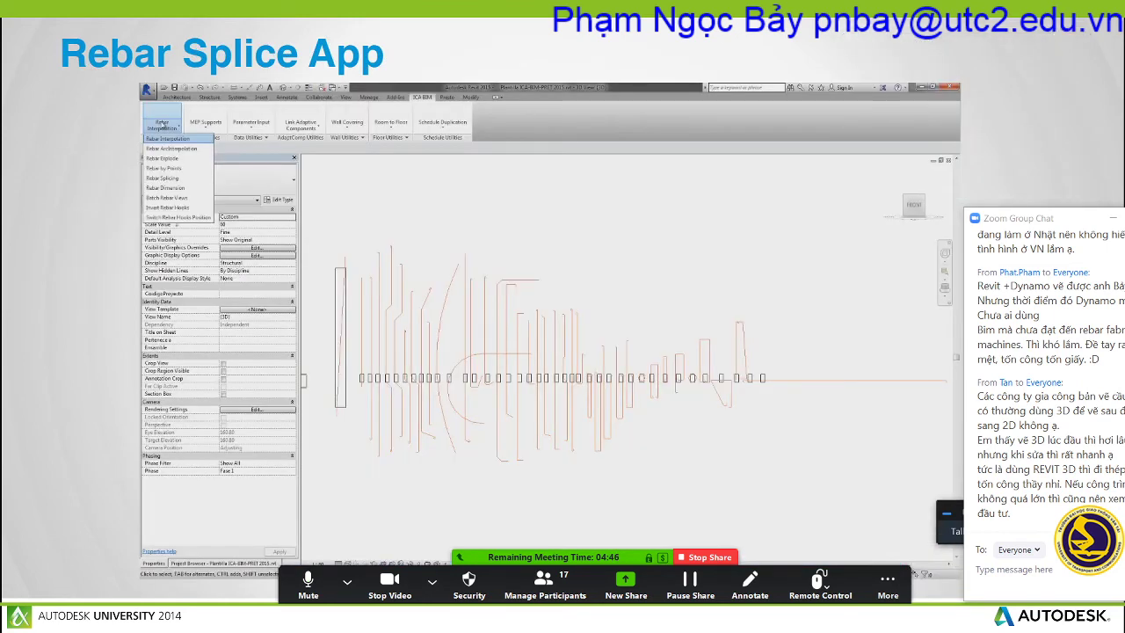
# Advance through Rebar Shapes, Twisted Elements, Hook Lengths and Bounding Box slides to the SOFiSTiK export title.
pyautogui.press('Right')
pyautogui.press('Right')
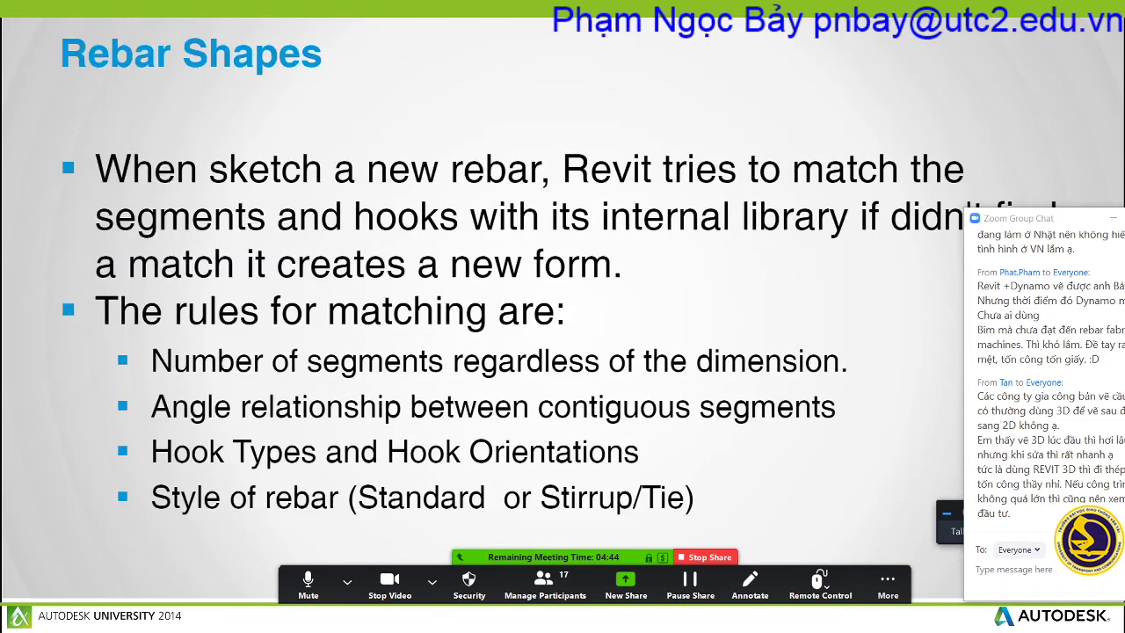
pyautogui.press('Right')
pyautogui.press('Right')
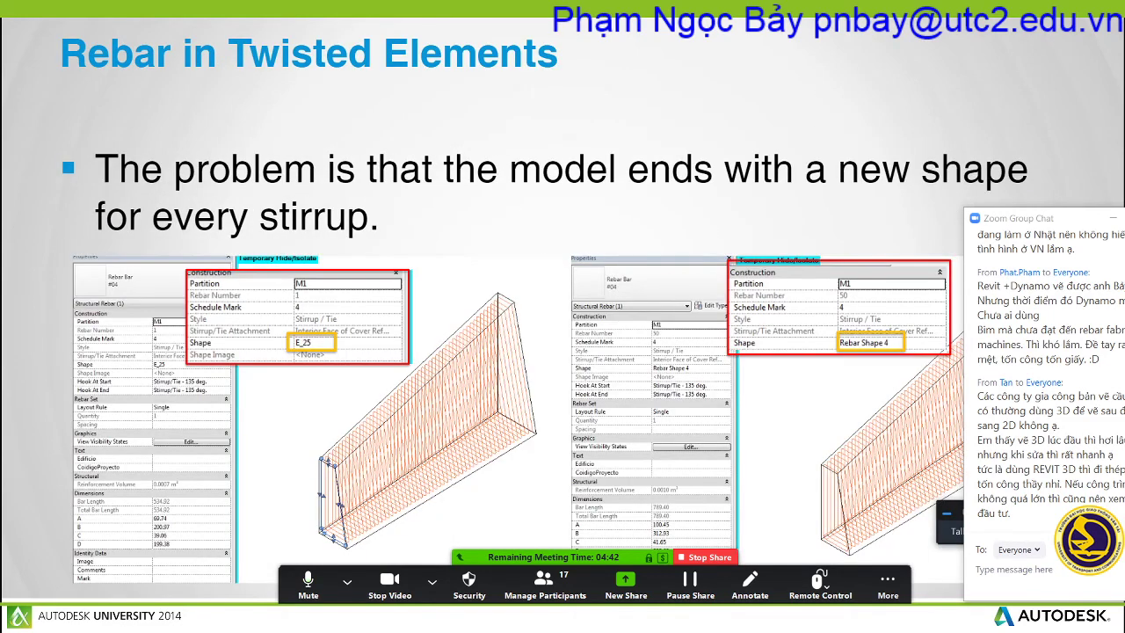
pyautogui.press('Right')
pyautogui.press('Right')
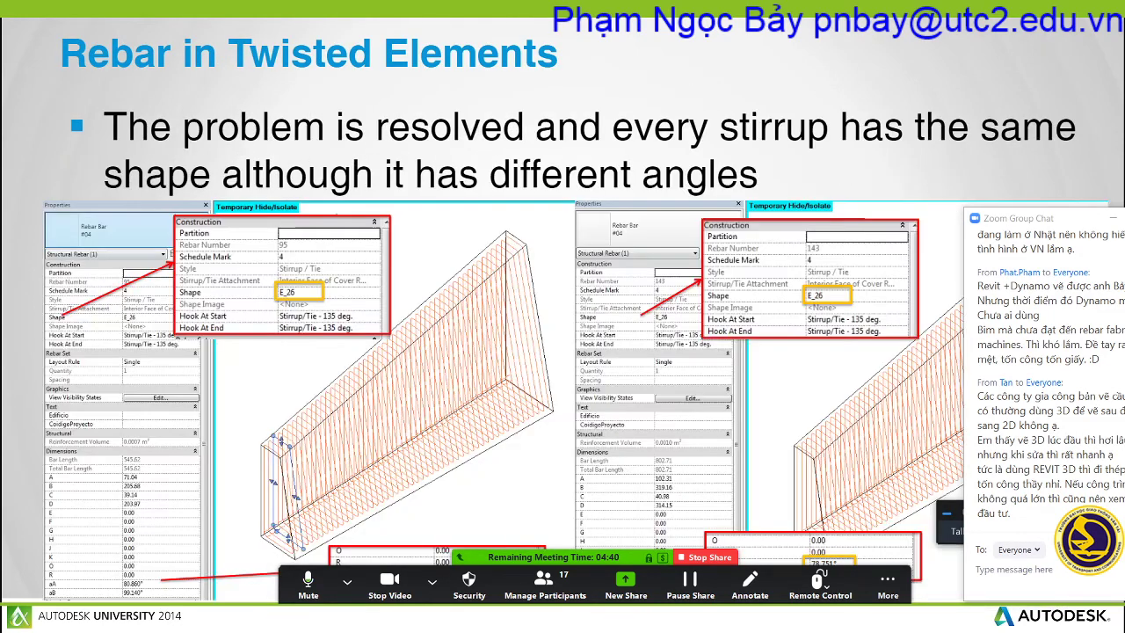
pyautogui.press('Right')
pyautogui.press('Right')
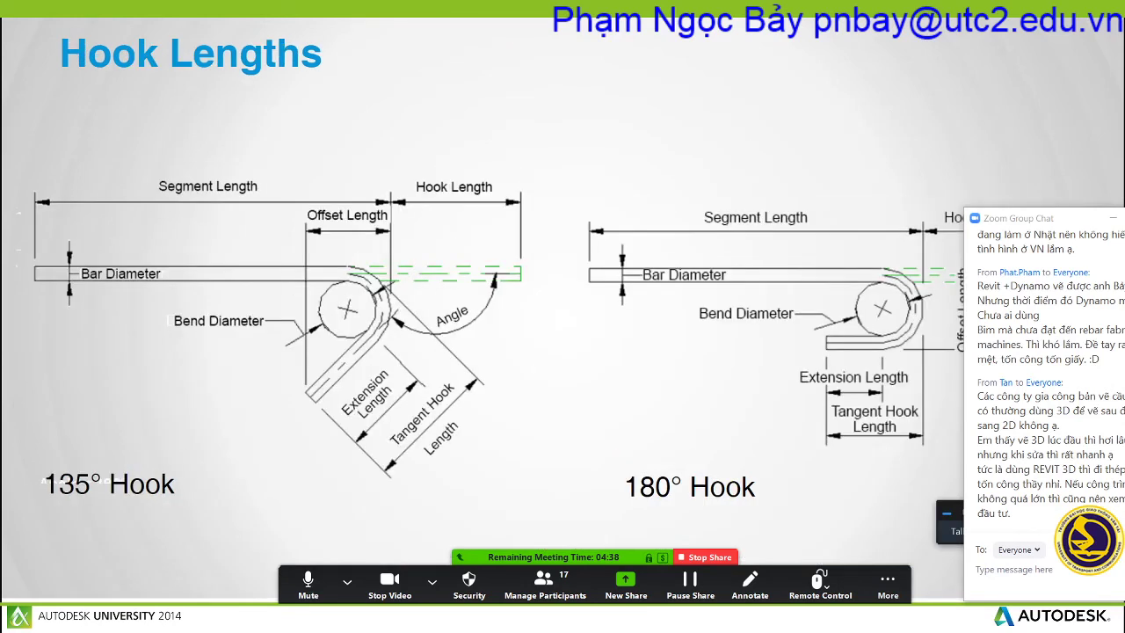
pyautogui.press('Right')
pyautogui.press('Right')
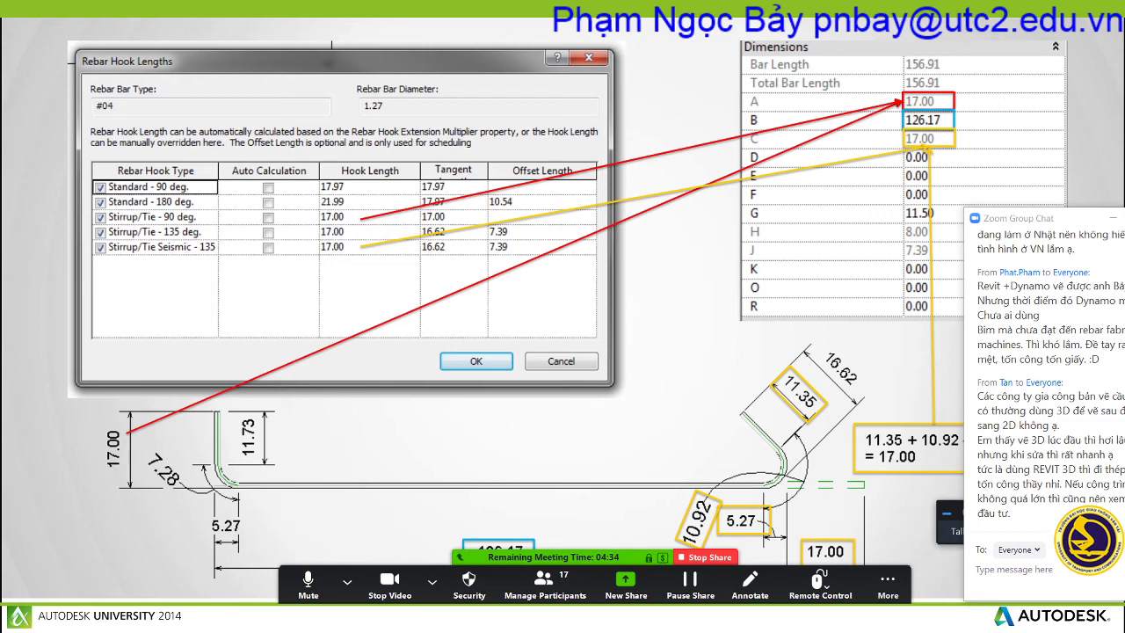
pyautogui.press('Right')
pyautogui.press('Right')
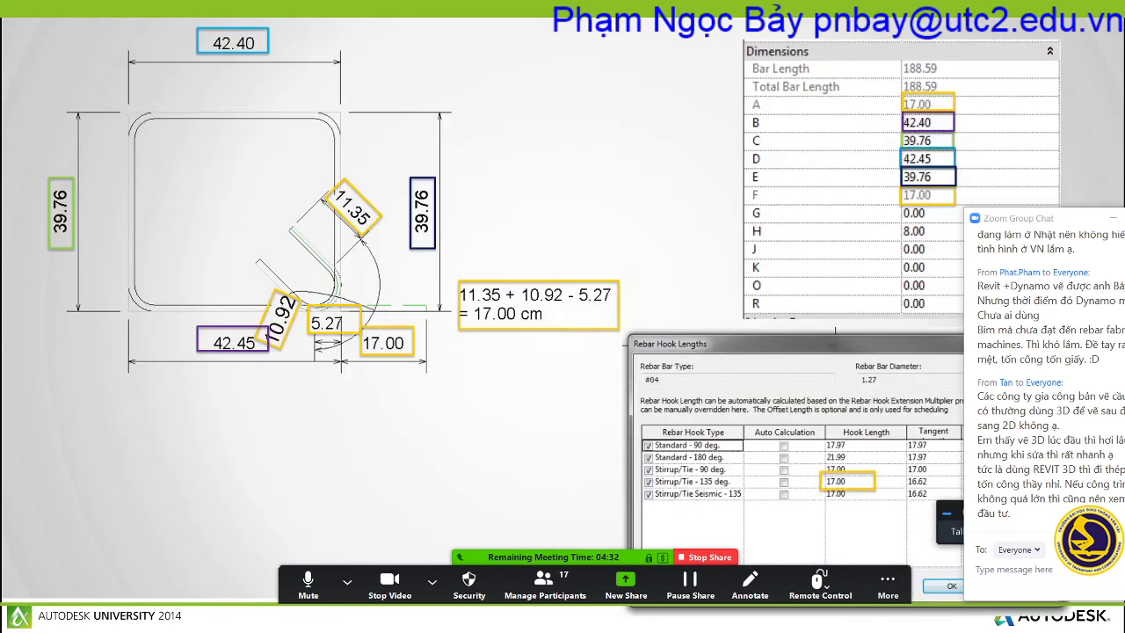
pyautogui.press('Right')
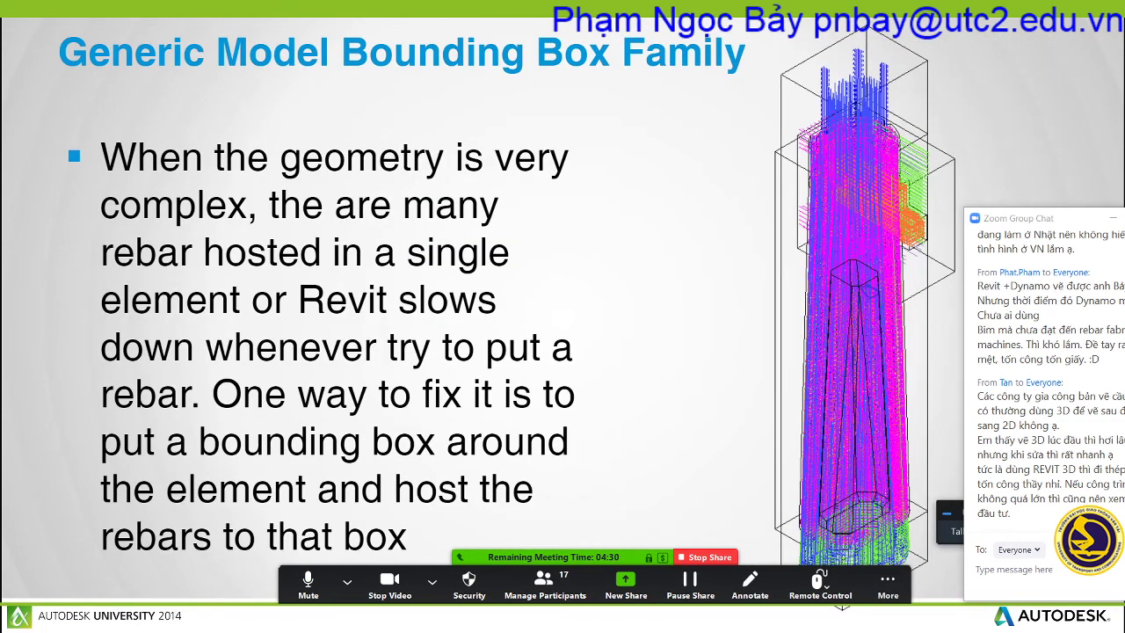
pyautogui.press('Right')
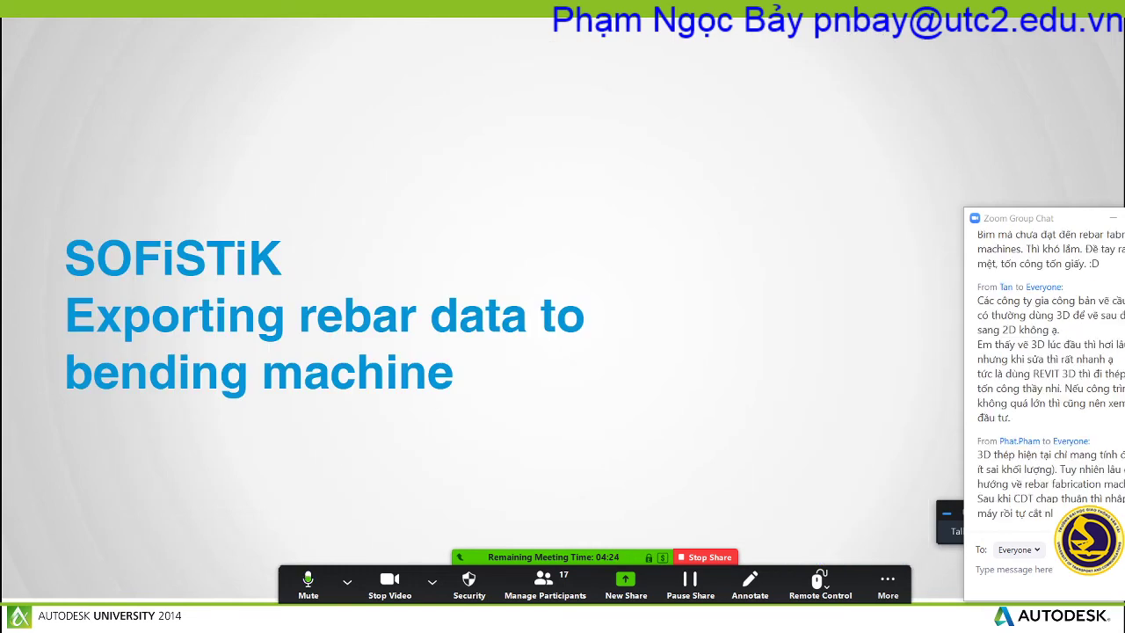
# Advance through Settings, Rebar Length Differences and Schedule Example slides to the Report Browser screenshot.
pyautogui.press('Right')
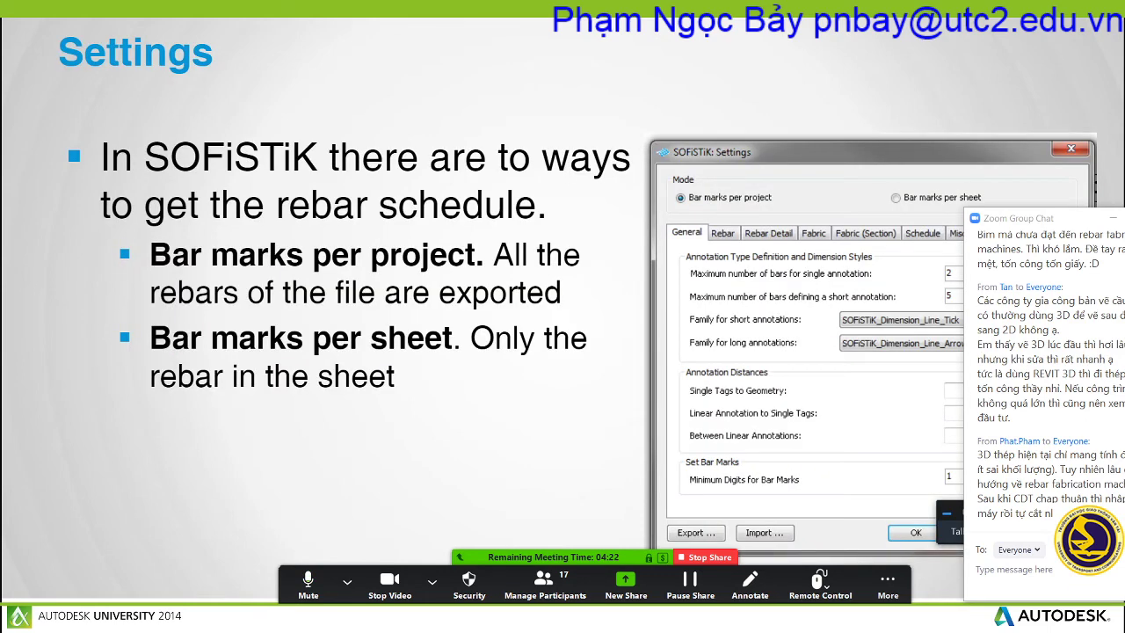
pyautogui.press('Right')
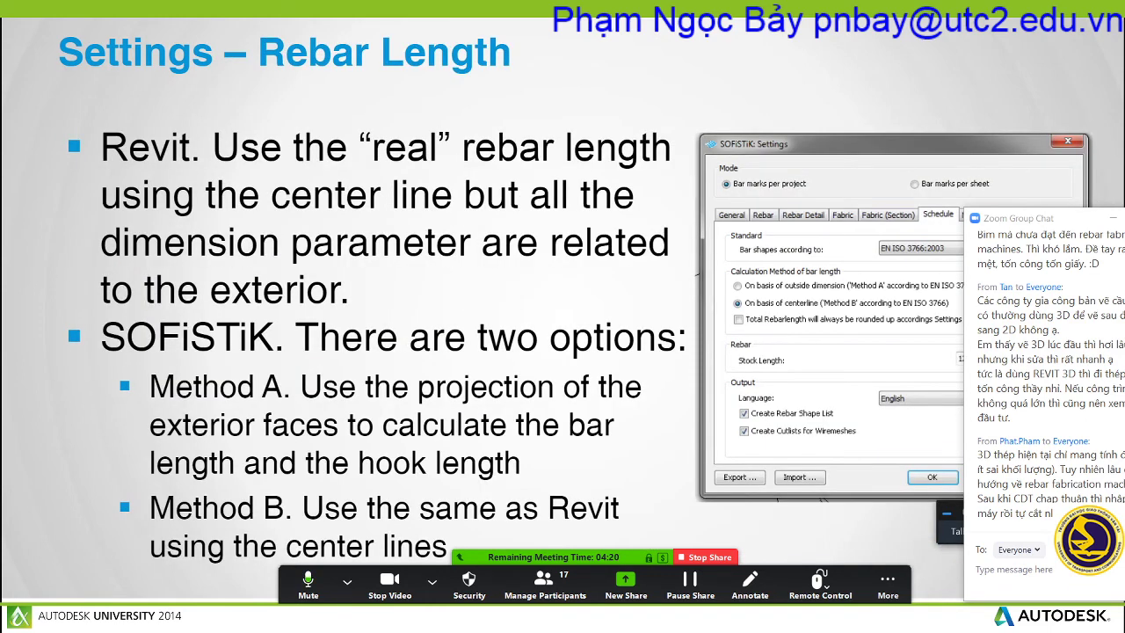
pyautogui.press('Right')
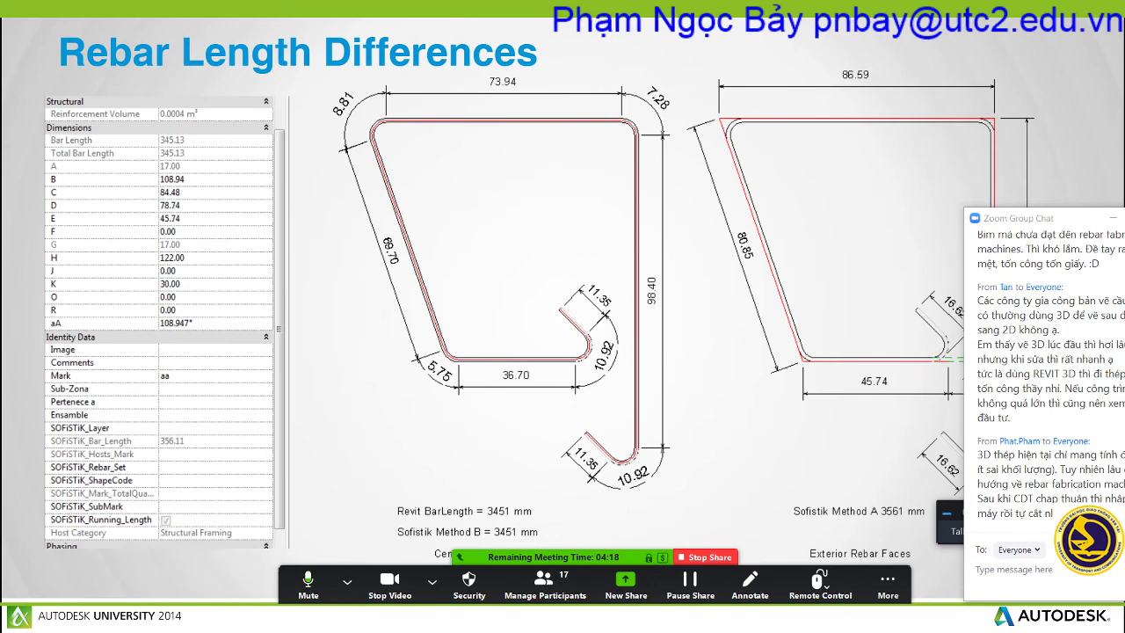
pyautogui.press('Right')
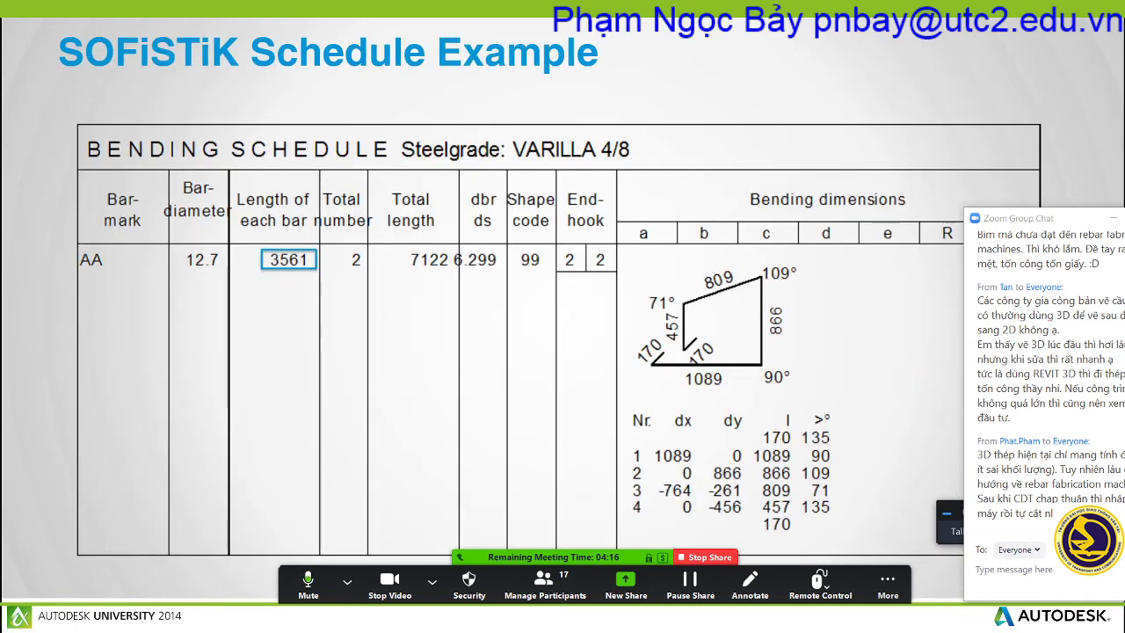
pyautogui.press('Right')
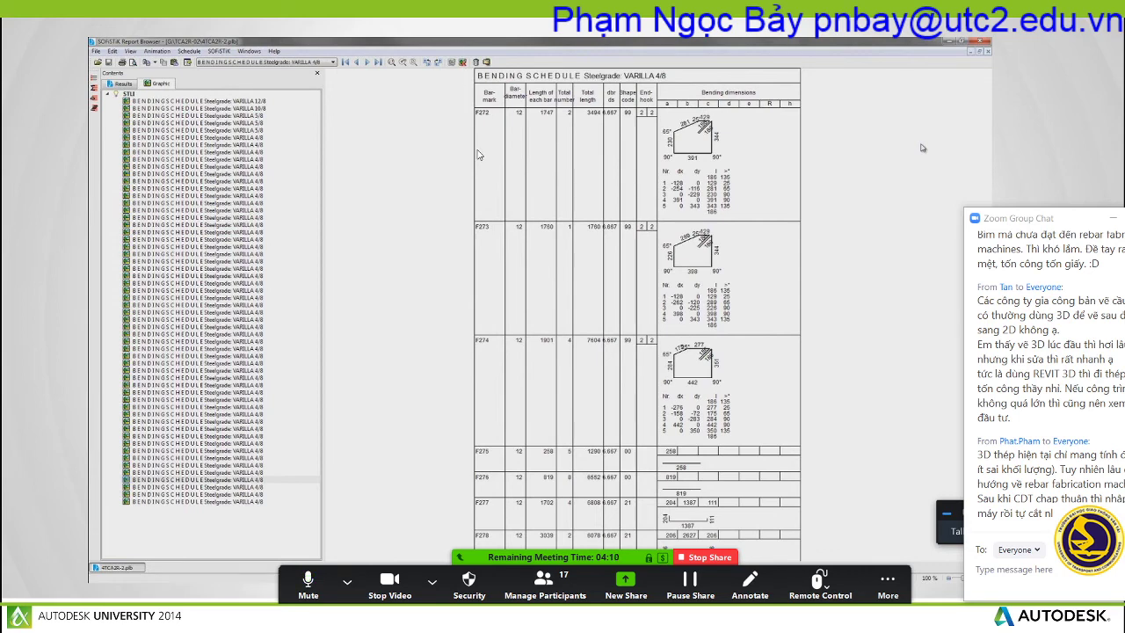
# Flip between the Report Browser and BVBS File slides, shifting the group chat window up-left.
pyautogui.press('Right')
pyautogui.press('Left')
pyautogui.moveTo(1022, 221); pyautogui.dragTo(919, 194)
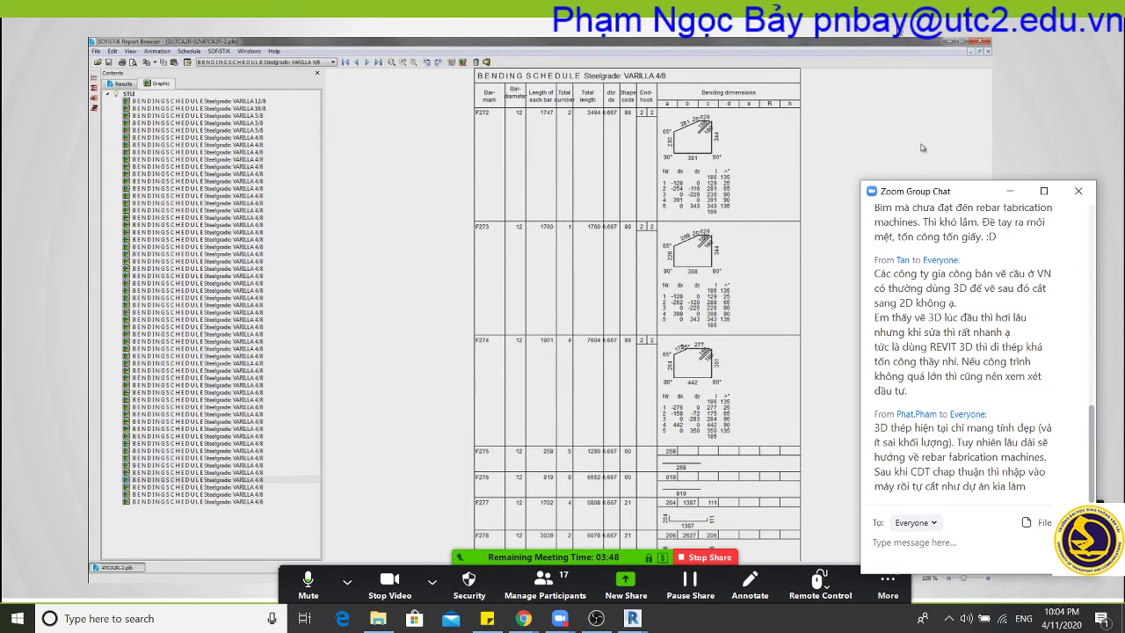
pyautogui.hotkey('alt', 'Tab')
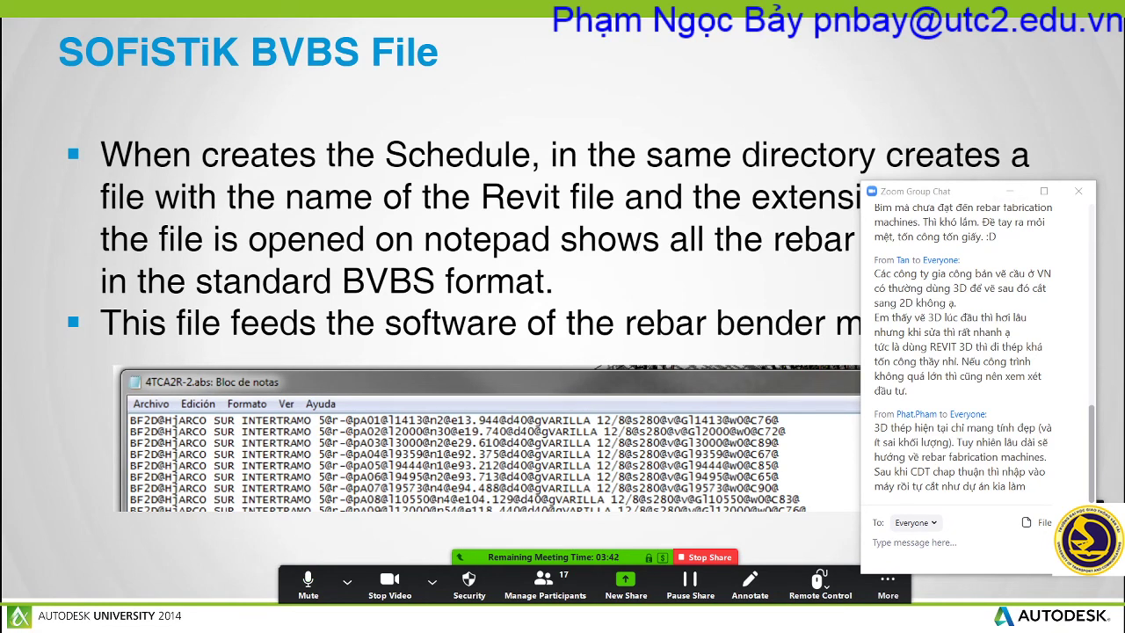
# Step through the three Lessons Learned slides, including linear rebar segments, to the Navisworks Clash Detection title.
pyautogui.press('Right')
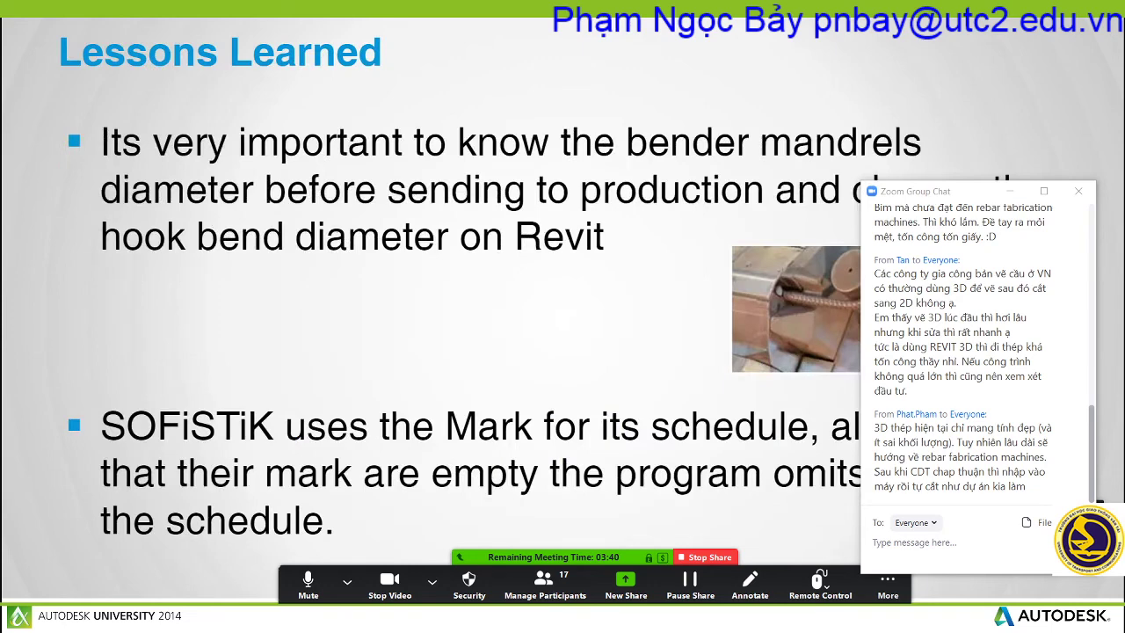
pyautogui.press('Right')
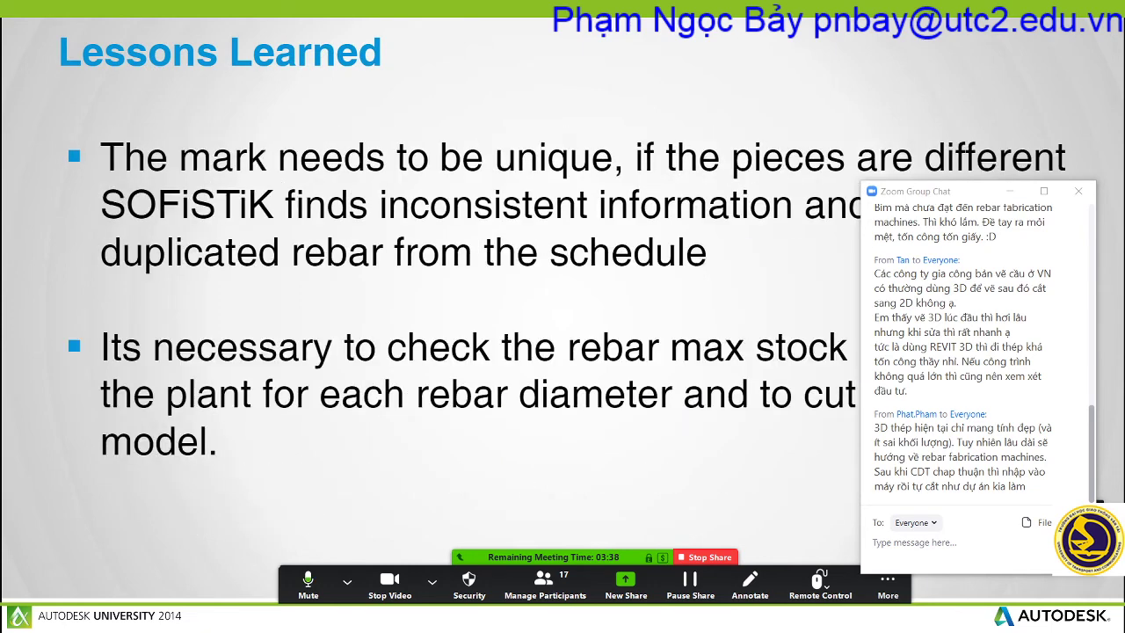
pyautogui.press('Right')
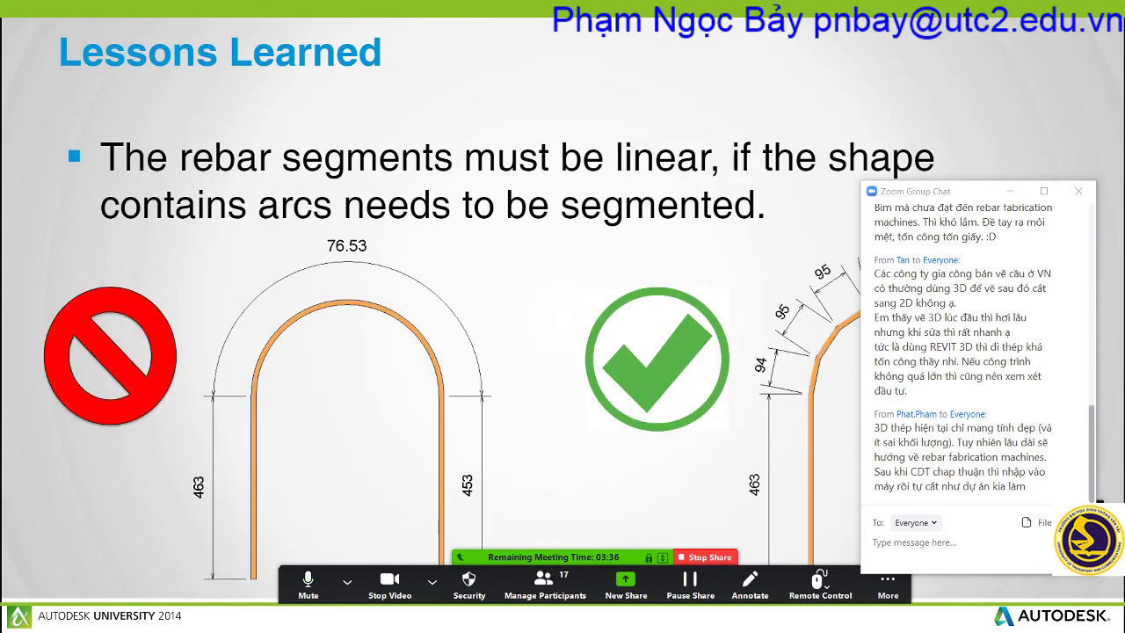
pyautogui.press('Right')
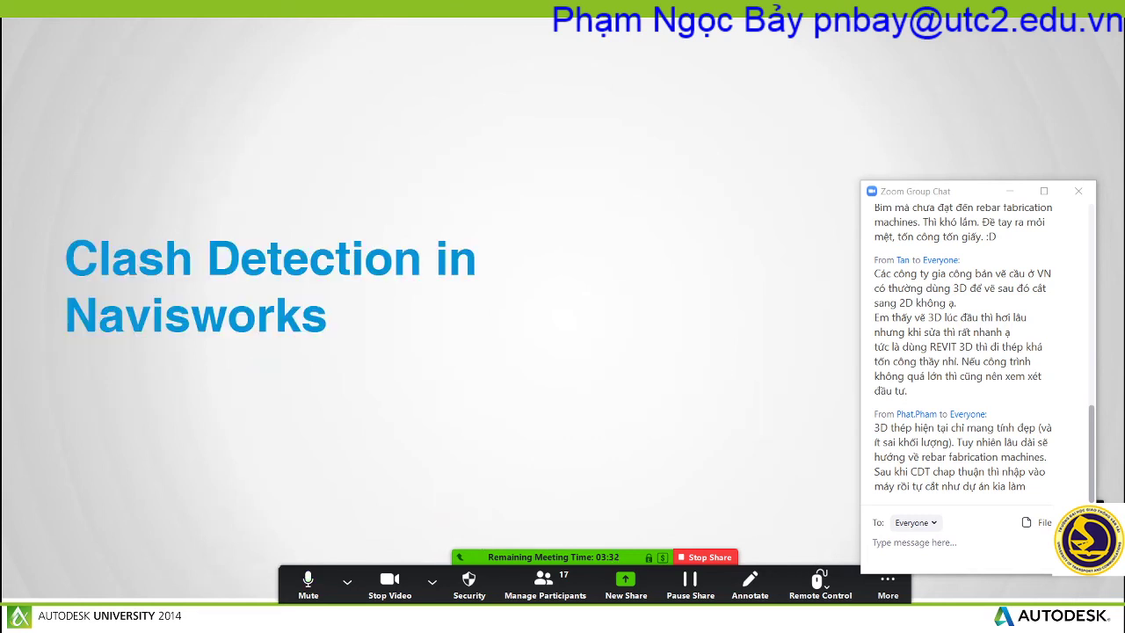
# Advance past the fabricator clashes, Navisworks clash screenshots and bridge model slides to the CloudCompare title.
pyautogui.press('Right')
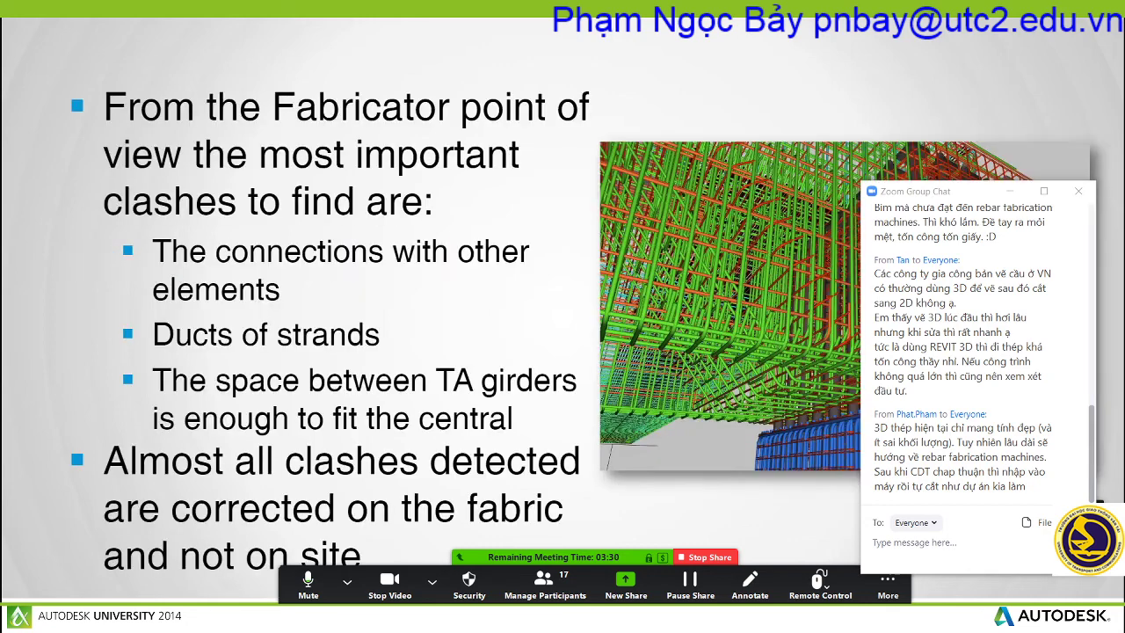
pyautogui.press('Right')
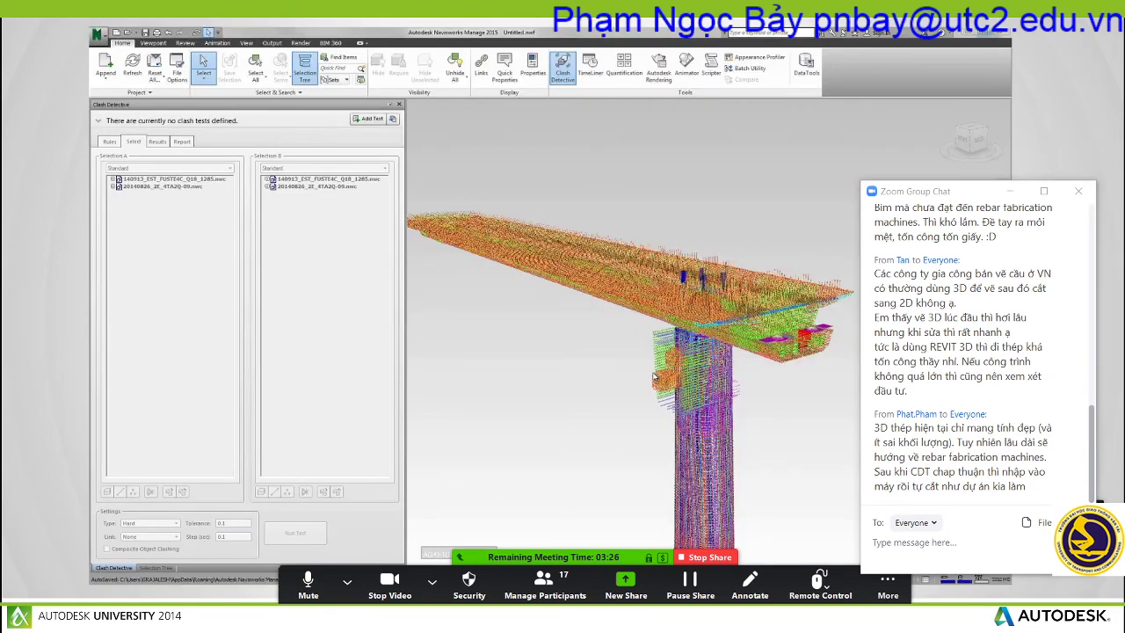
pyautogui.press('Right')
pyautogui.press('Left')
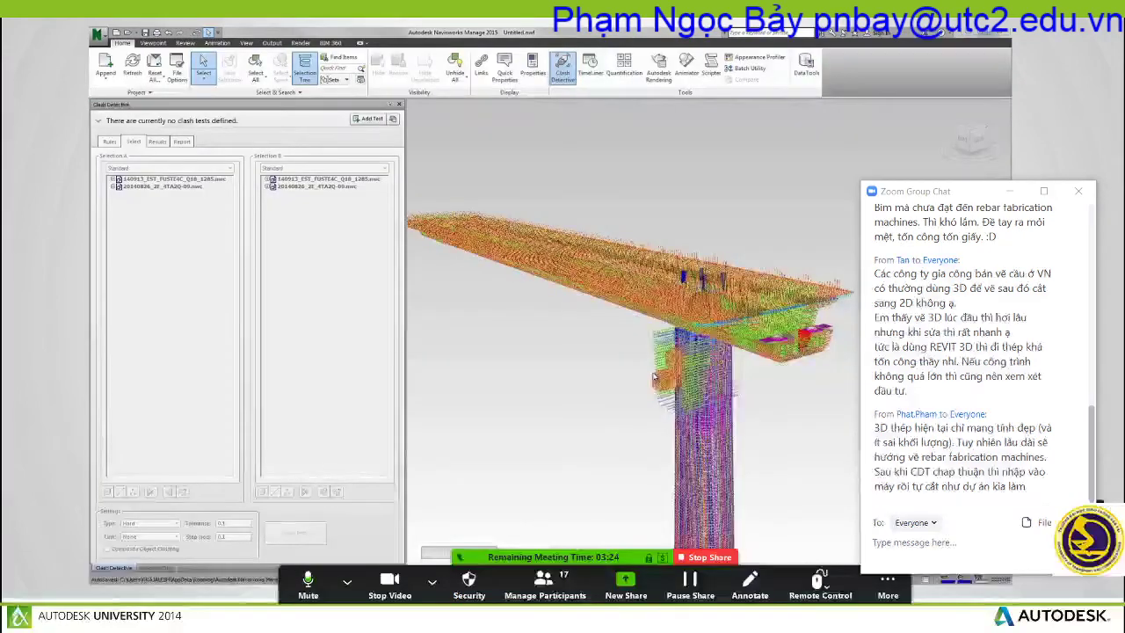
pyautogui.press('Right')
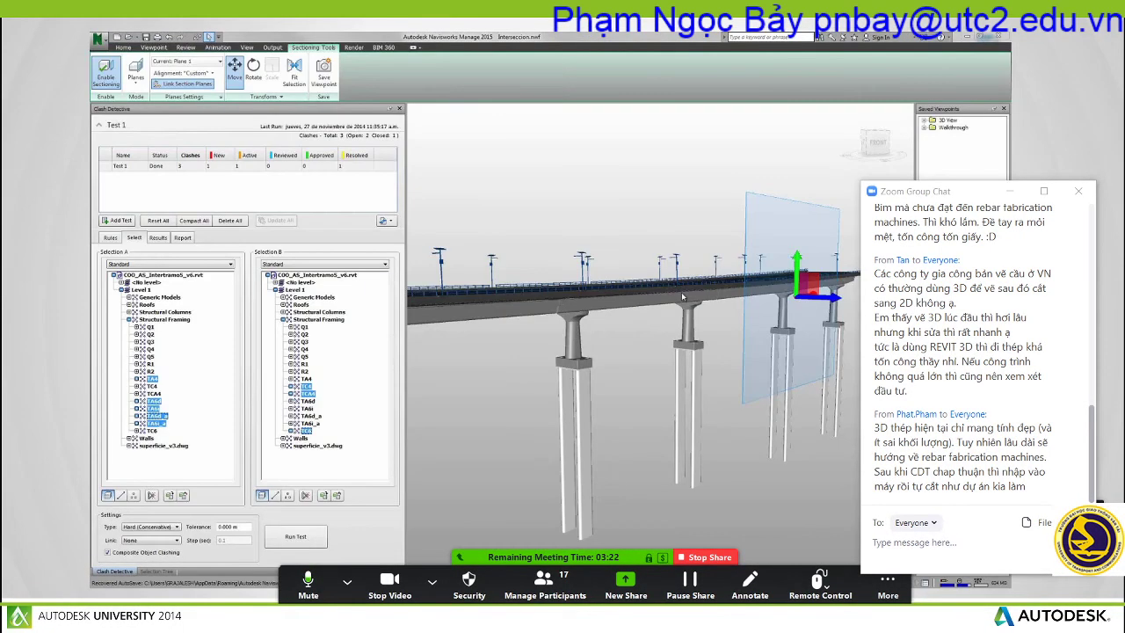
pyautogui.press('Right')
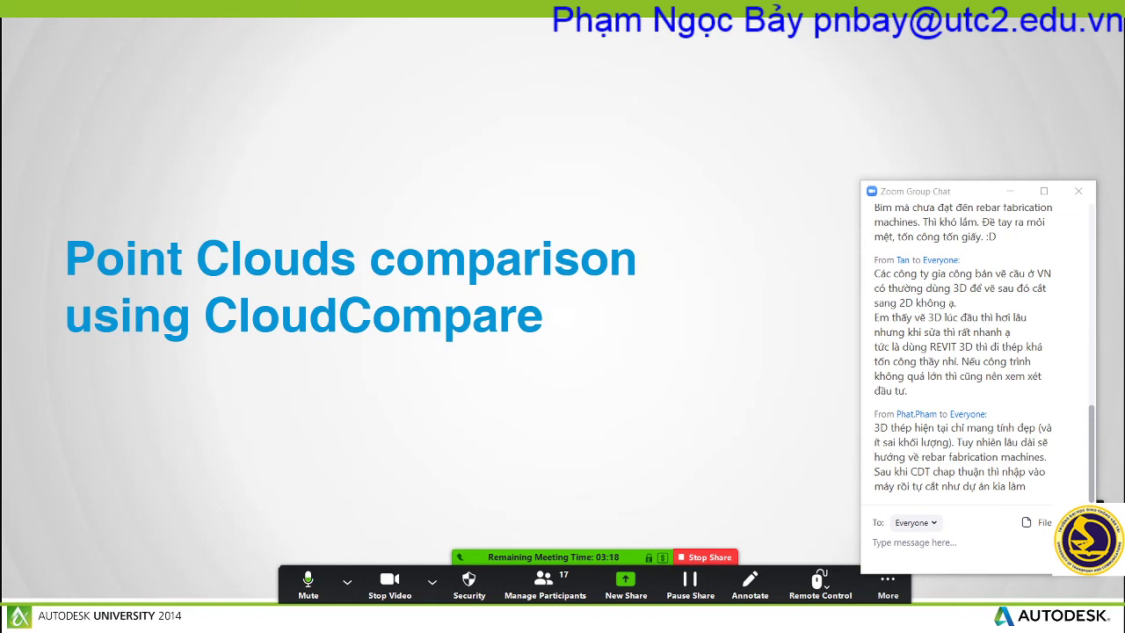
# Show the colour-mapped point-cloud comparison and the 3D point-cloud channel view slides.
pyautogui.press('Right')
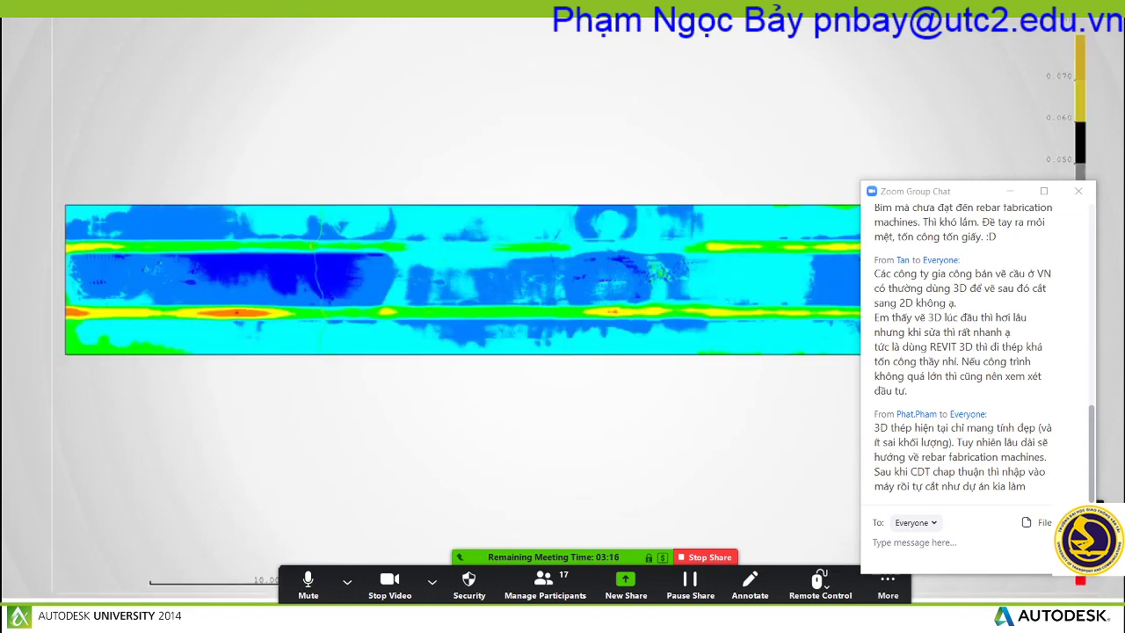
pyautogui.press('Right')
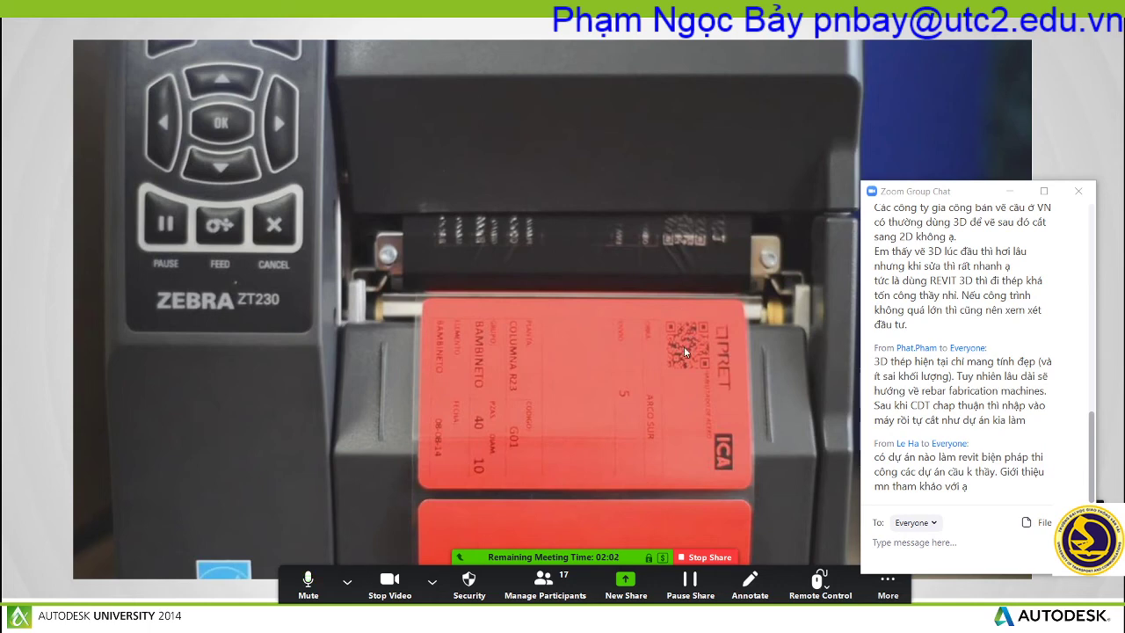
# Advance past the printer video and Q&A to Session Feedback, then step back one slide.
pyautogui.press('Right')
pyautogui.press('Right')
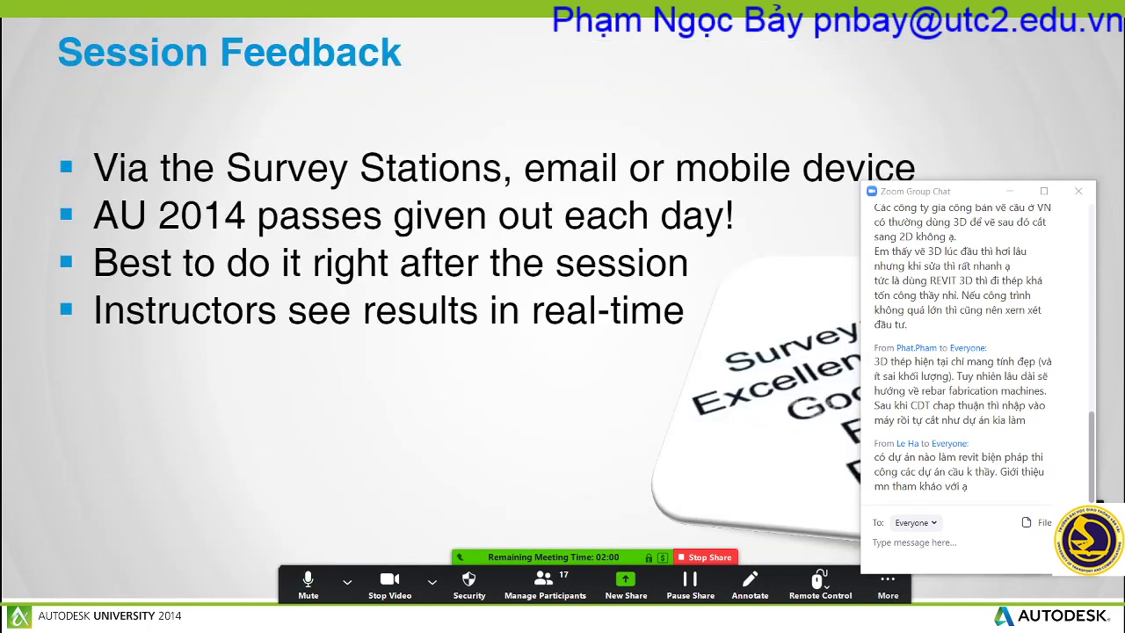
pyautogui.press('Right')
pyautogui.press('Left')
pyautogui.press('Left')
pyautogui.press('Left')
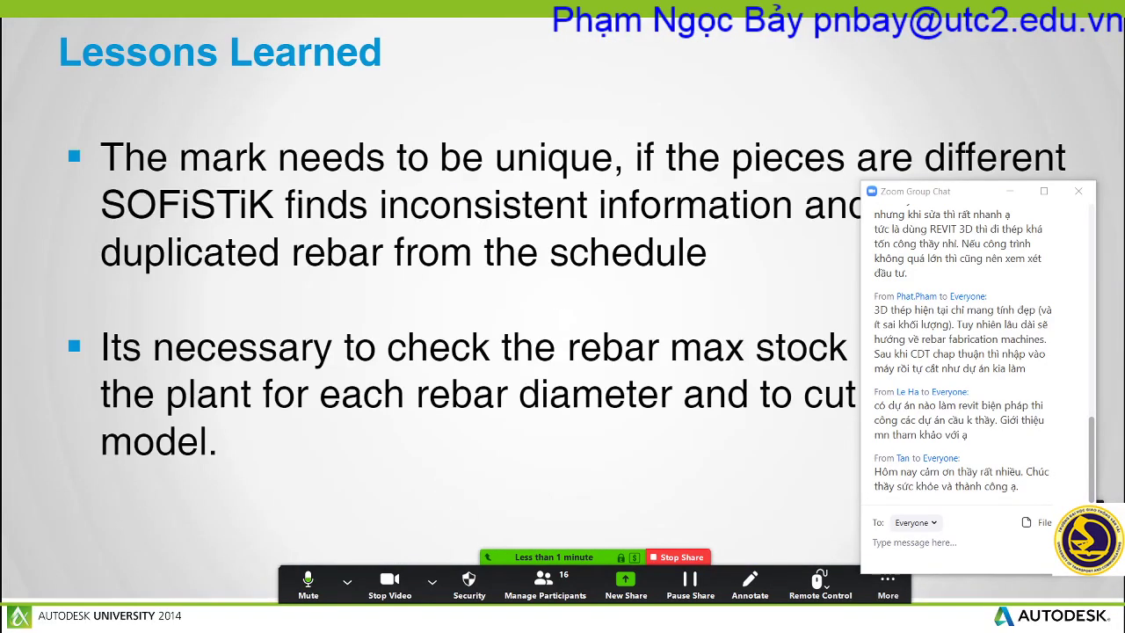
# Page back through the Settings – Rebar Length and Rebar Shape slides to the Hook Lengths diagrams.
pyautogui.press('Left')
pyautogui.press('Left')
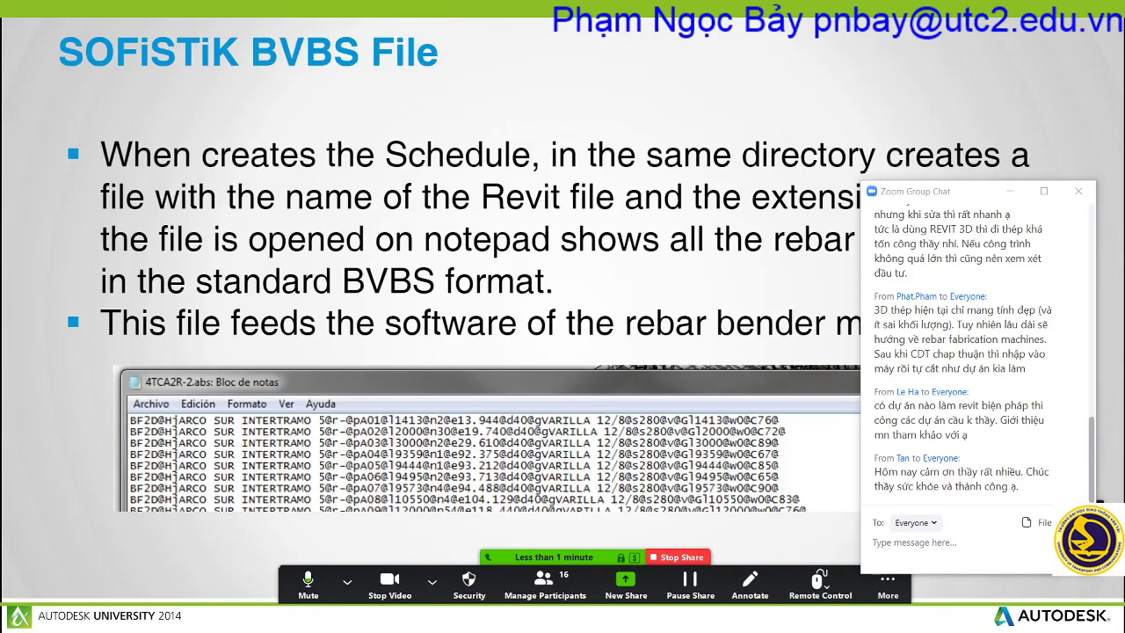
pyautogui.press('Left')
pyautogui.press('Left')
pyautogui.press('Left')
pyautogui.press('Left')
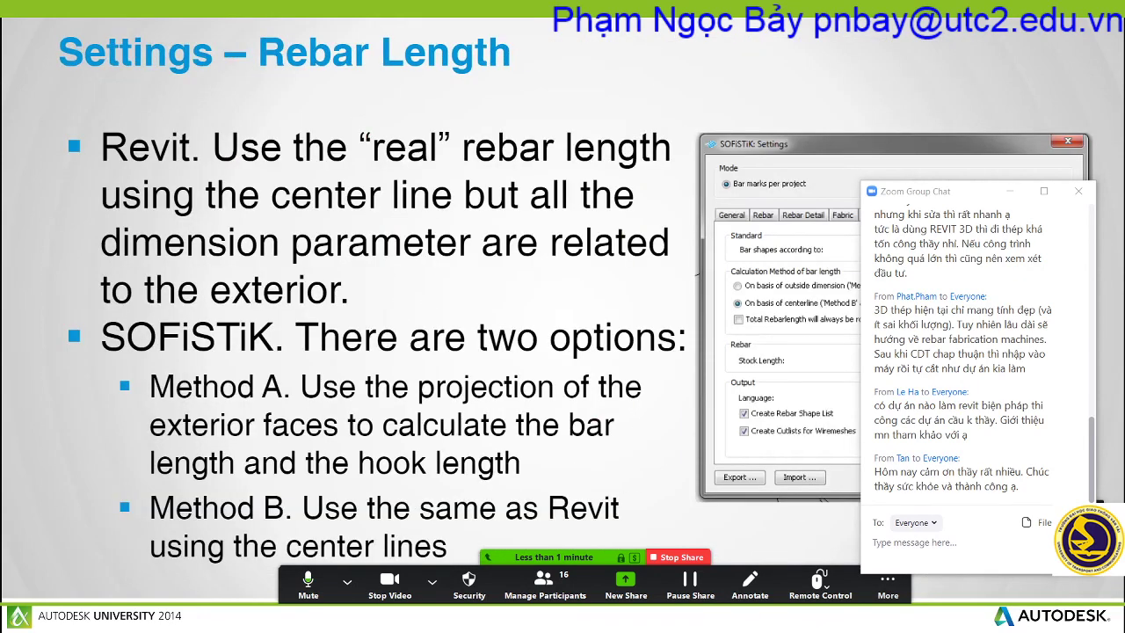
pyautogui.press('Left')
pyautogui.press('Left')
pyautogui.press('Left')
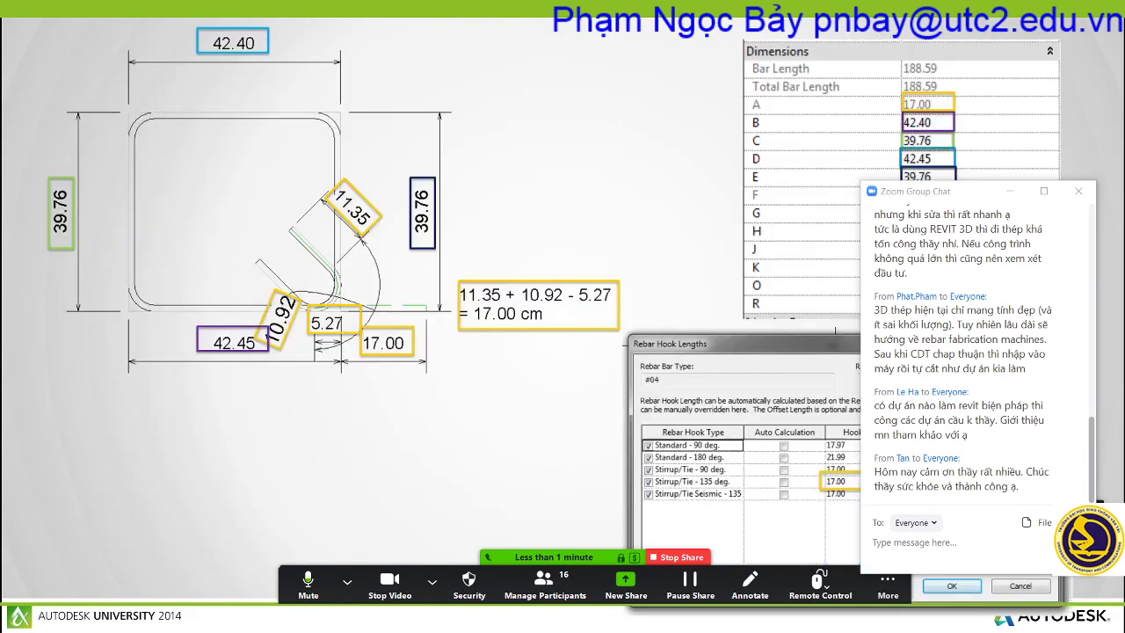
pyautogui.press('Left')
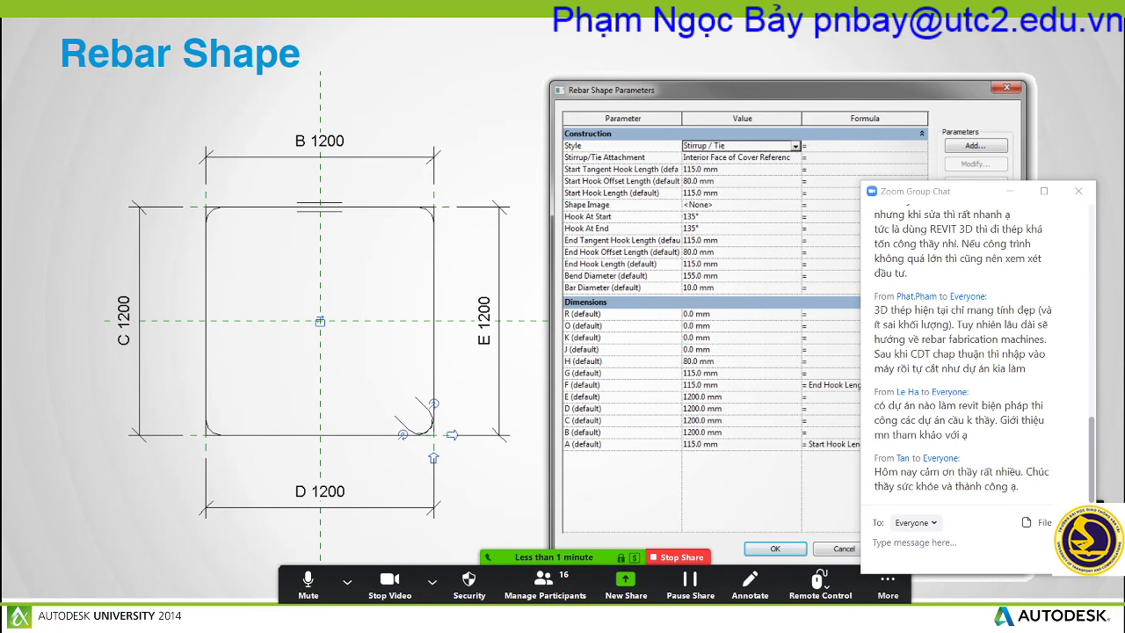
pyautogui.press('Left')
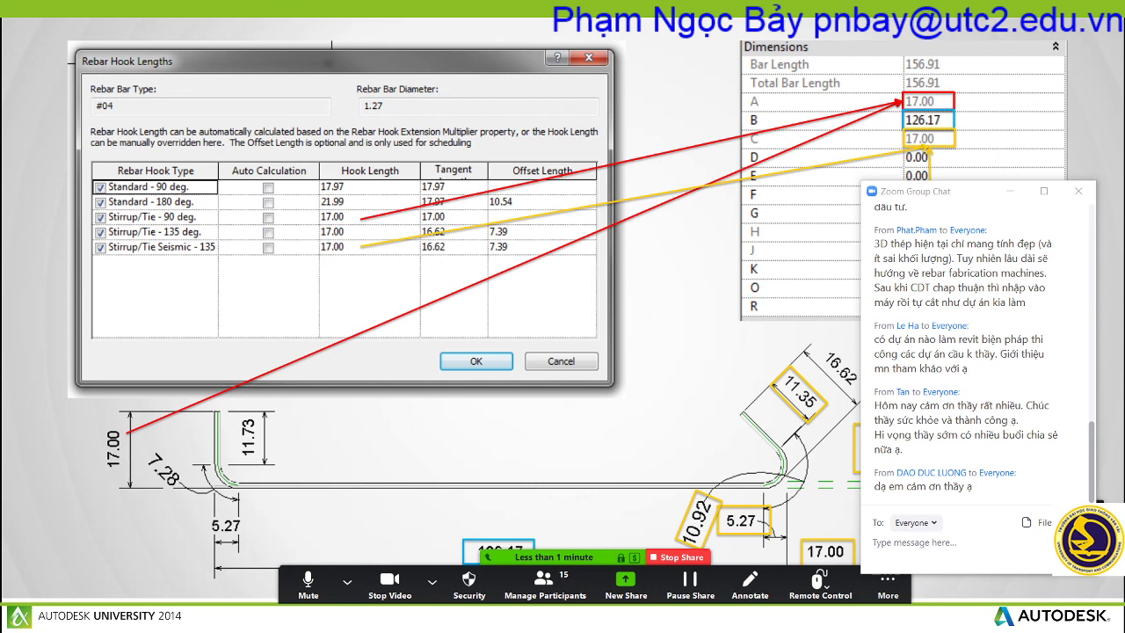
pyautogui.press('Left')
pyautogui.press('Left')
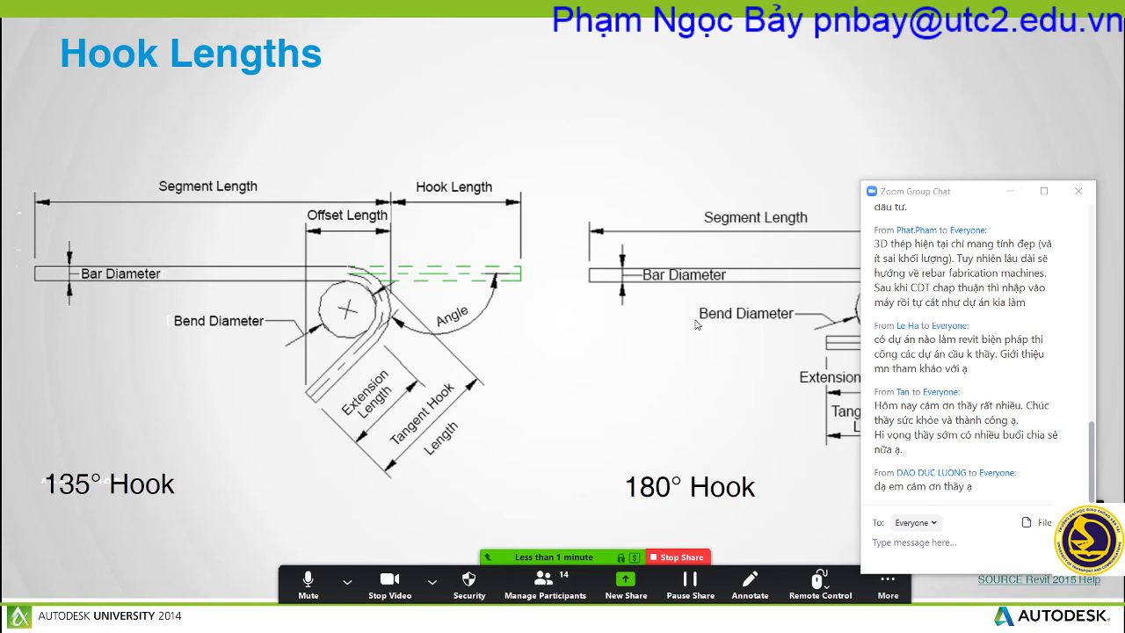
pyautogui.press('Left')
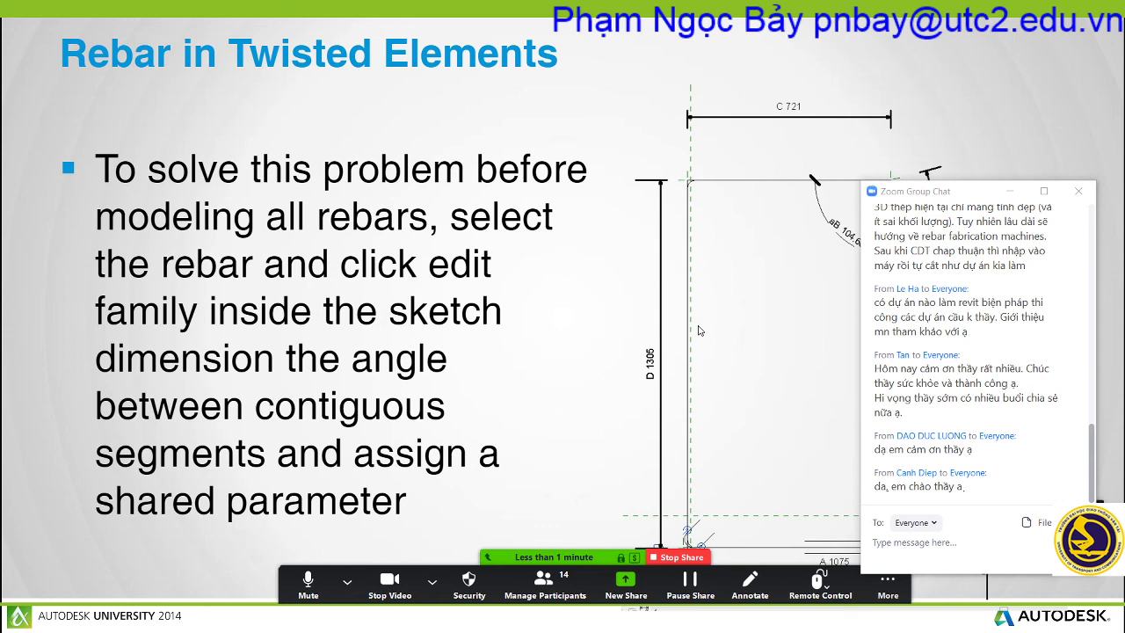
# Write 'chào anh em' in the chat message field and send it to Everyone.
pyautogui.click(891, 546)
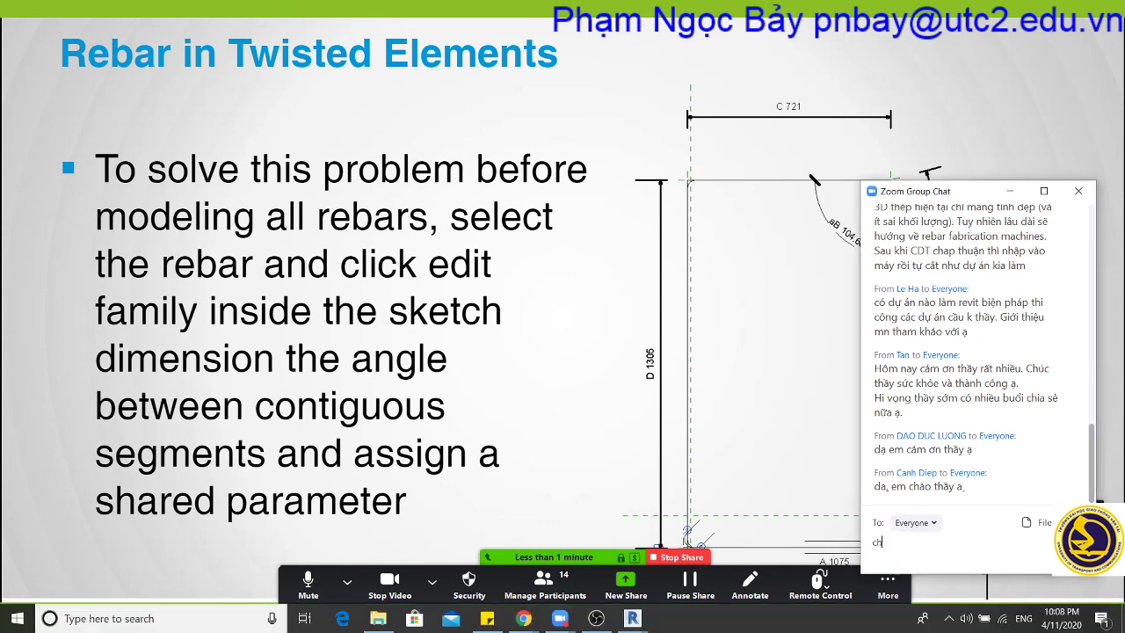
pyautogui.write('chào anh em')
pyautogui.press('Return')
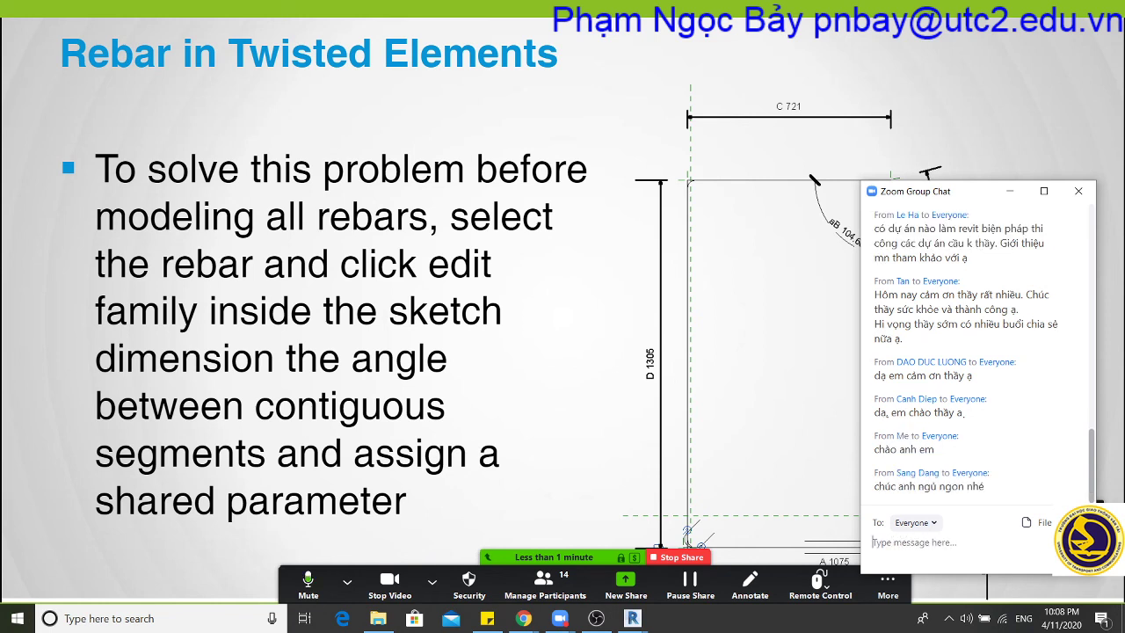